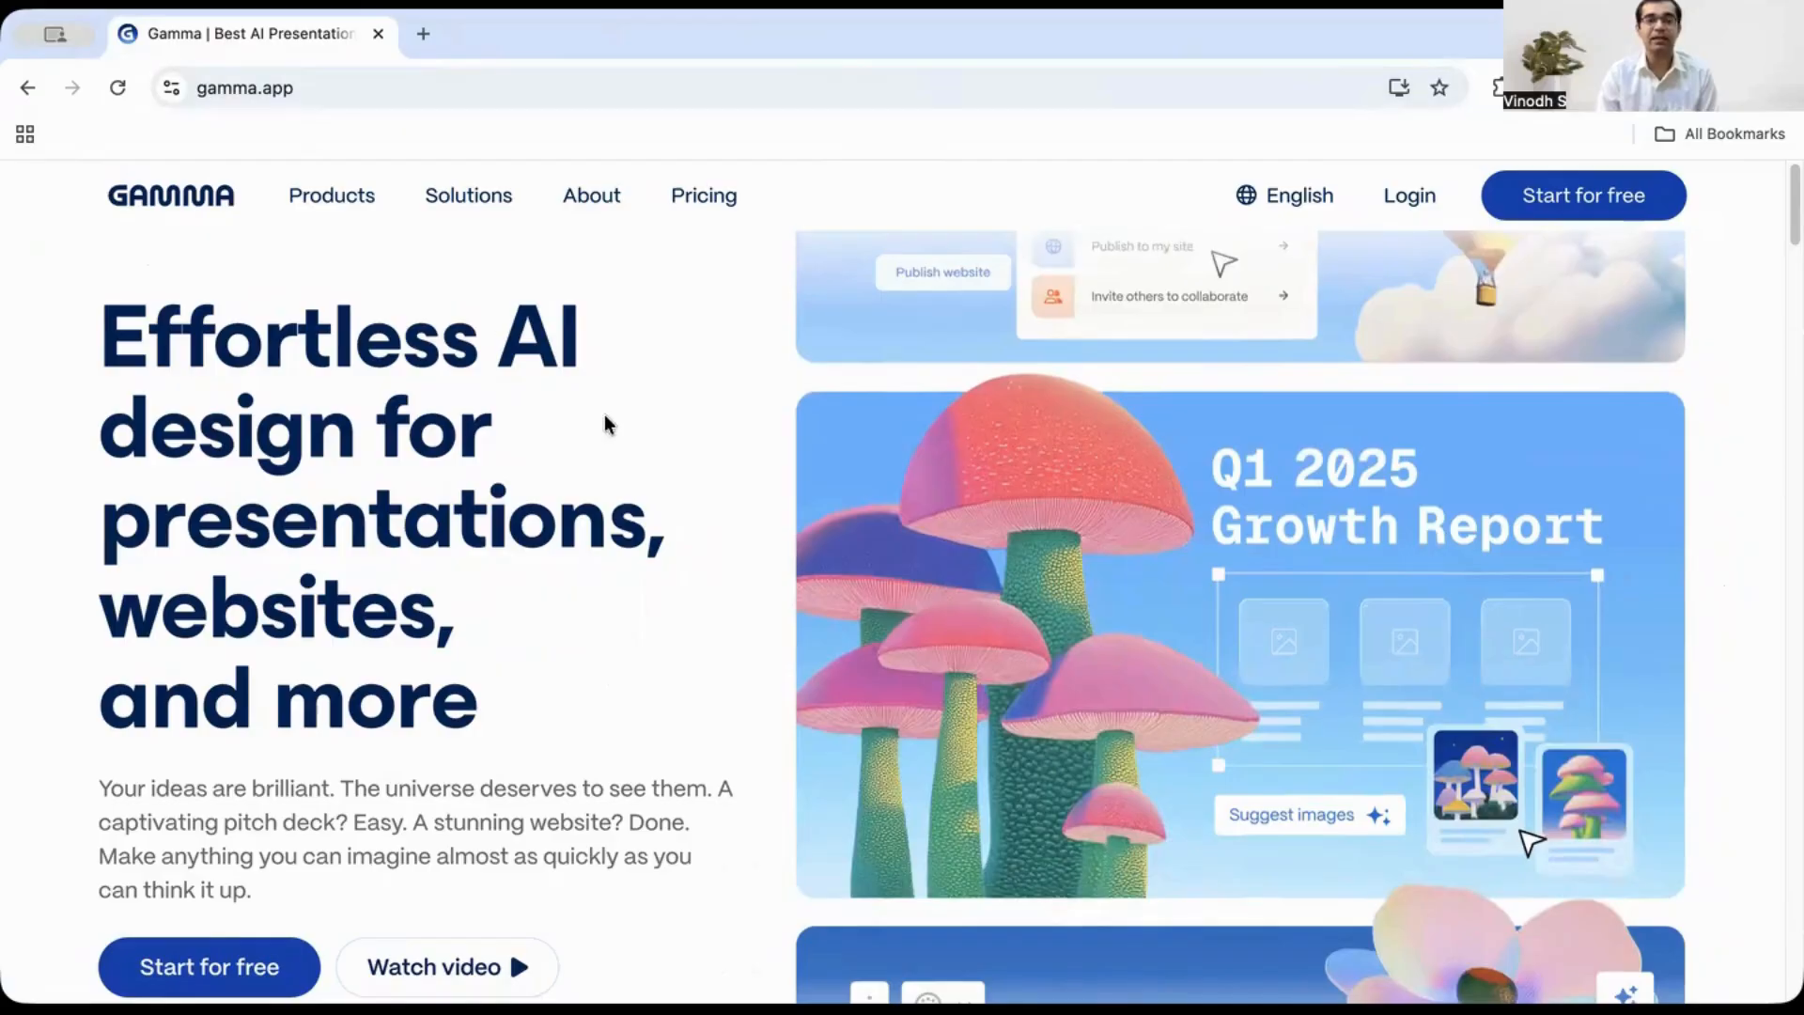
- Browse the Gamma landing page and start for free to open the workspace dashboard
scroll(684, 456, down, 3)
scroll(773, 532, down, 7)
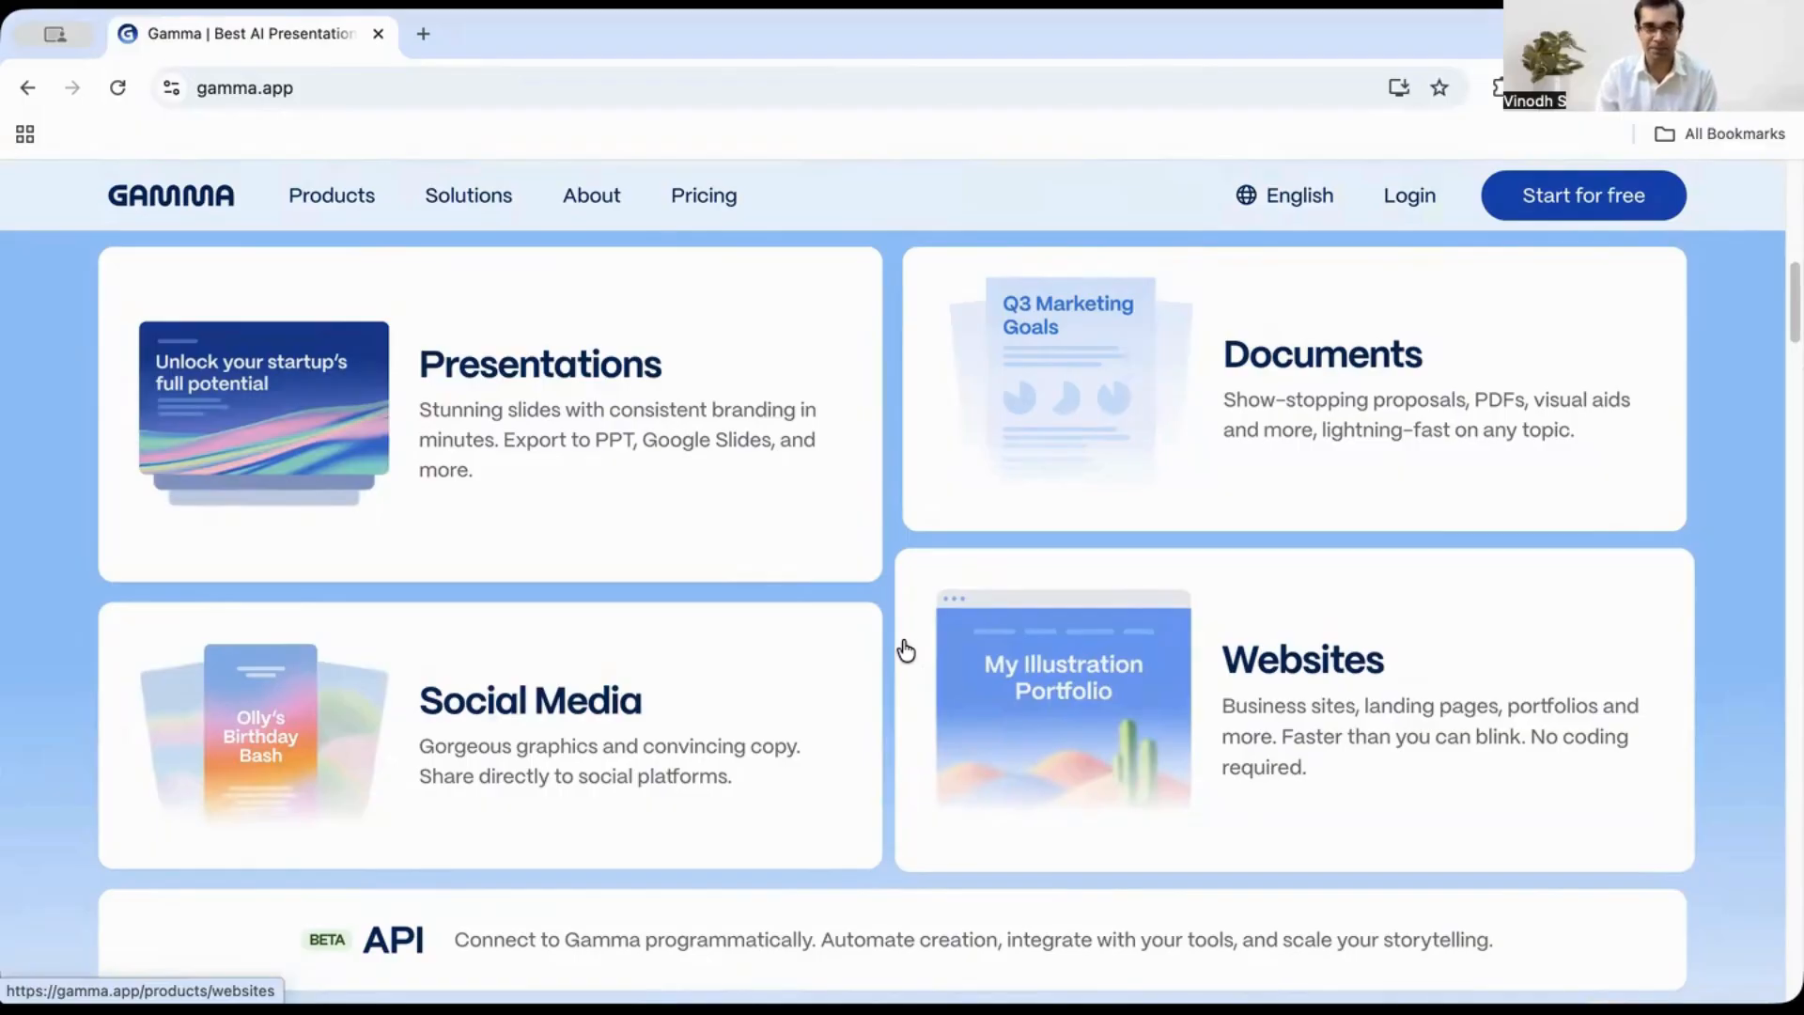
scroll(902, 644, up, 10)
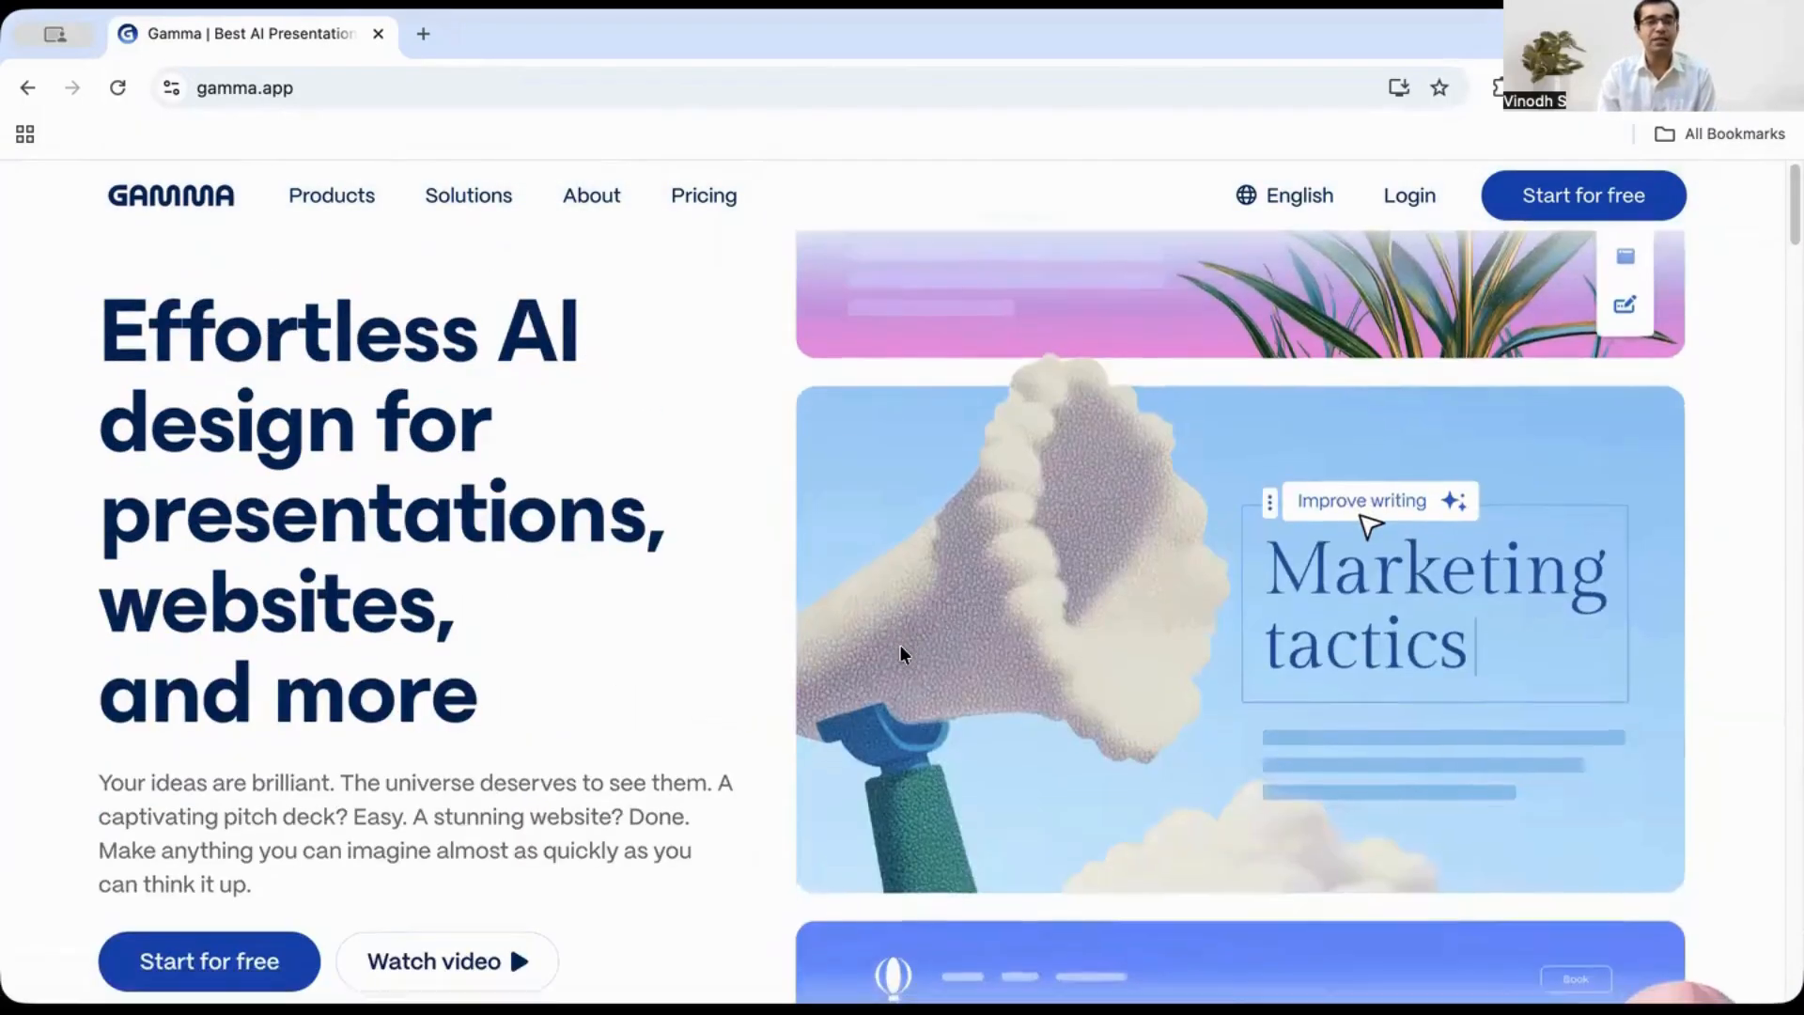
scroll(290, 765, down, 2)
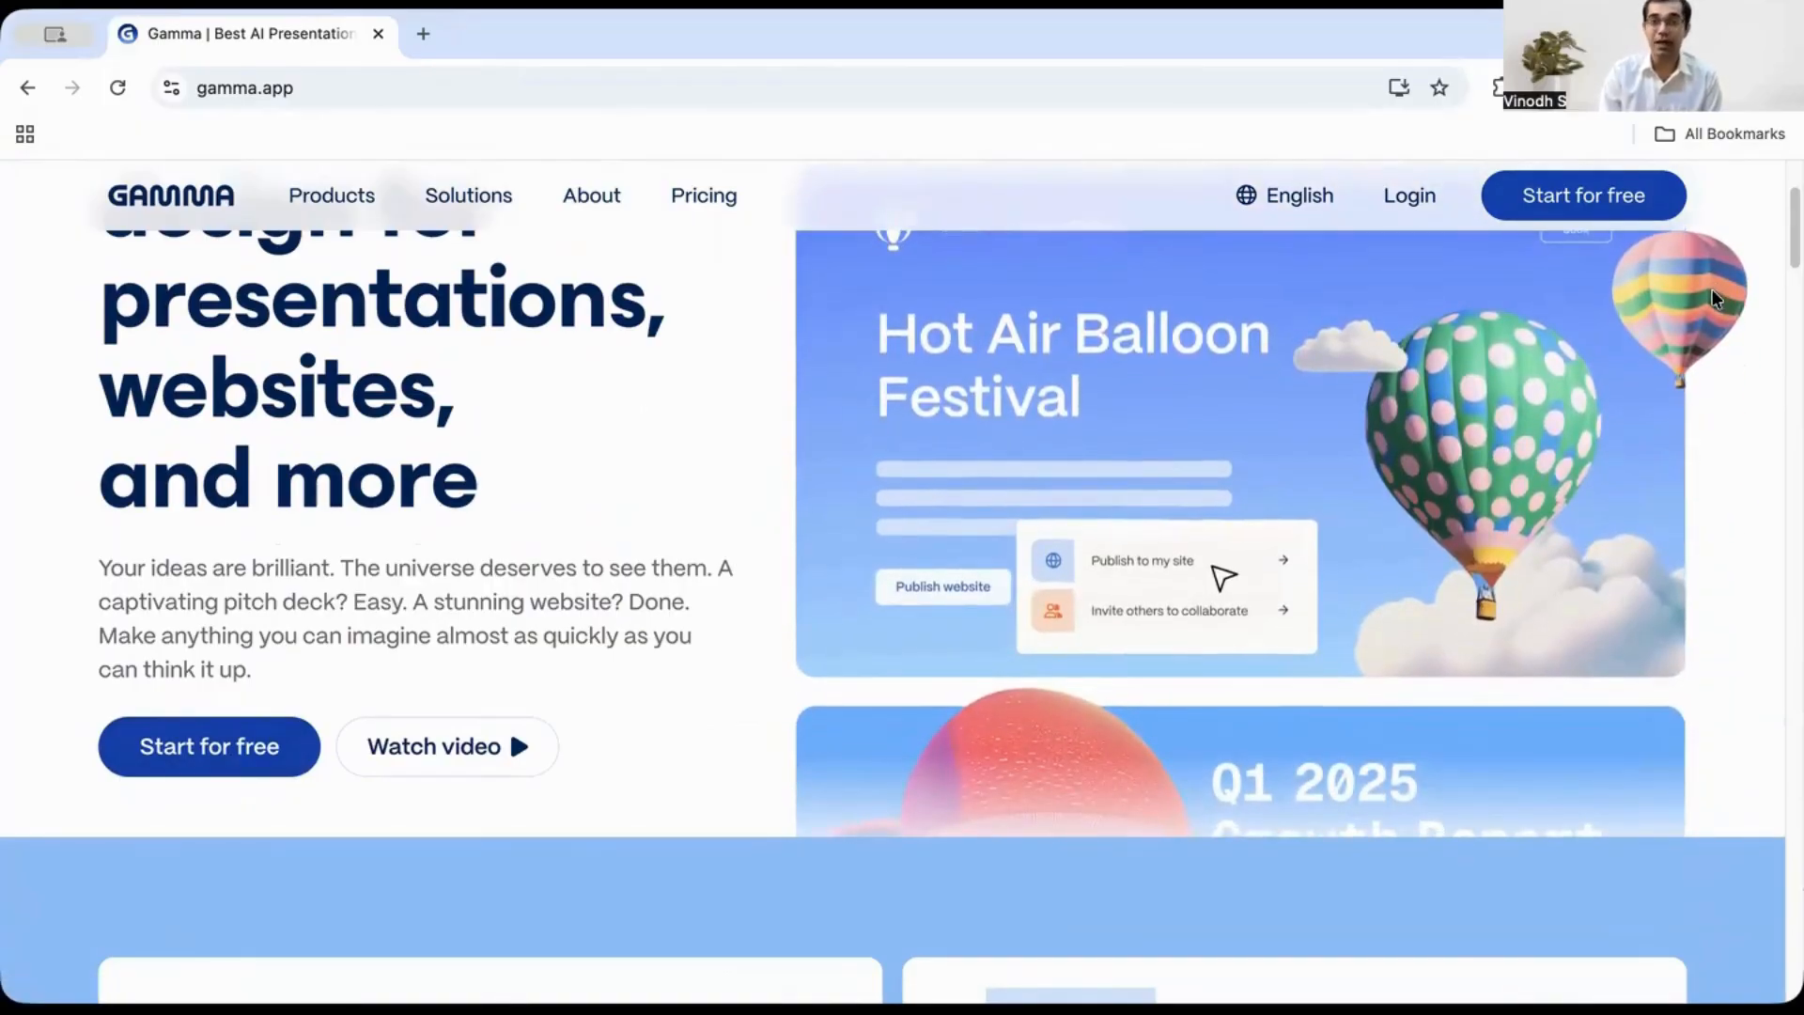
click(208, 761)
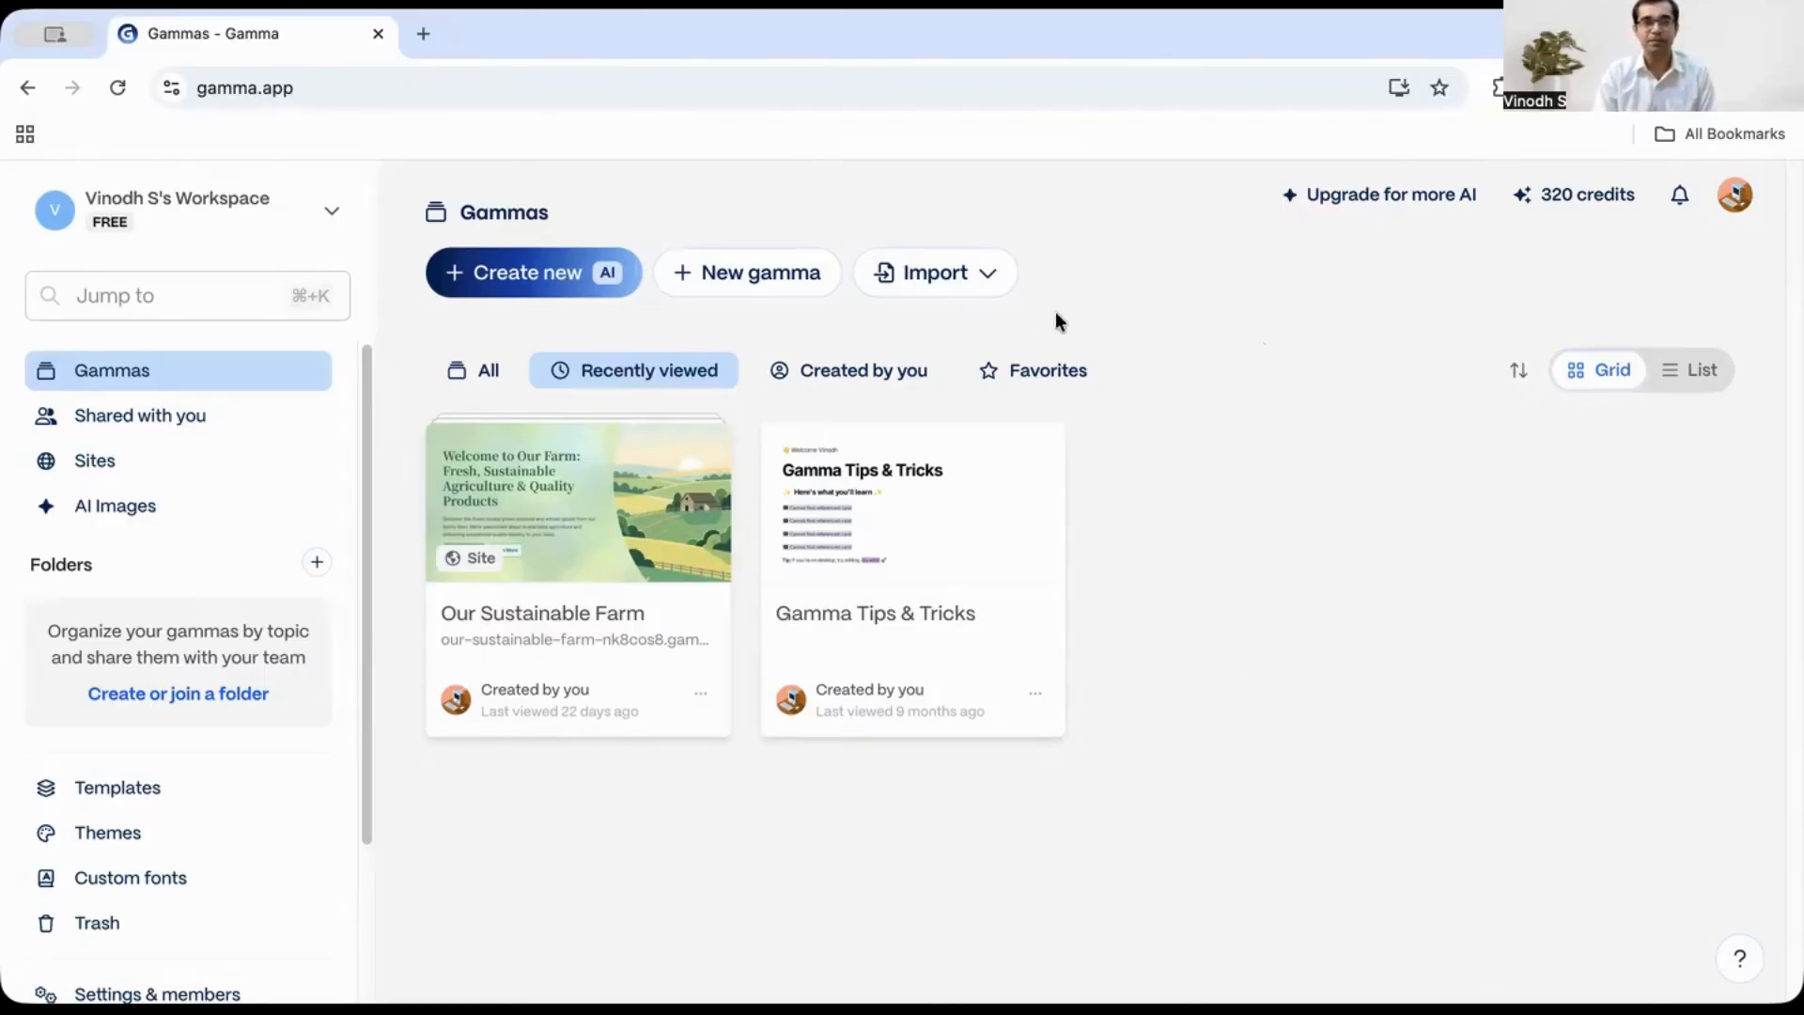
- Examine the workspace menu and the sidebar options
click(208, 230)
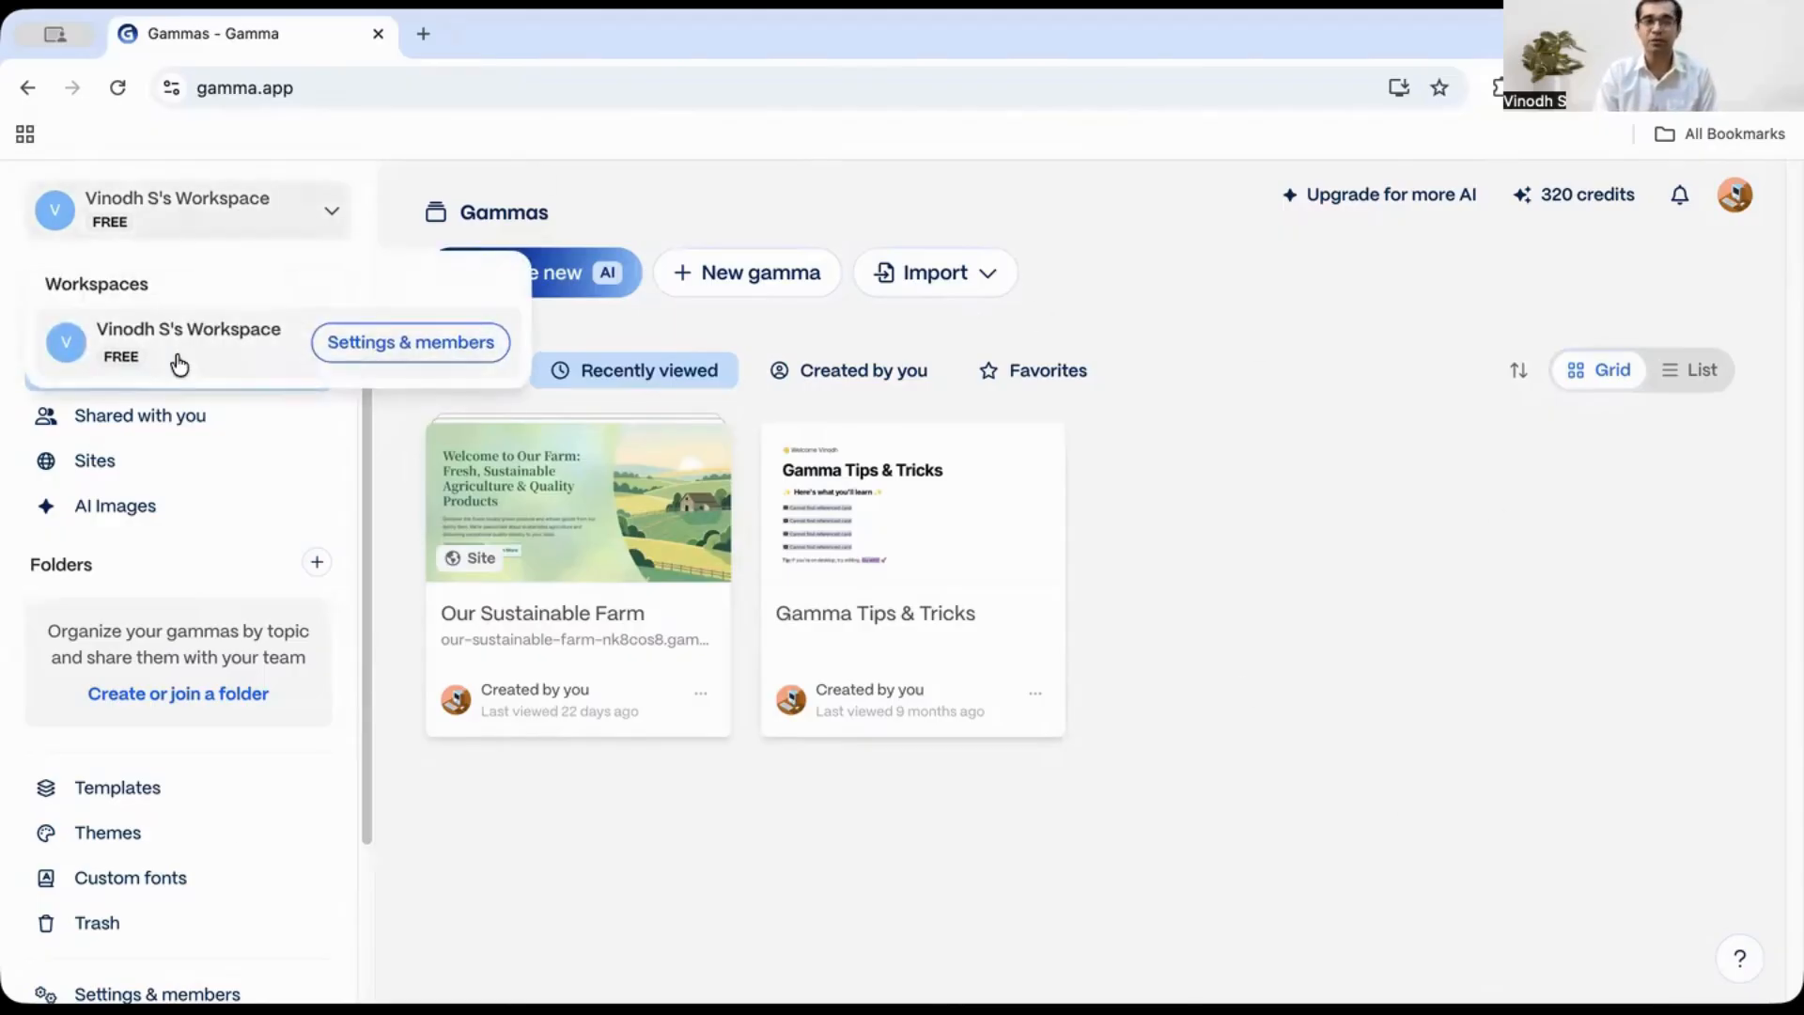
click(1227, 531)
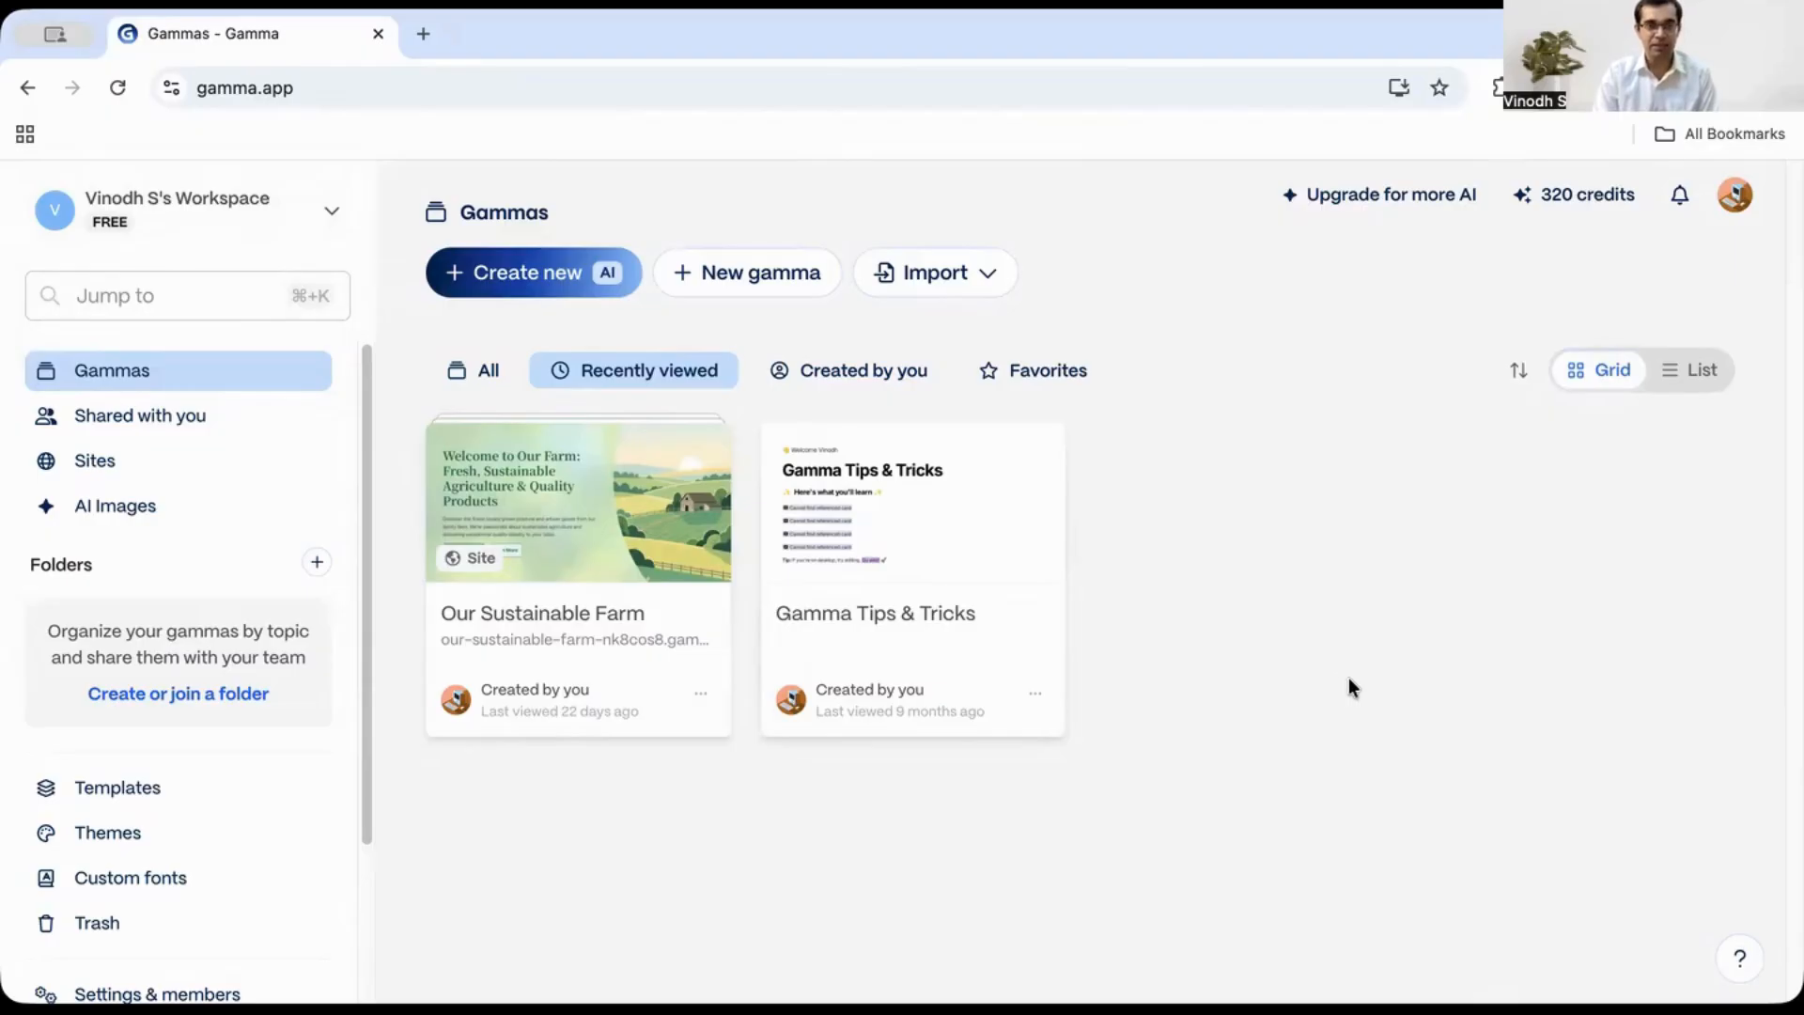
scroll(339, 770, down, 2)
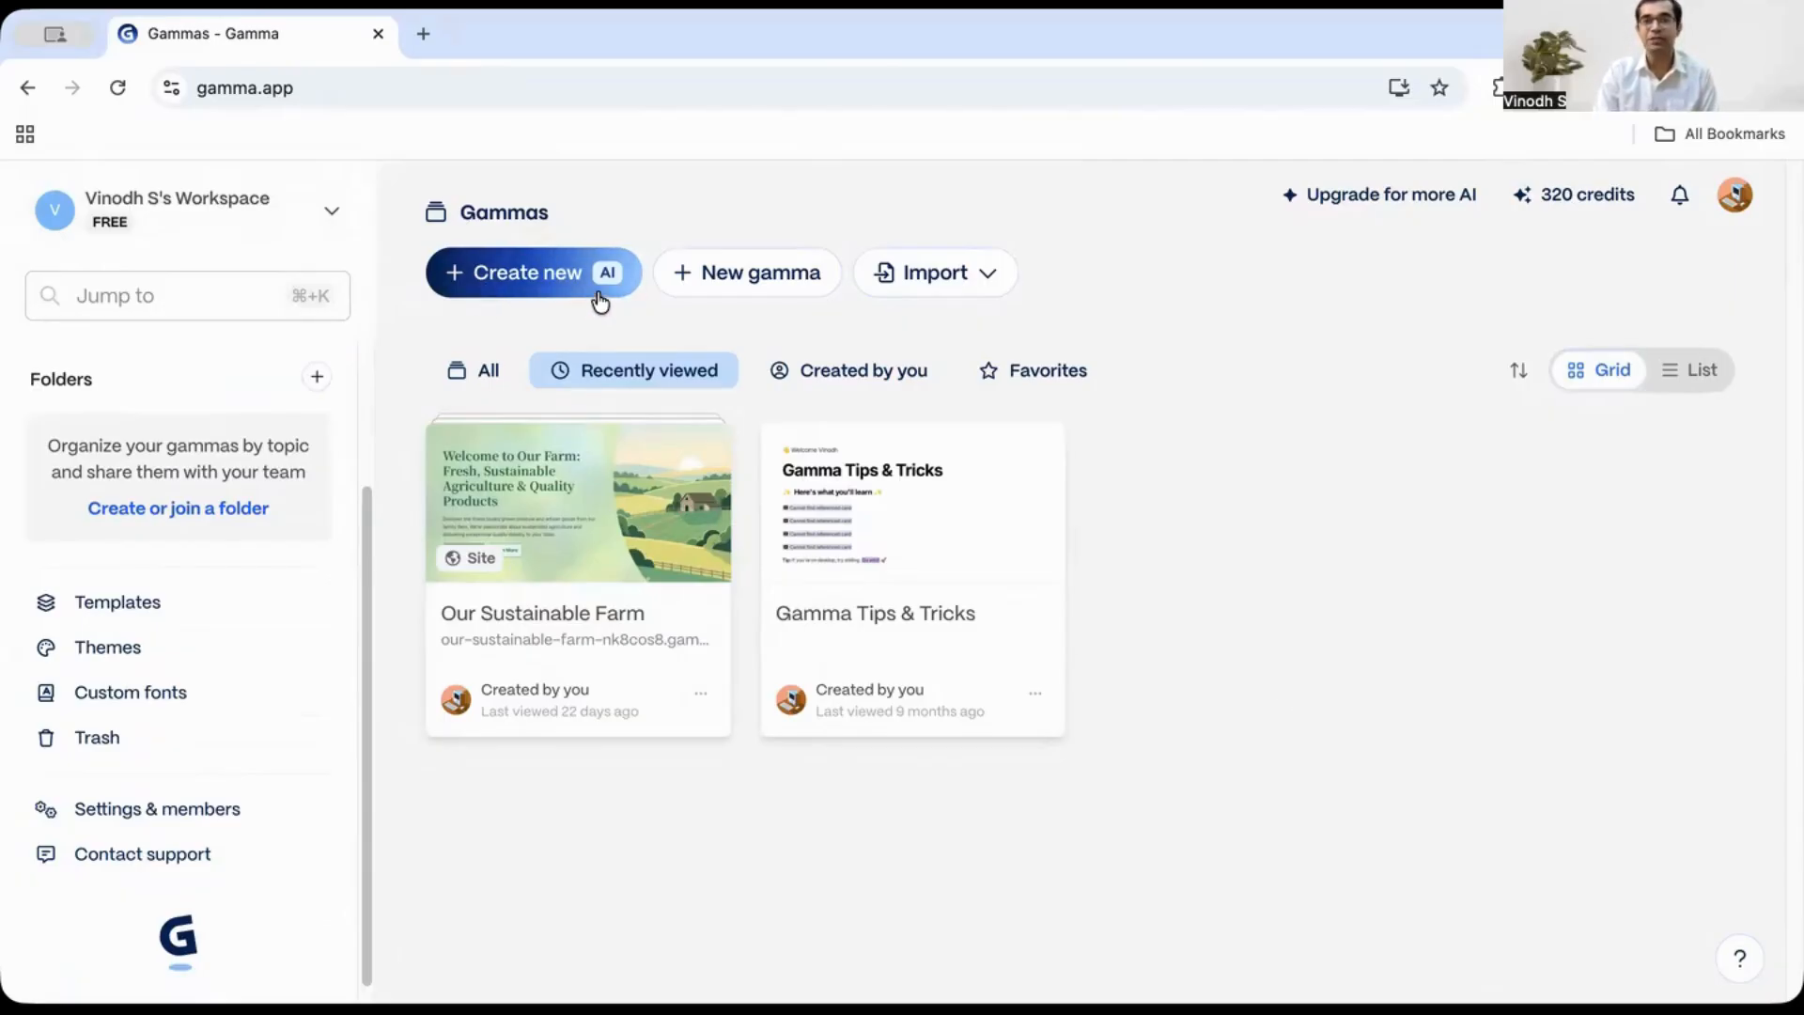
- Start a new AI creation and choose the Generate option
click(515, 283)
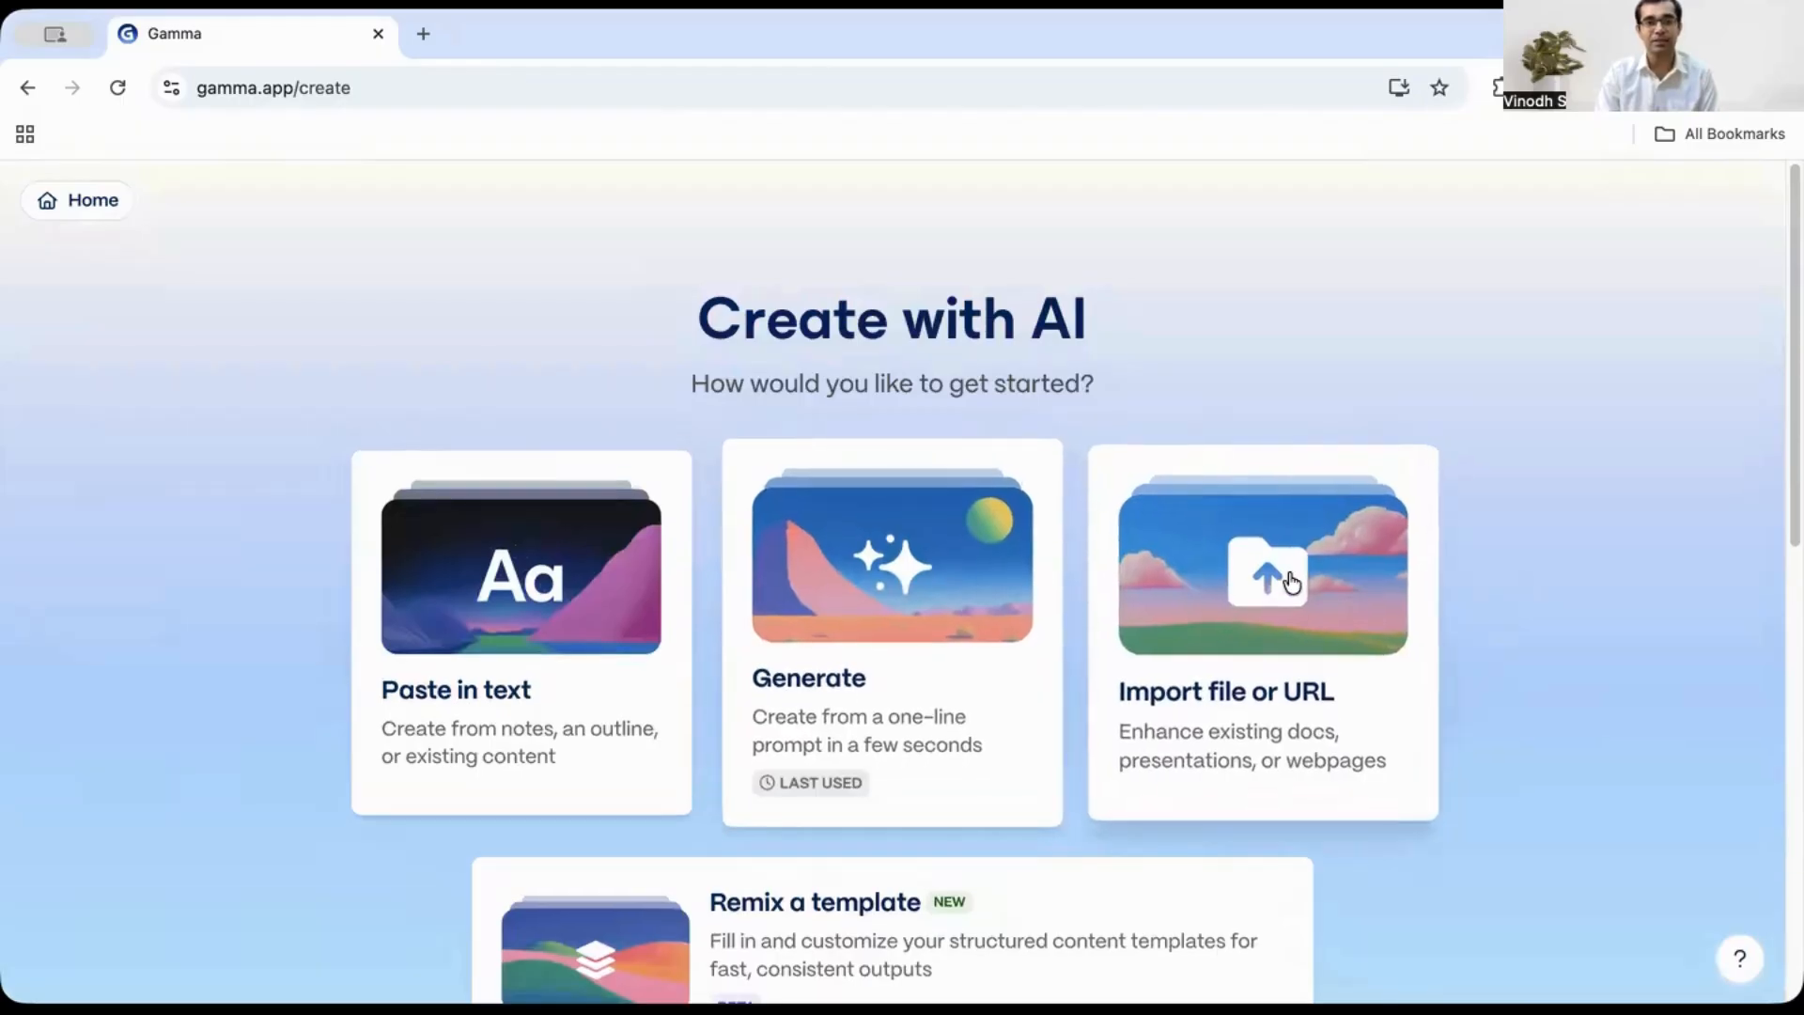
scroll(1543, 622, down, 1)
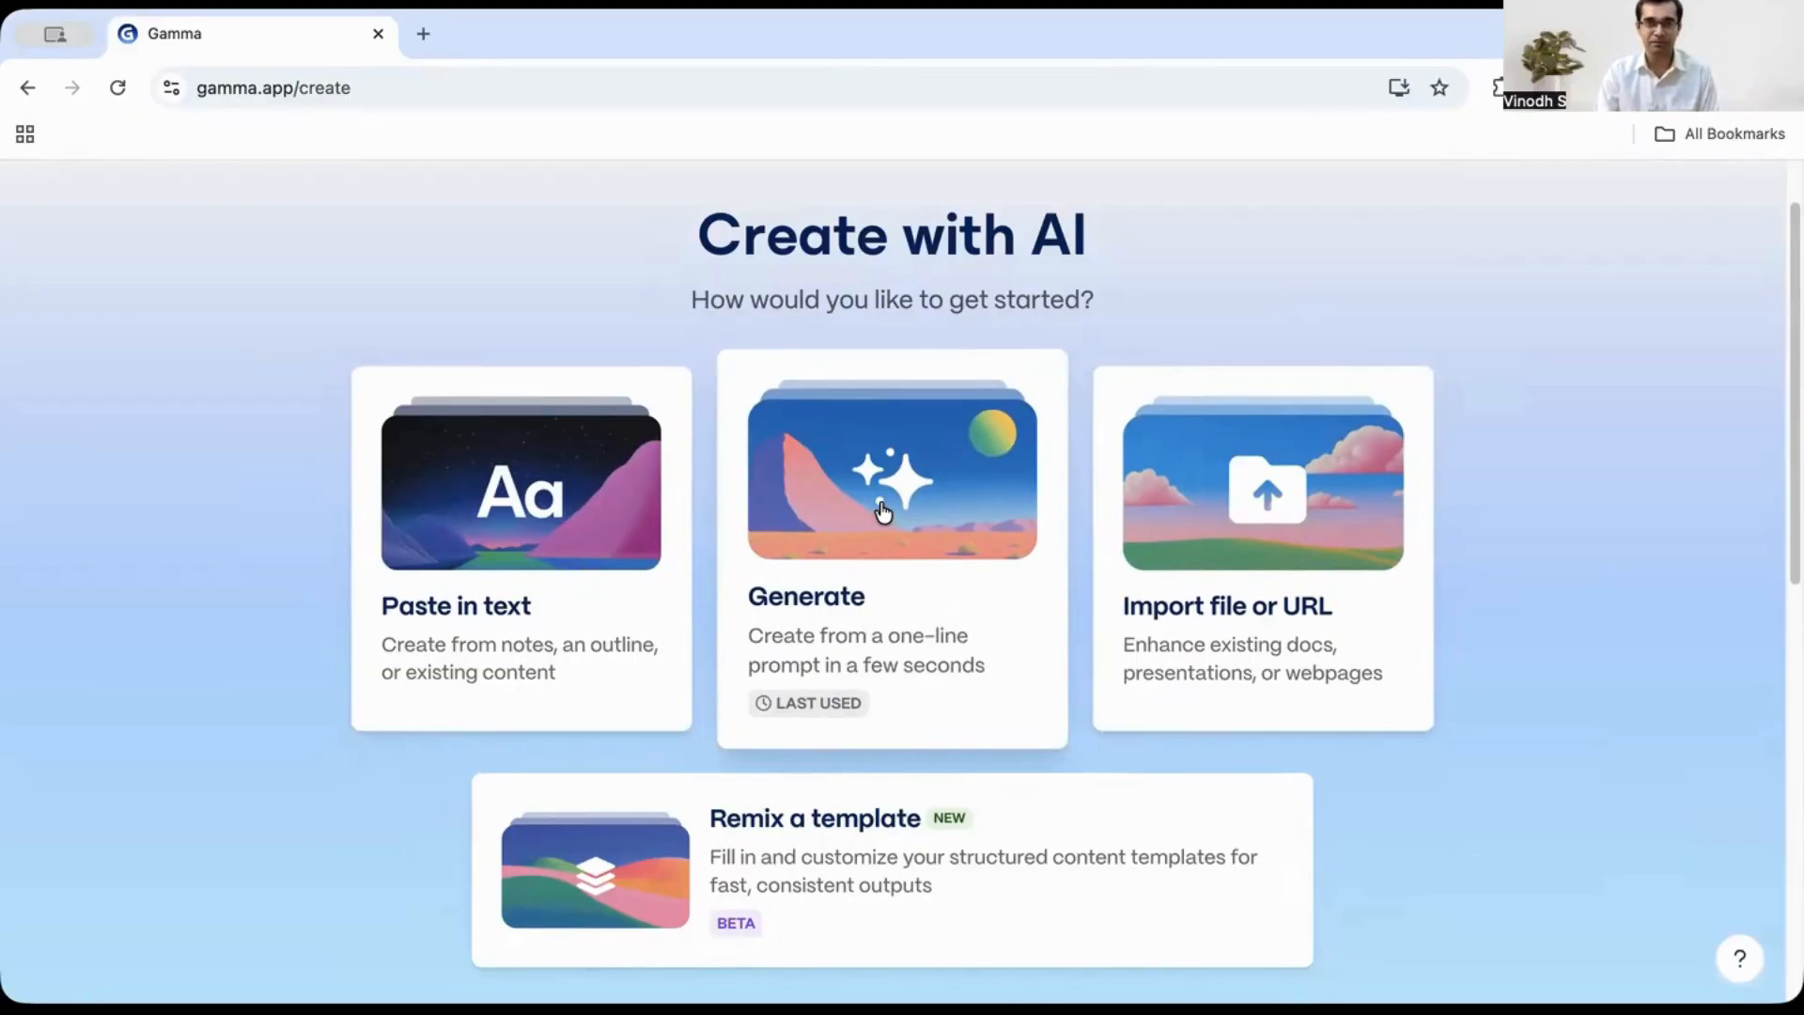
click(944, 510)
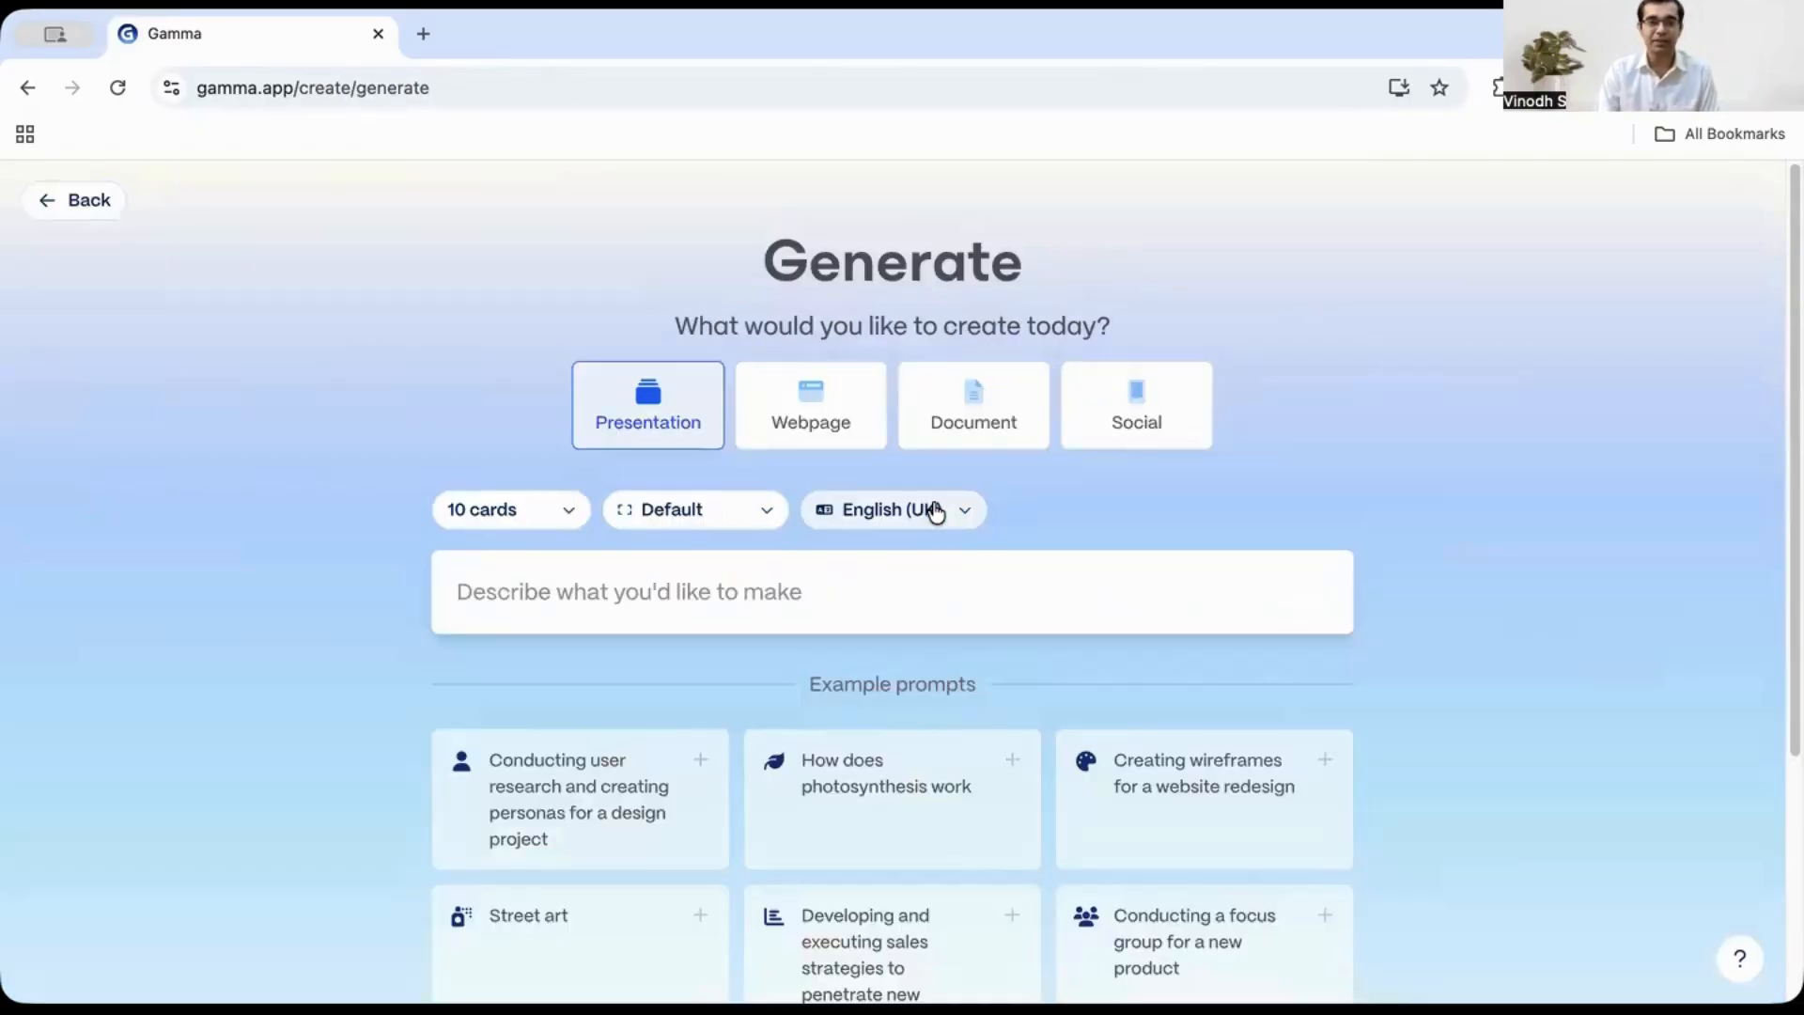
- Set the presentation to 8 cards, keeping the Default page style and English (UK)
scroll(1315, 470, down, 1)
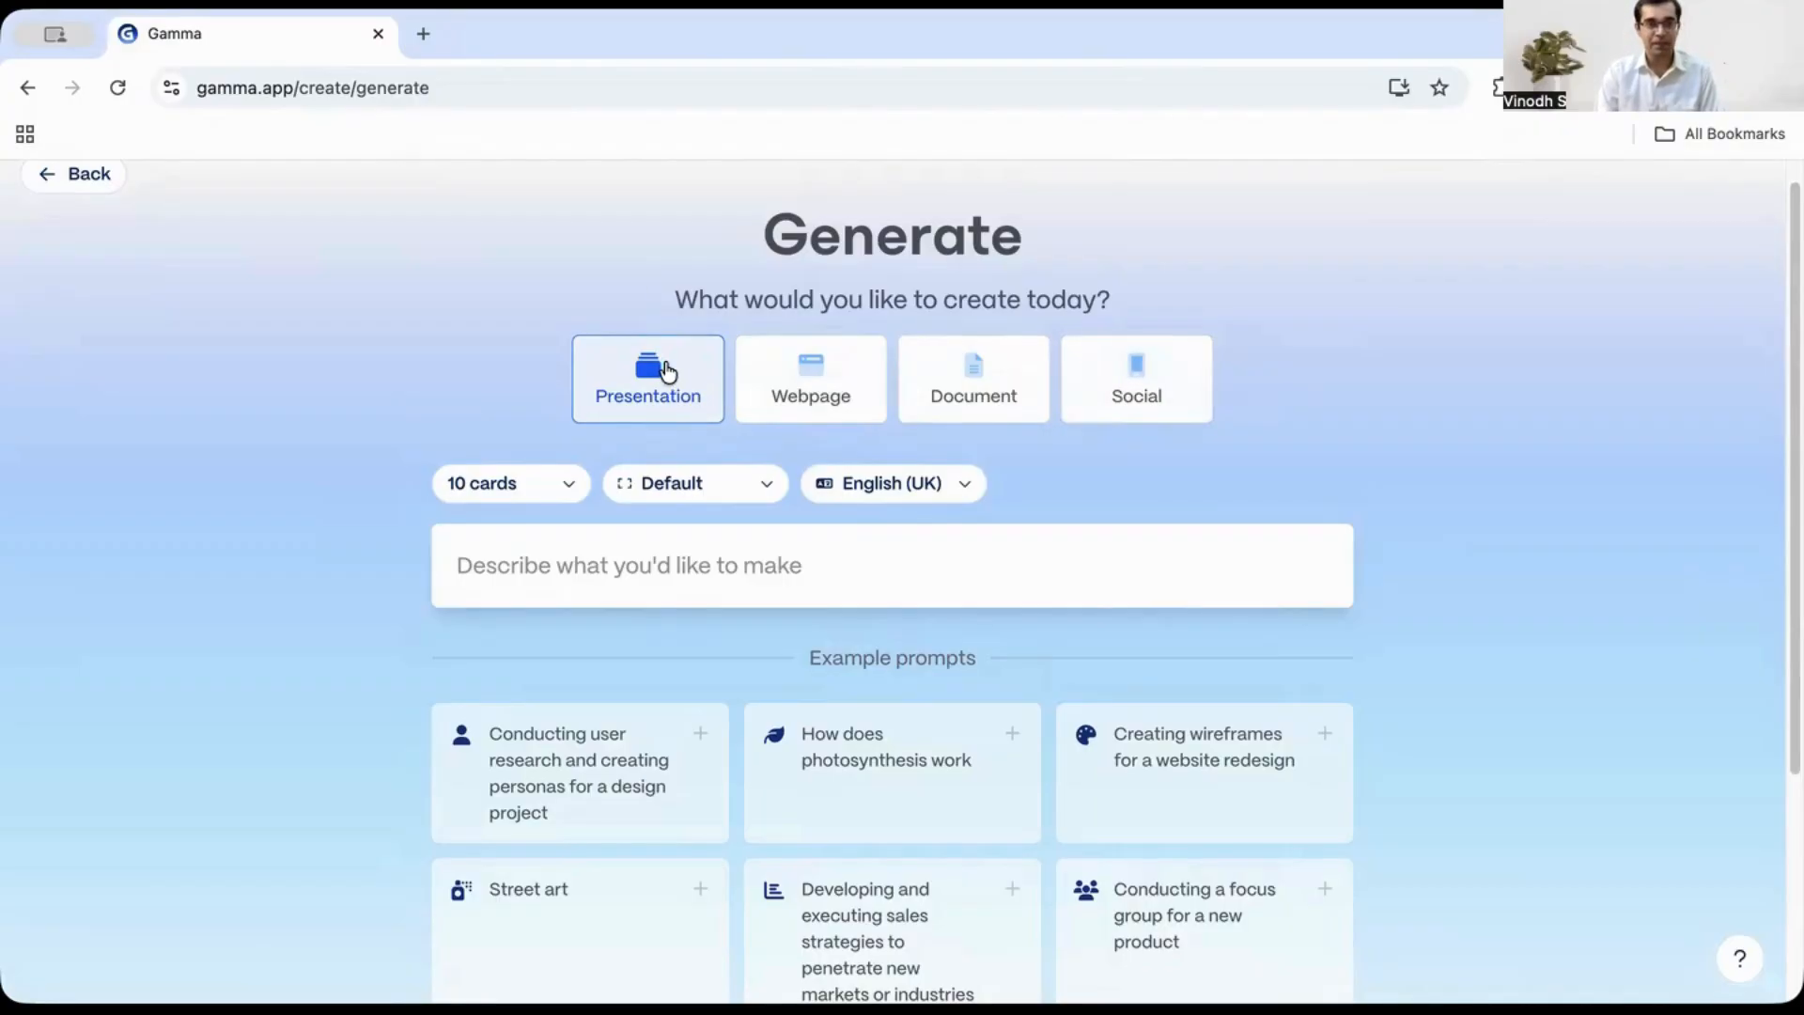
scroll(487, 425, down, 1)
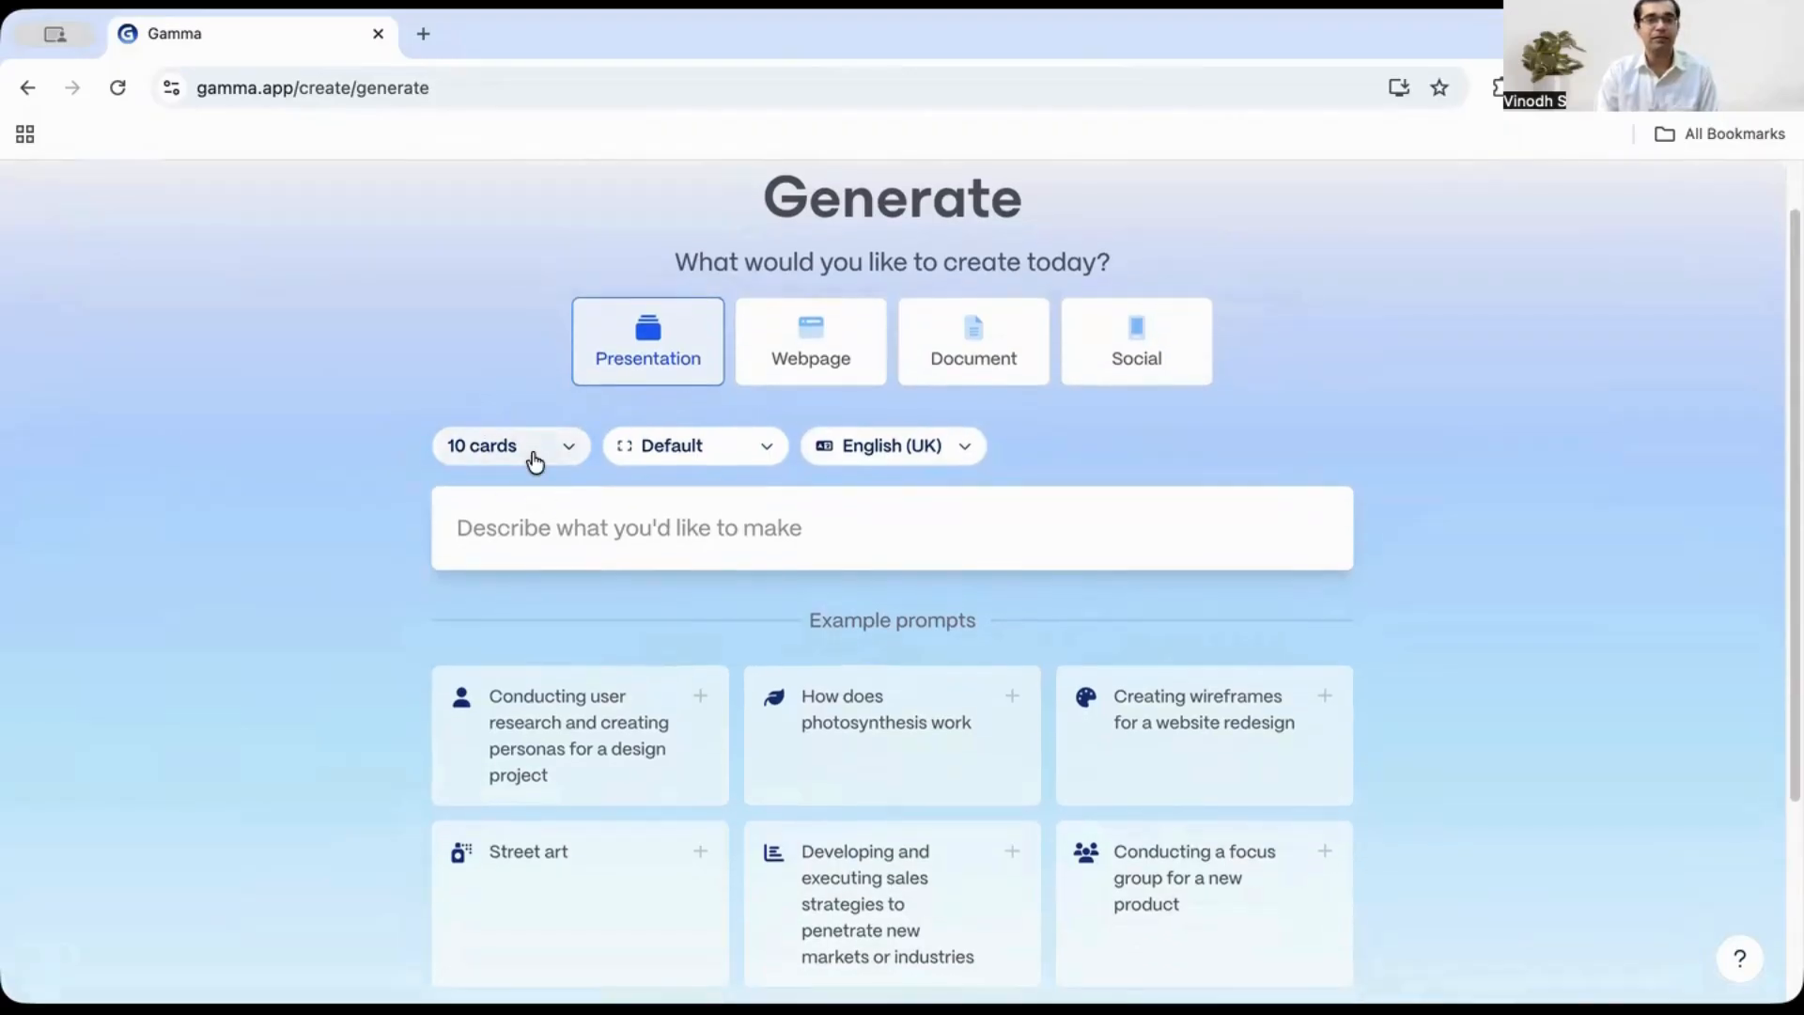
click(534, 462)
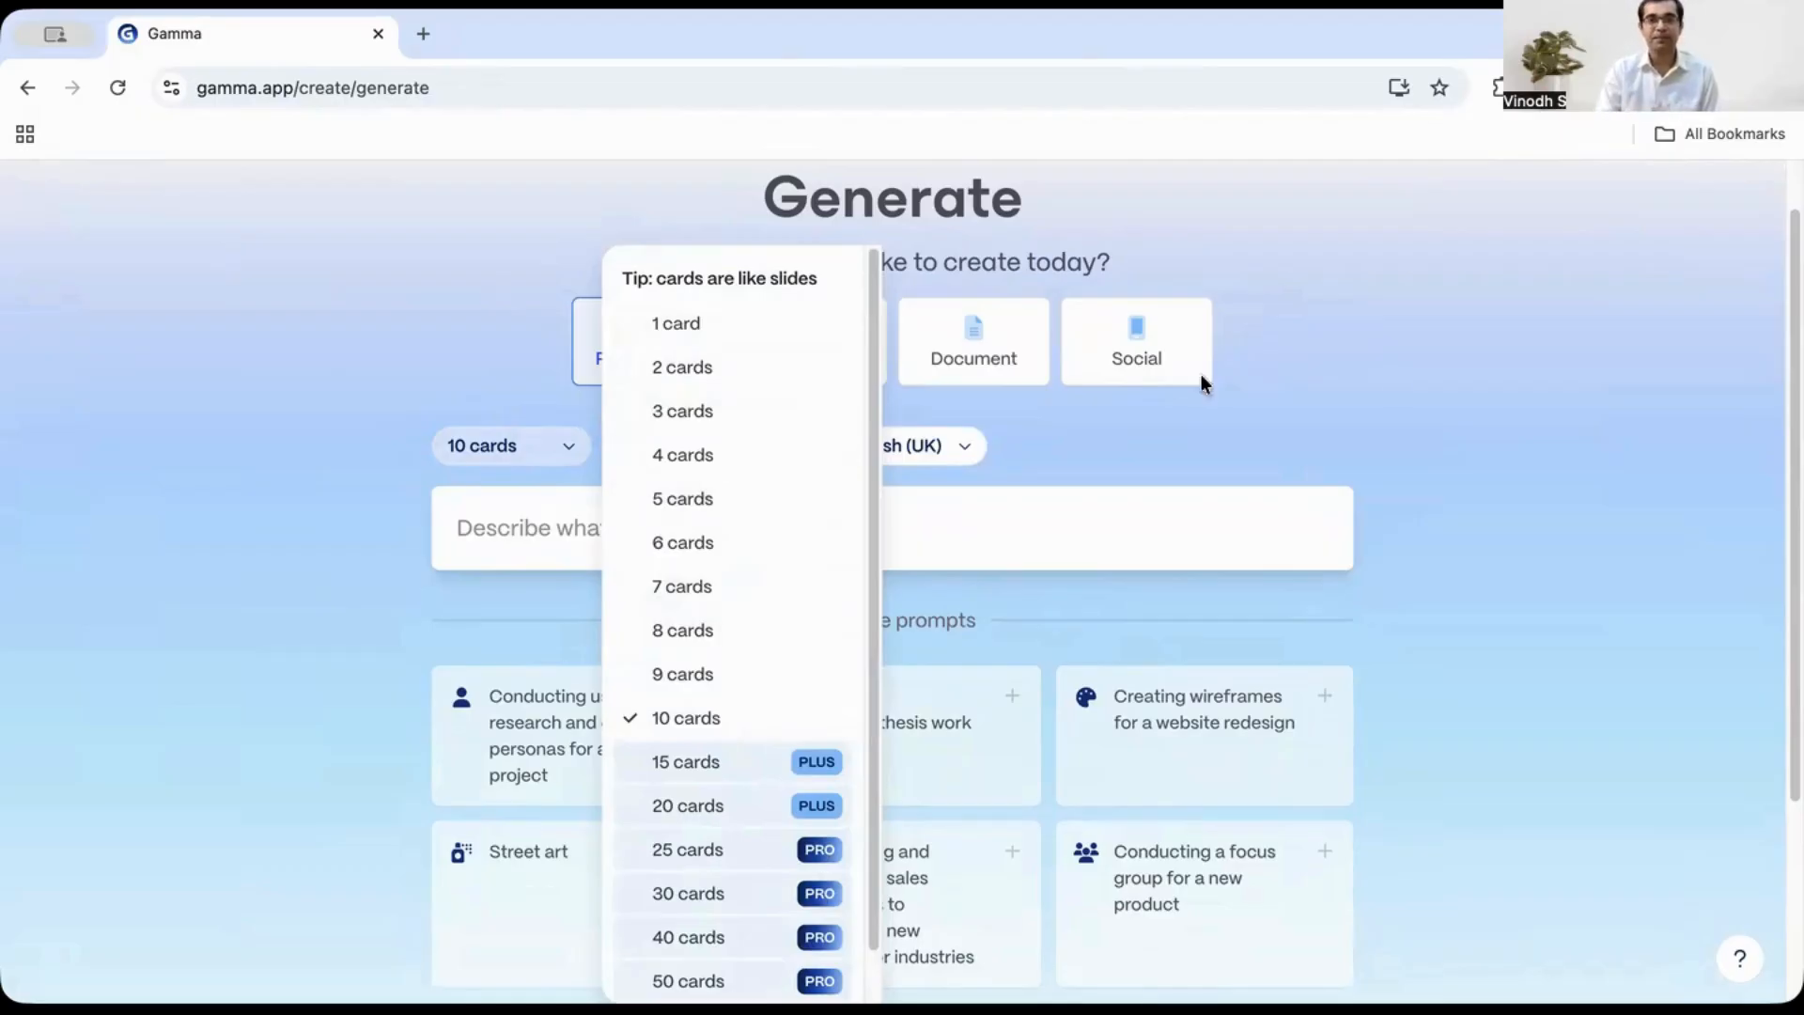
click(1013, 479)
click(705, 462)
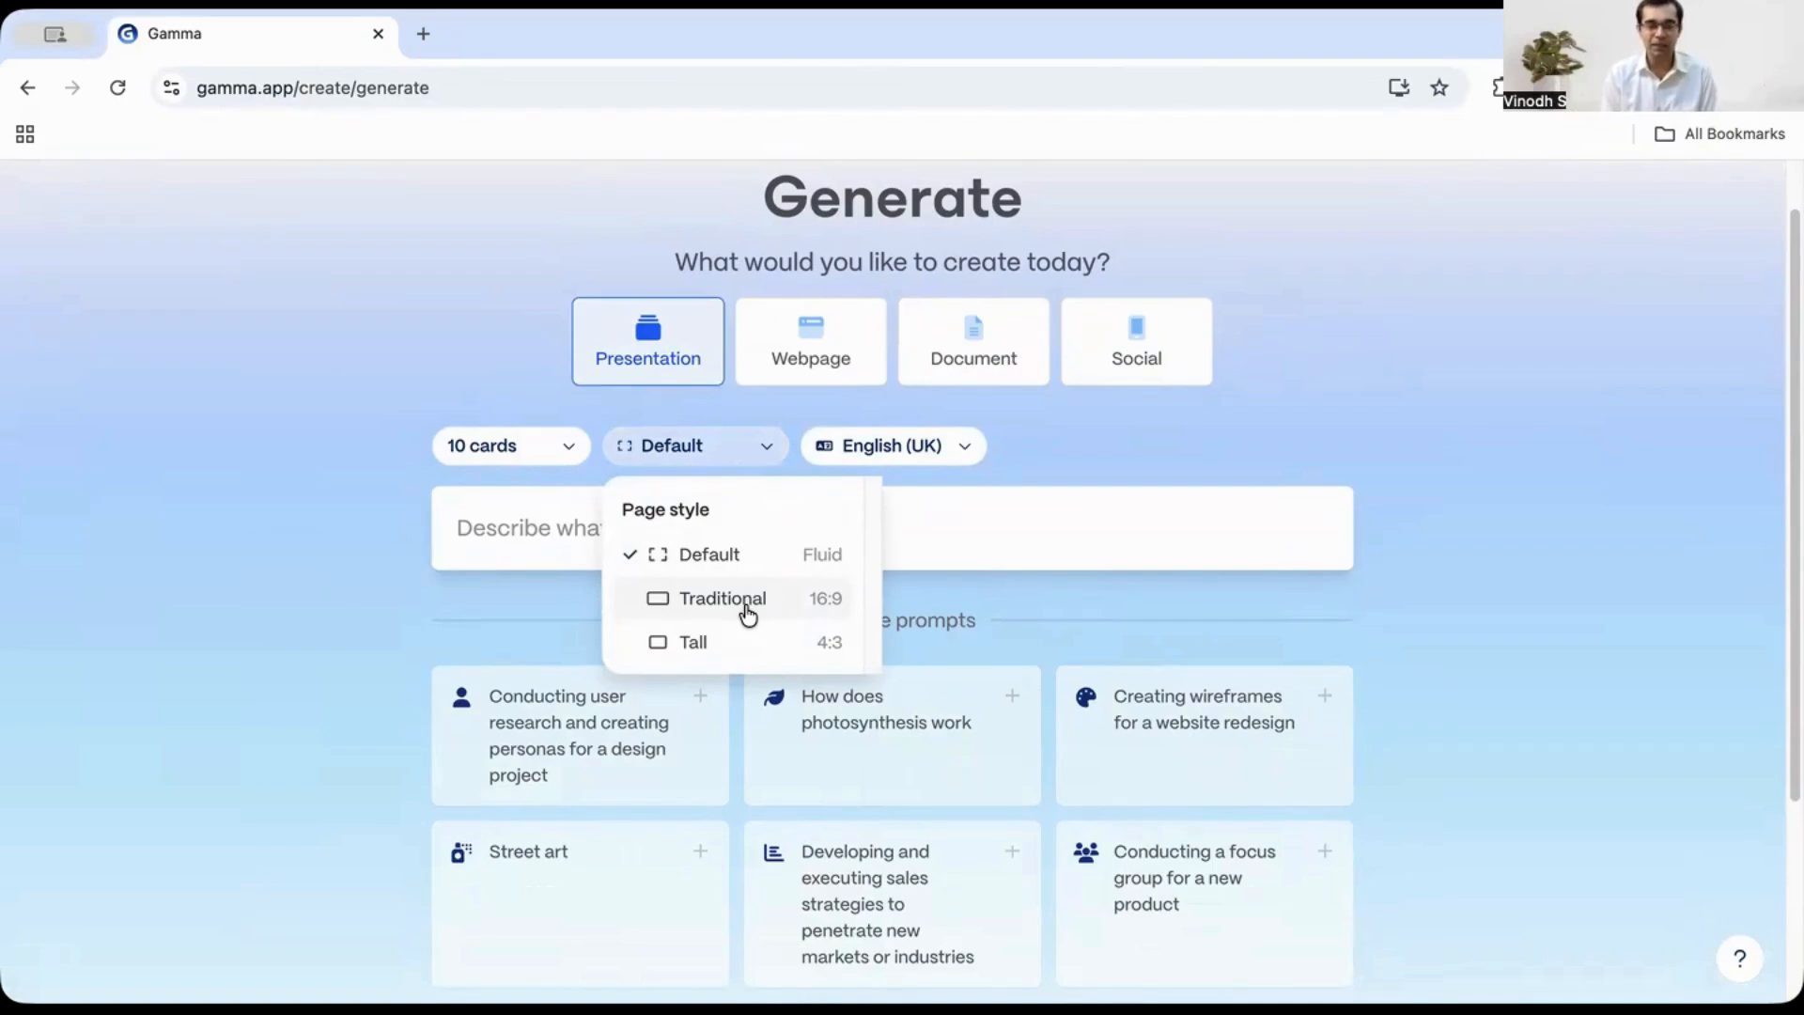
click(722, 561)
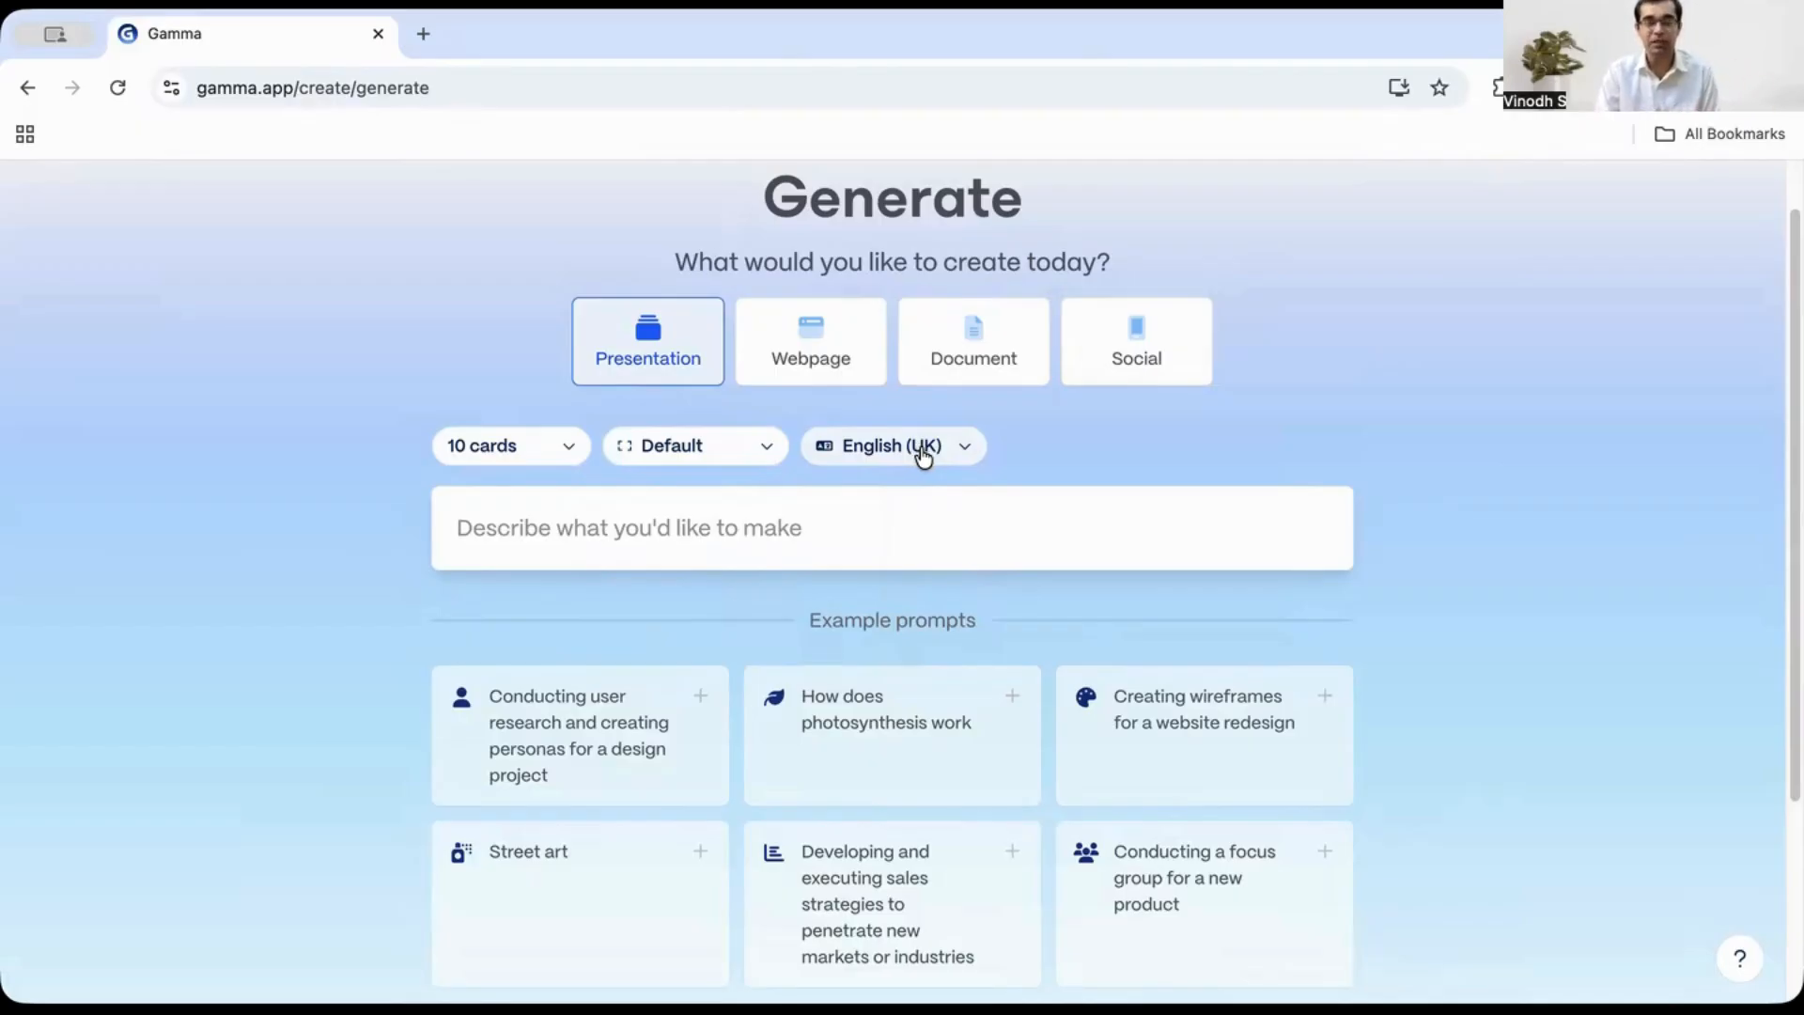
click(490, 452)
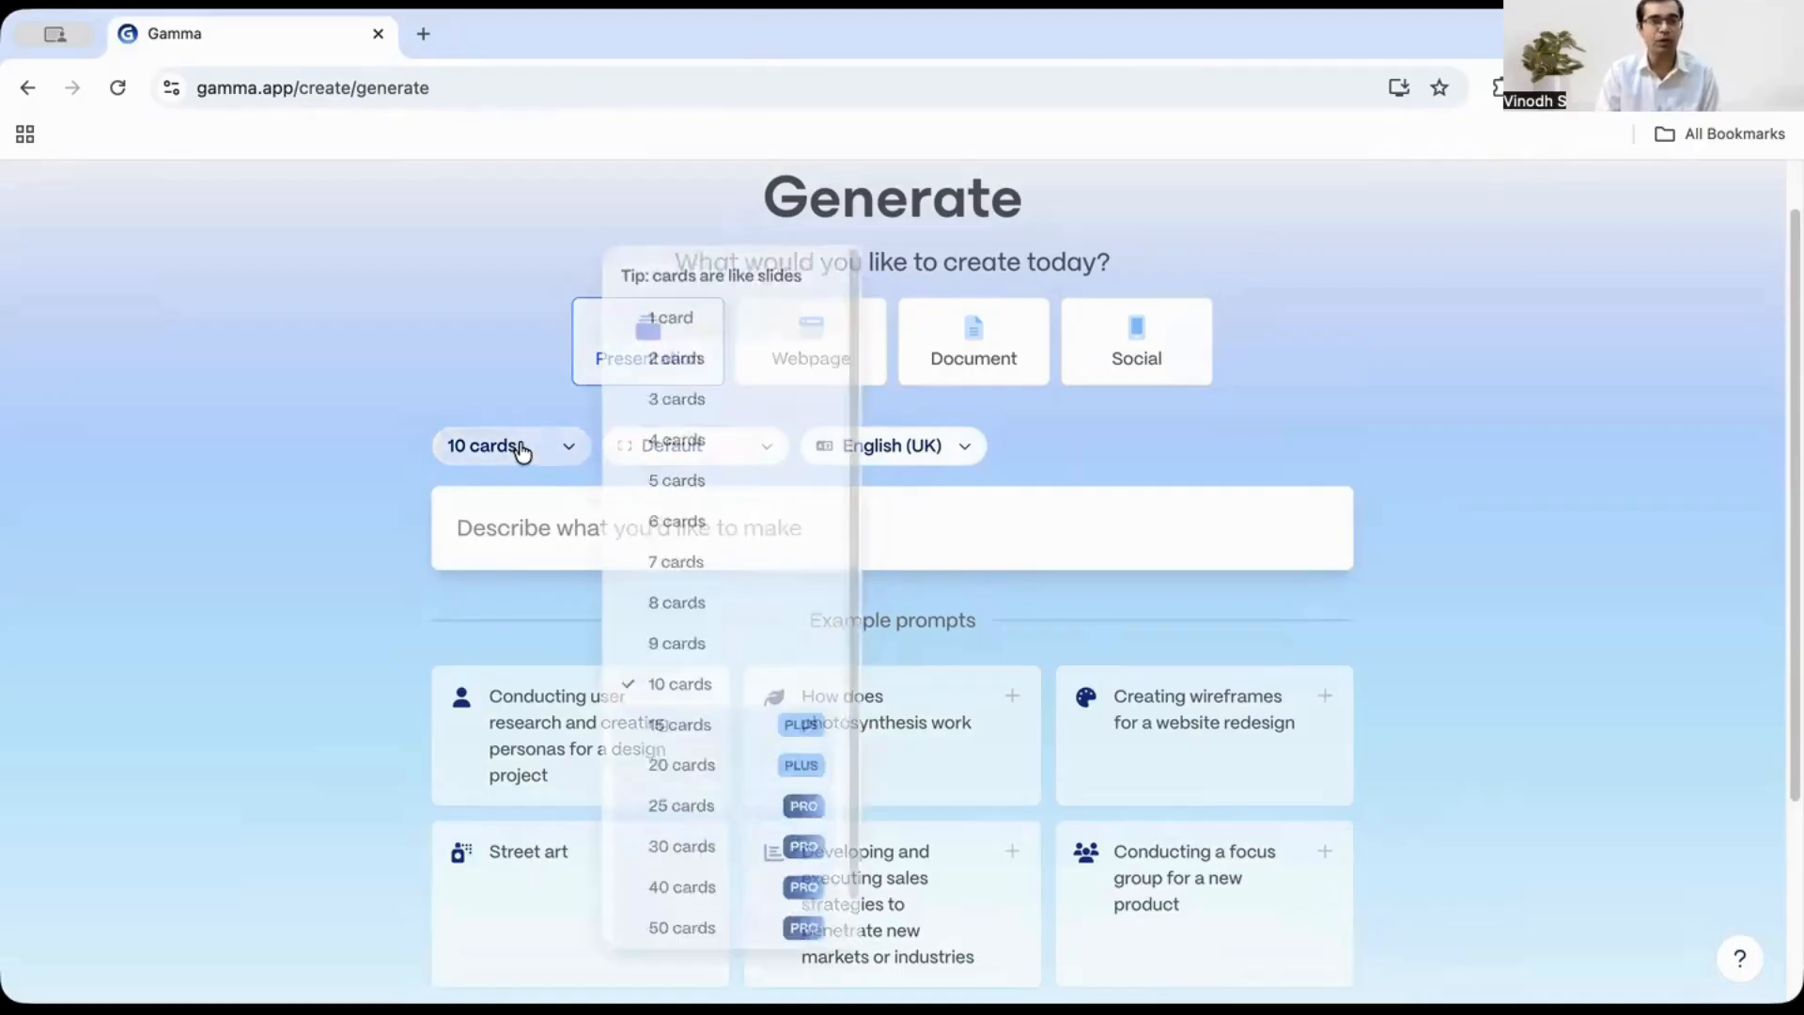
click(675, 630)
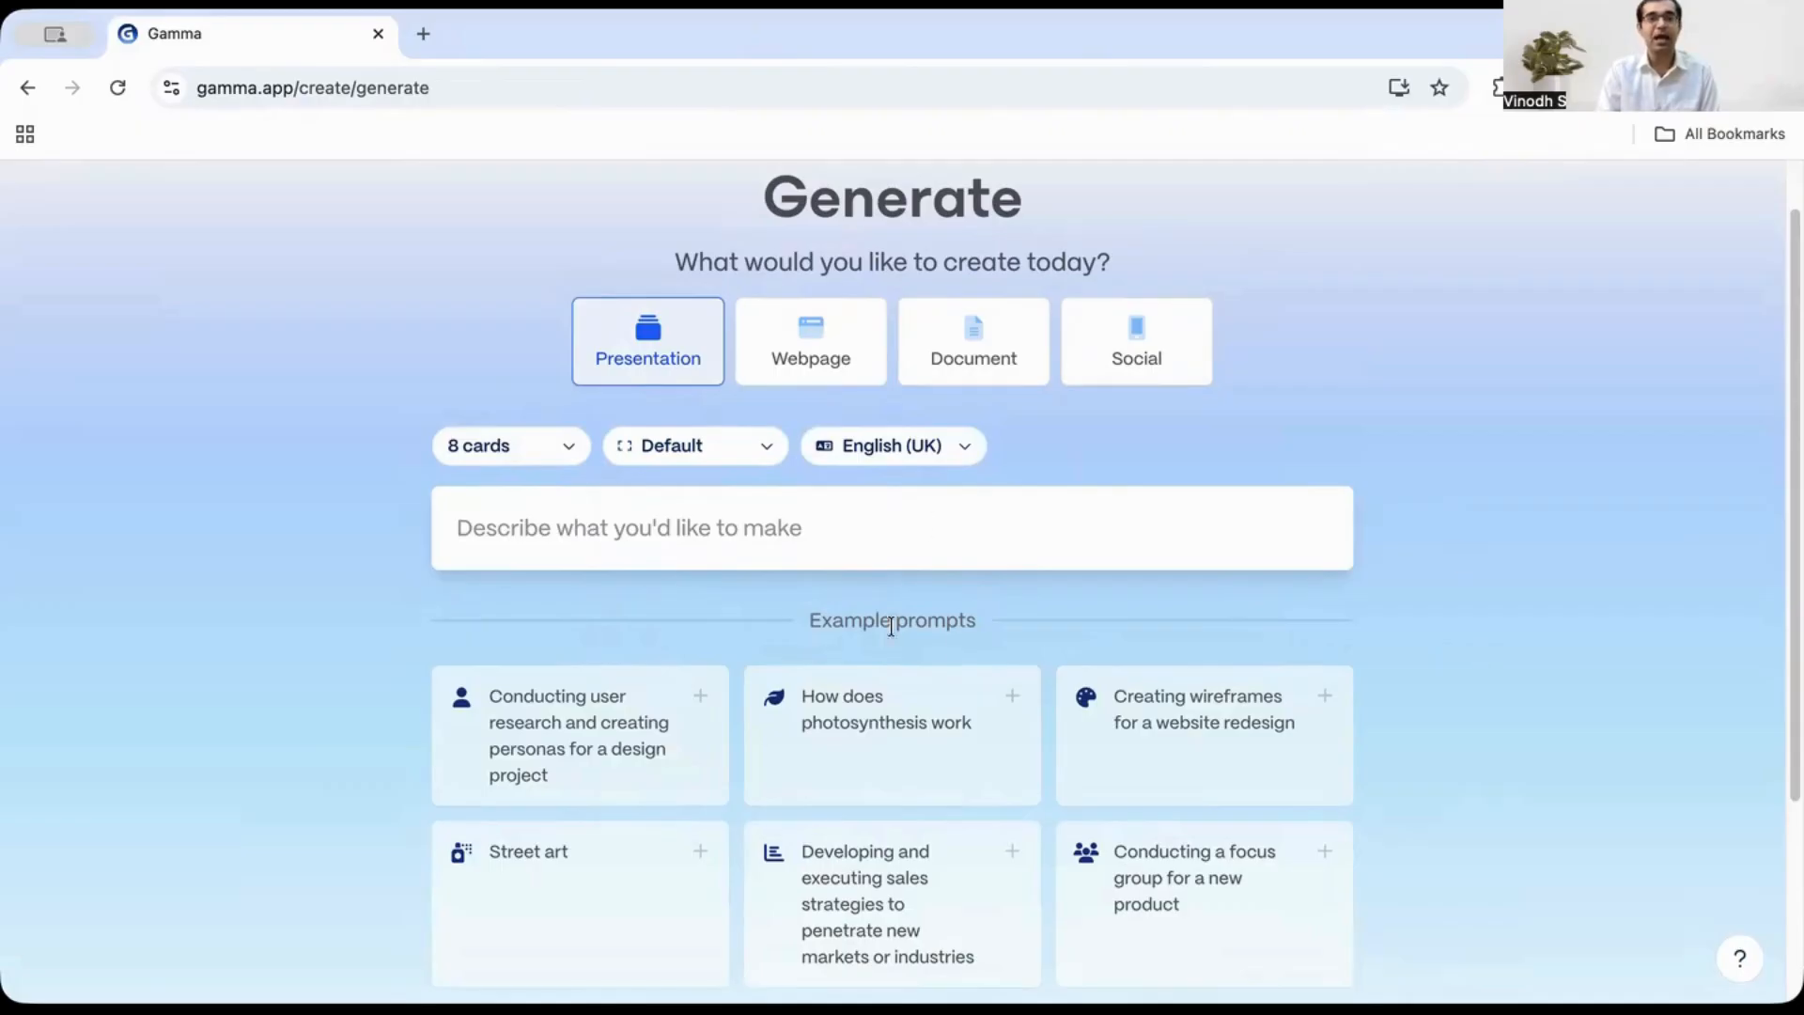
- Enter a sales presentation prompt for Vinz Emeralds – Website Designing Services with problem, features, process and pricing, and generate the outline
click(926, 532)
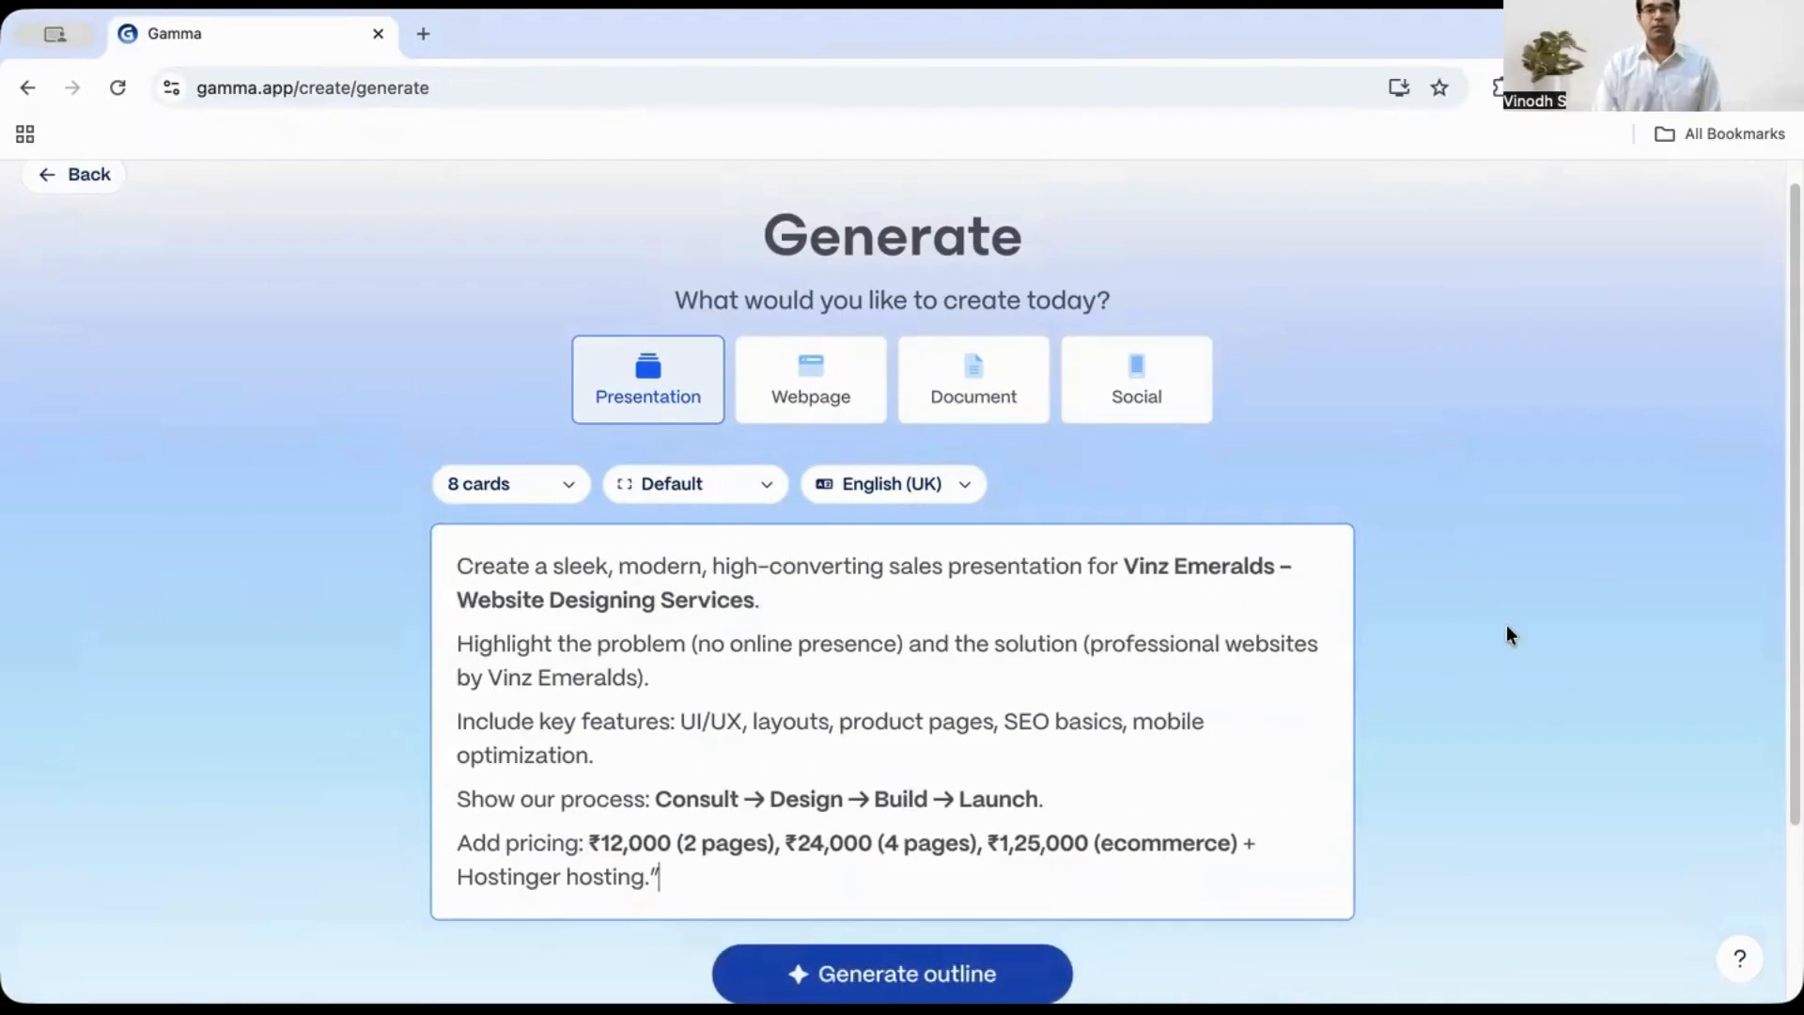
scroll(1508, 639, down, 1)
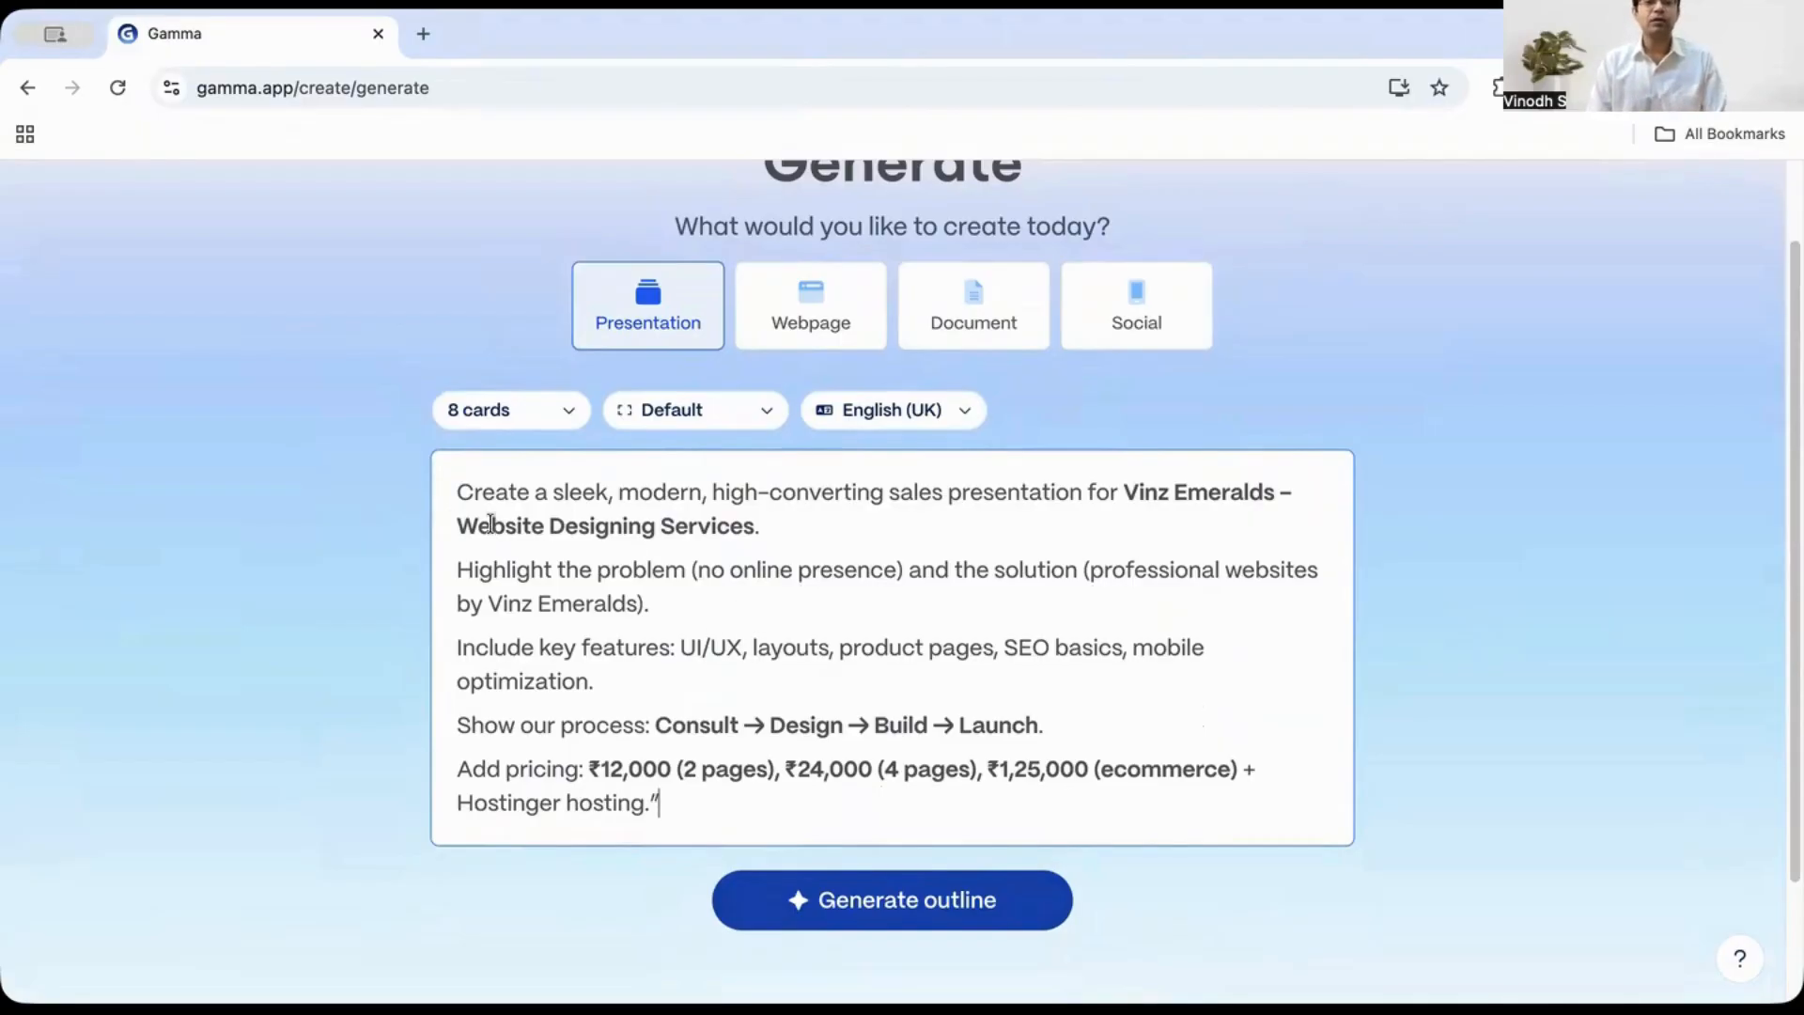
drag(458, 494, 734, 799)
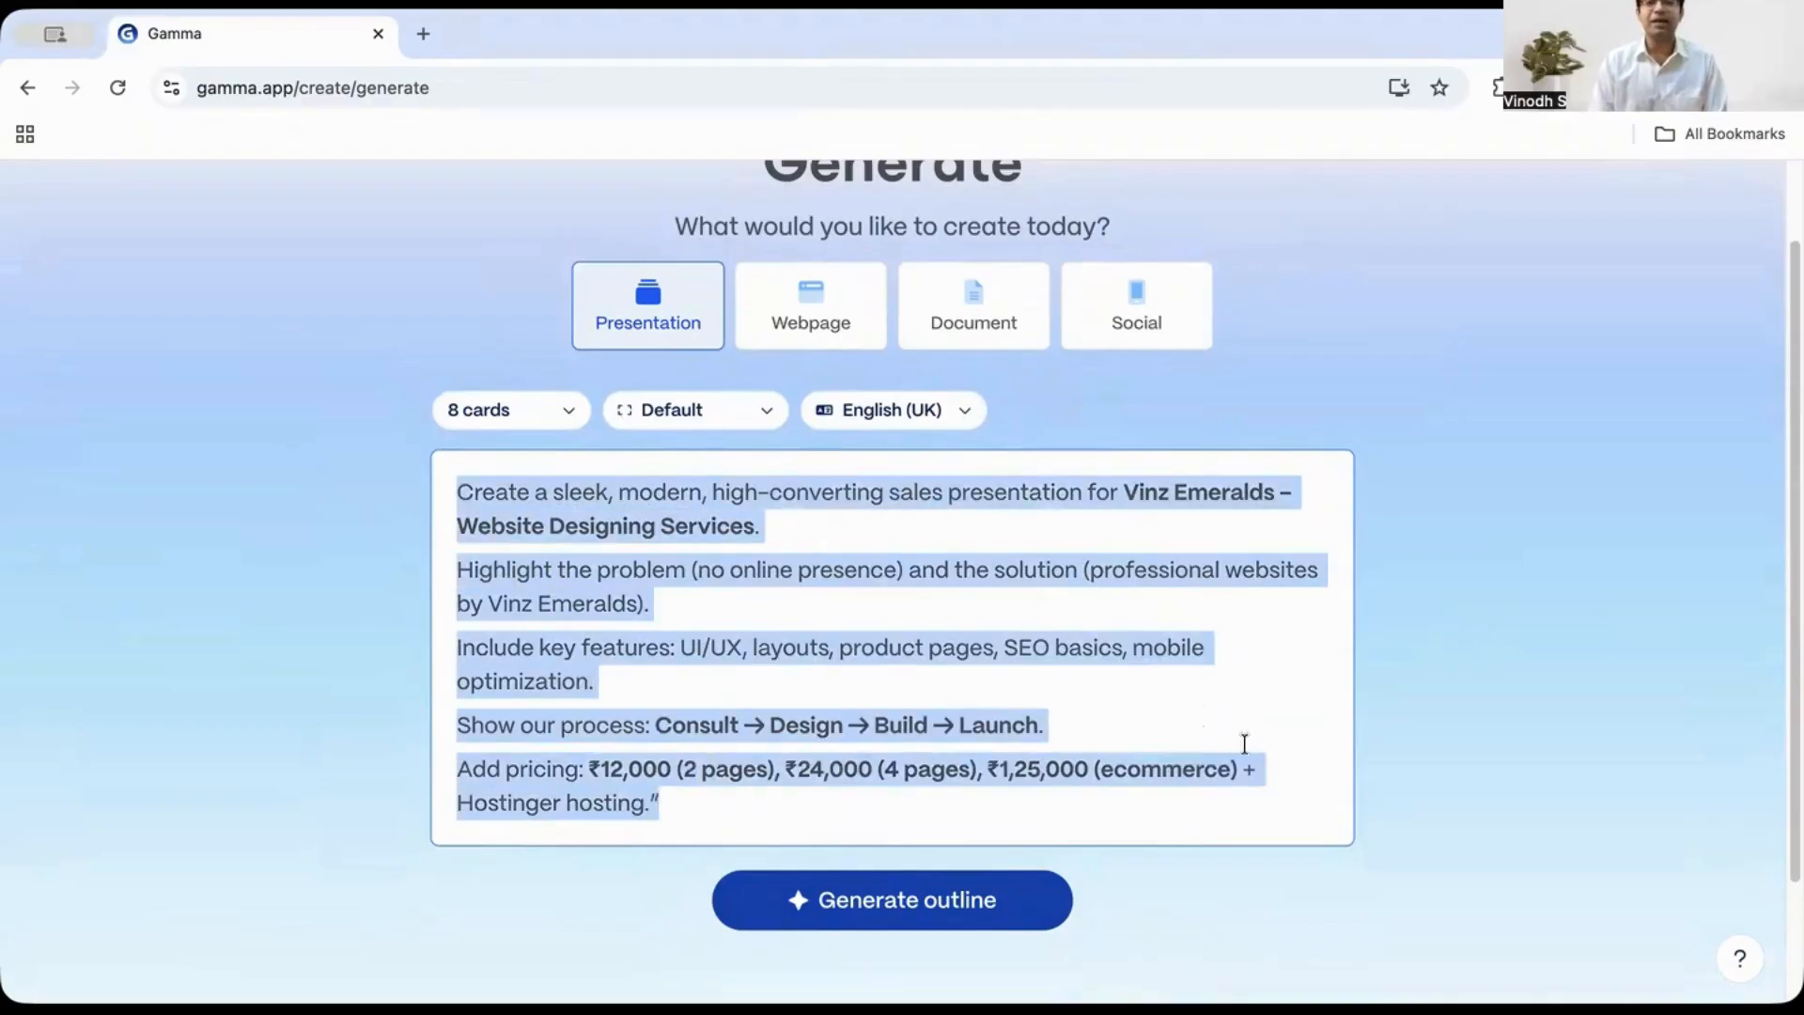
click(1498, 735)
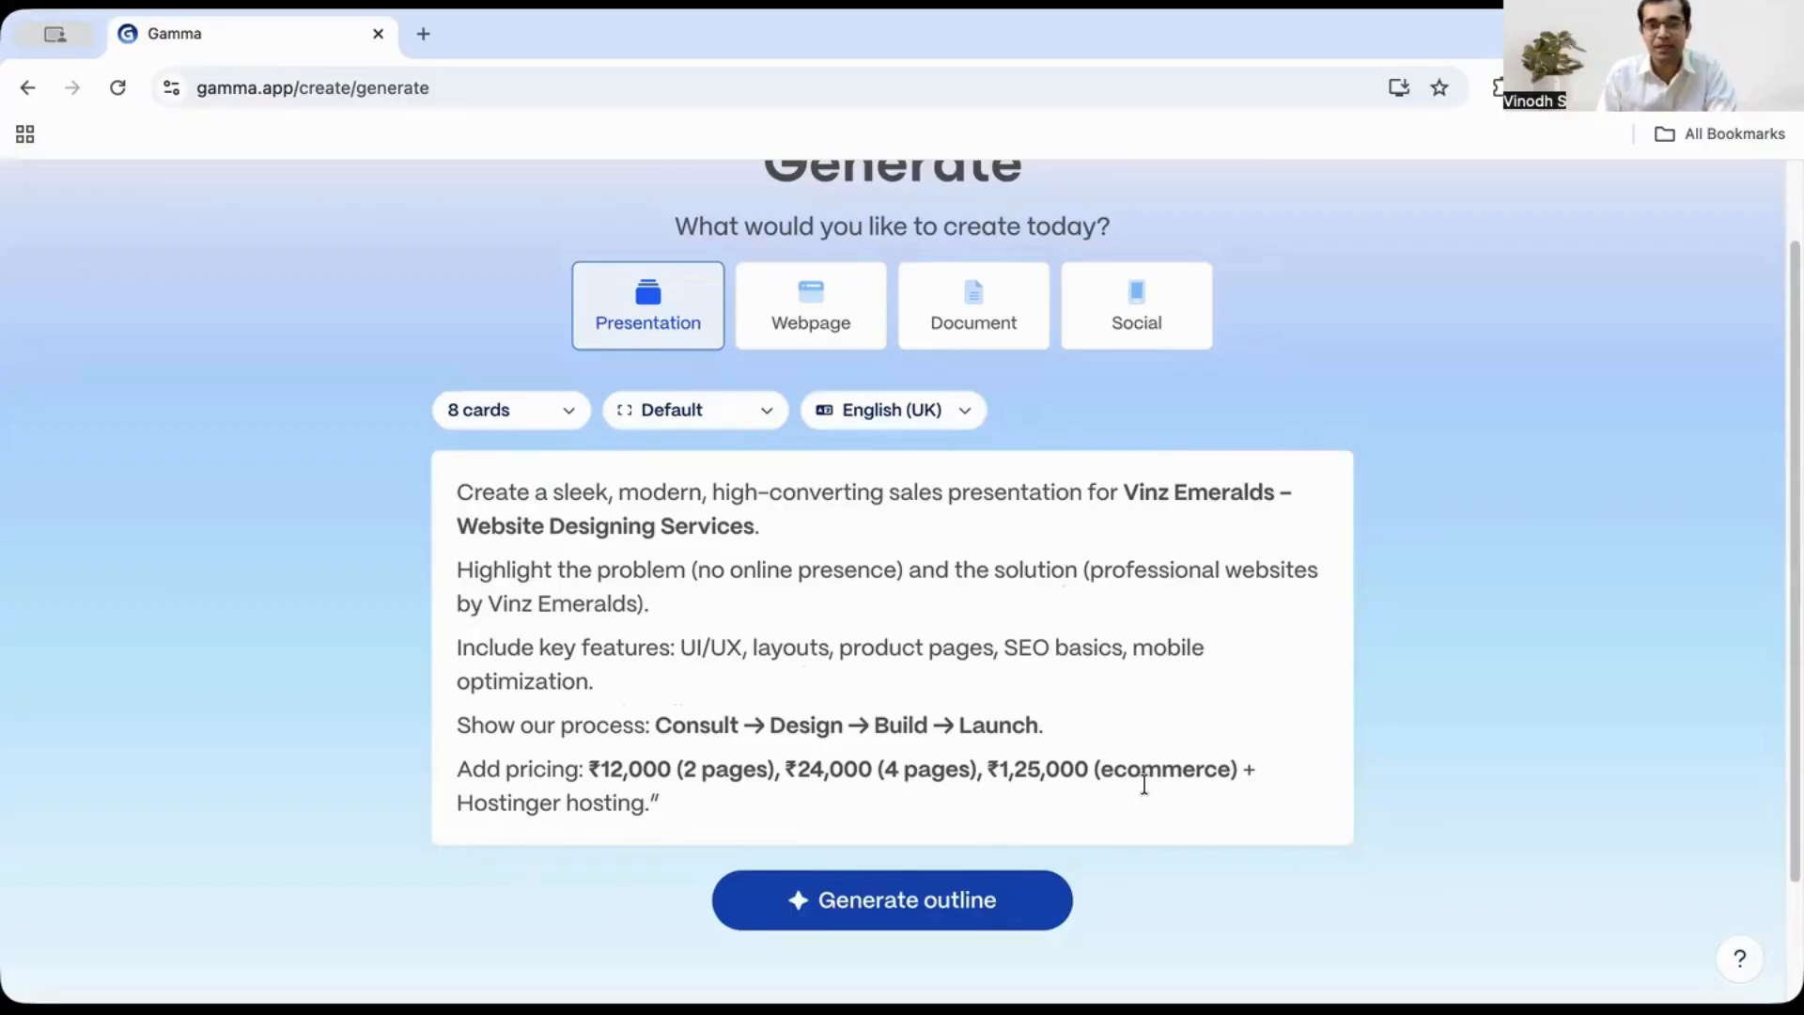
scroll(1143, 785, down, 3)
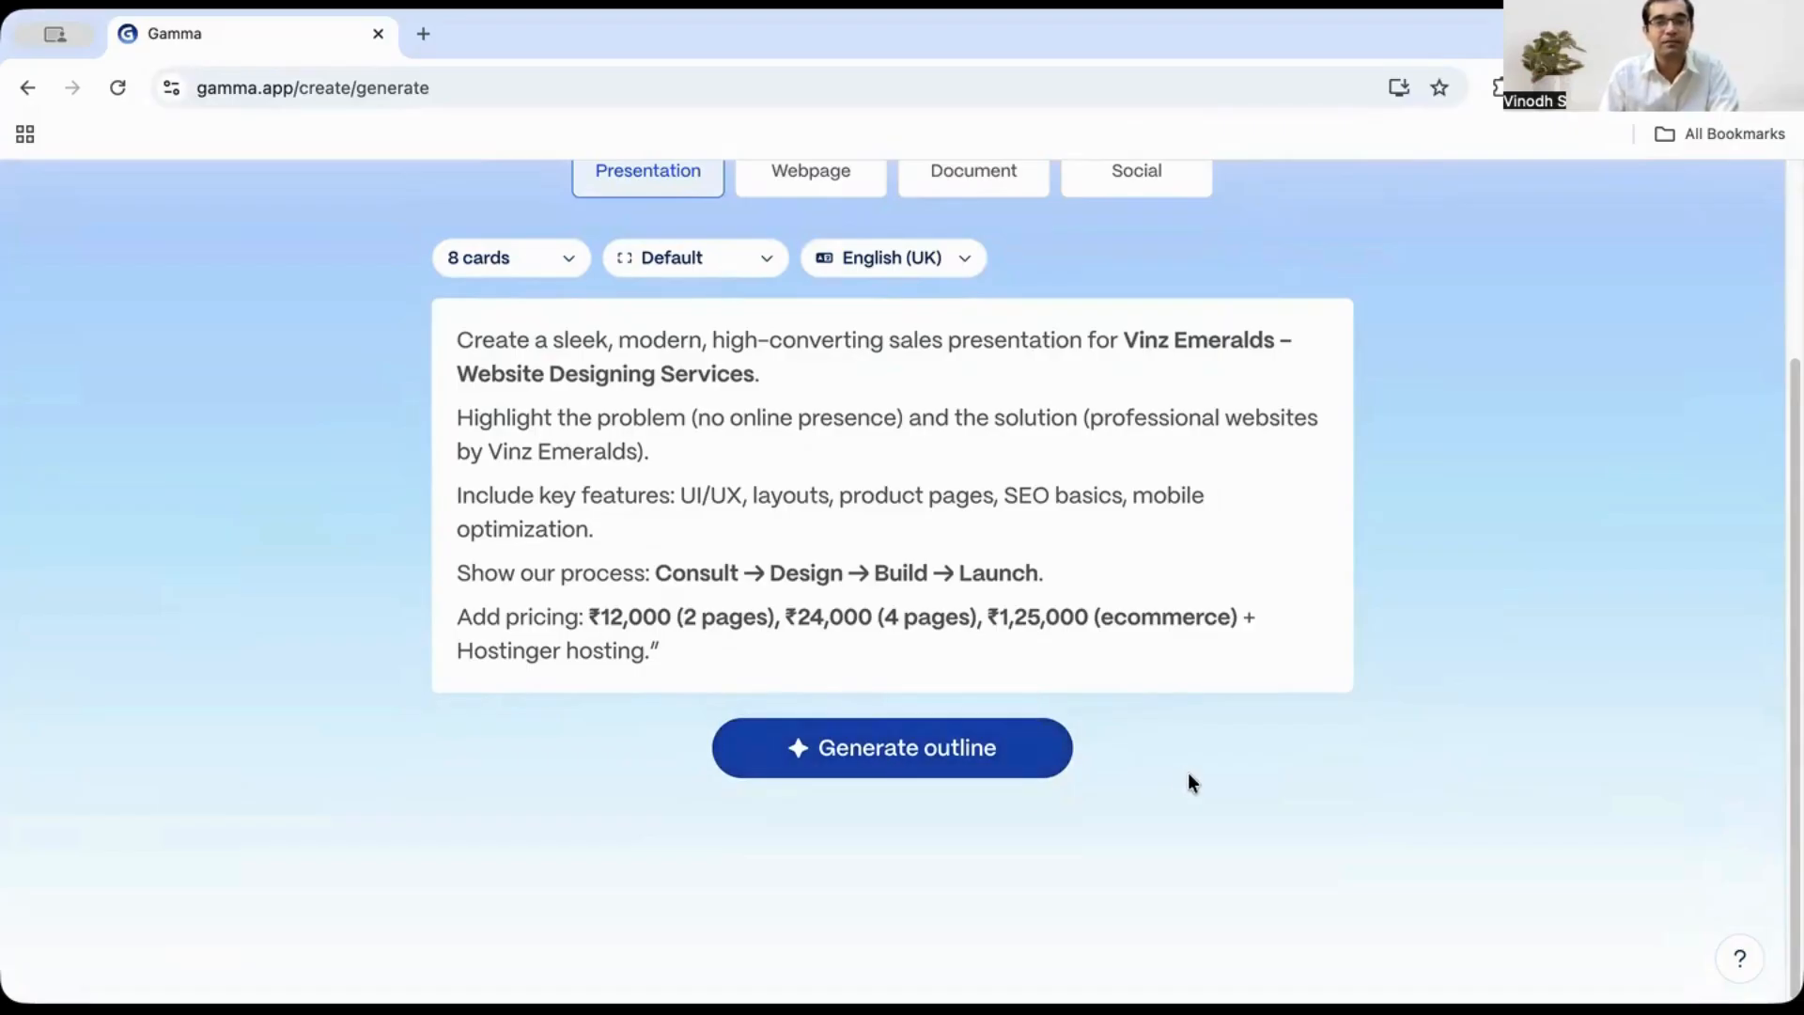
click(977, 769)
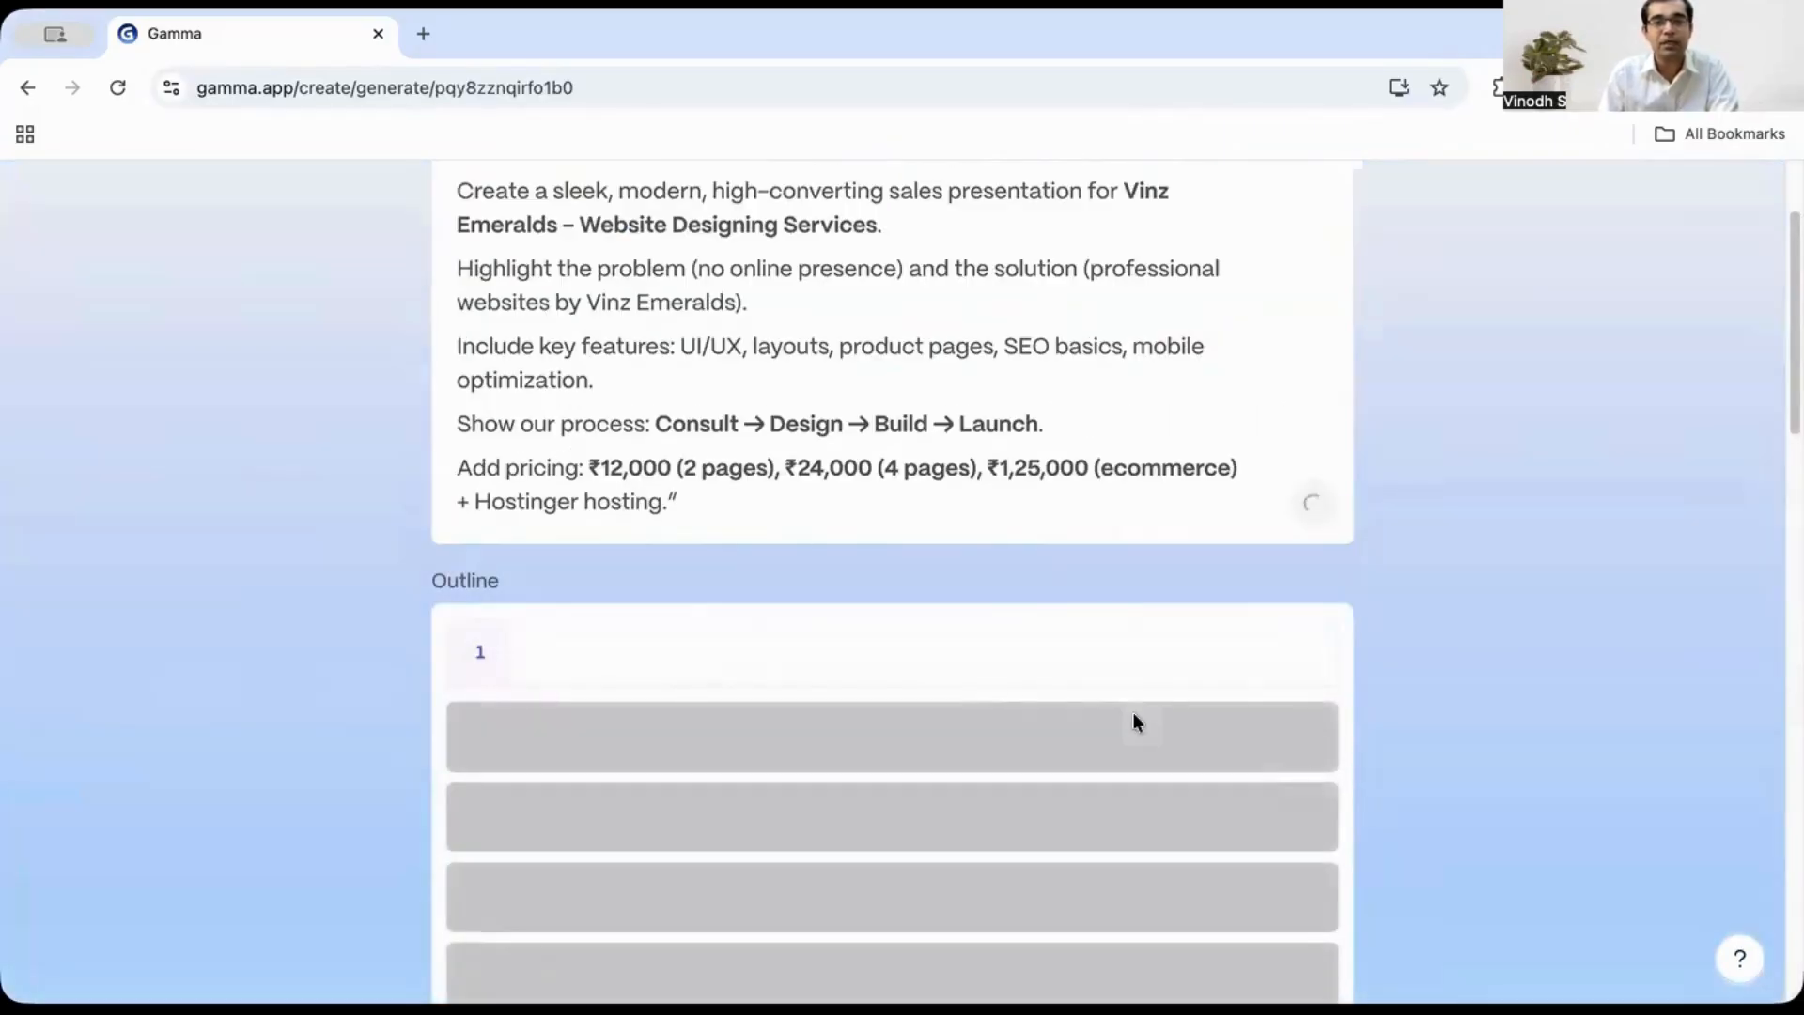
- Review the generated eight-card outline from title to contact card
scroll(1436, 741, down, 3)
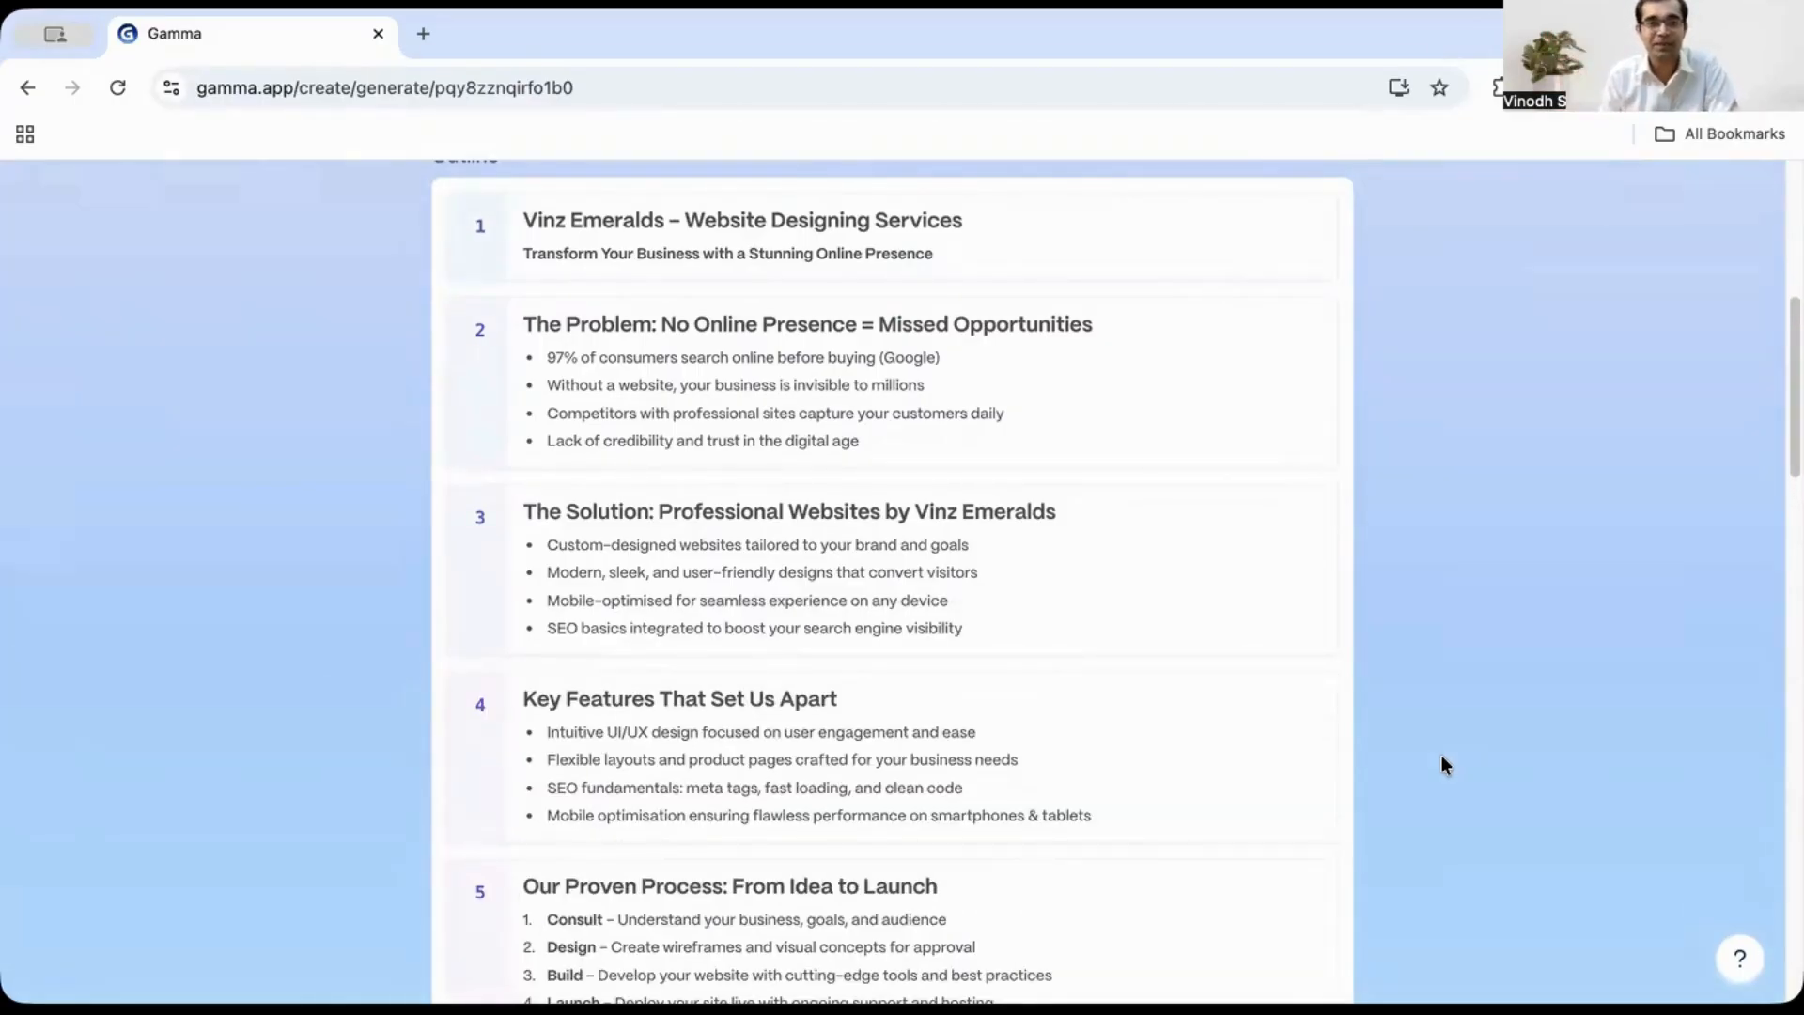
scroll(1212, 649, up, 2)
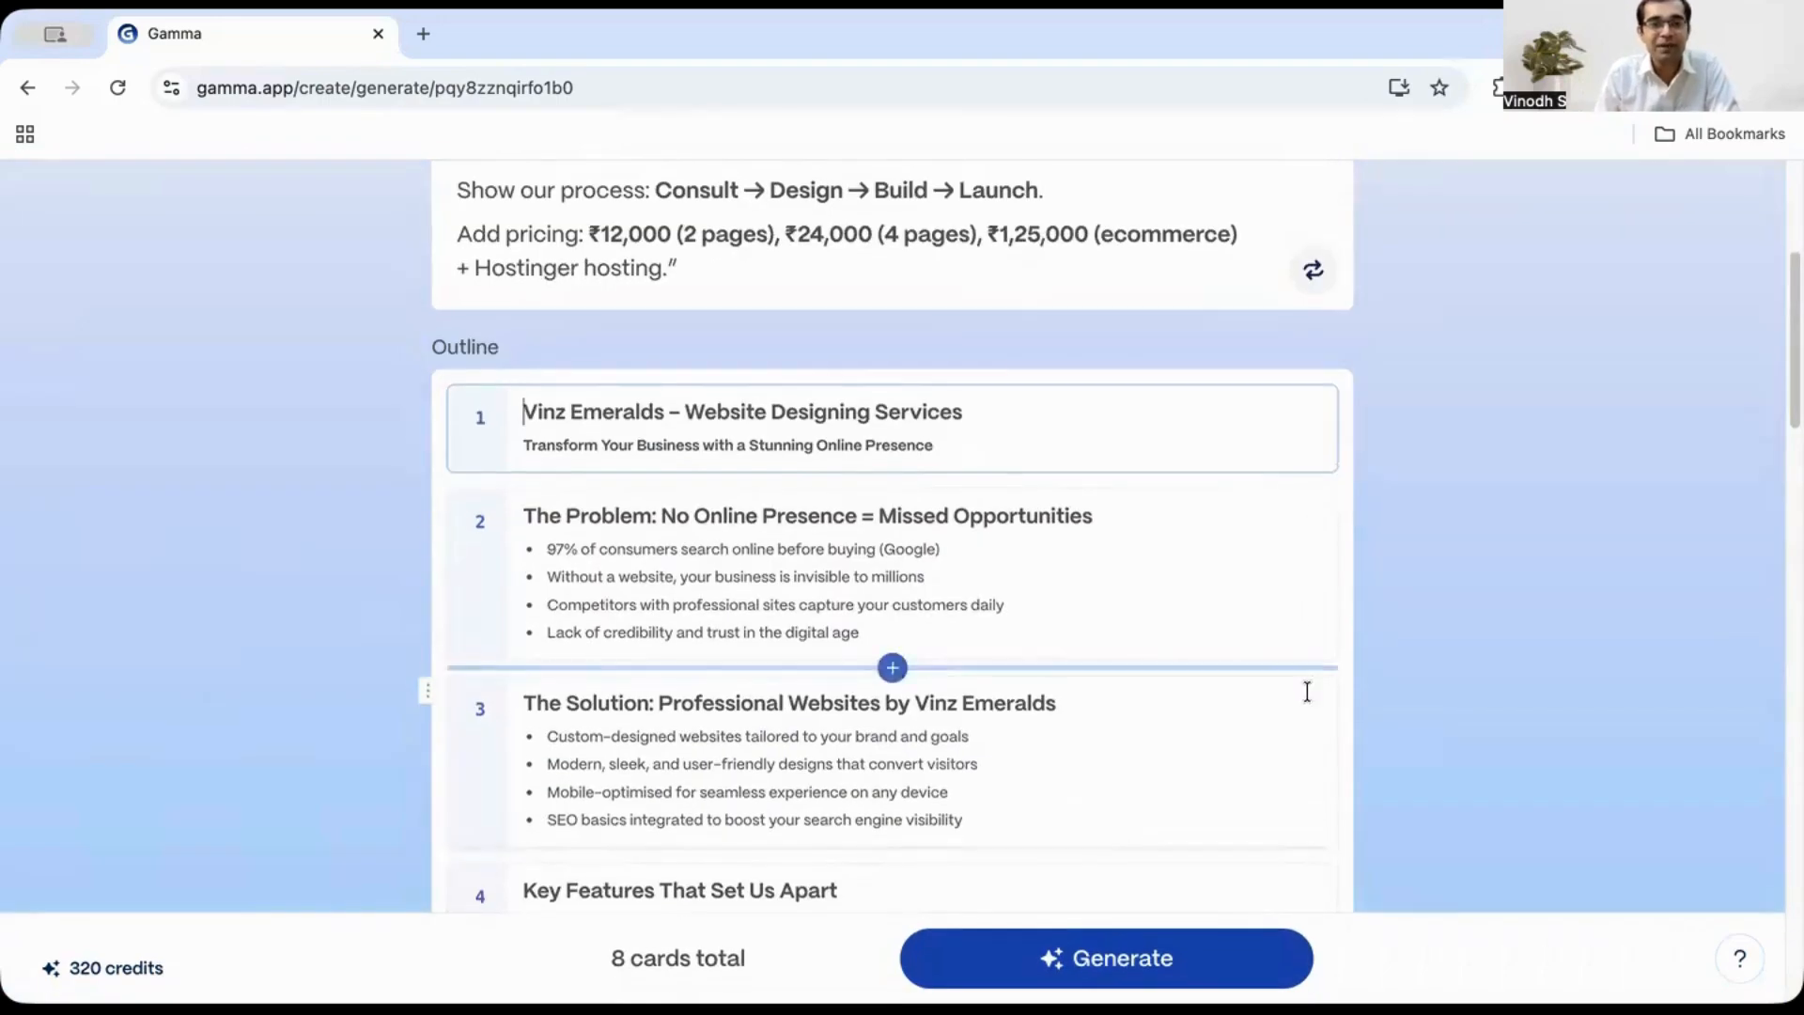
scroll(827, 625, down, 4)
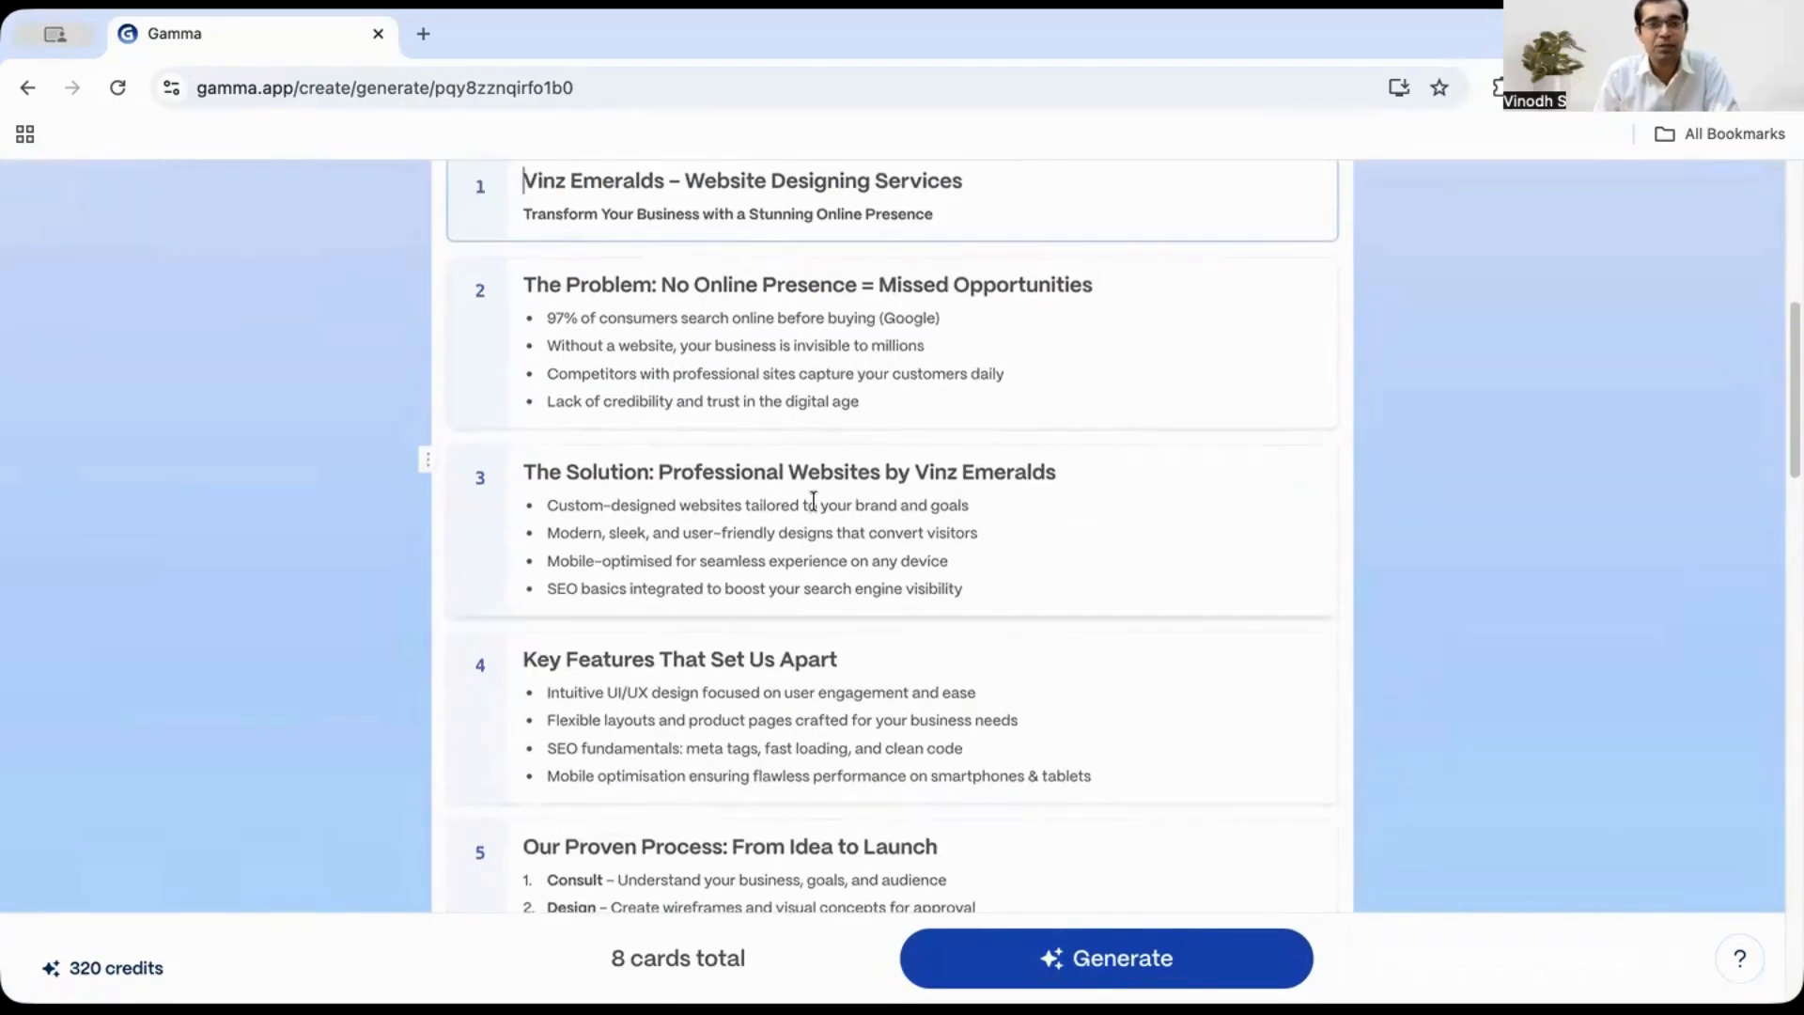
scroll(756, 659, down, 1)
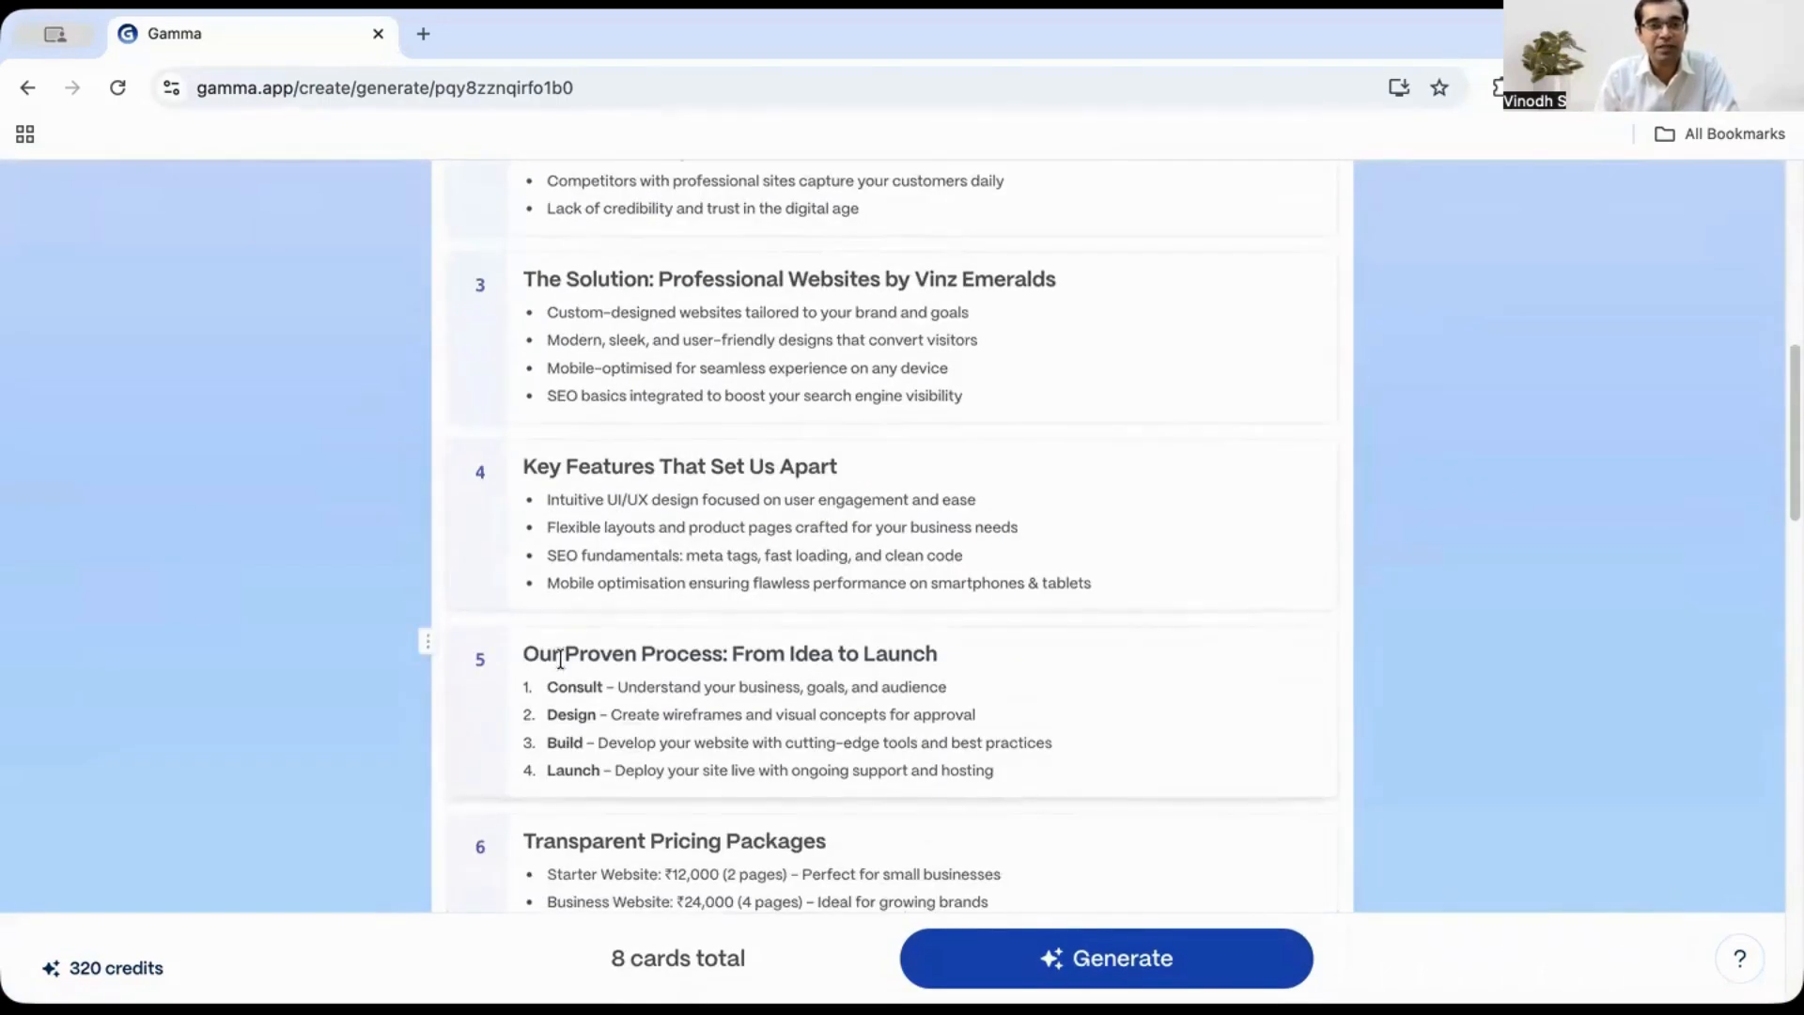
scroll(766, 645, down, 2)
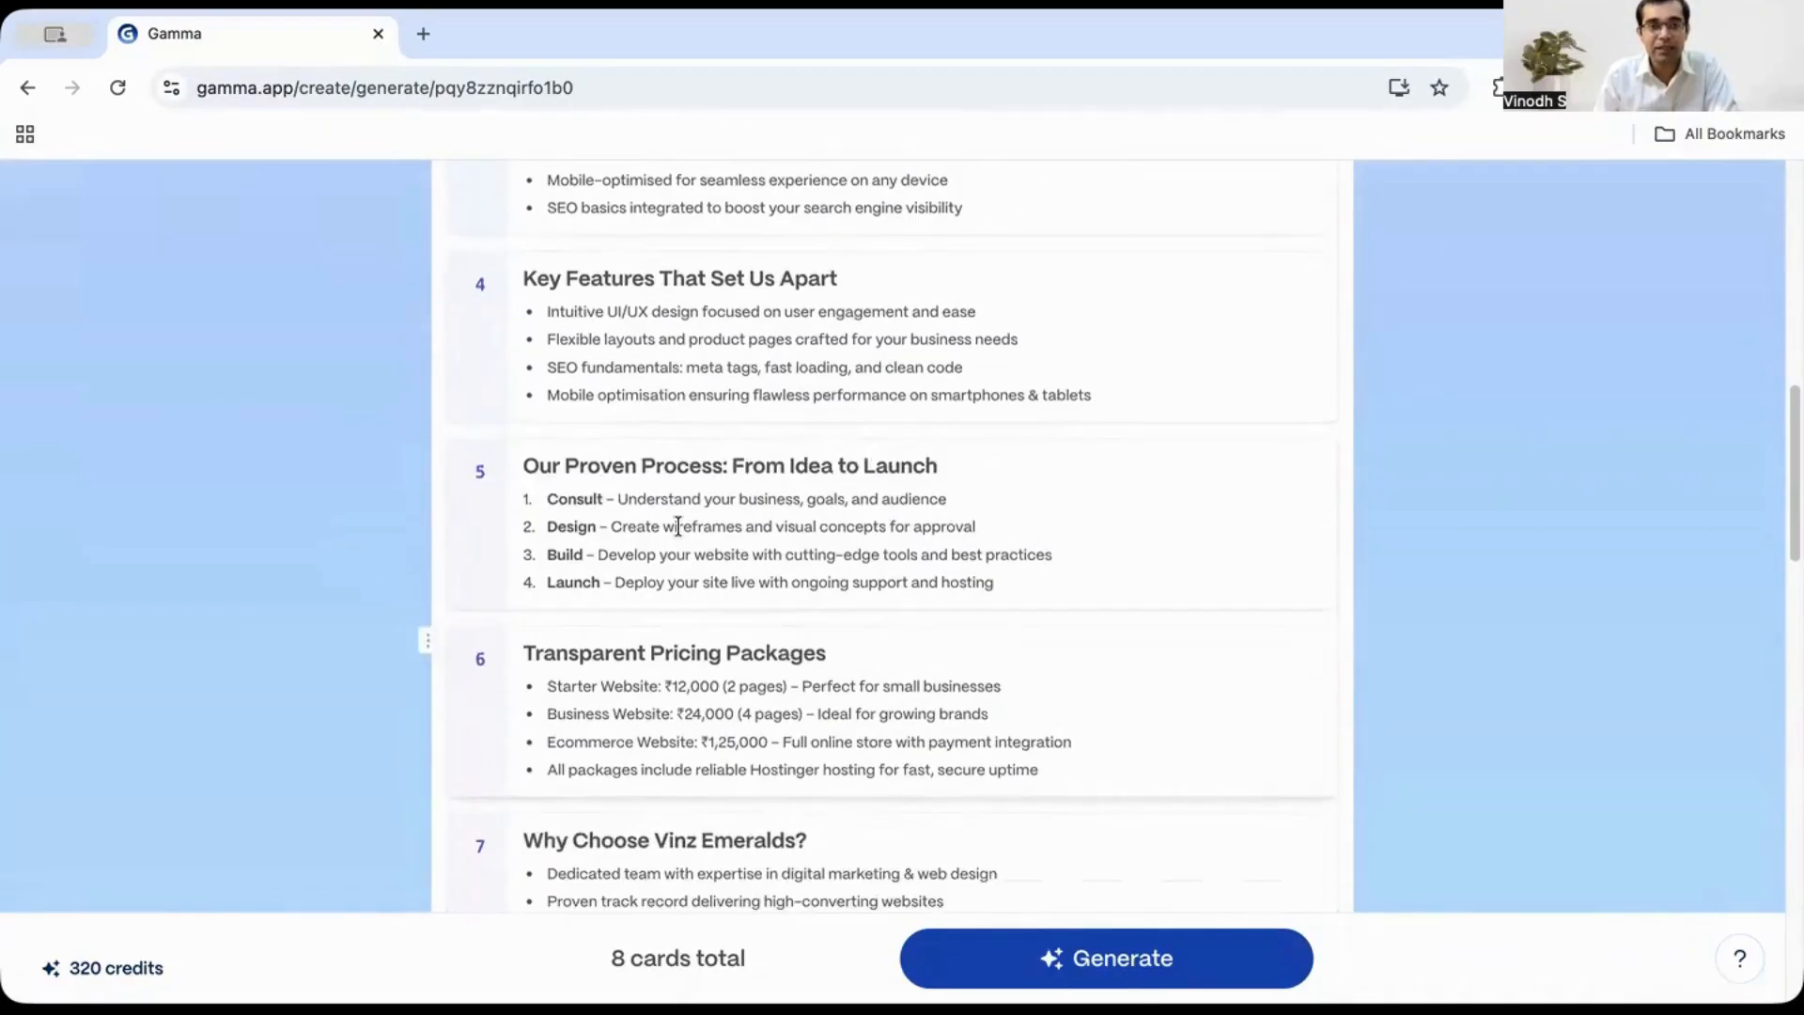
scroll(977, 611, down, 1)
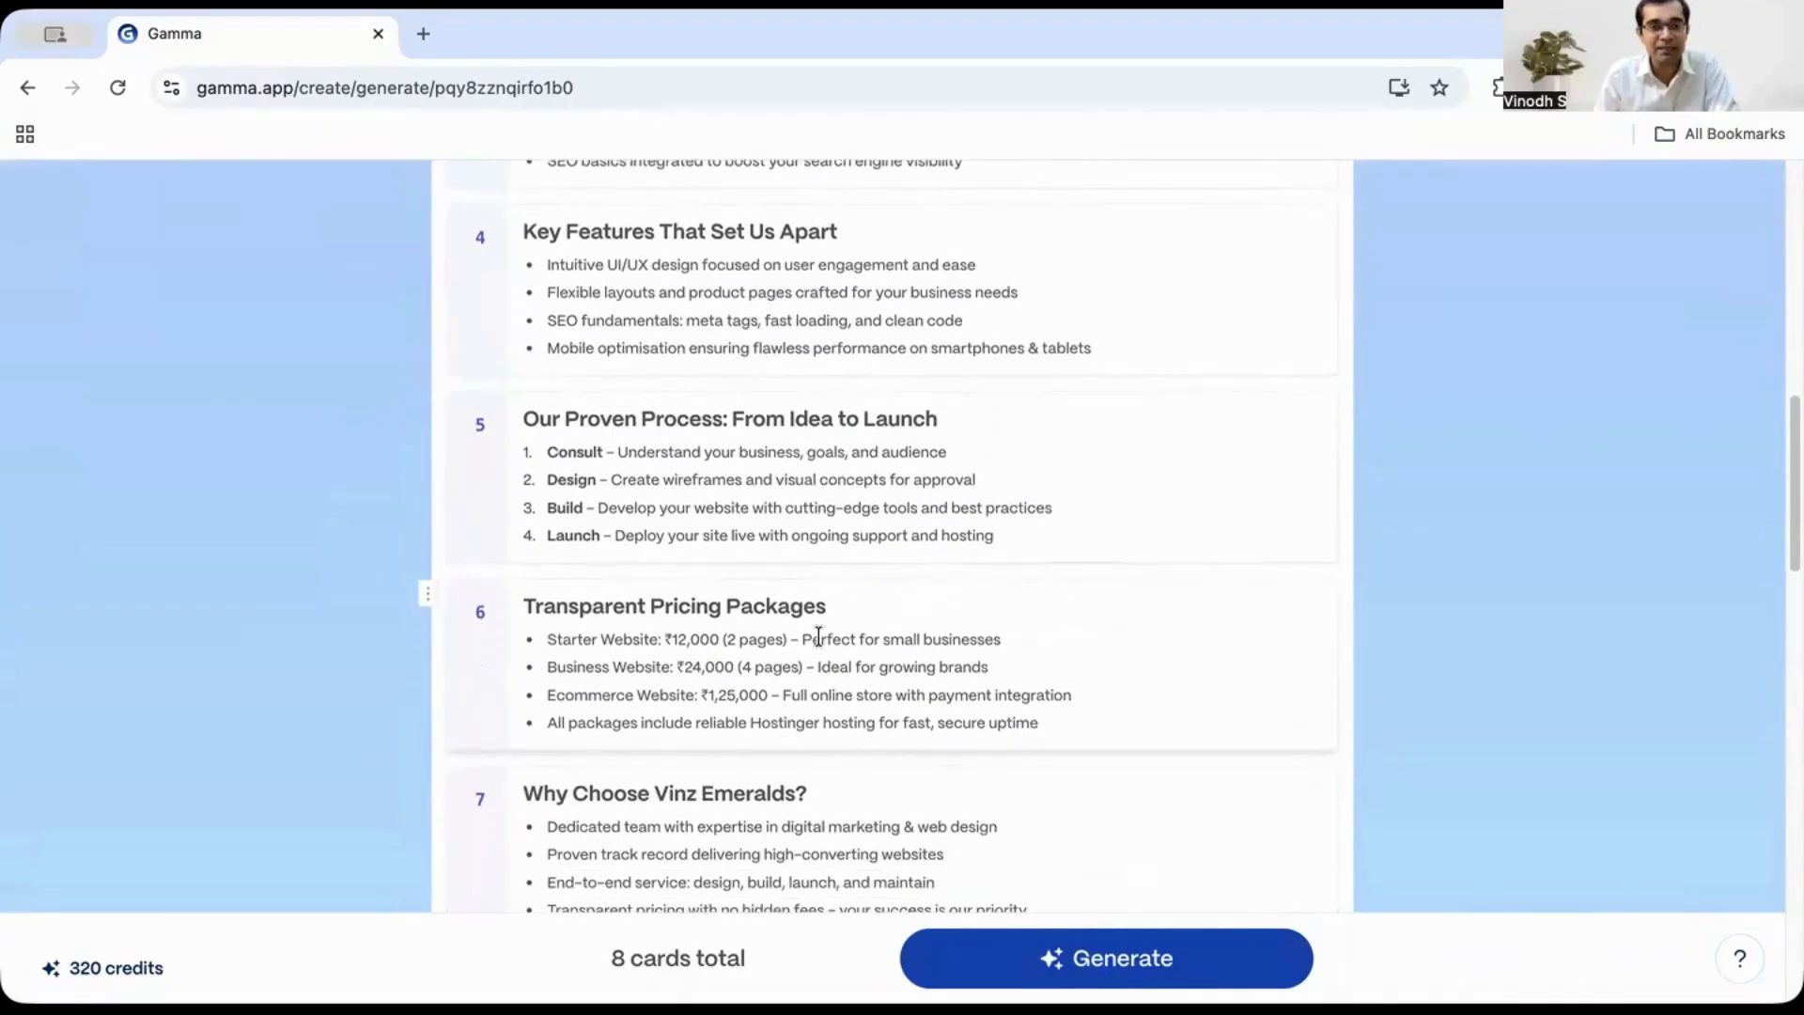
scroll(736, 634, down, 3)
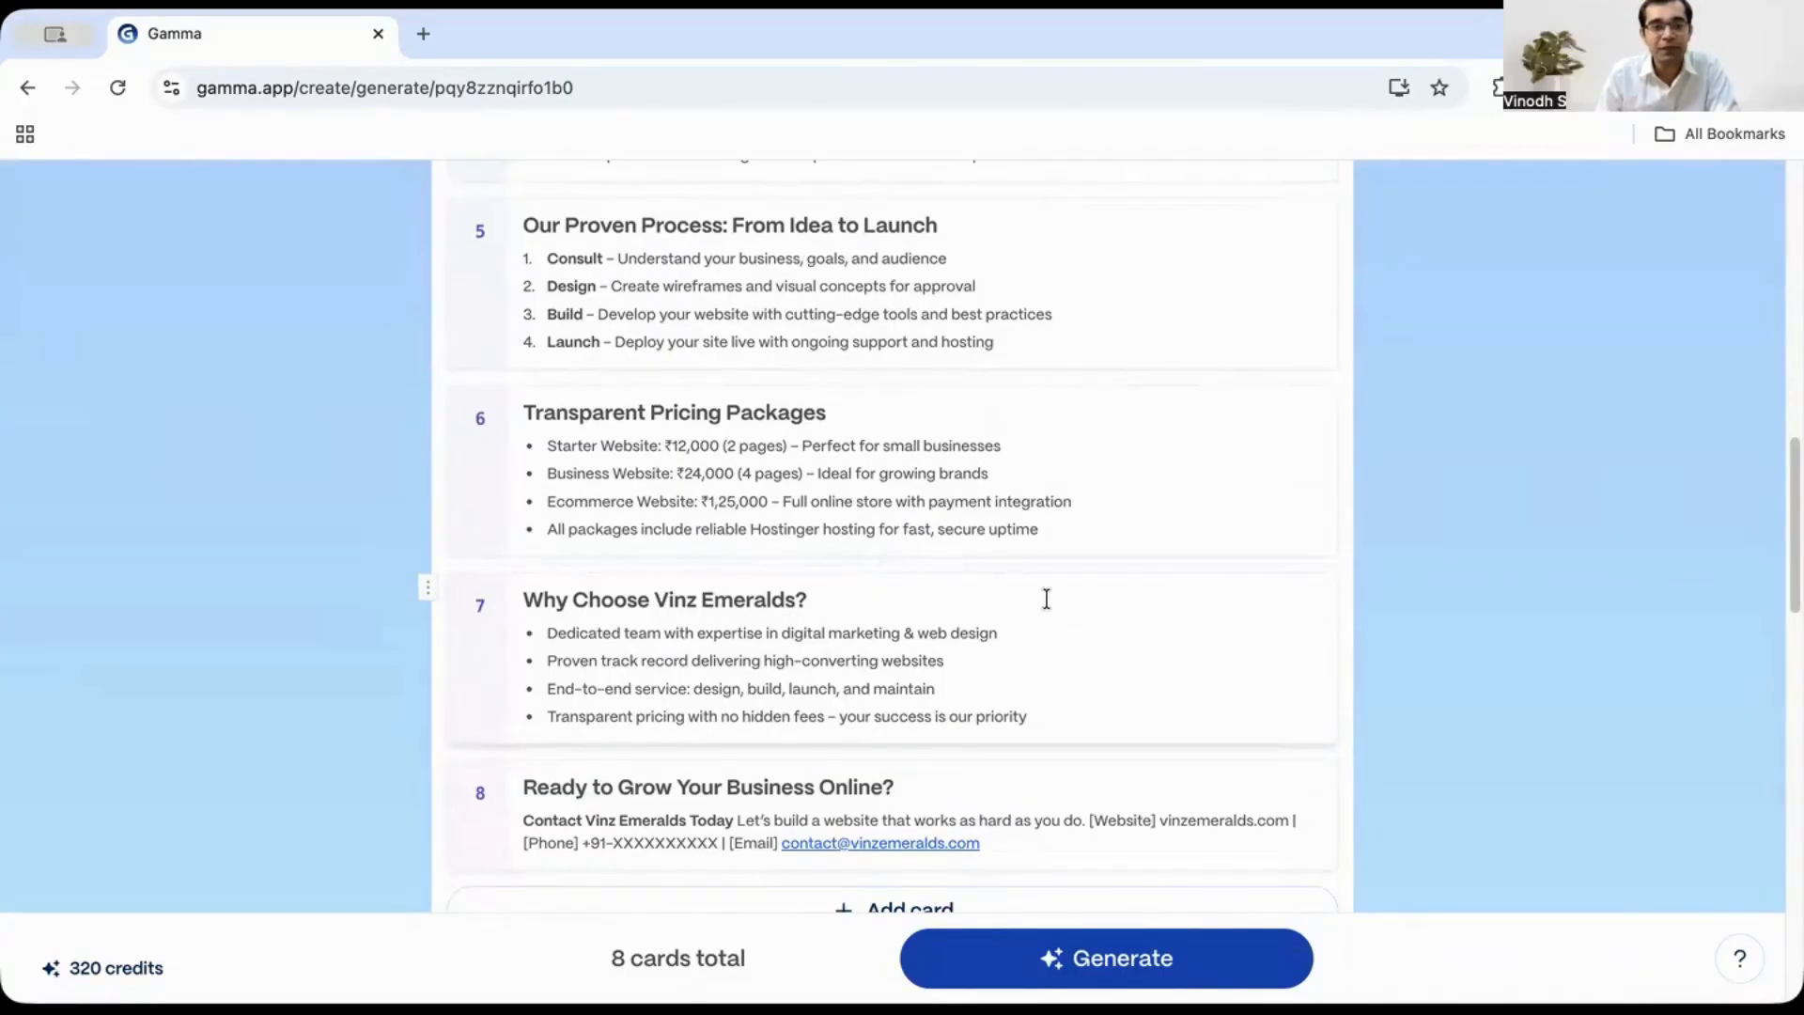
scroll(1062, 625, down, 2)
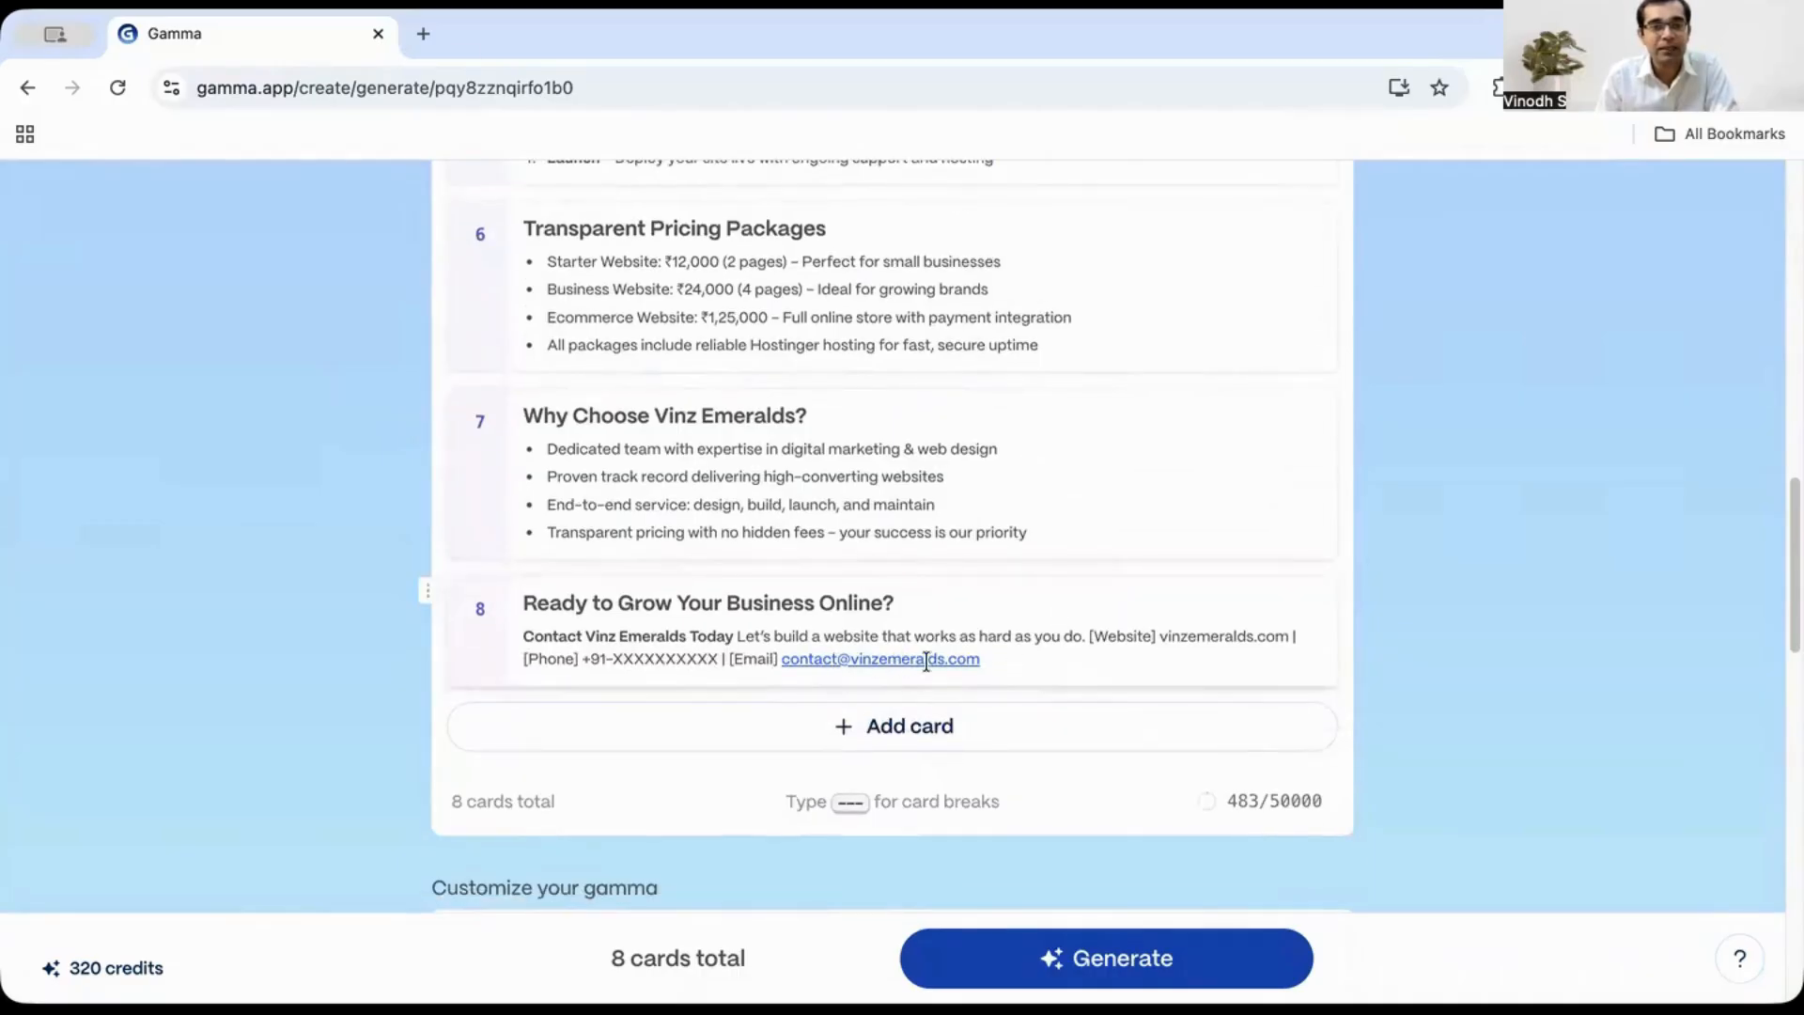
- Replace the placeholder phone number in the final card's contact line with the company's phone number
click(719, 657)
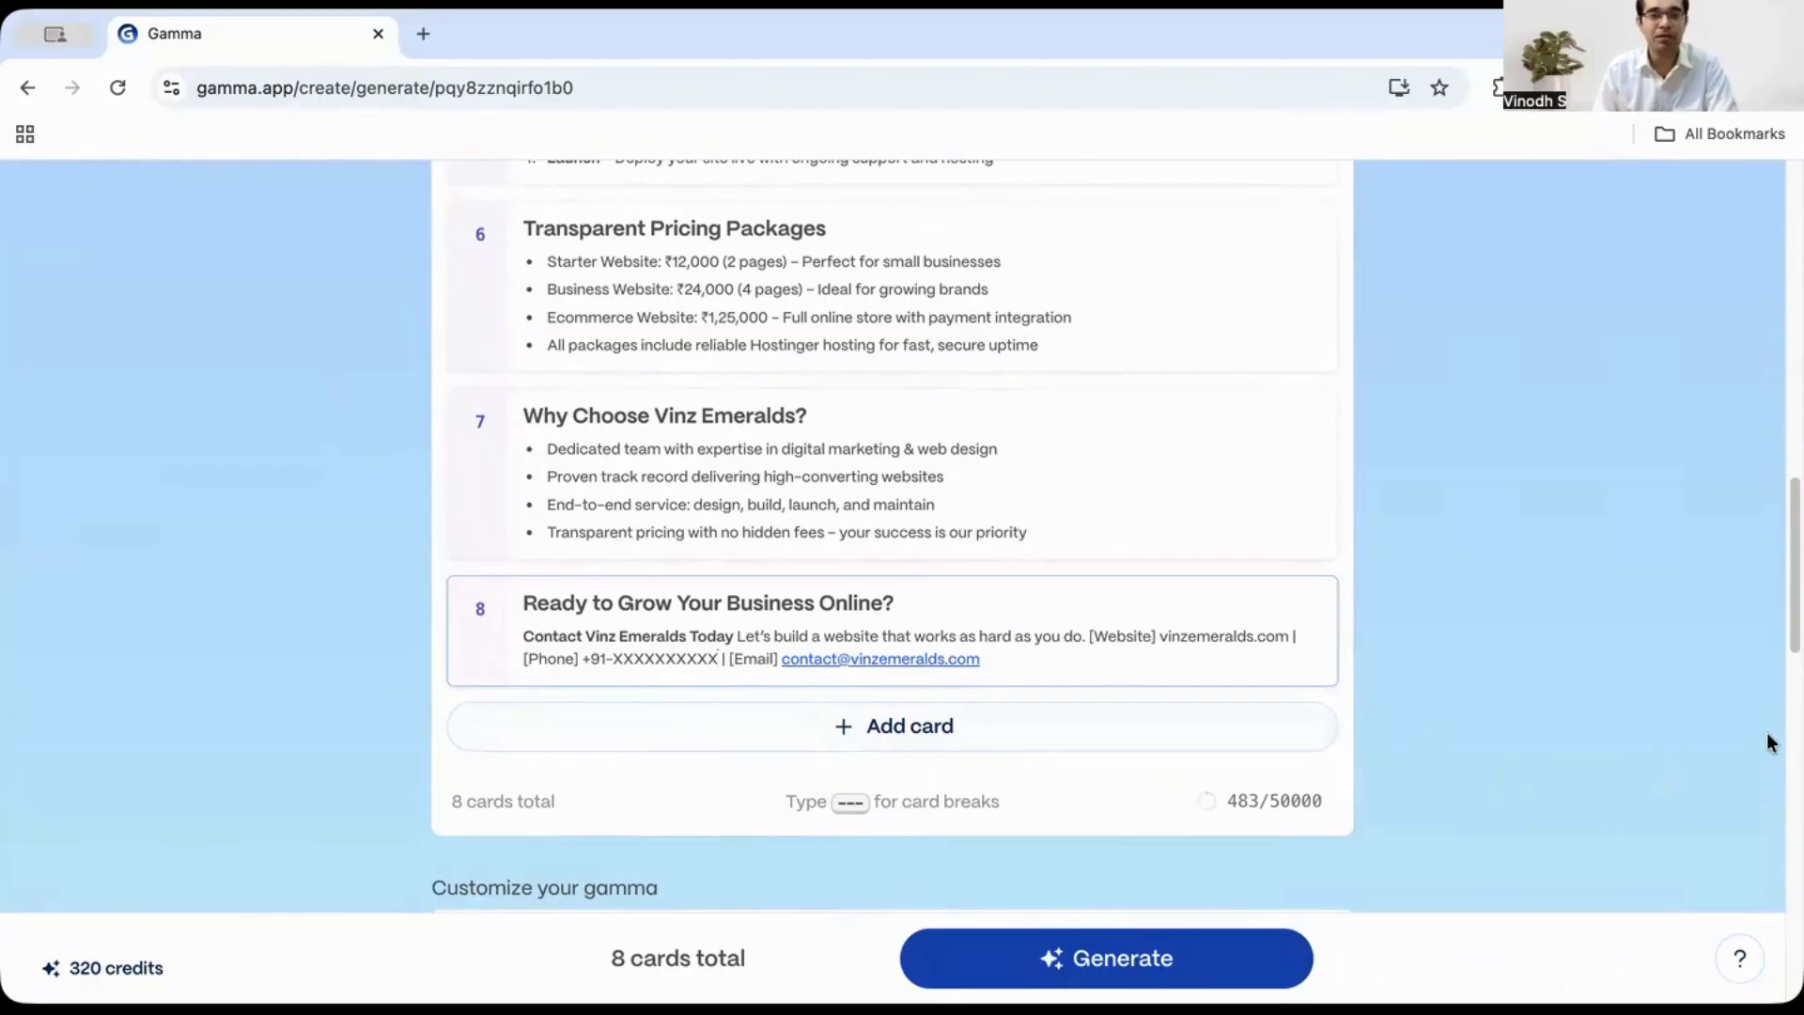
key(BackSpace)
key(BackSpace)
key(BackSpace)
key(BackSpace)
key(BackSpace)
key(BackSpace)
key(BackSpace)
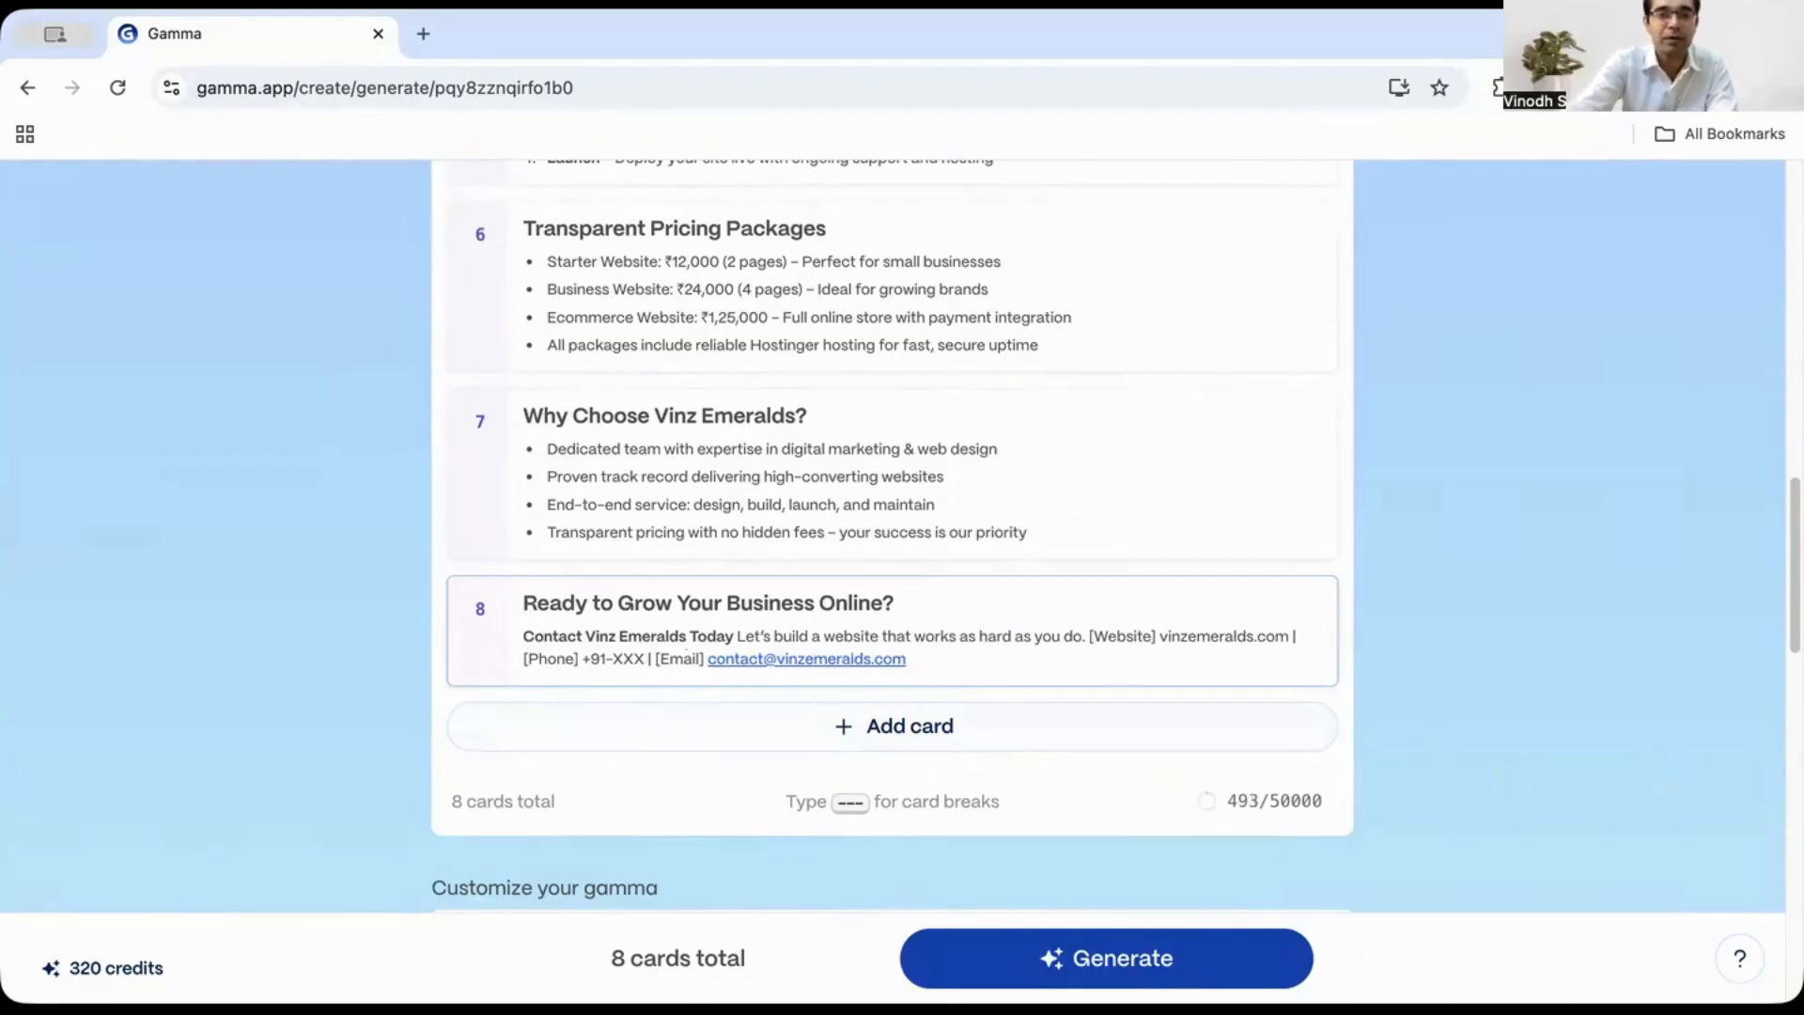
key(BackSpace)
key(BackSpace)
key(BackSpace)
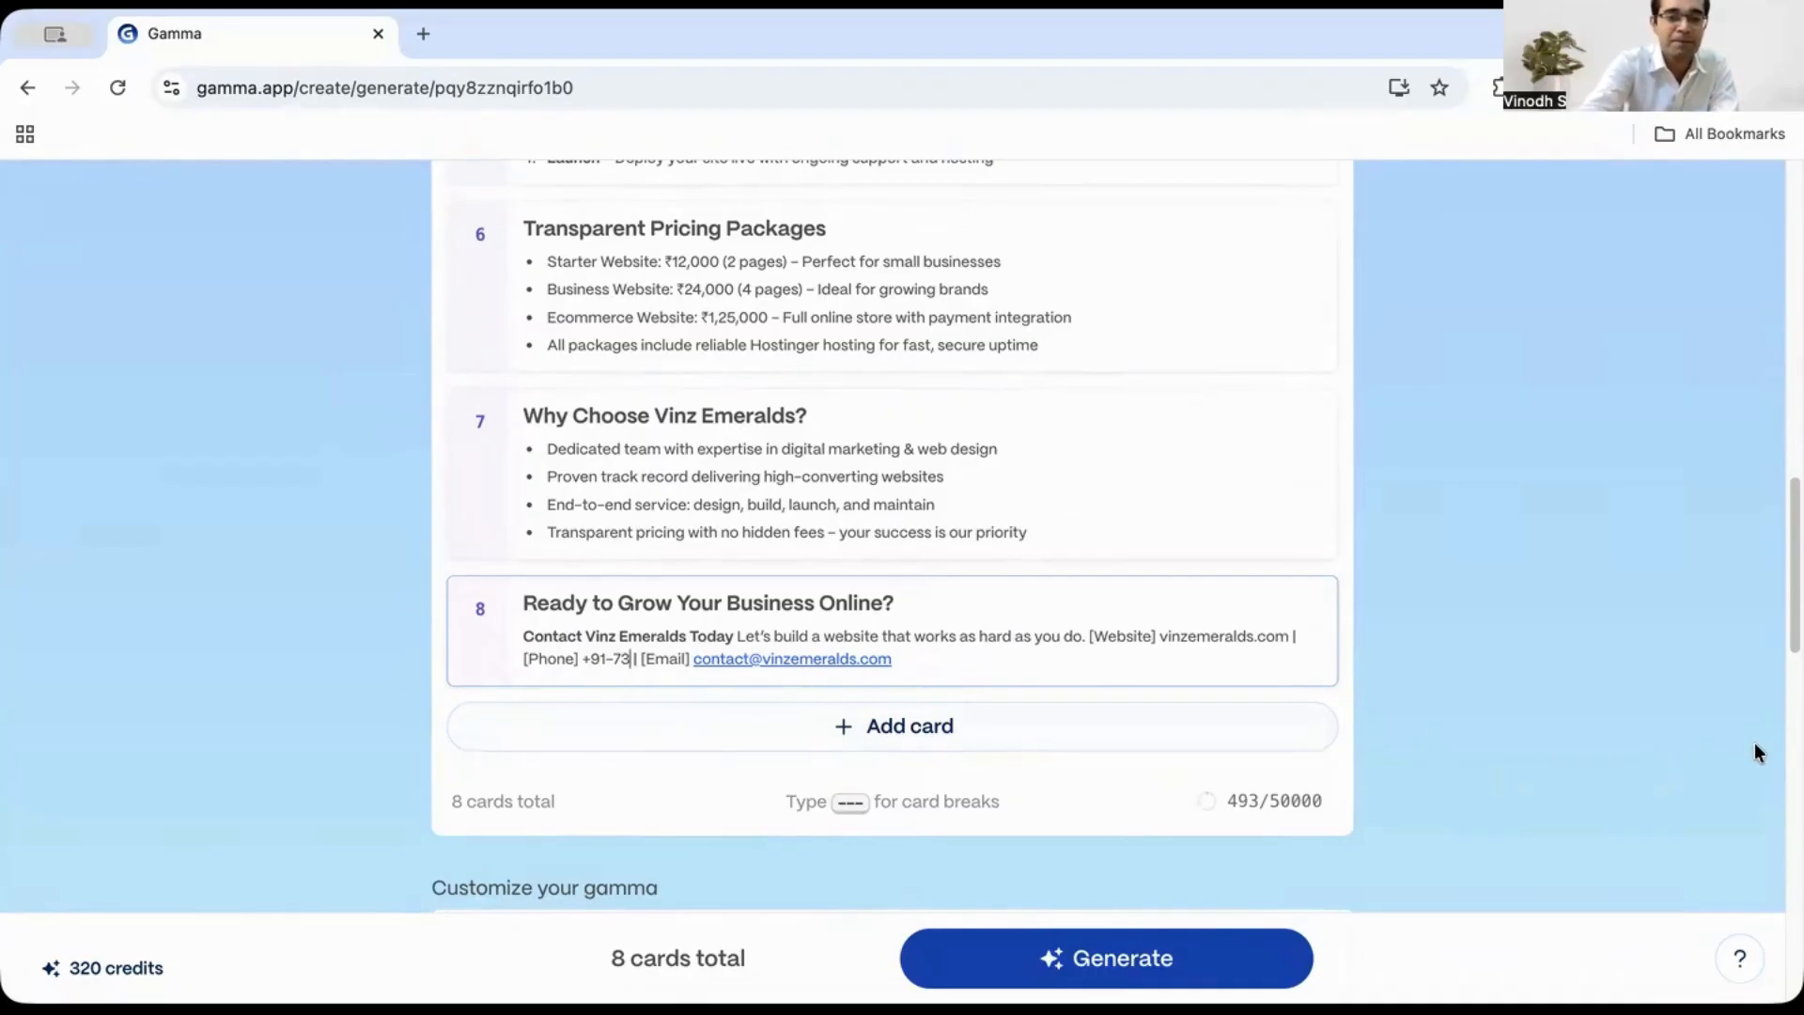
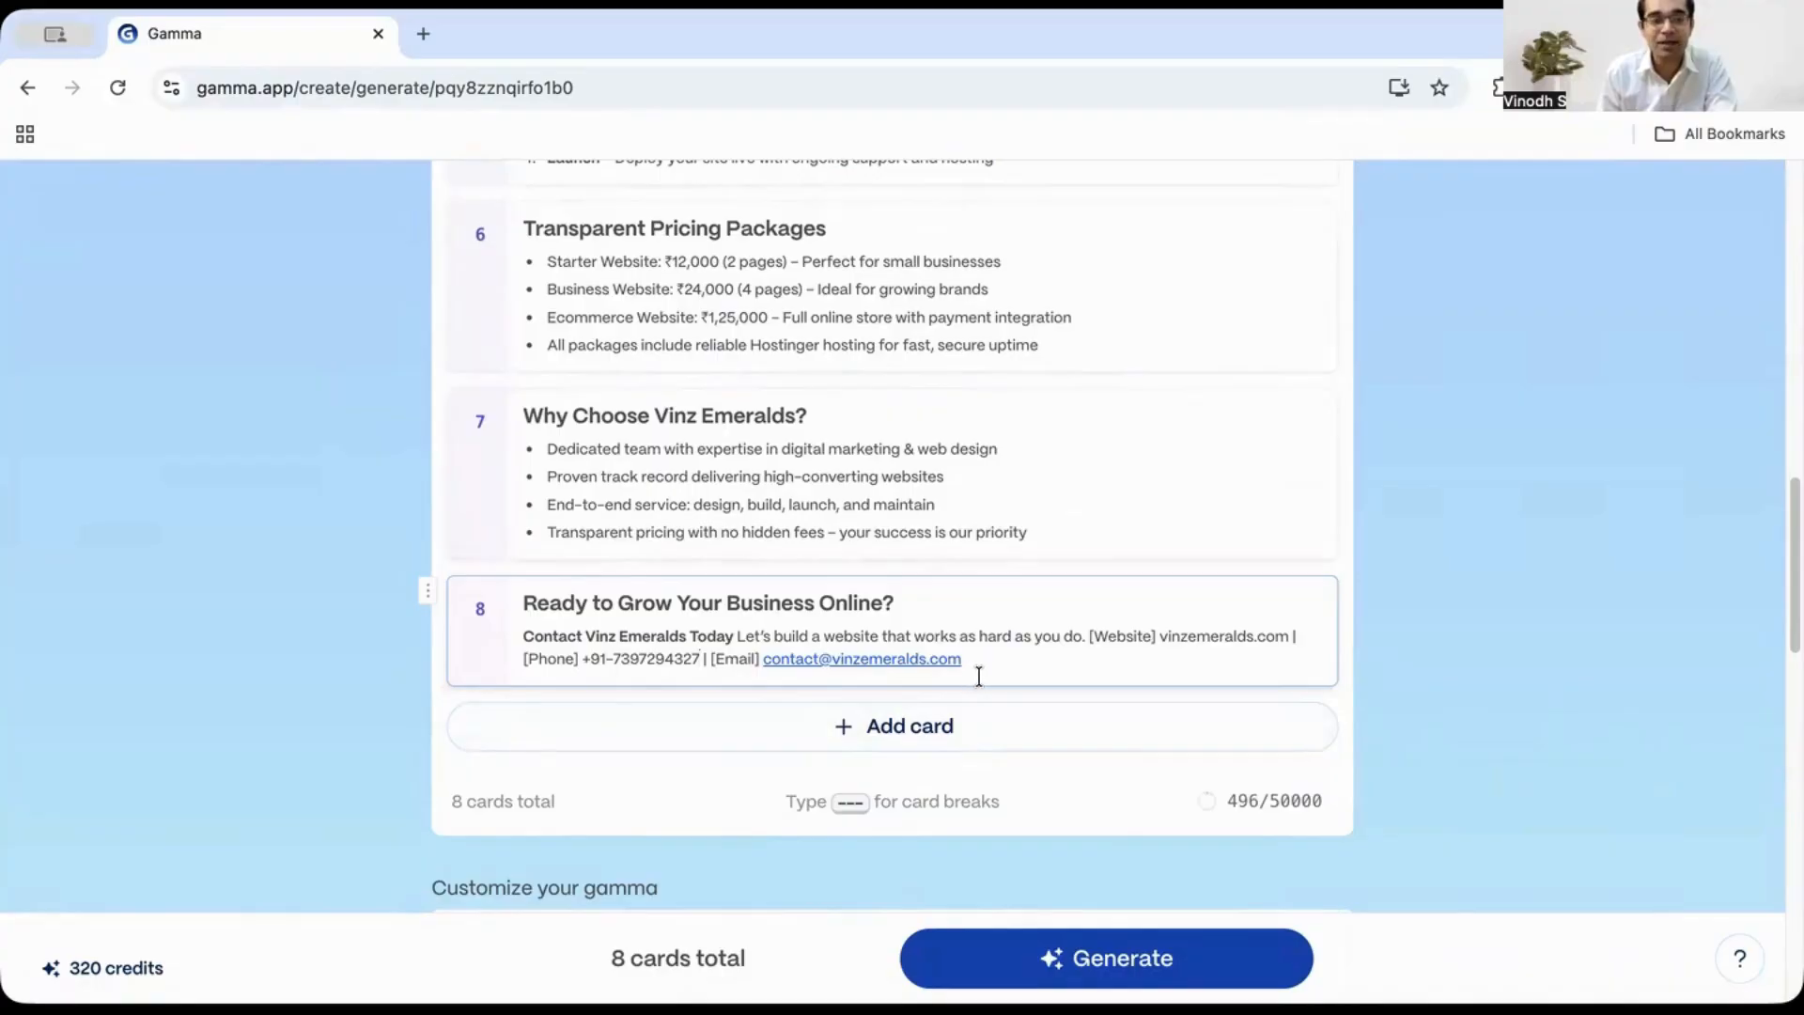
- Finish entering the company's phone number in the final card's contact line
scroll(981, 679, up, 1)
click(757, 504)
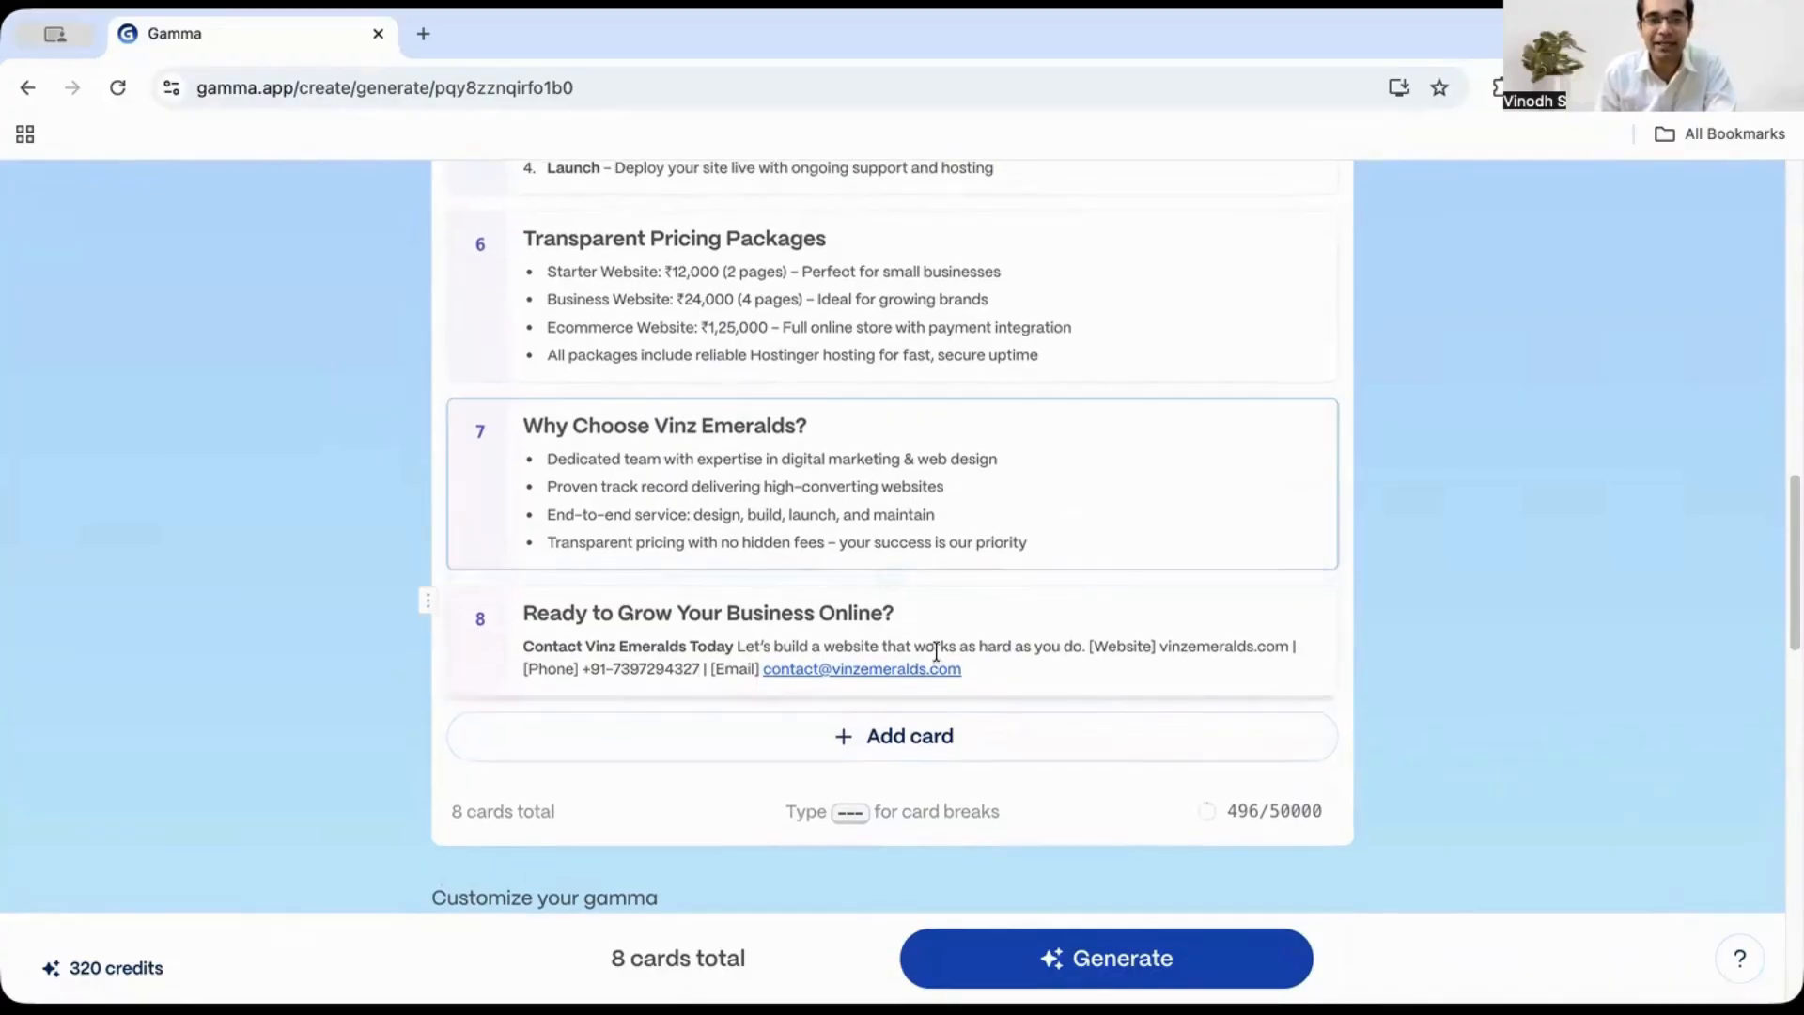
- Try moving the contact card up to sixth position in the outline, then undo the move
scroll(735, 615, up, 2)
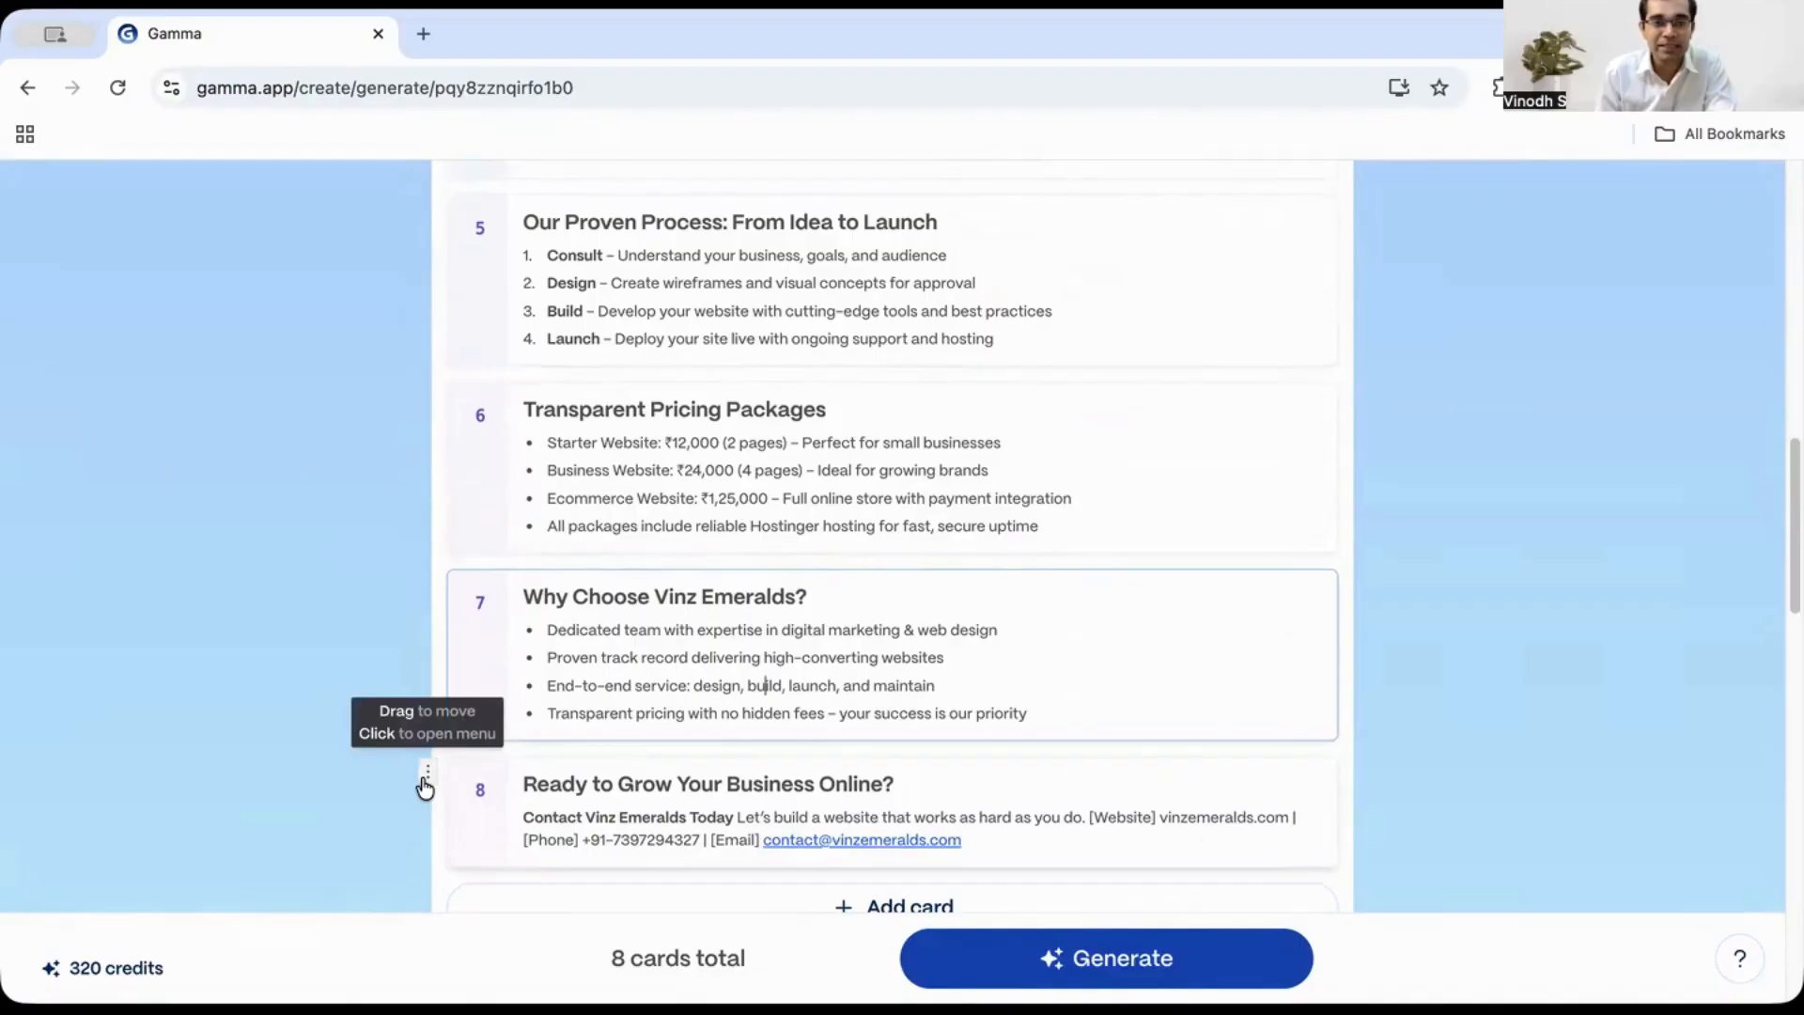
drag(426, 787, 421, 523)
scroll(845, 657, down, 3)
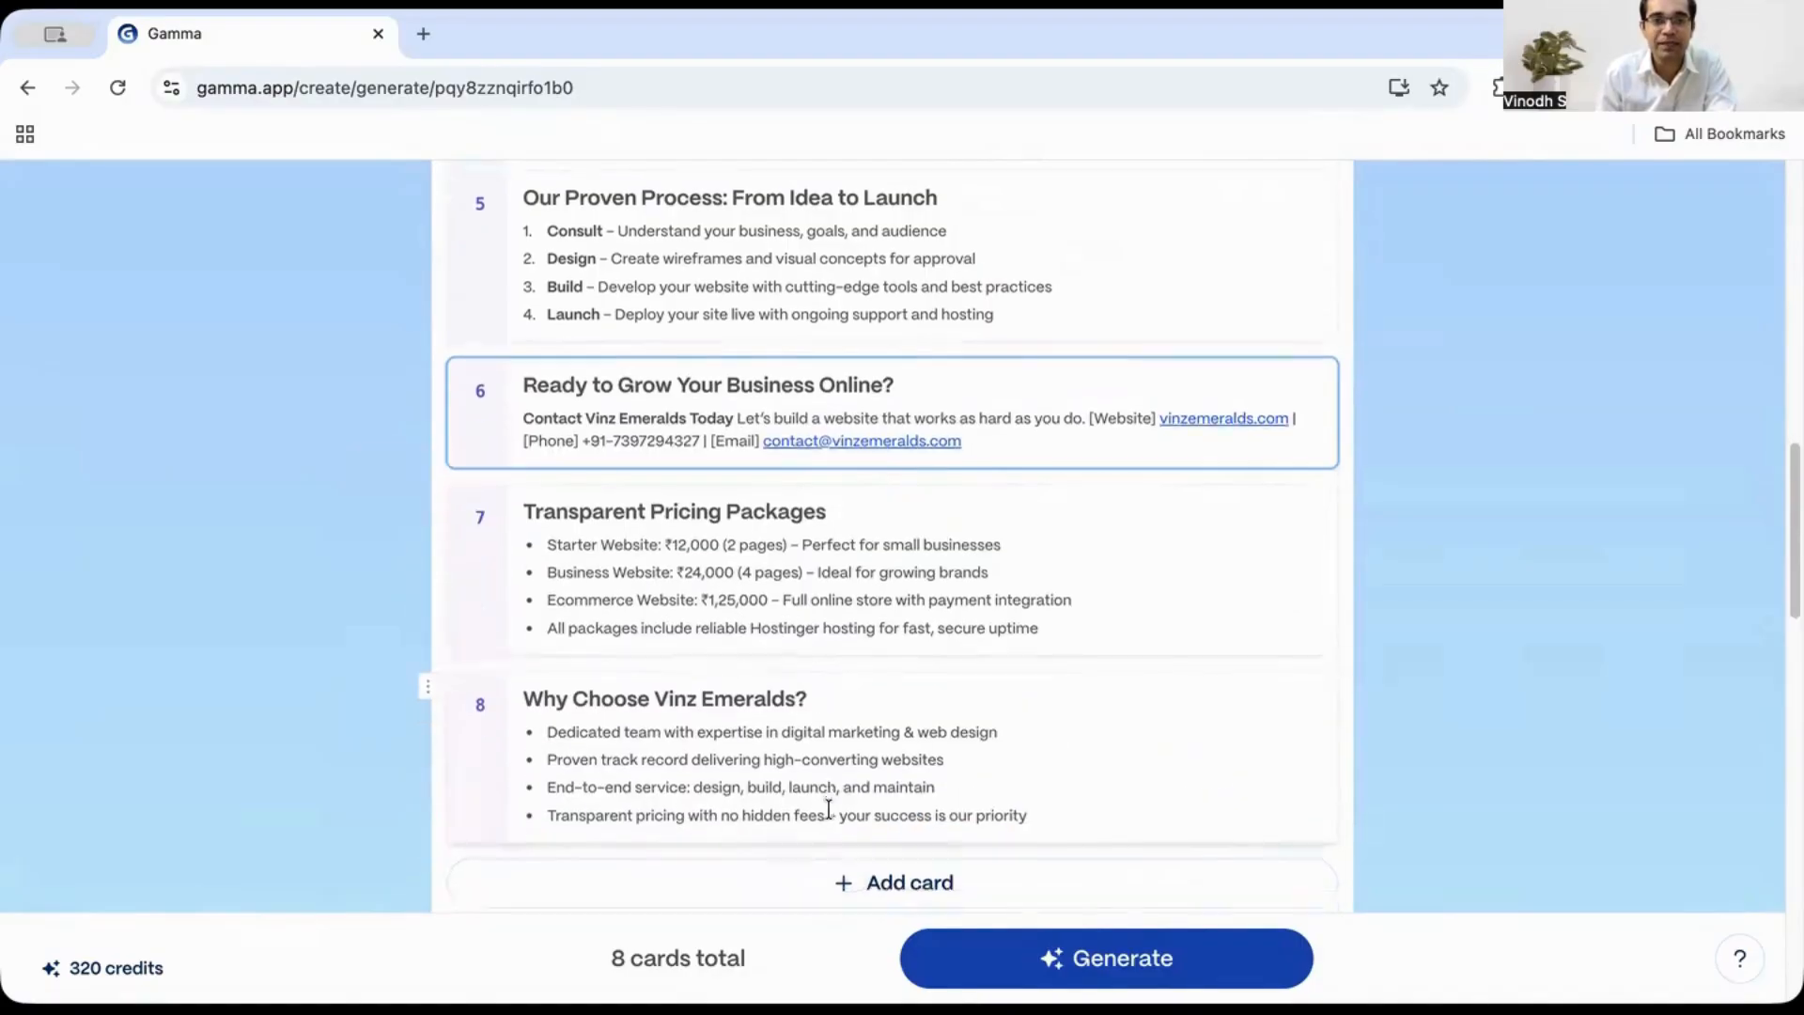
scroll(908, 642, up, 3)
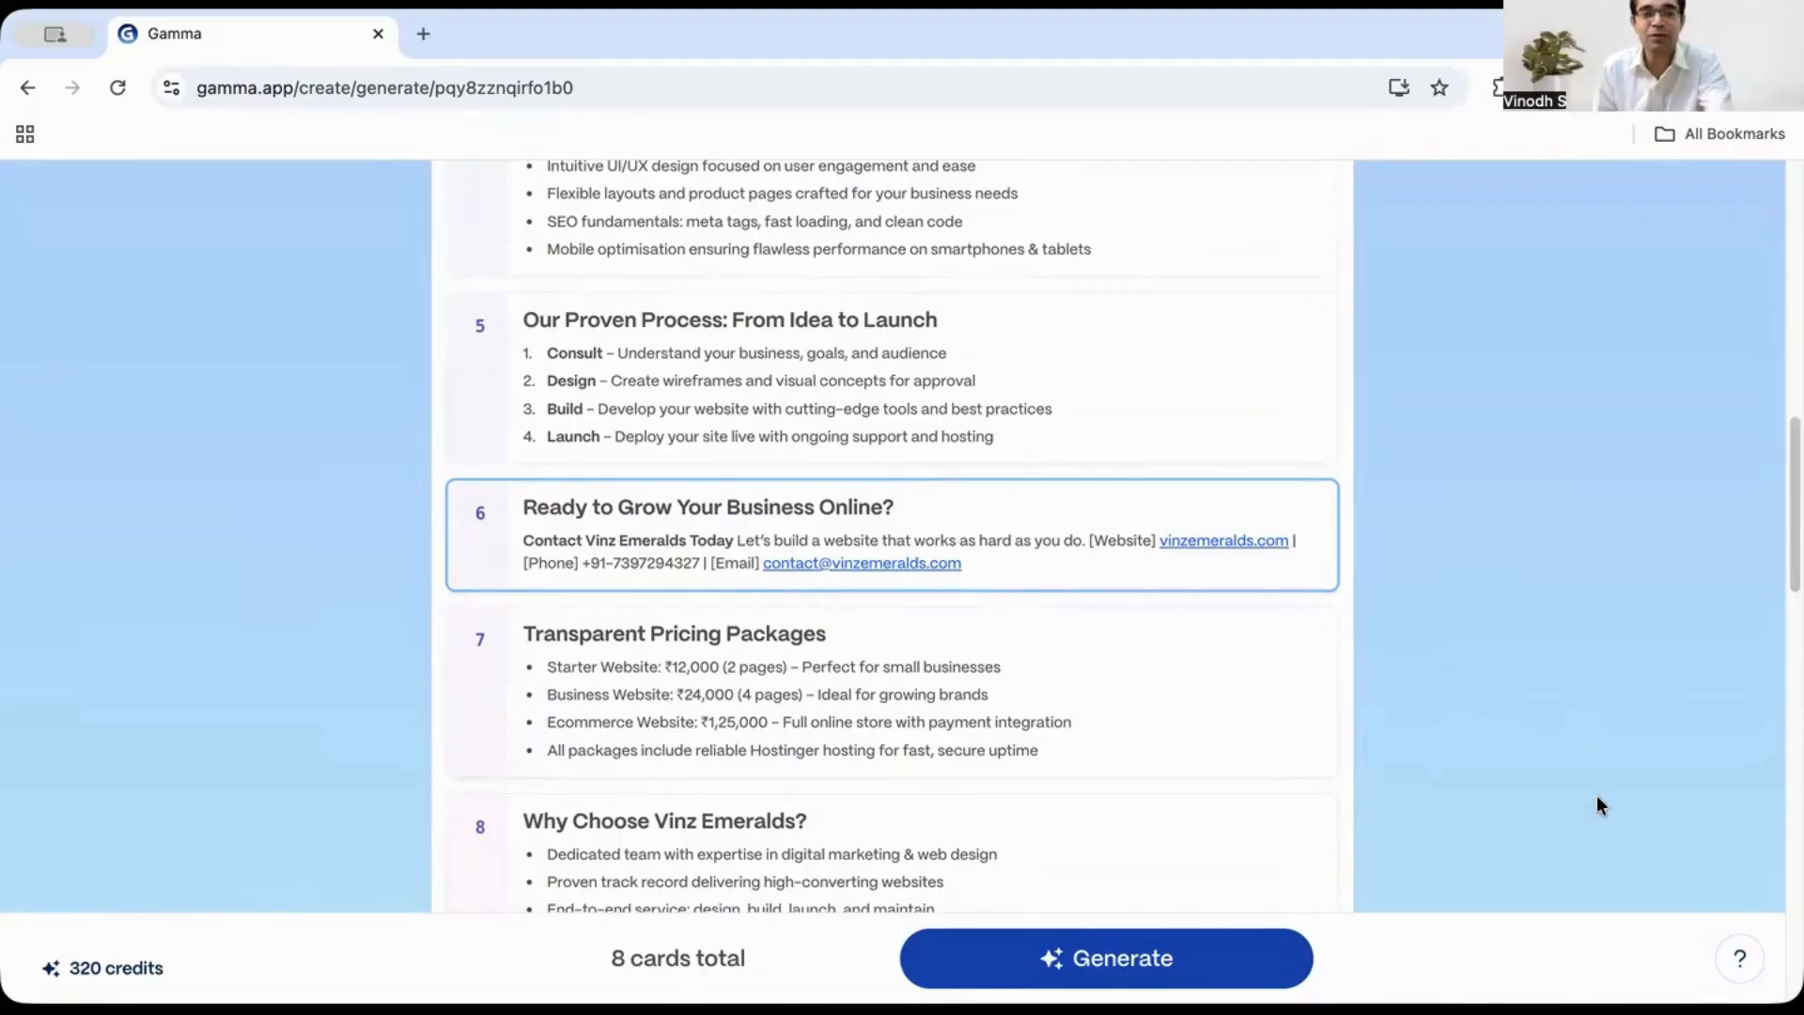
key(super+z)
- Insert a blank card between cards 6 and 7, then delete it again
scroll(1033, 685, down, 5)
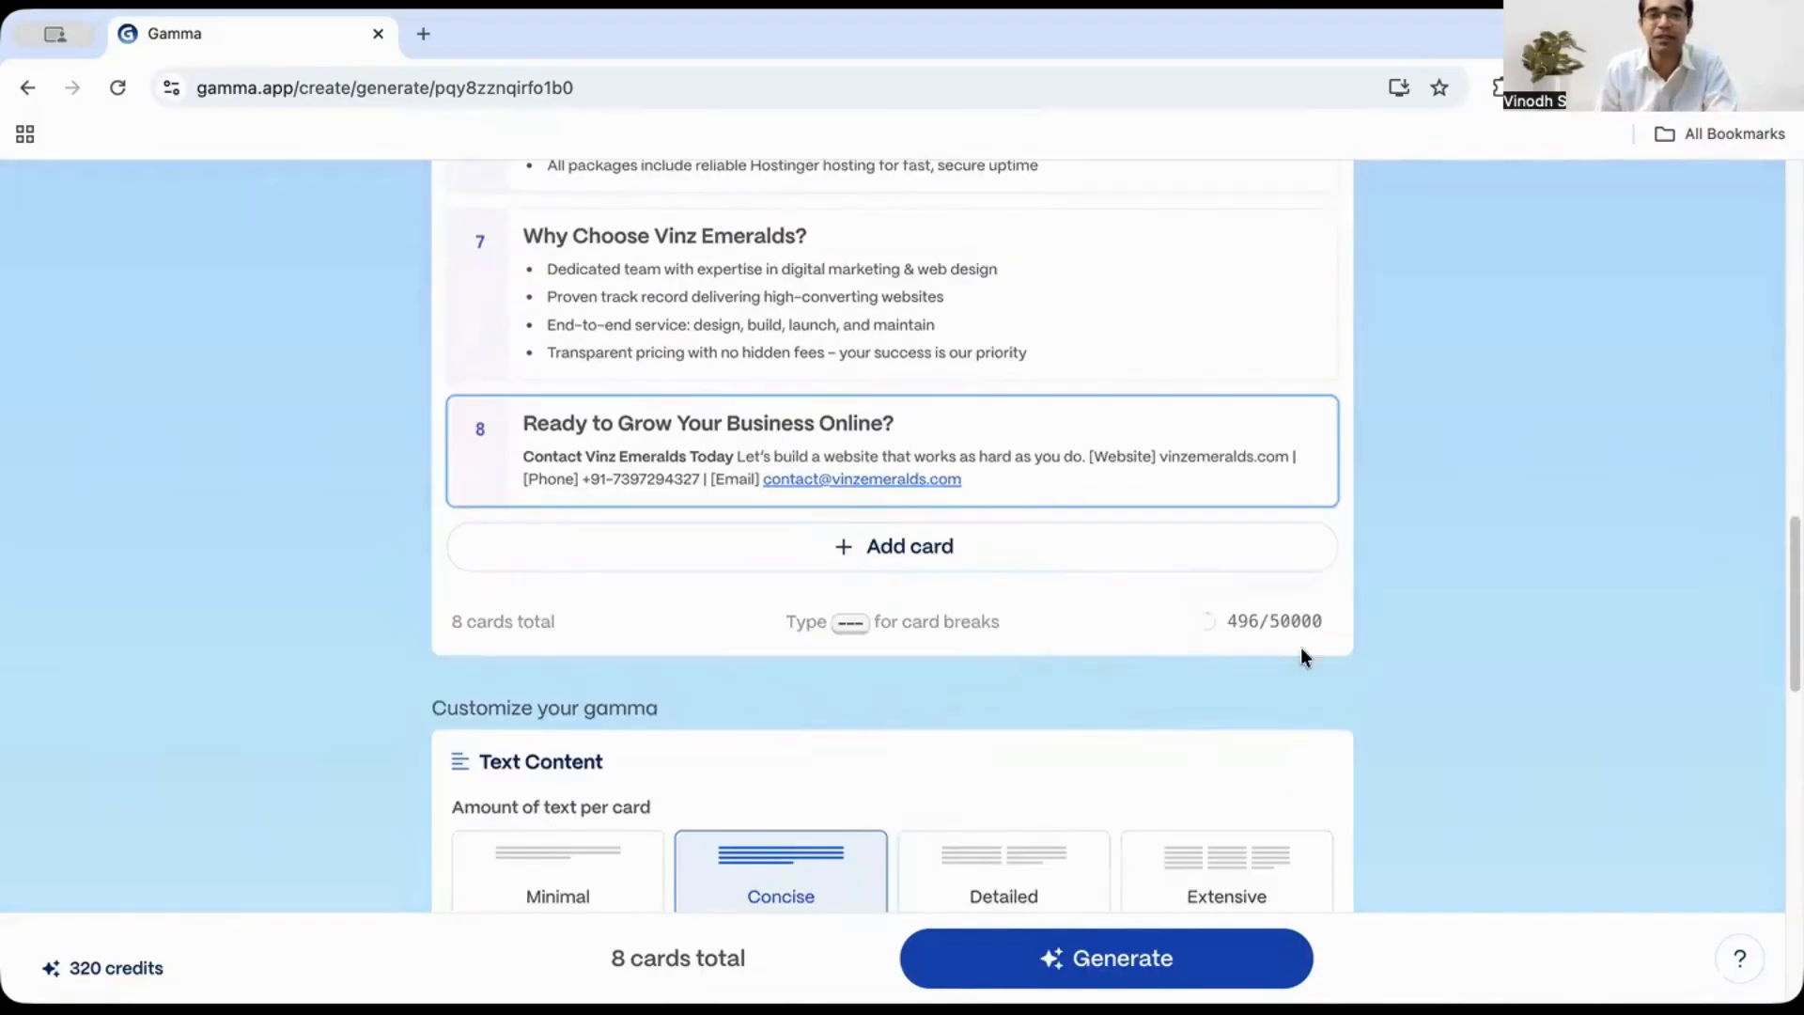
scroll(1301, 656, up, 5)
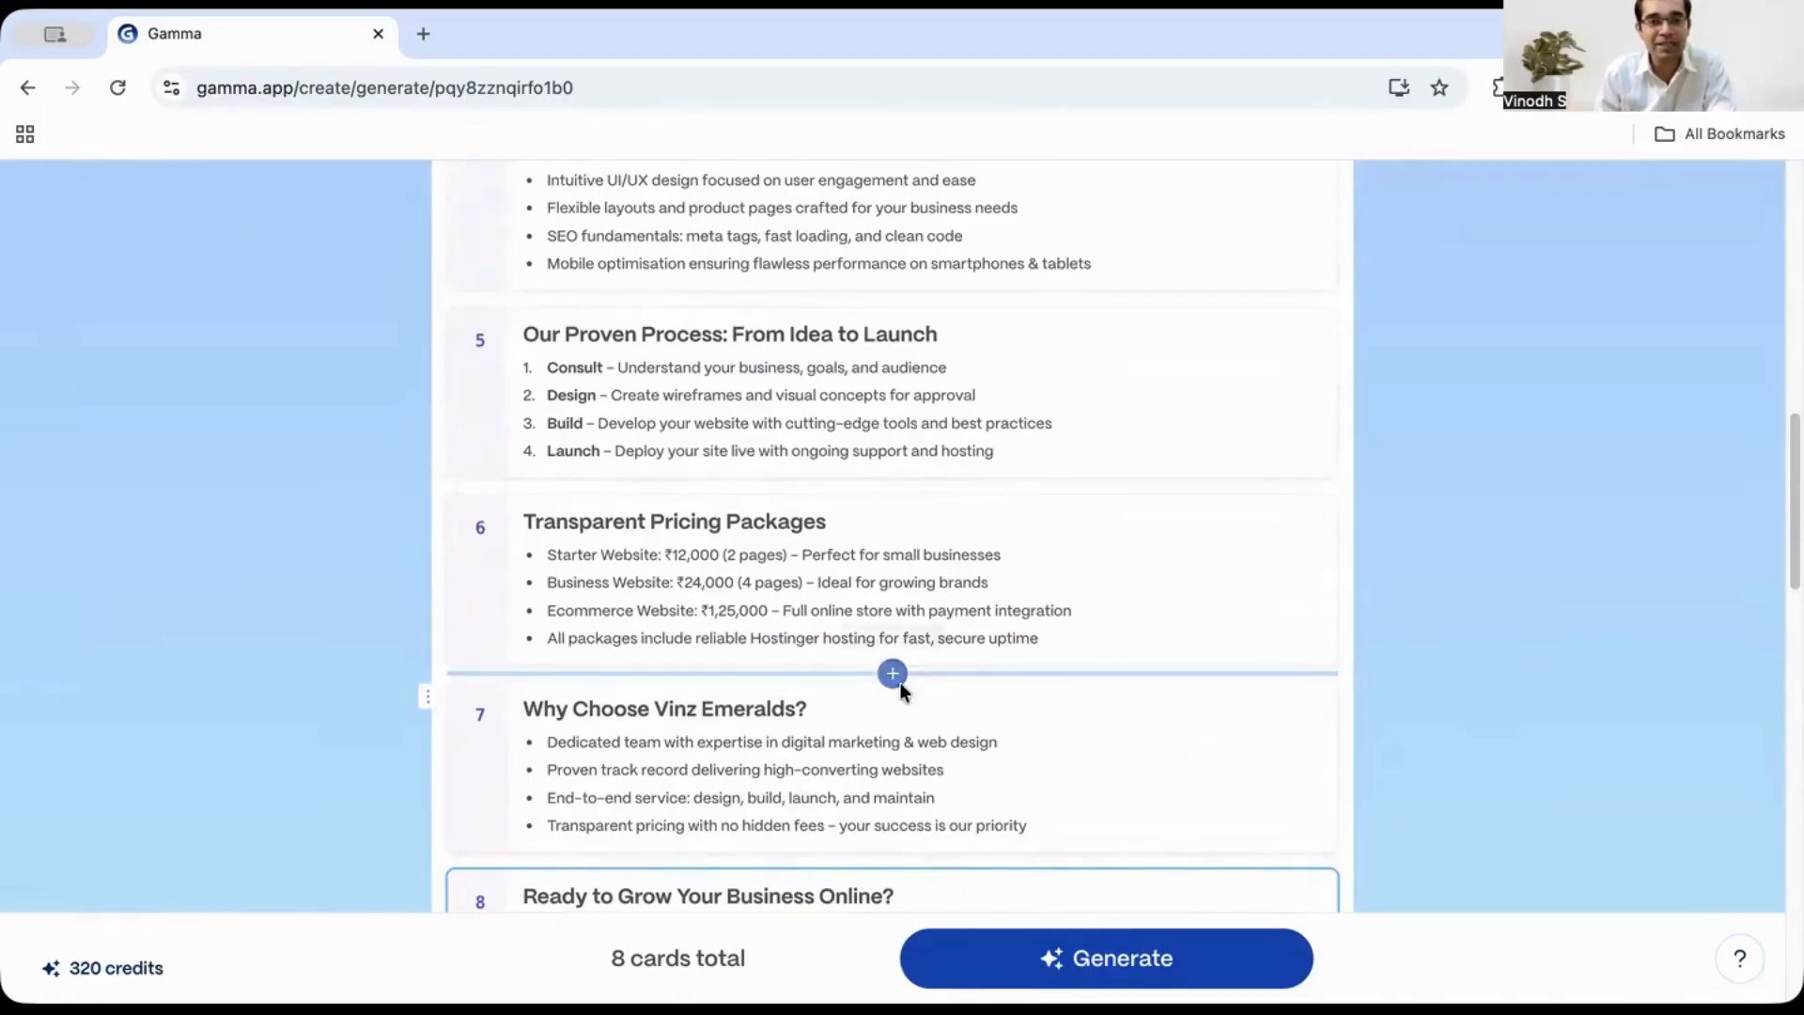
click(893, 673)
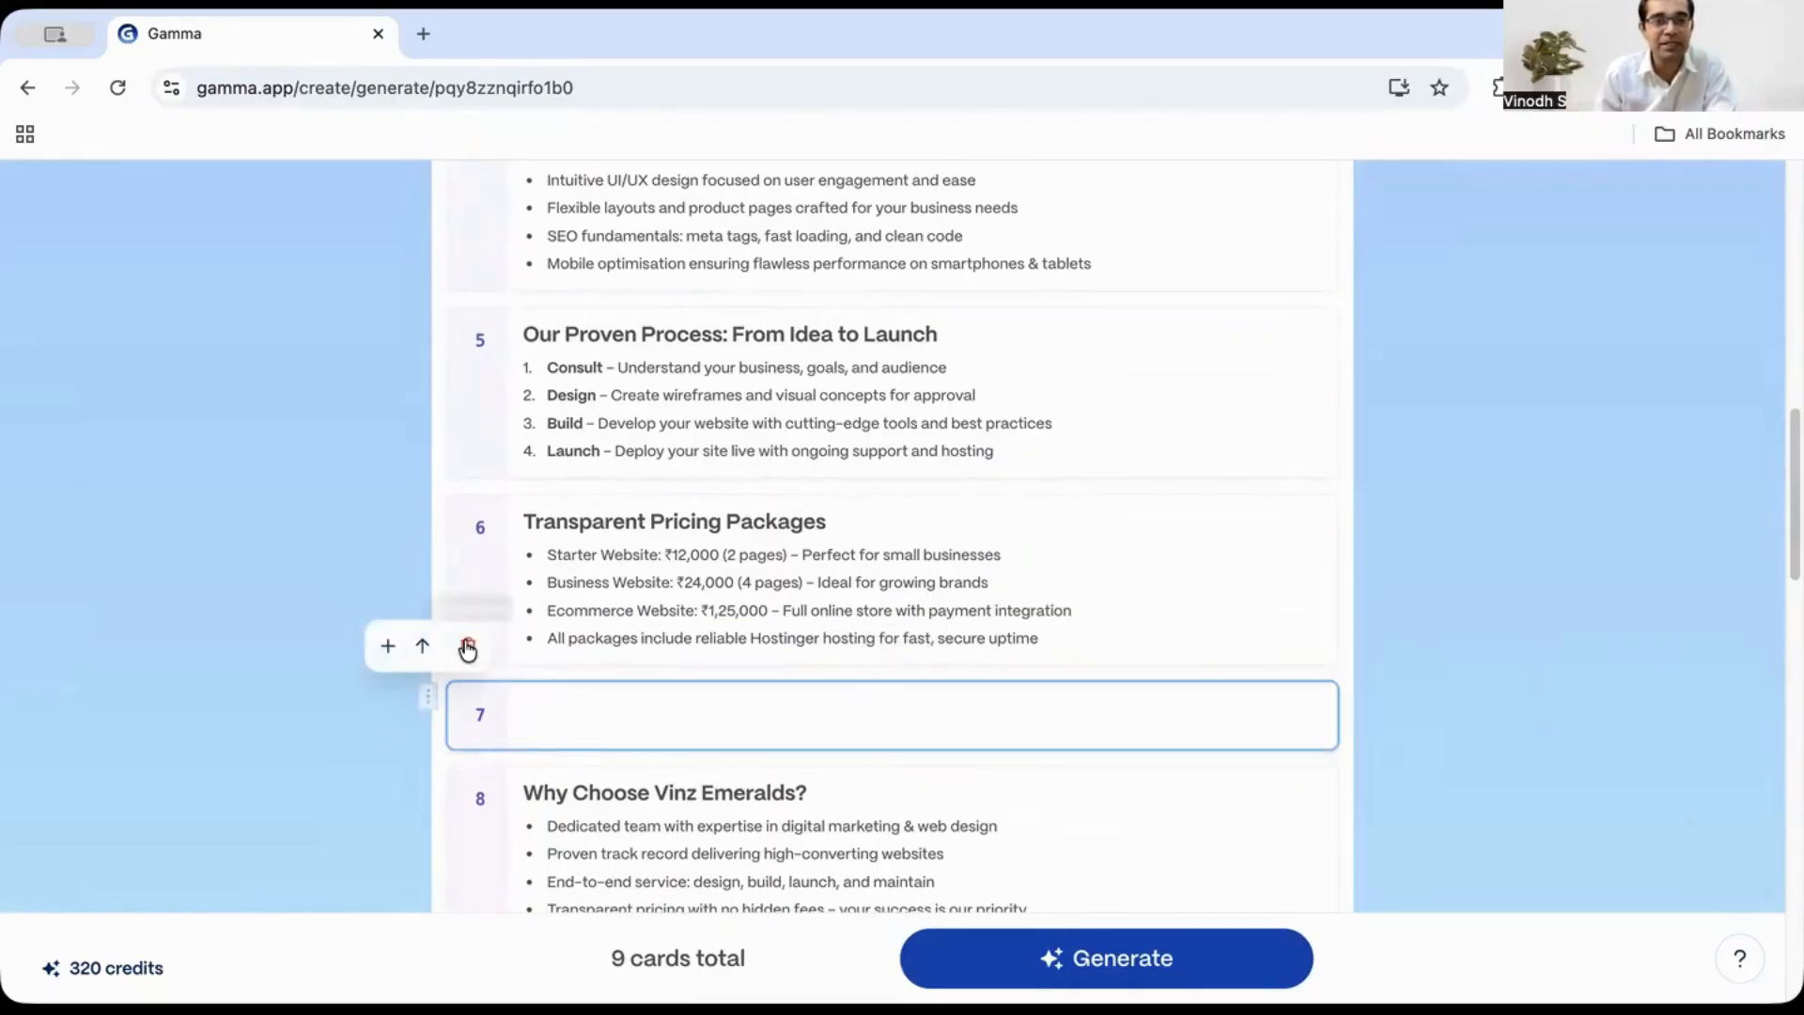
click(465, 644)
scroll(1304, 691, down, 5)
scroll(1219, 592, up, 2)
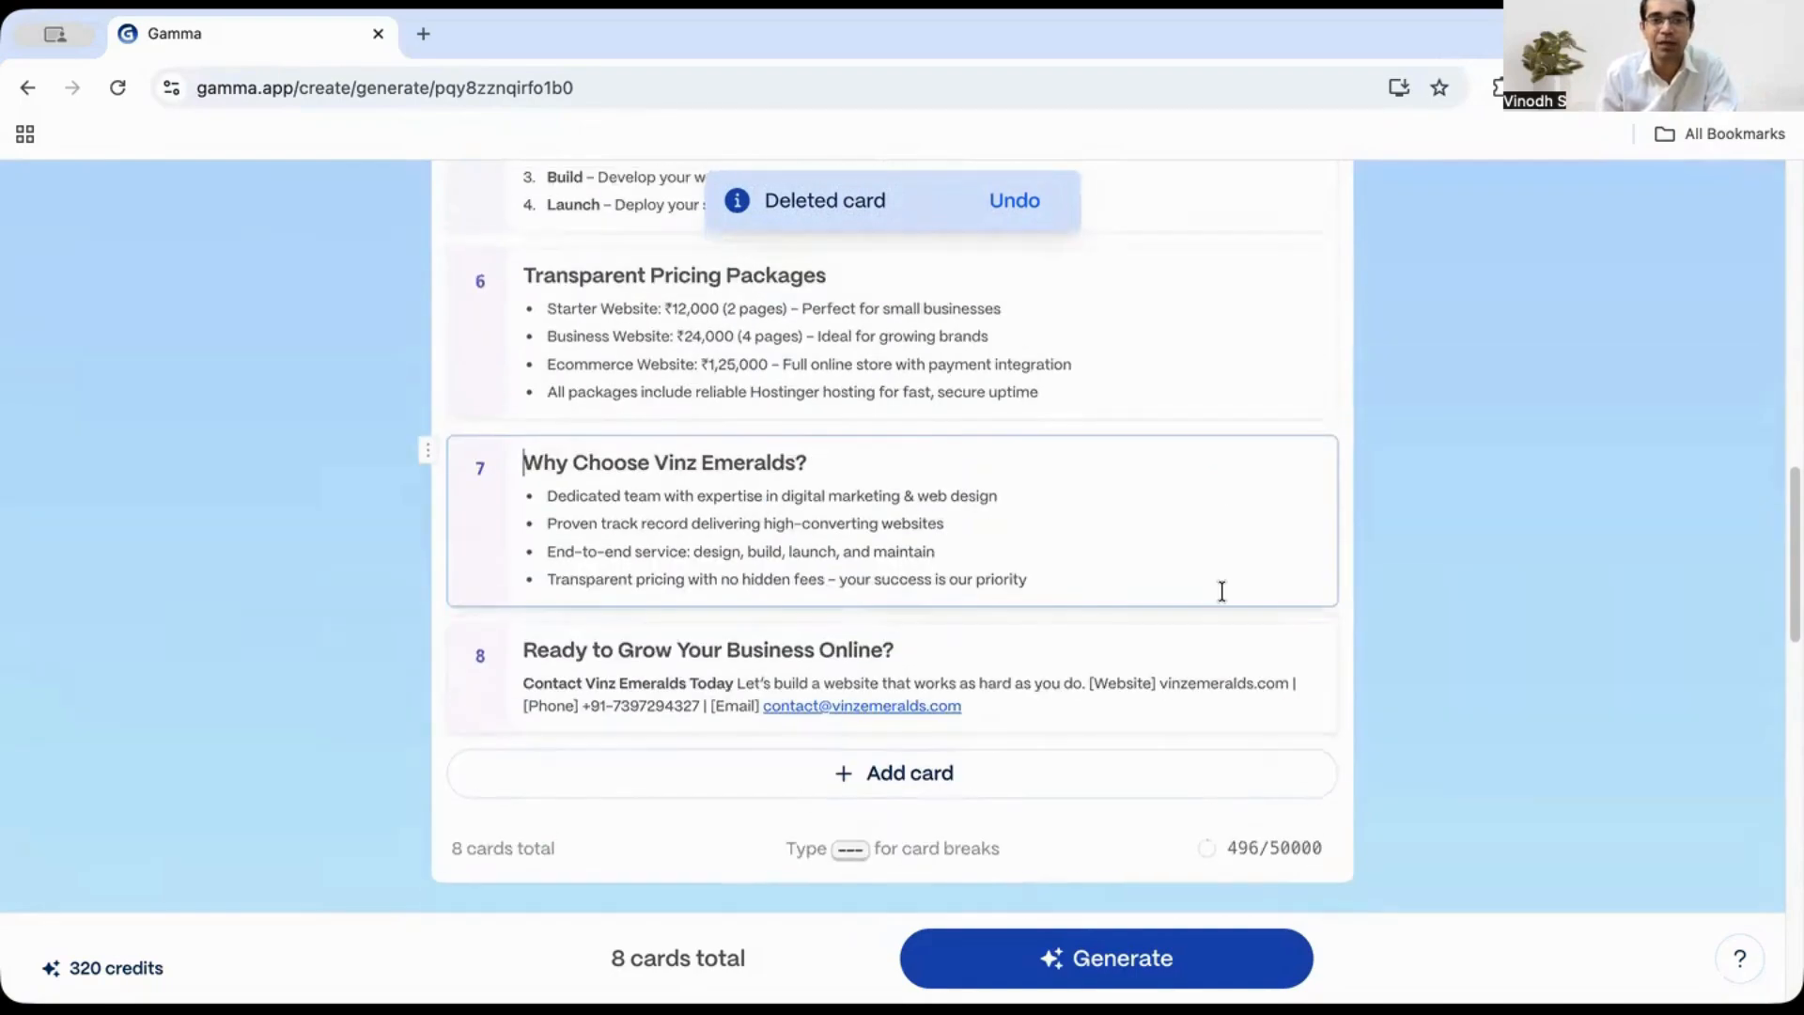
- Browse the text amount settings and the full theme gallery without choosing a new theme
scroll(1288, 629, down, 2)
scroll(1459, 620, down, 4)
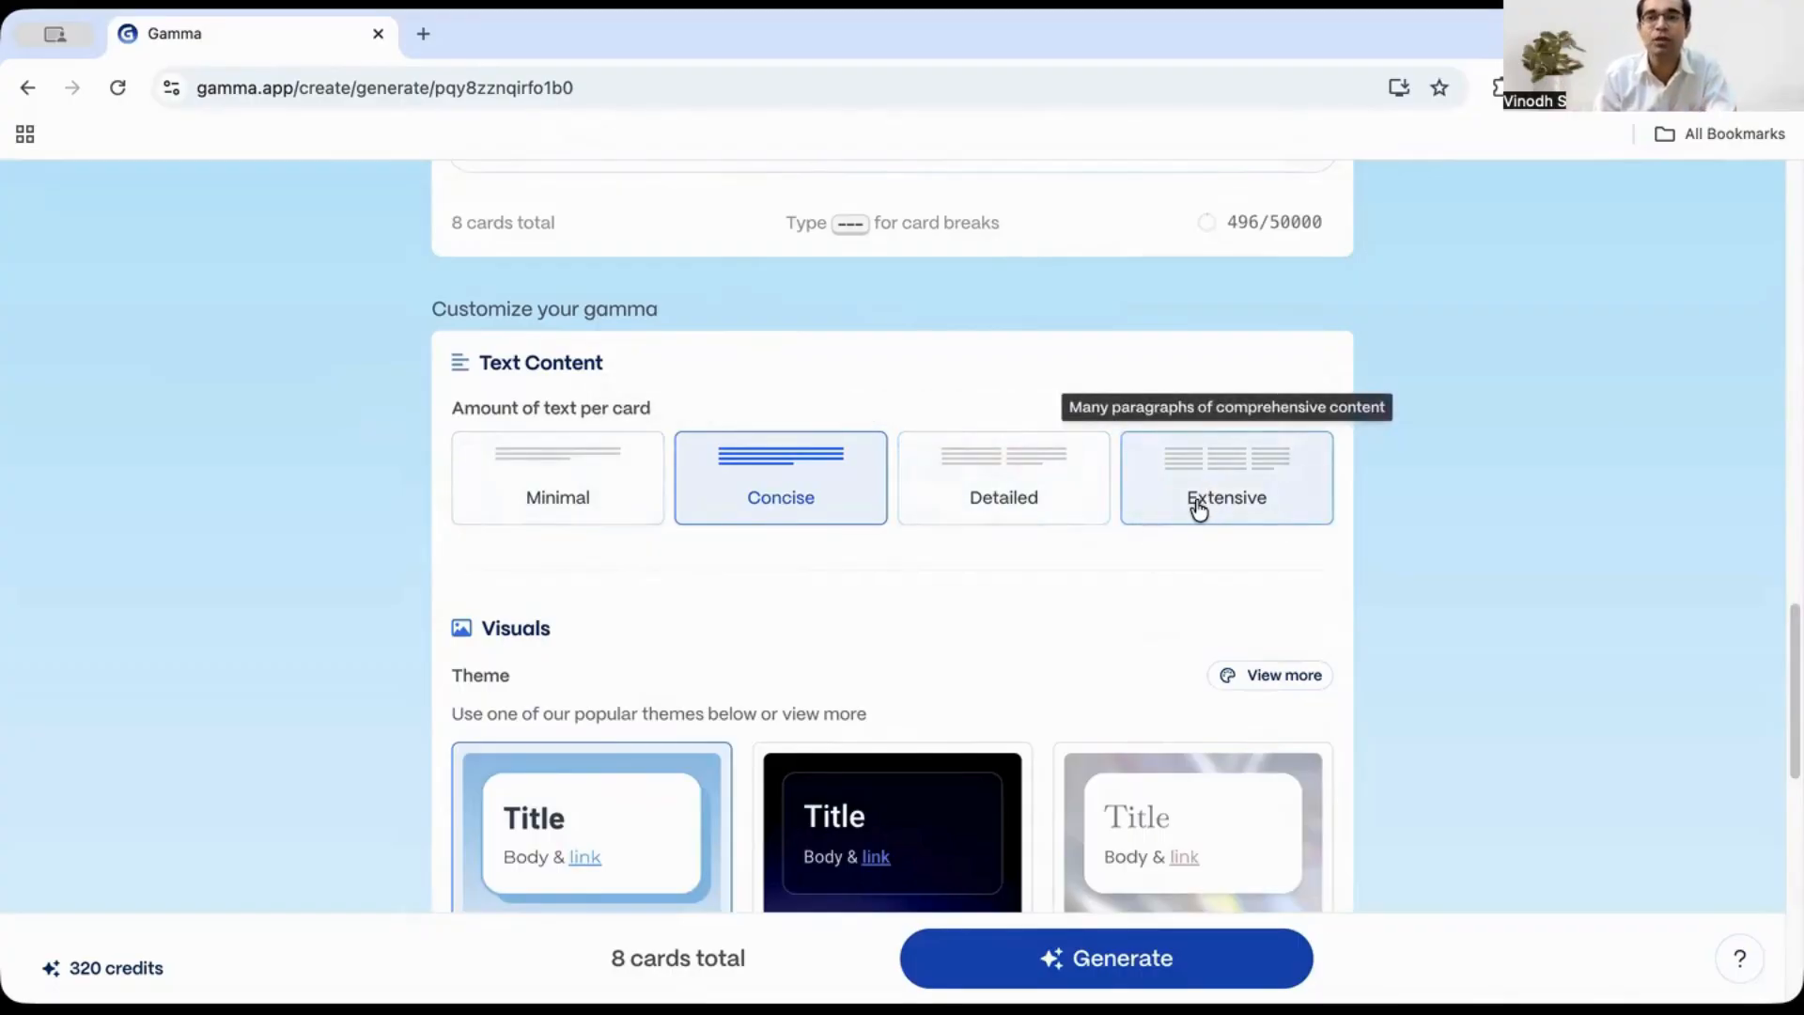
scroll(1518, 629, down, 3)
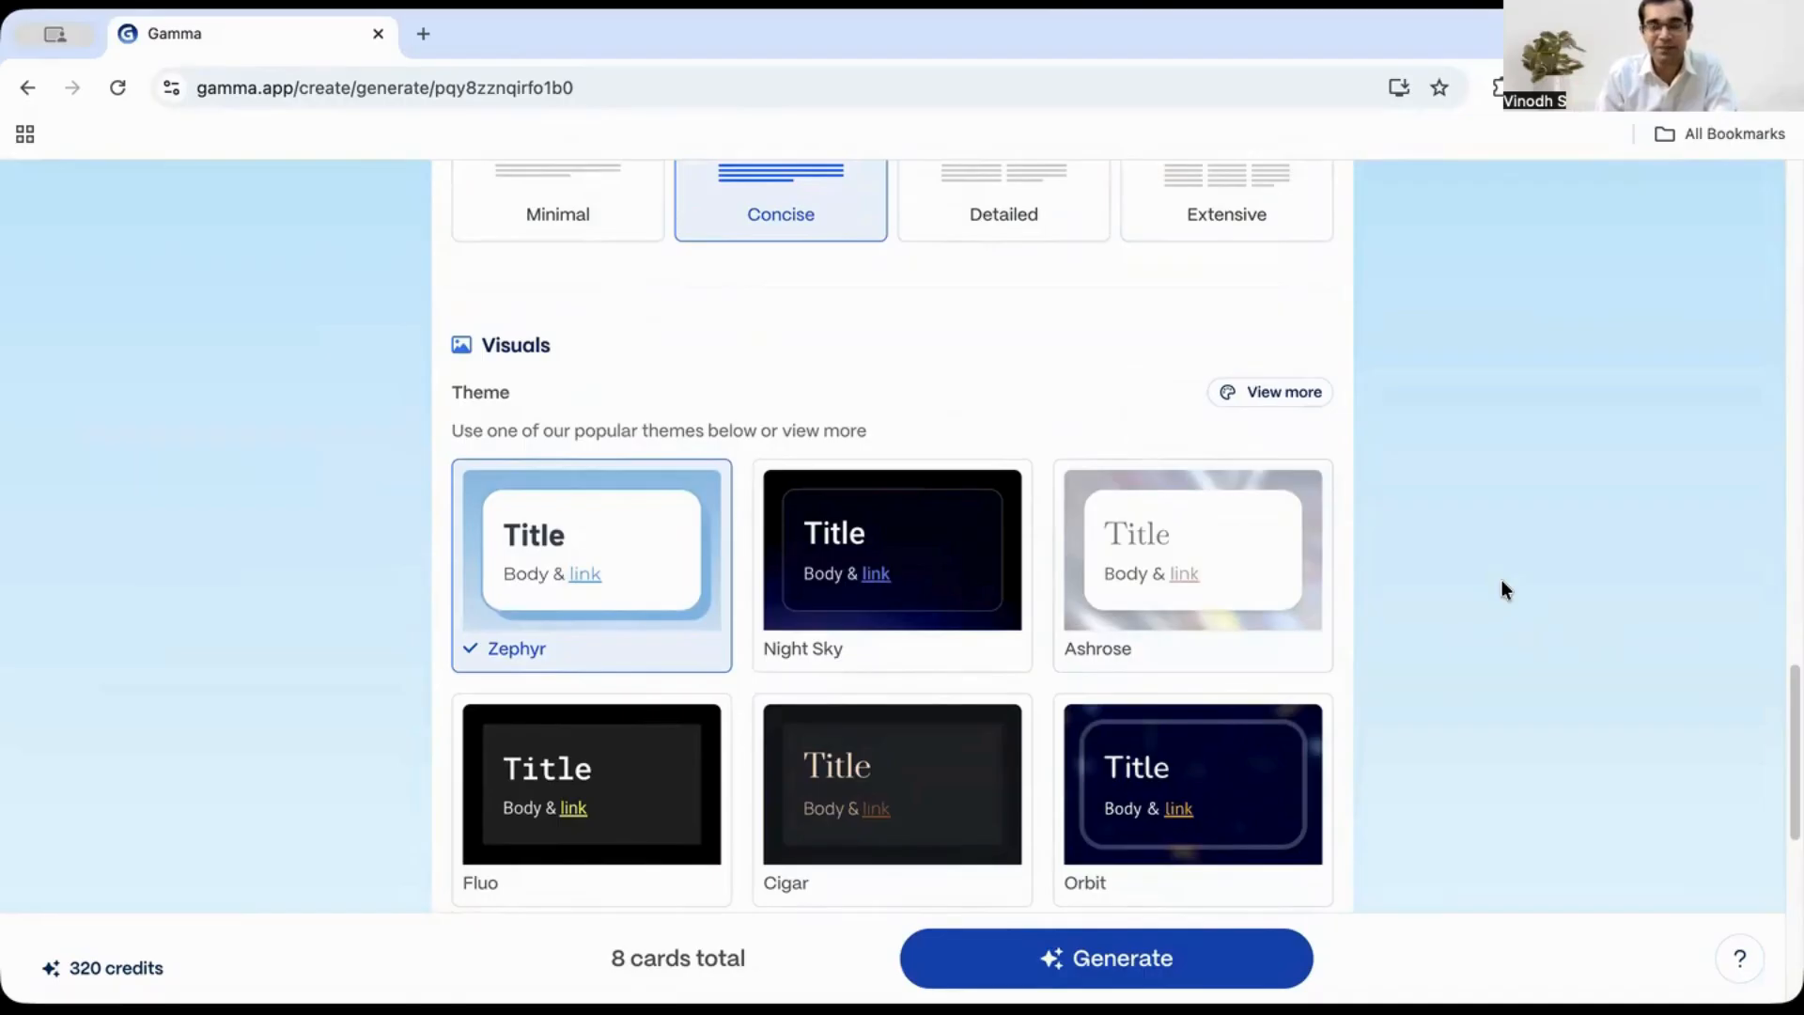
scroll(1501, 583, down, 1)
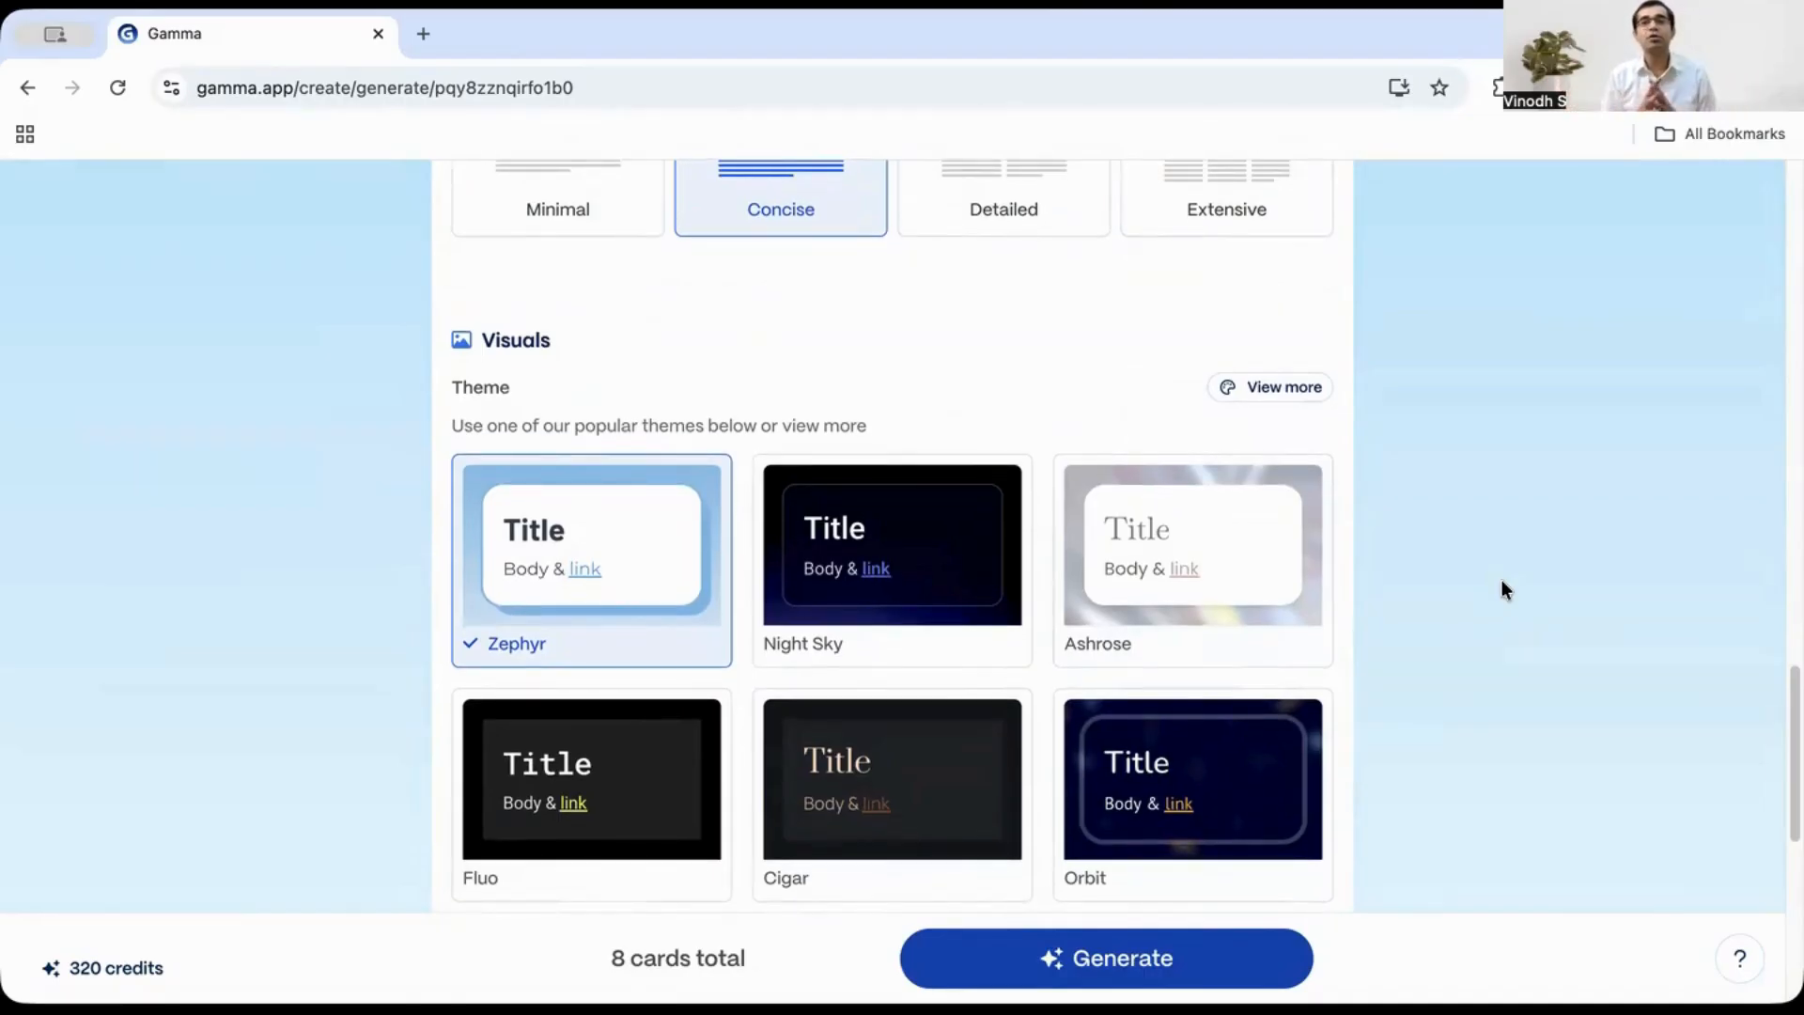
scroll(1353, 578, down, 1)
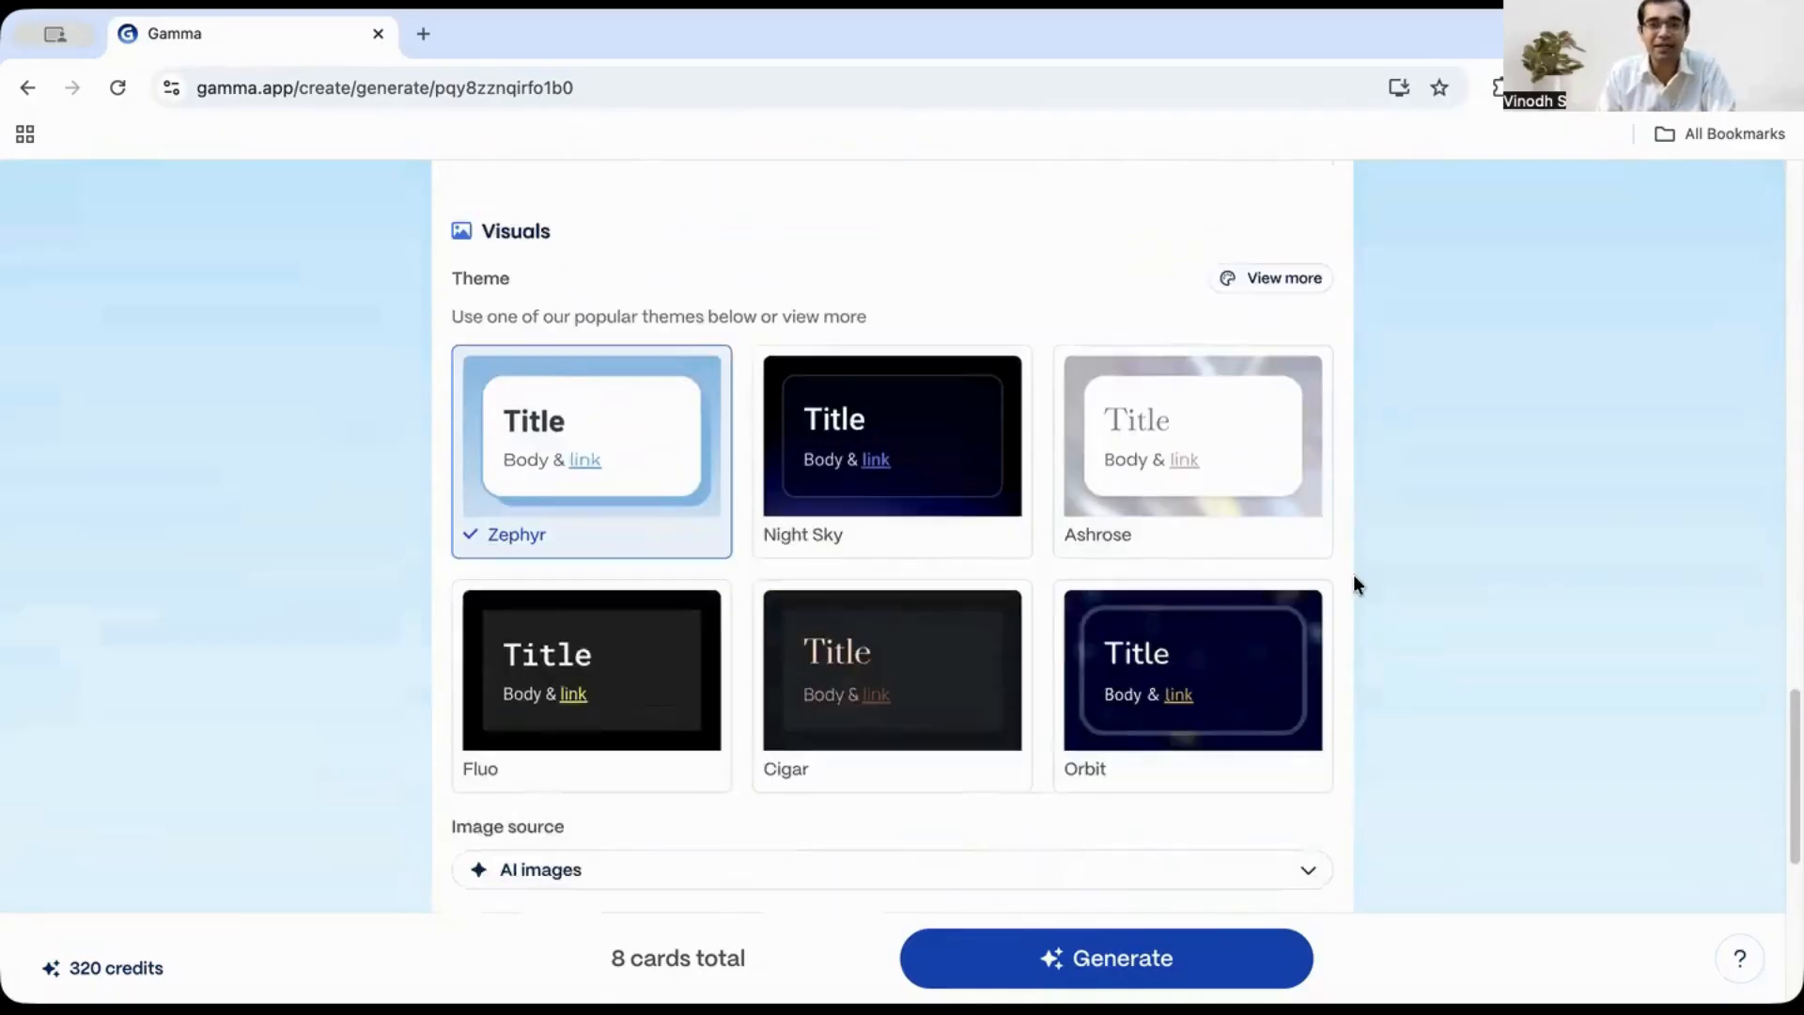
scroll(1366, 583, up, 4)
scroll(1353, 563, down, 2)
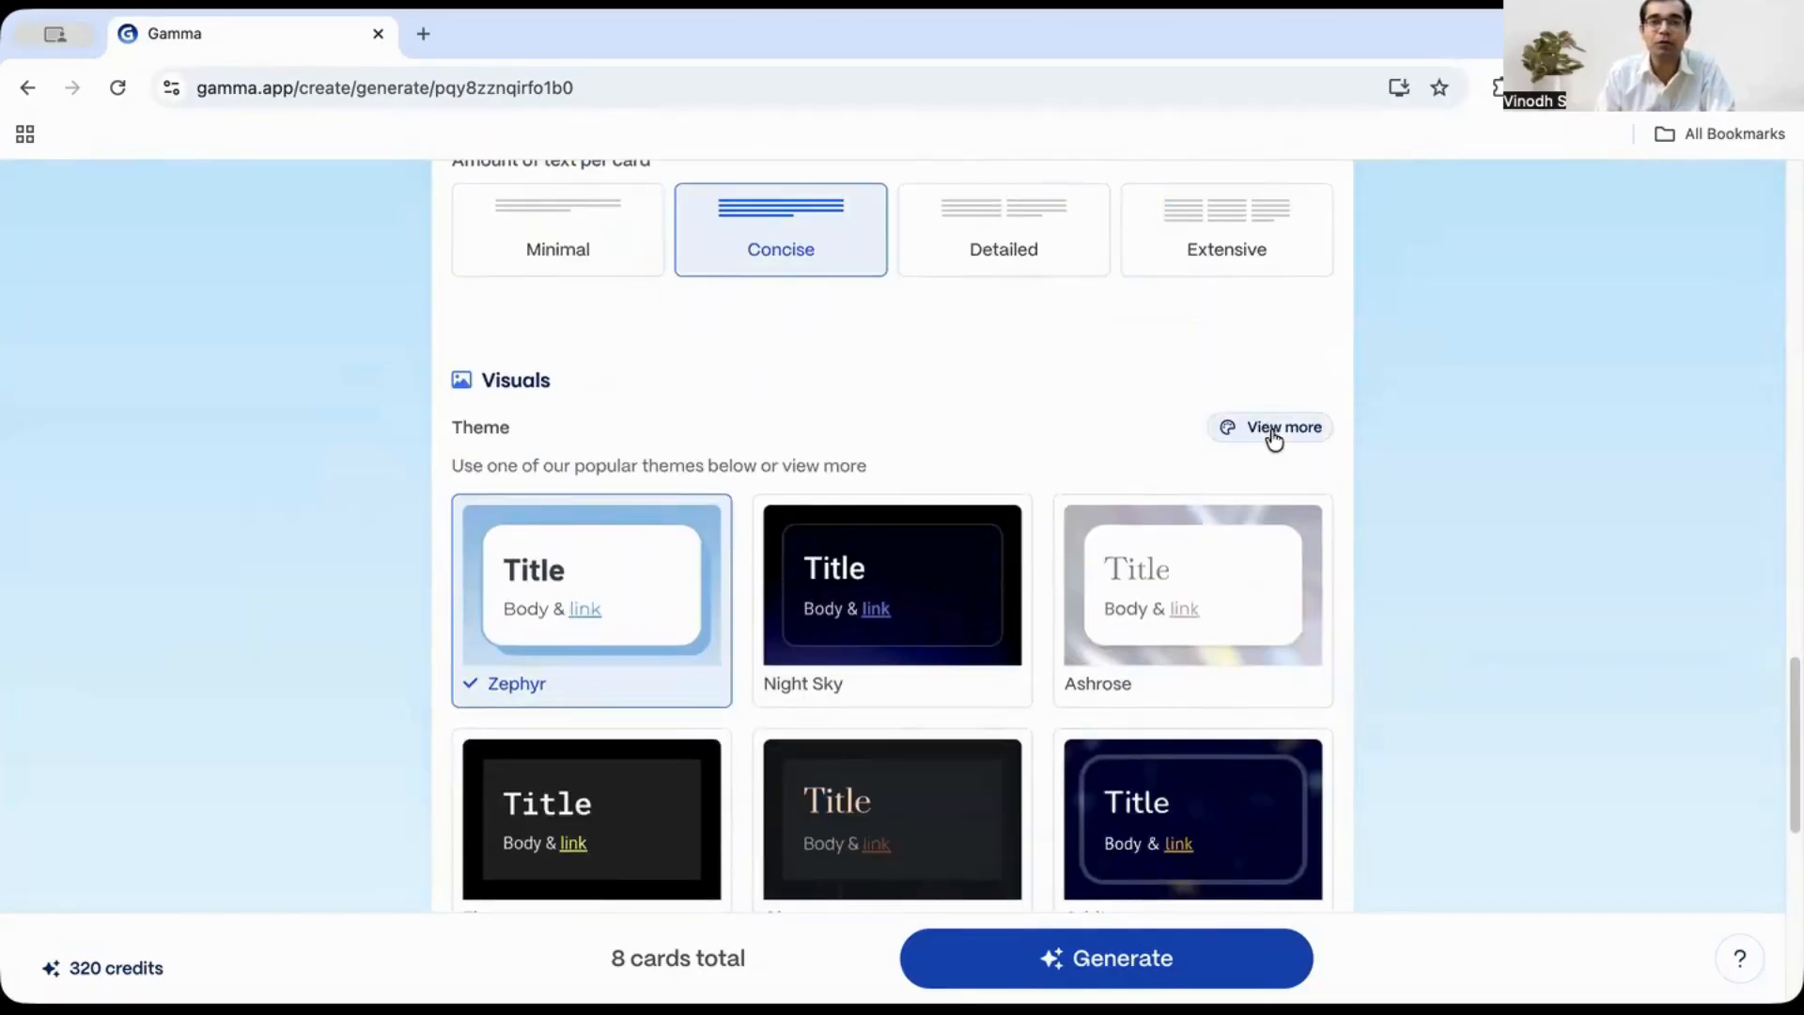
click(1274, 437)
scroll(500, 617, down, 2)
scroll(500, 618, down, 15)
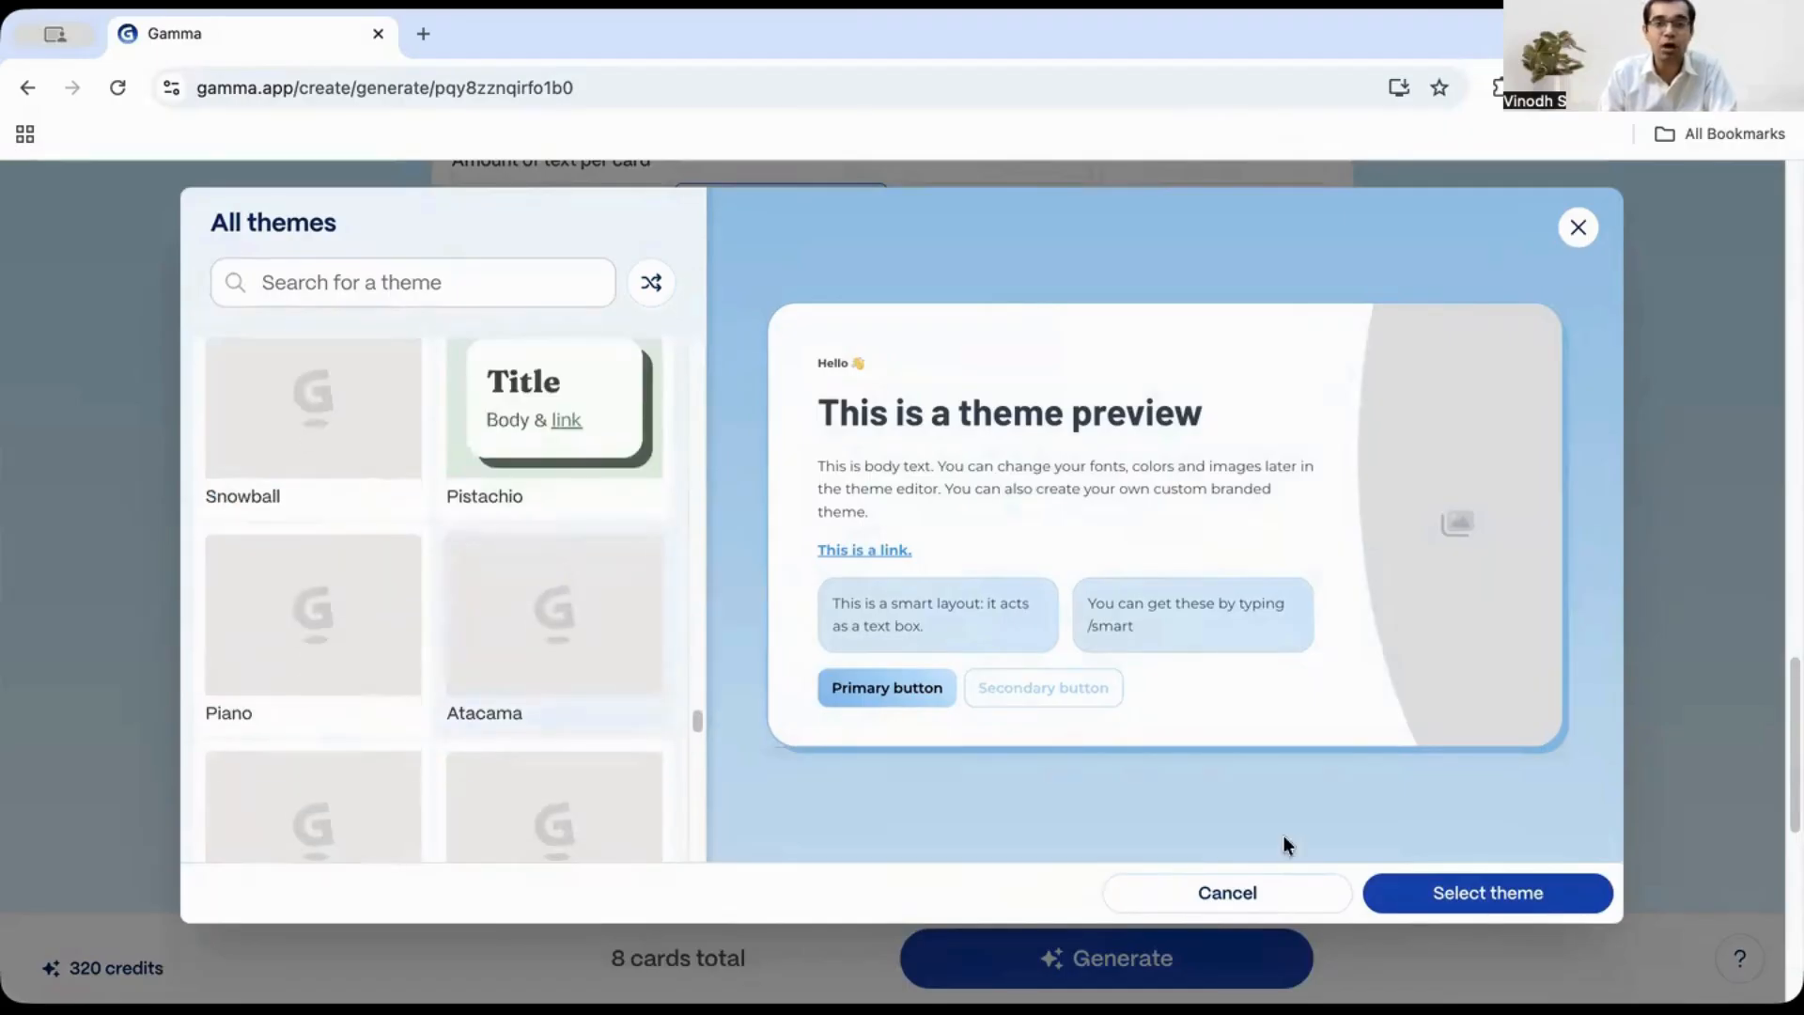
click(1252, 893)
- Select the Night Sky theme for the presentation
scroll(1611, 656, down, 3)
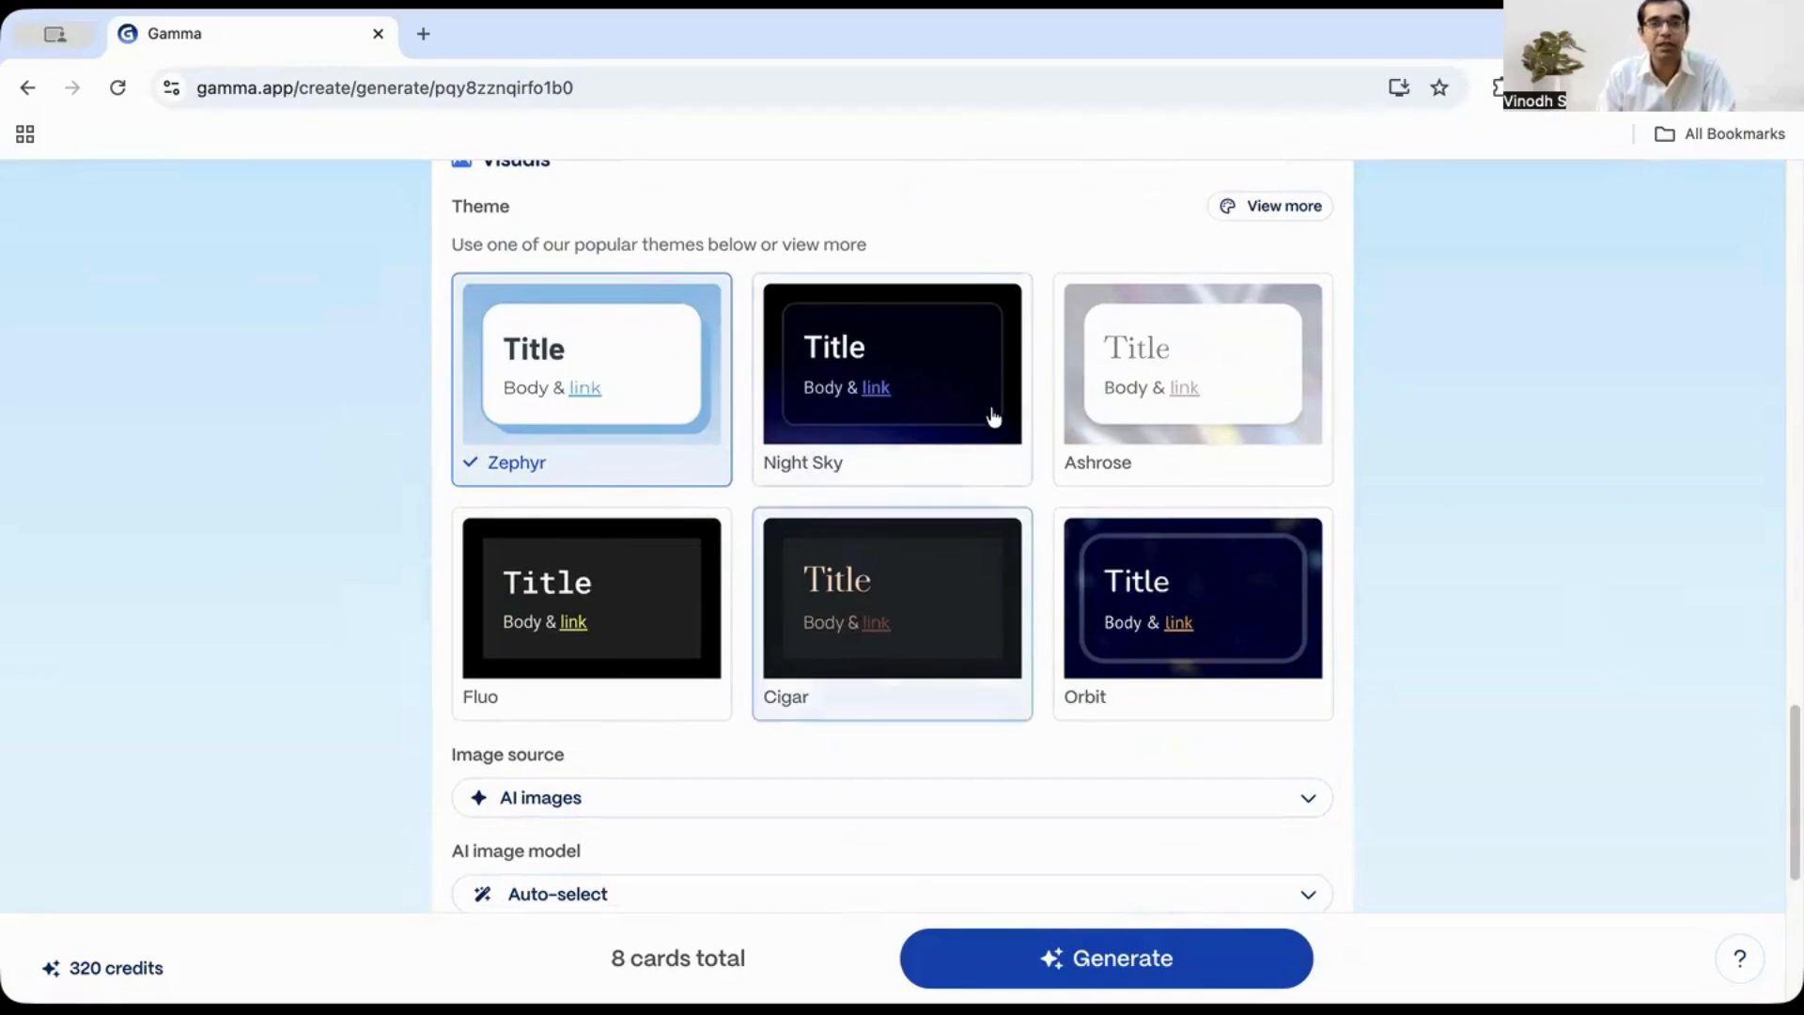
click(930, 381)
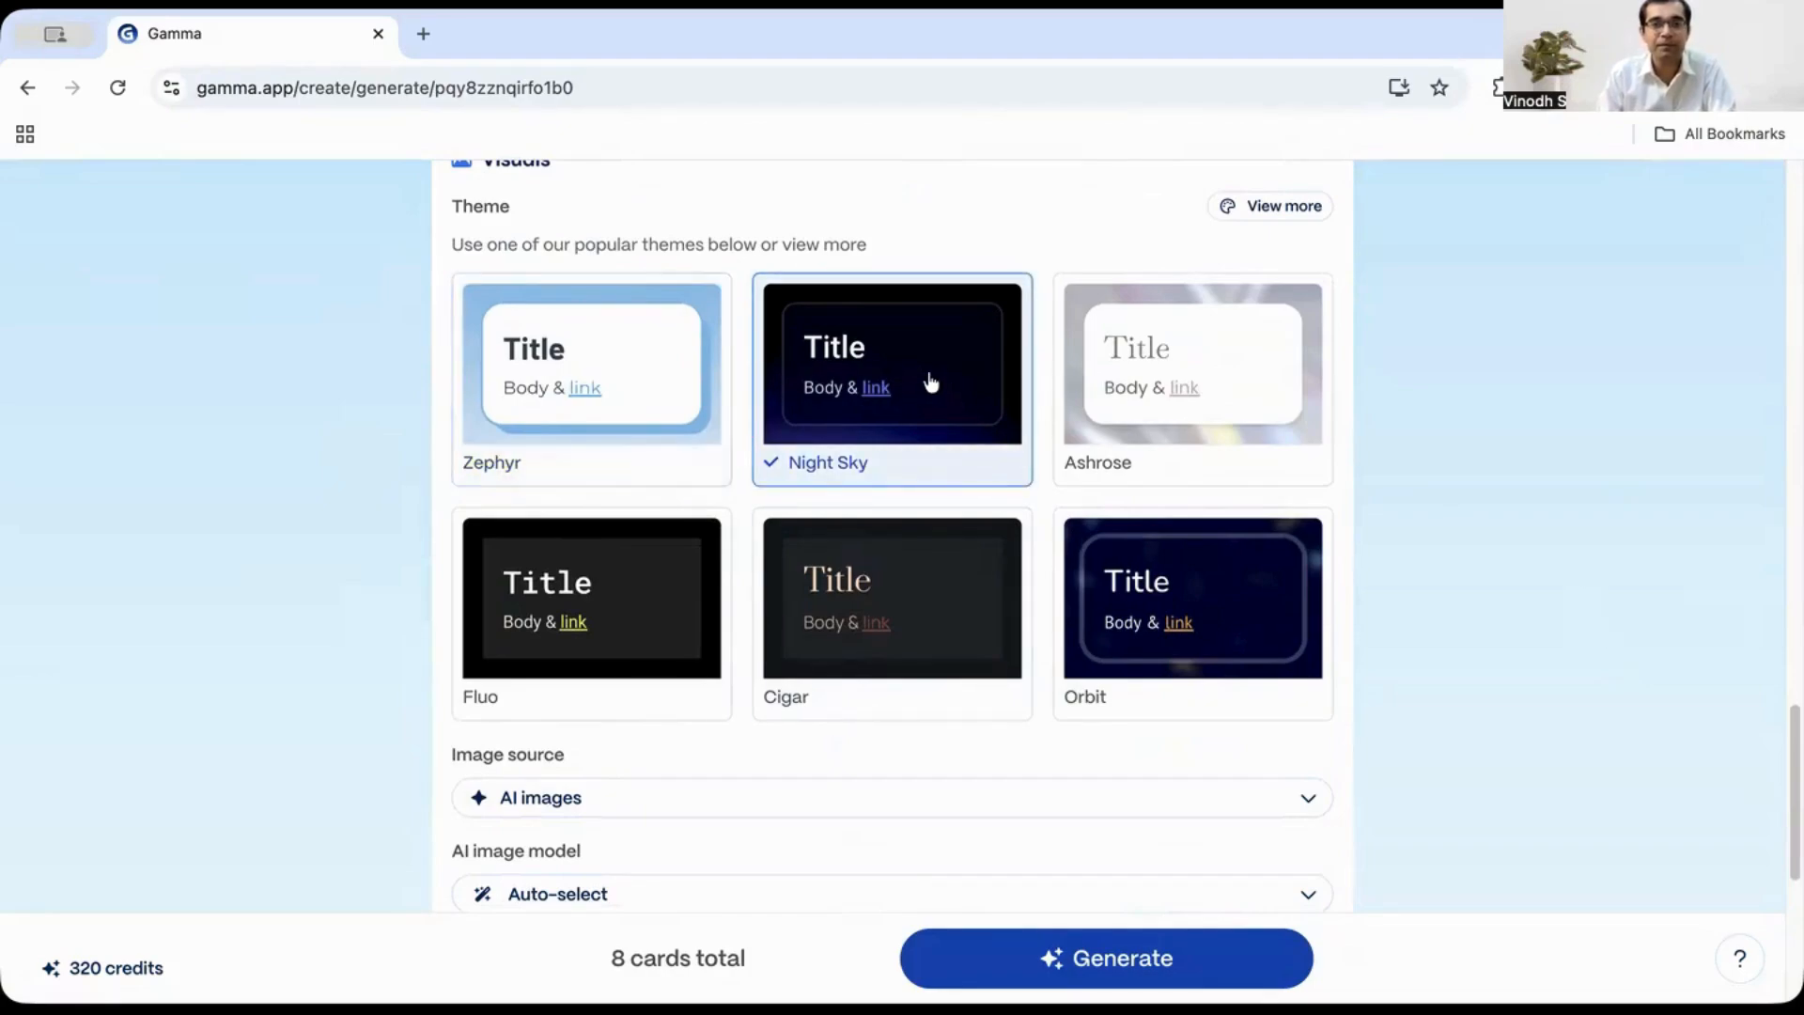
scroll(967, 491, down, 2)
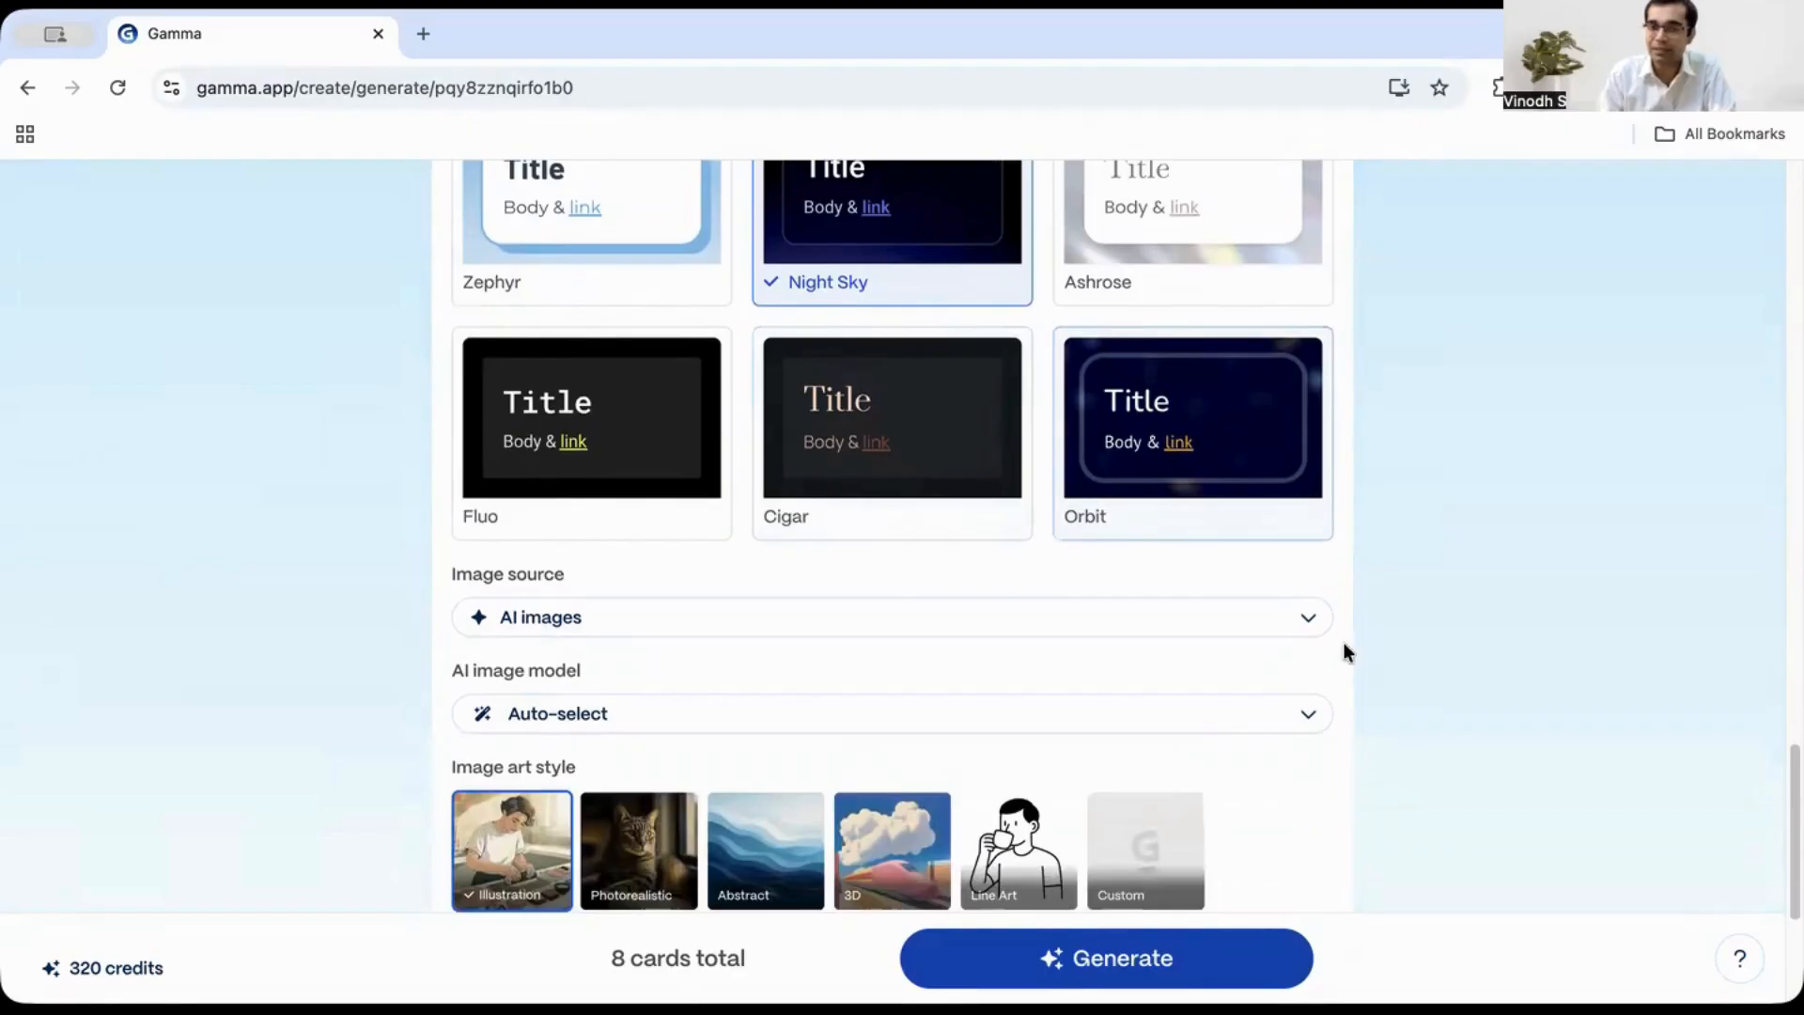
scroll(948, 564, down, 2)
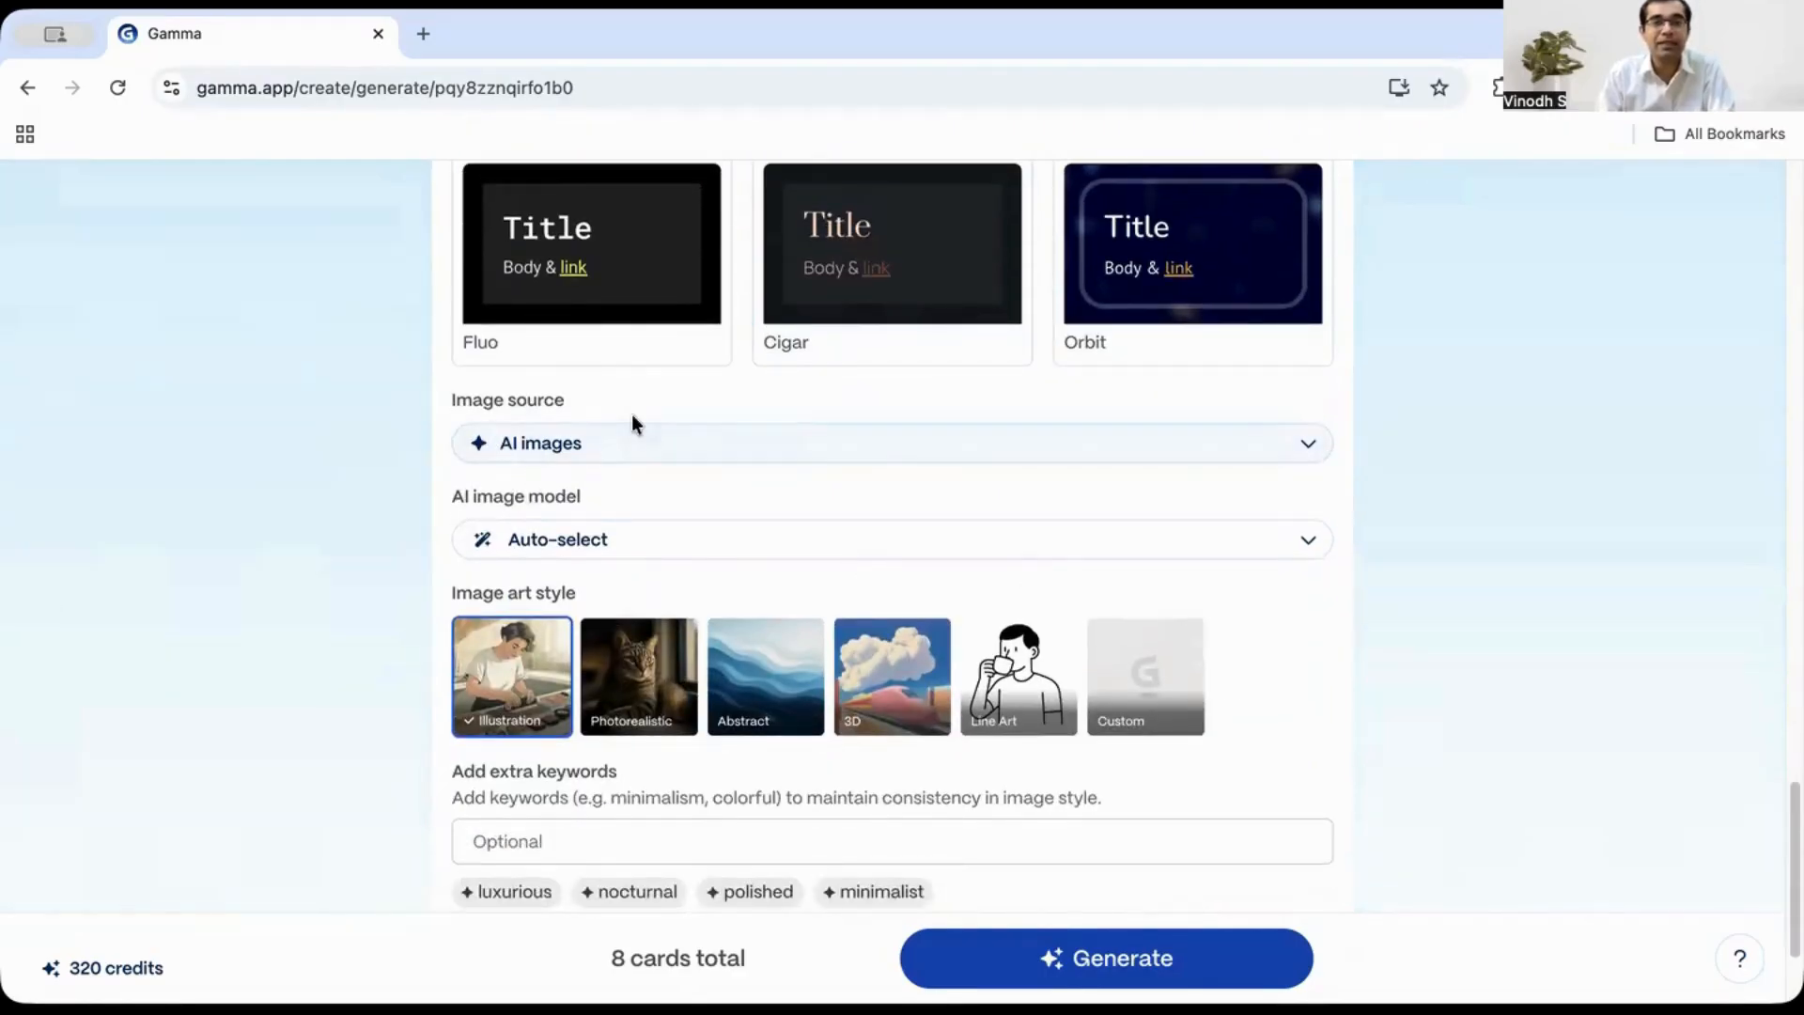
- Examine the image source and AI image model options, keeping AI images and Auto-select
click(713, 457)
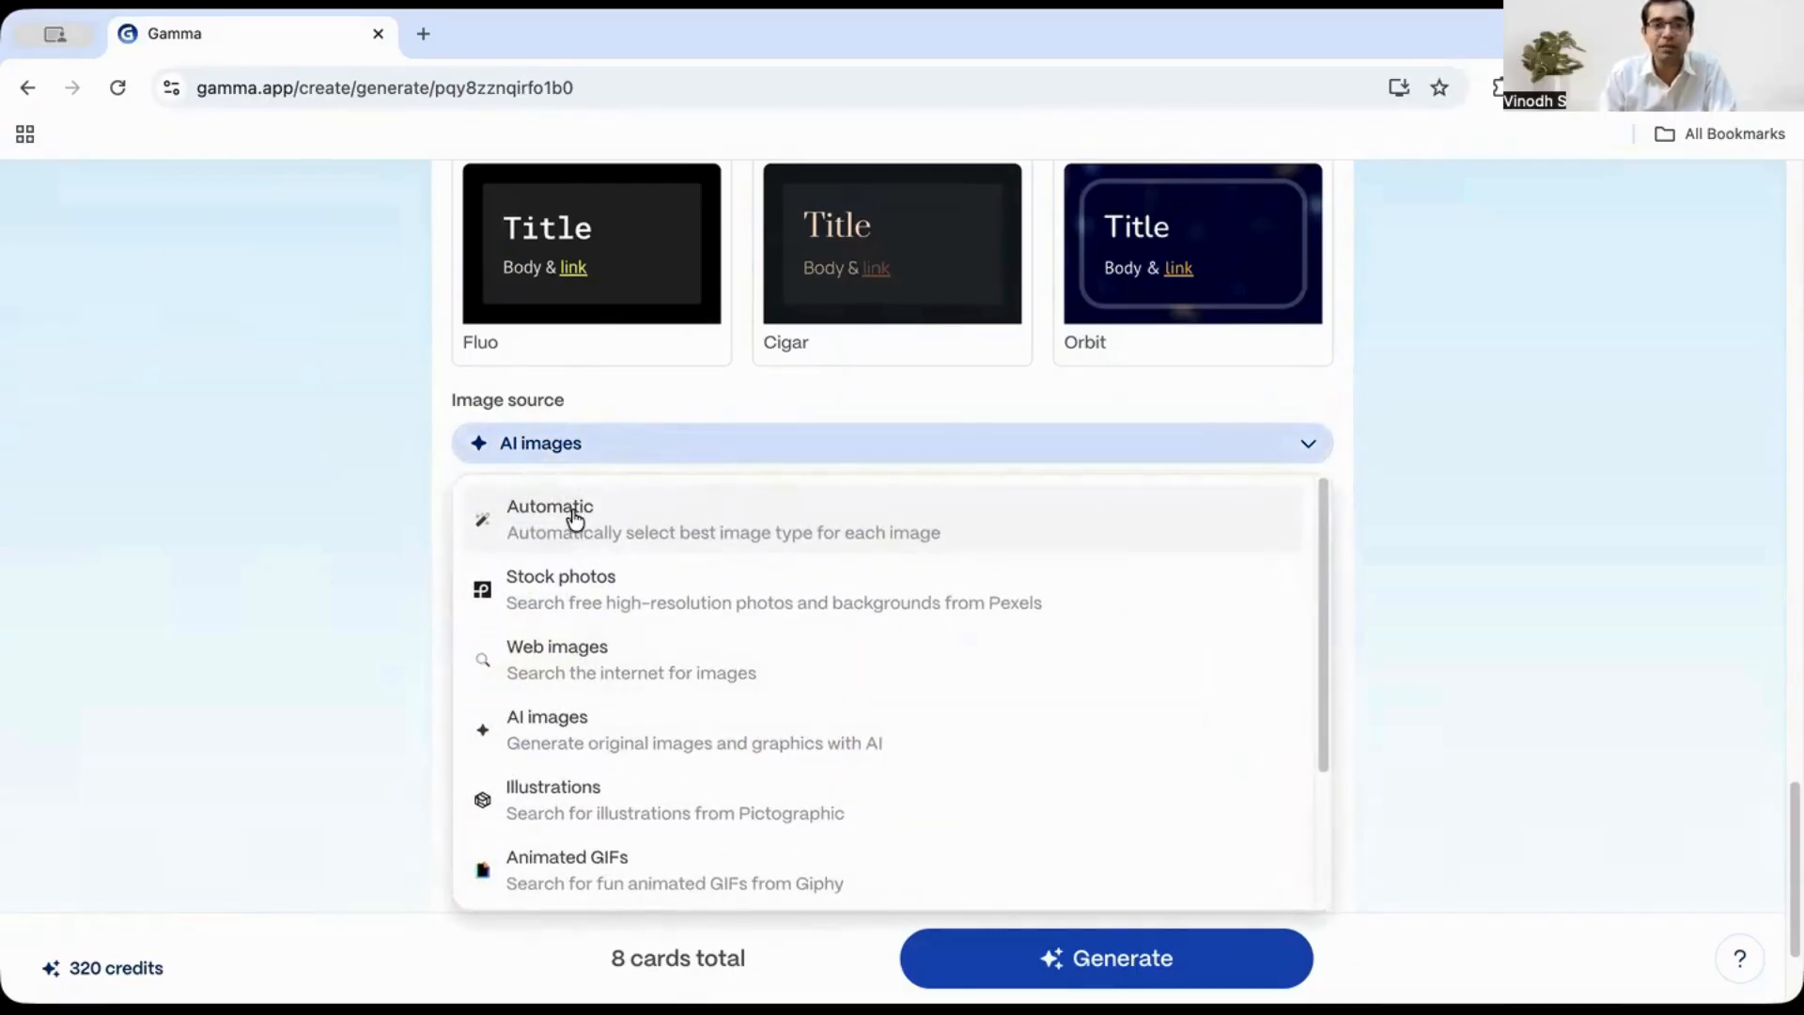
click(1458, 714)
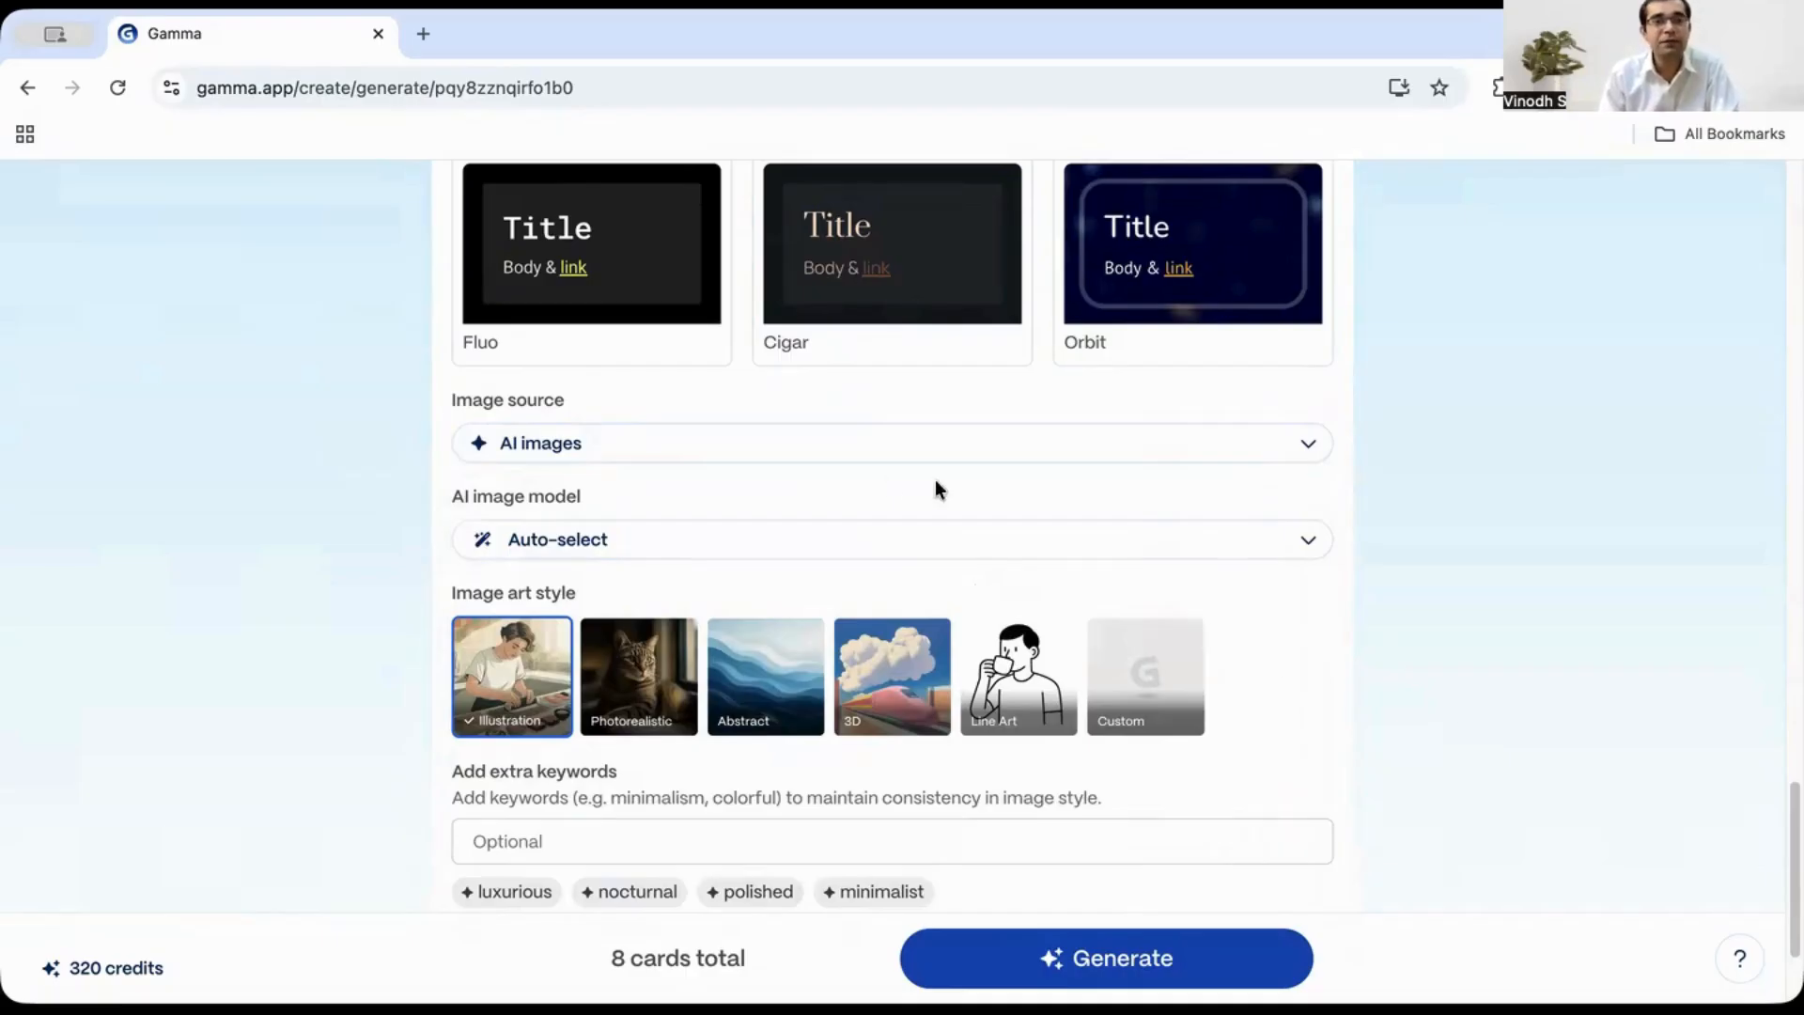
scroll(867, 528, down, 3)
click(704, 409)
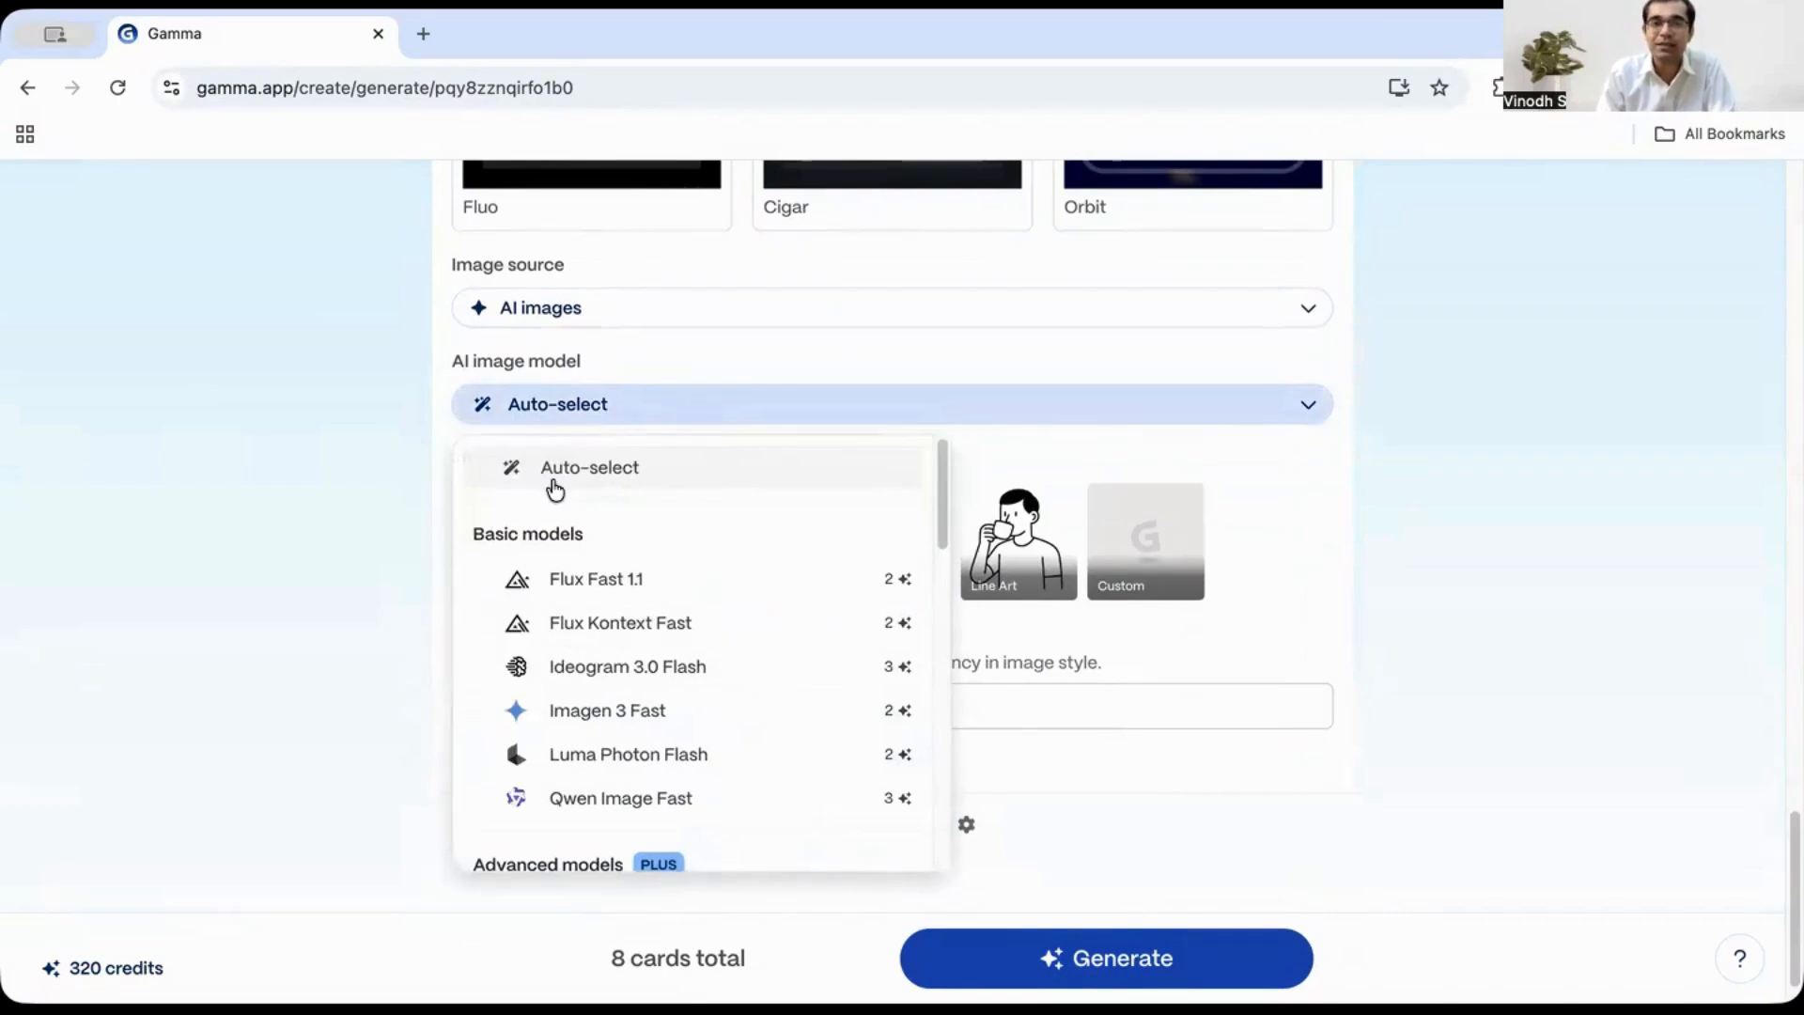
scroll(732, 653, down, 1)
scroll(775, 675, down, 2)
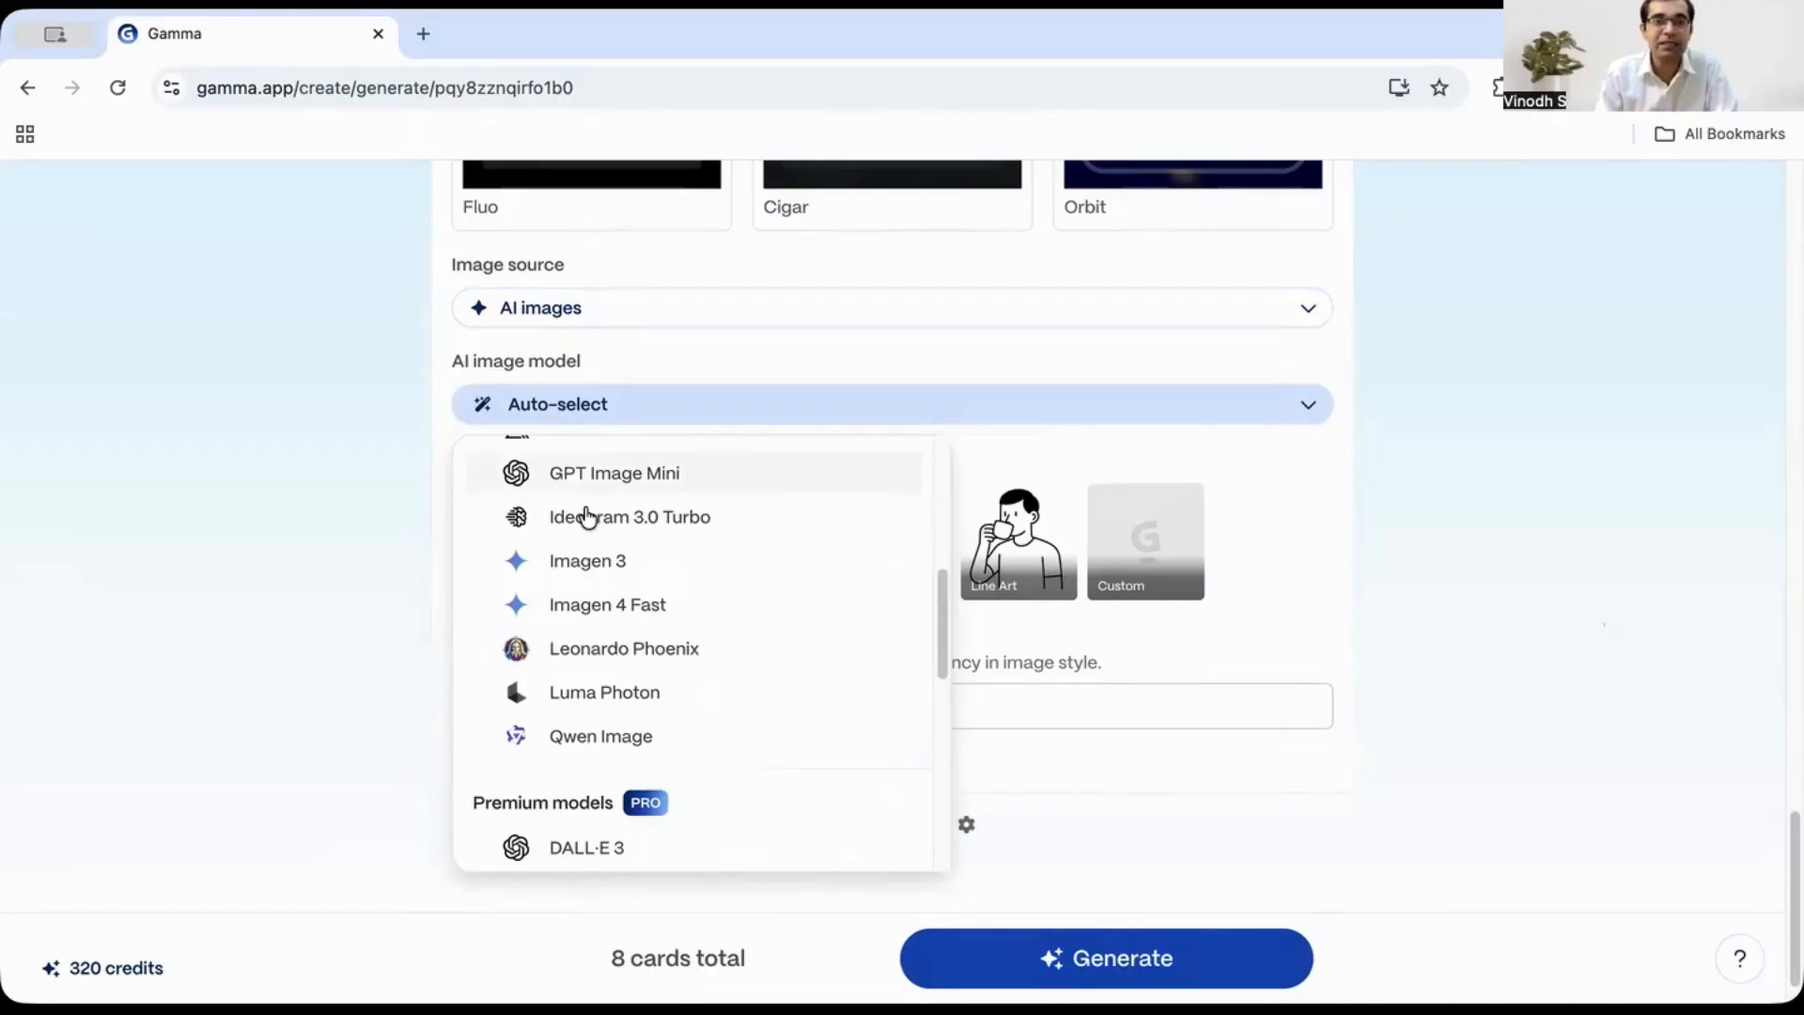
mouse_move(558, 527)
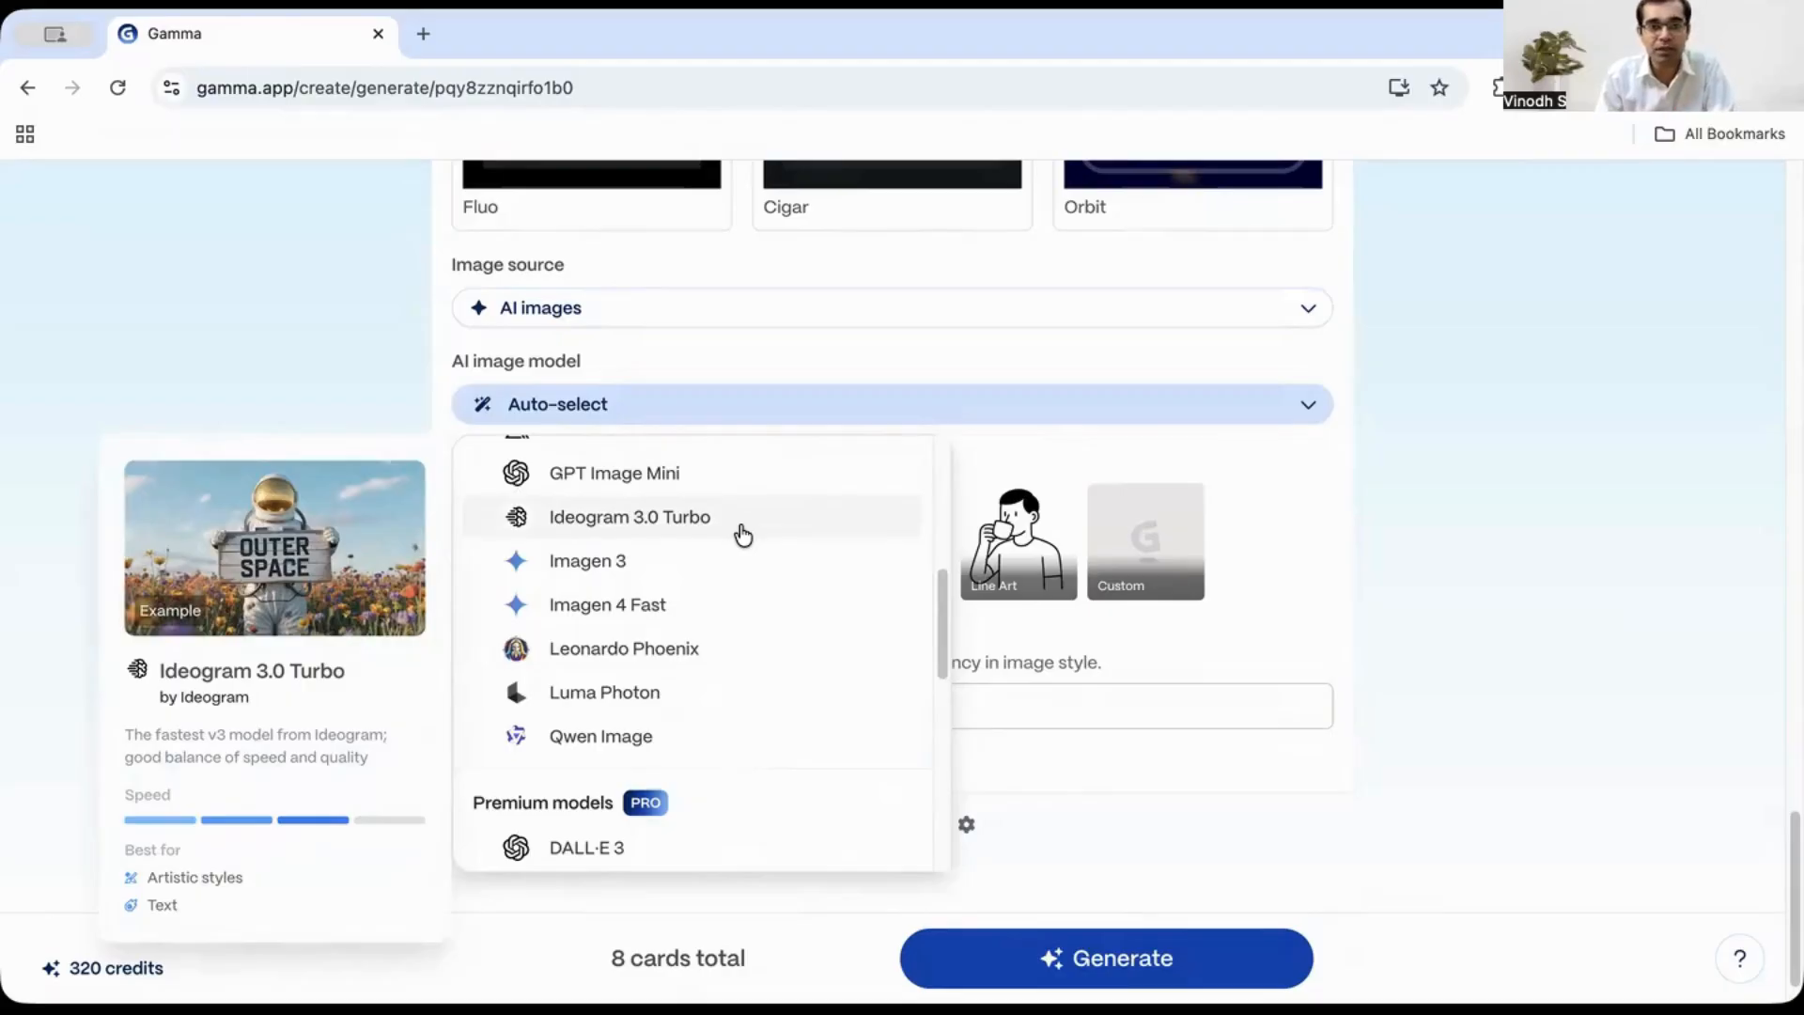
scroll(737, 602, down, 8)
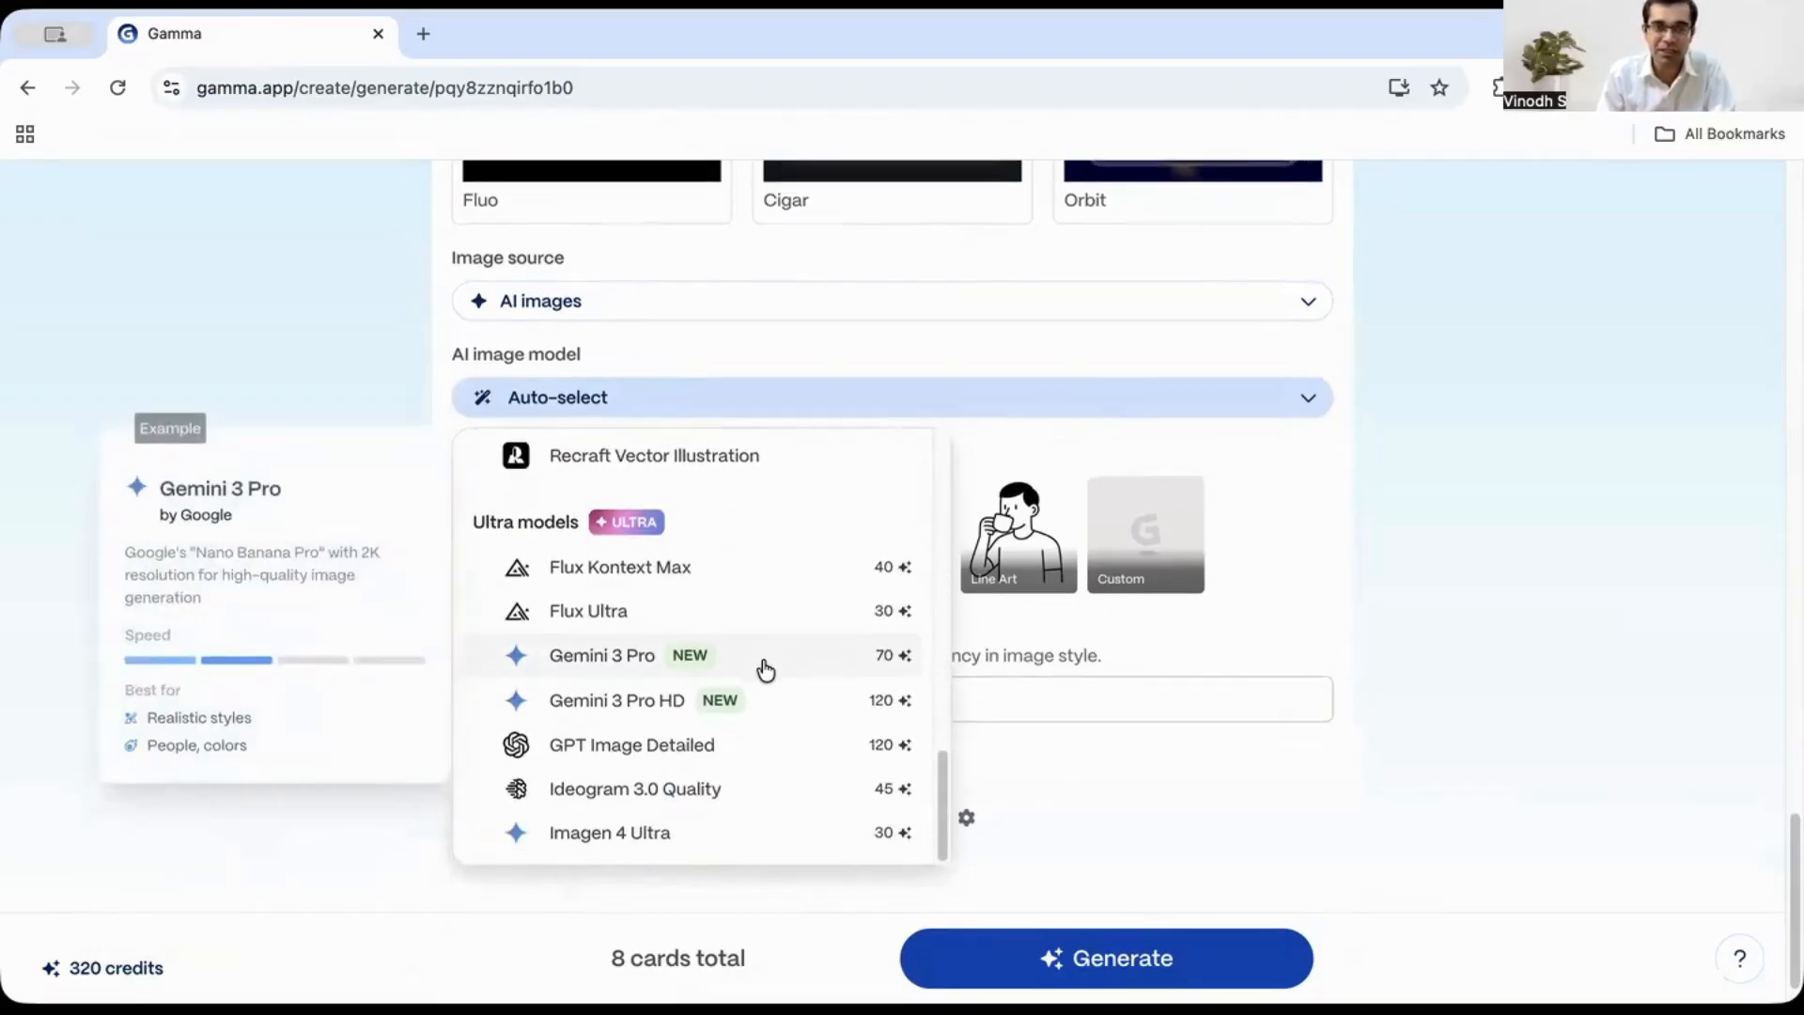
scroll(1522, 620, up, 6)
click(1526, 603)
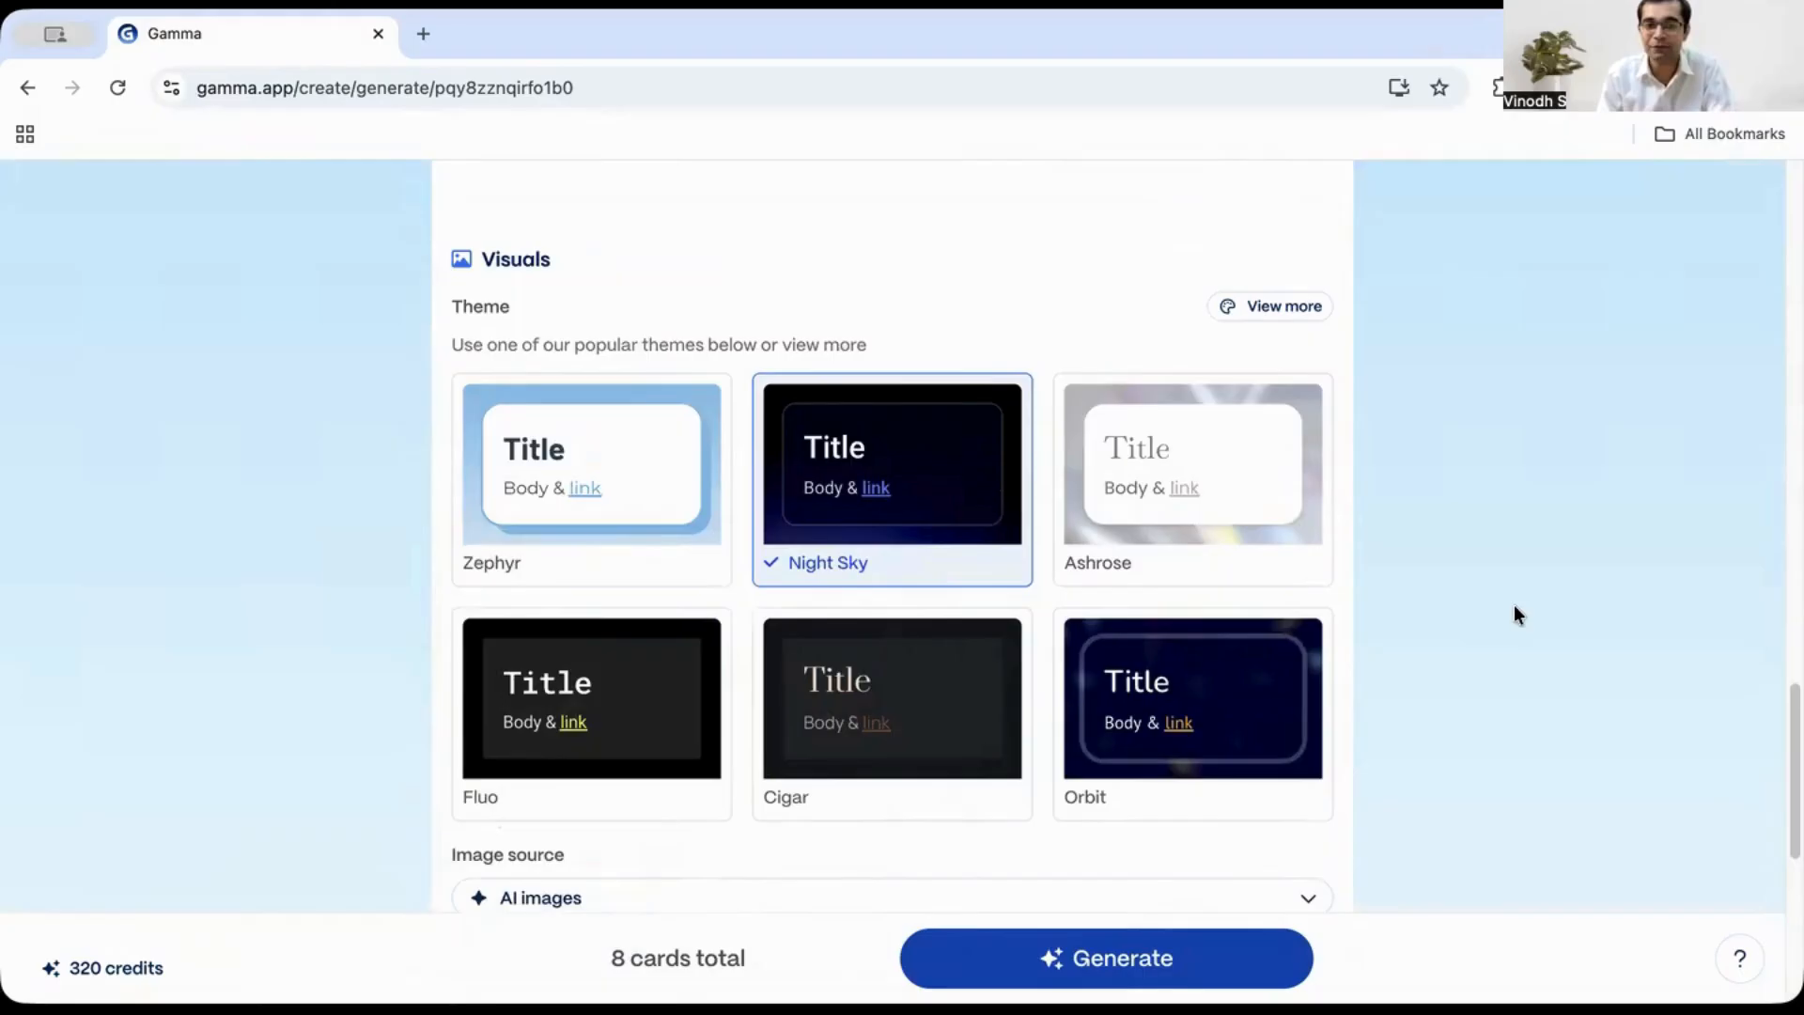
scroll(1515, 606, down, 4)
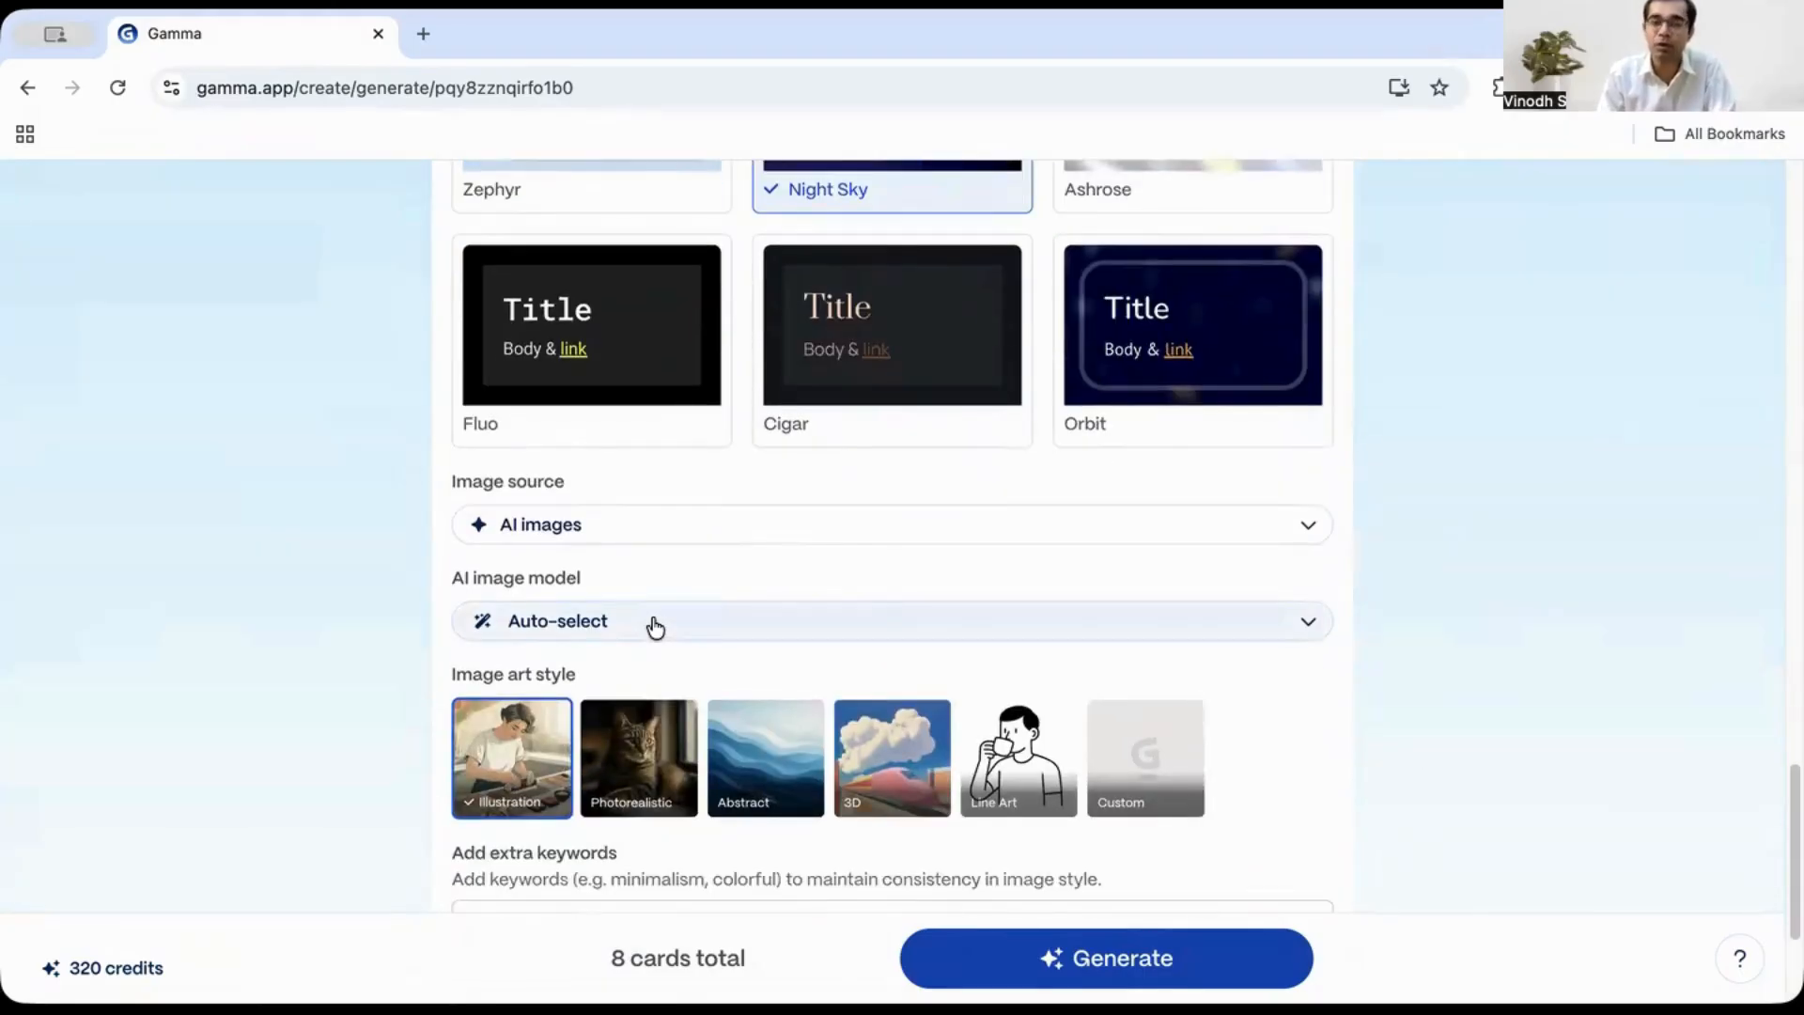
scroll(1043, 596, down, 2)
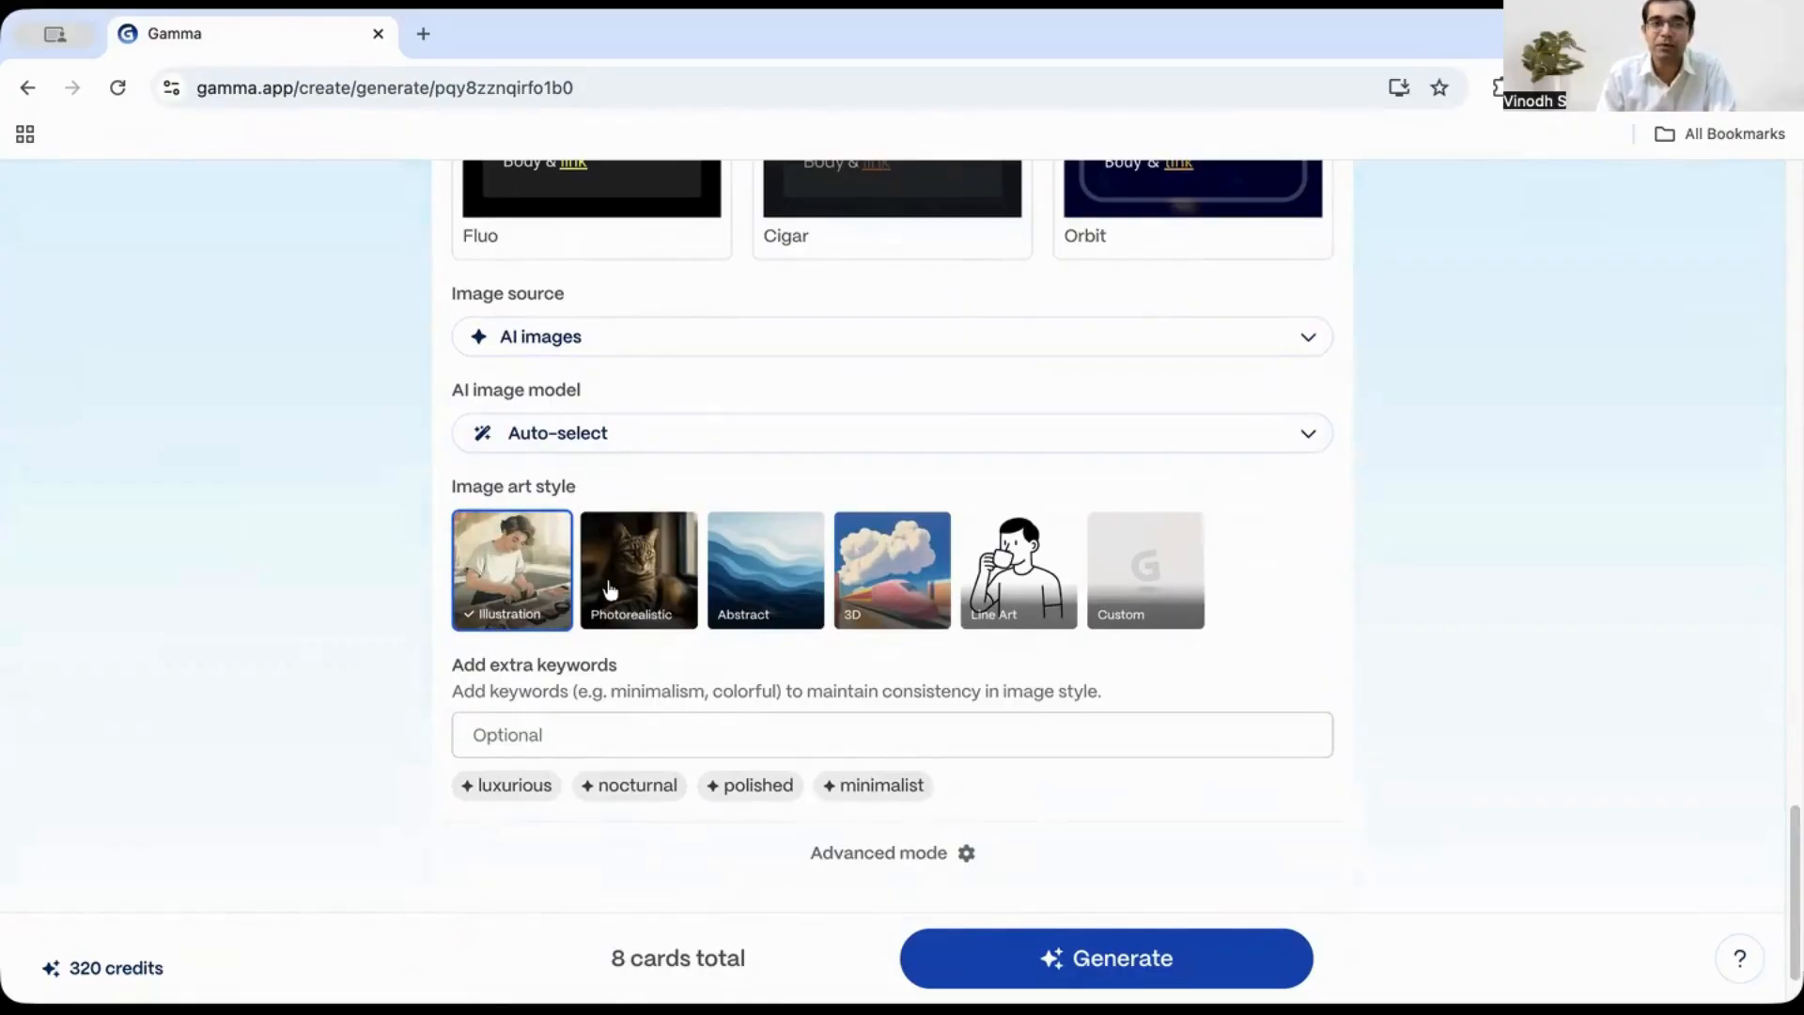
- Set the image art style to Photorealistic
click(632, 592)
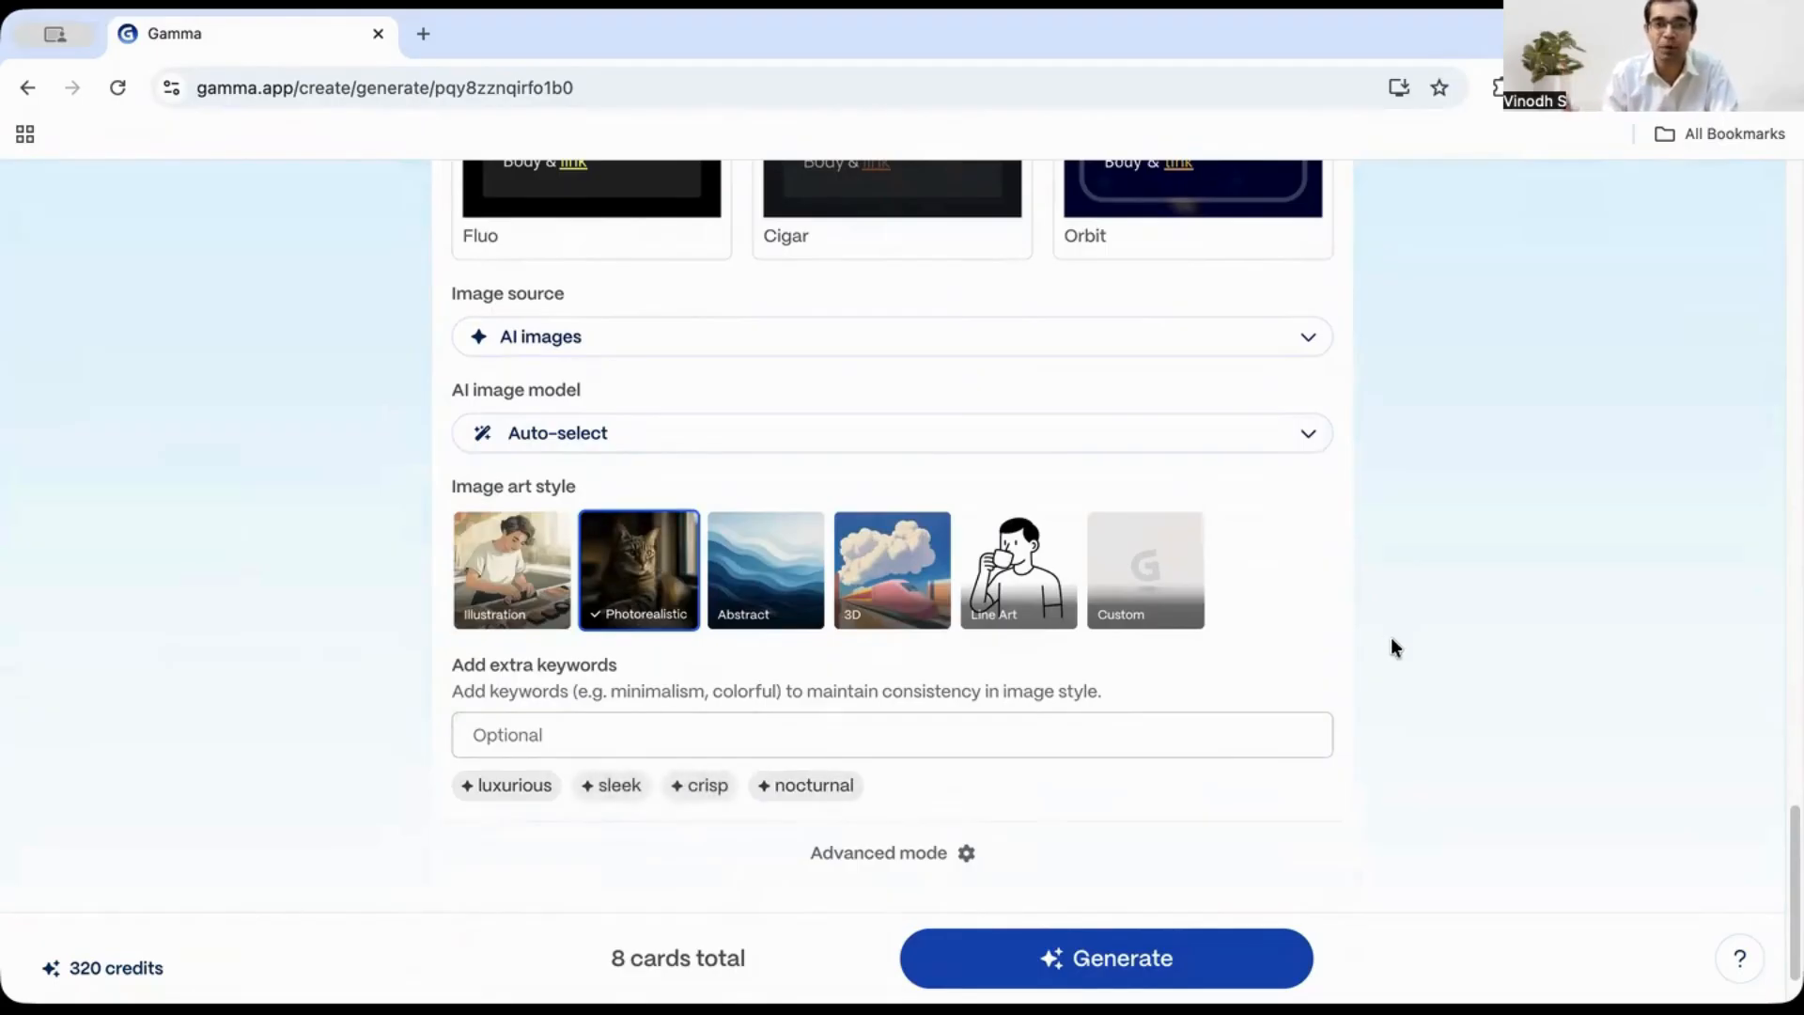
scroll(1309, 672, down, 2)
click(790, 660)
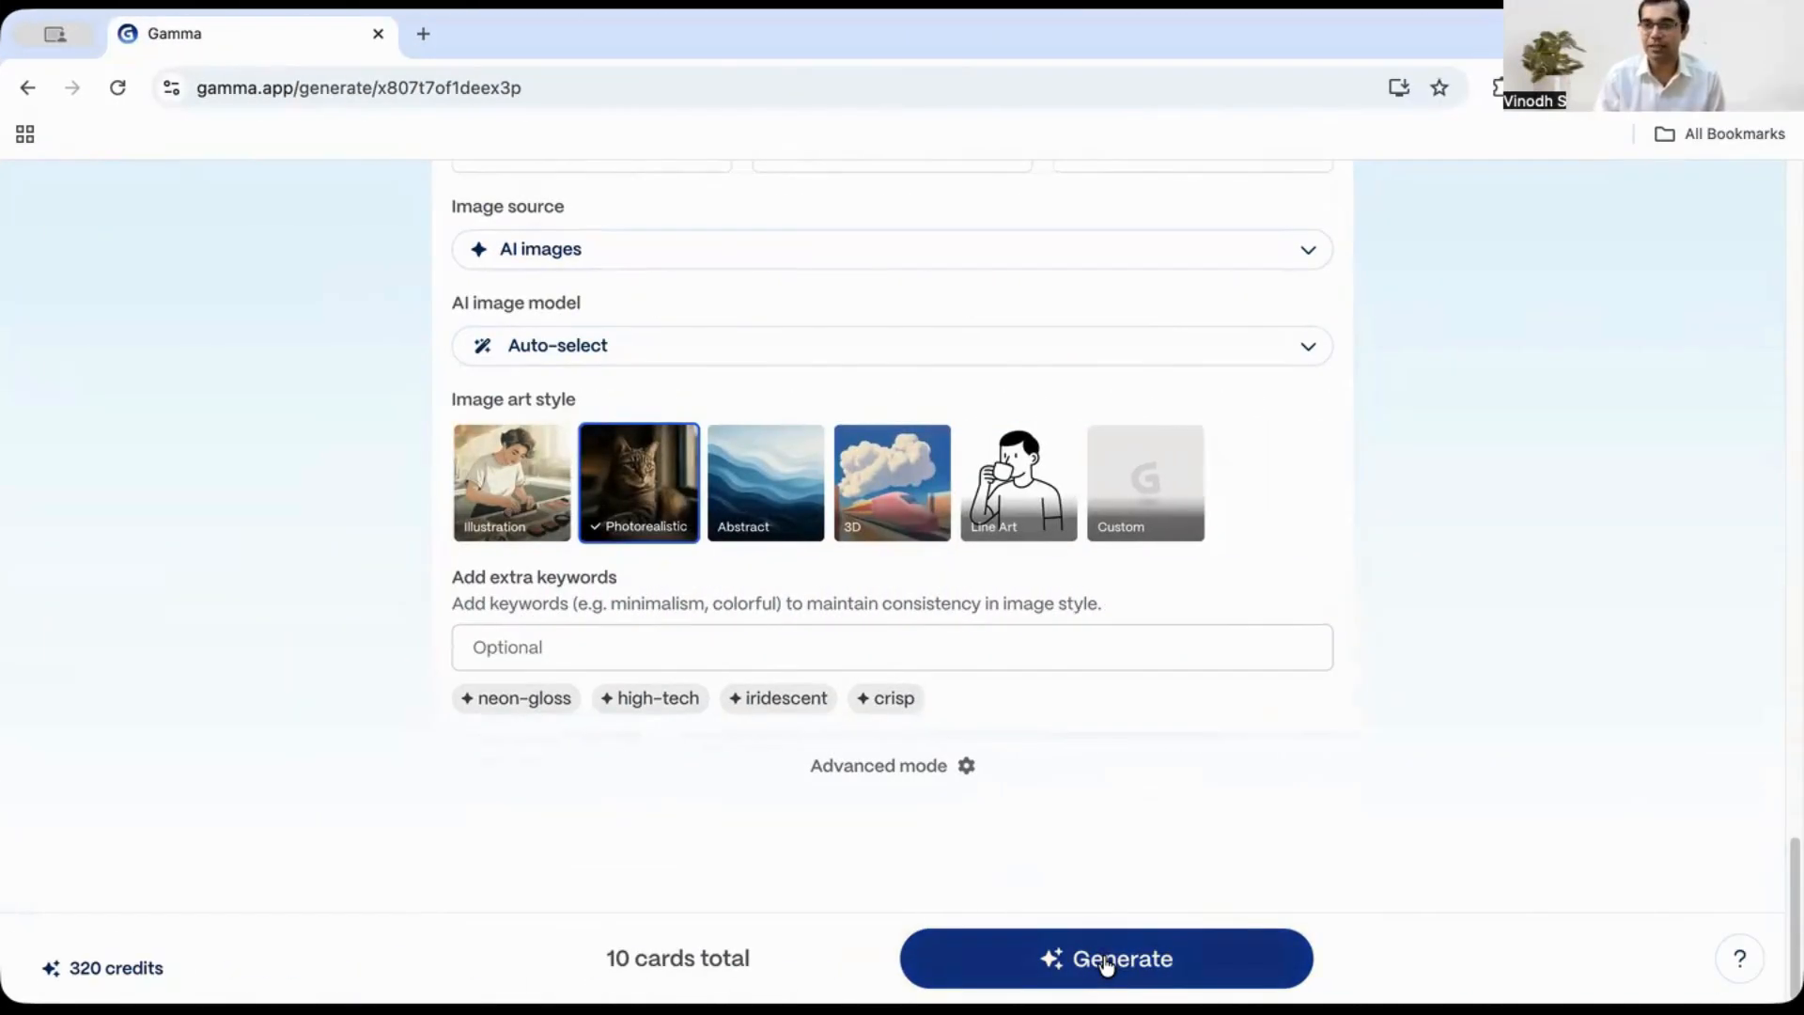
- Generate the presentation and review the first cards as they are created
click(1107, 962)
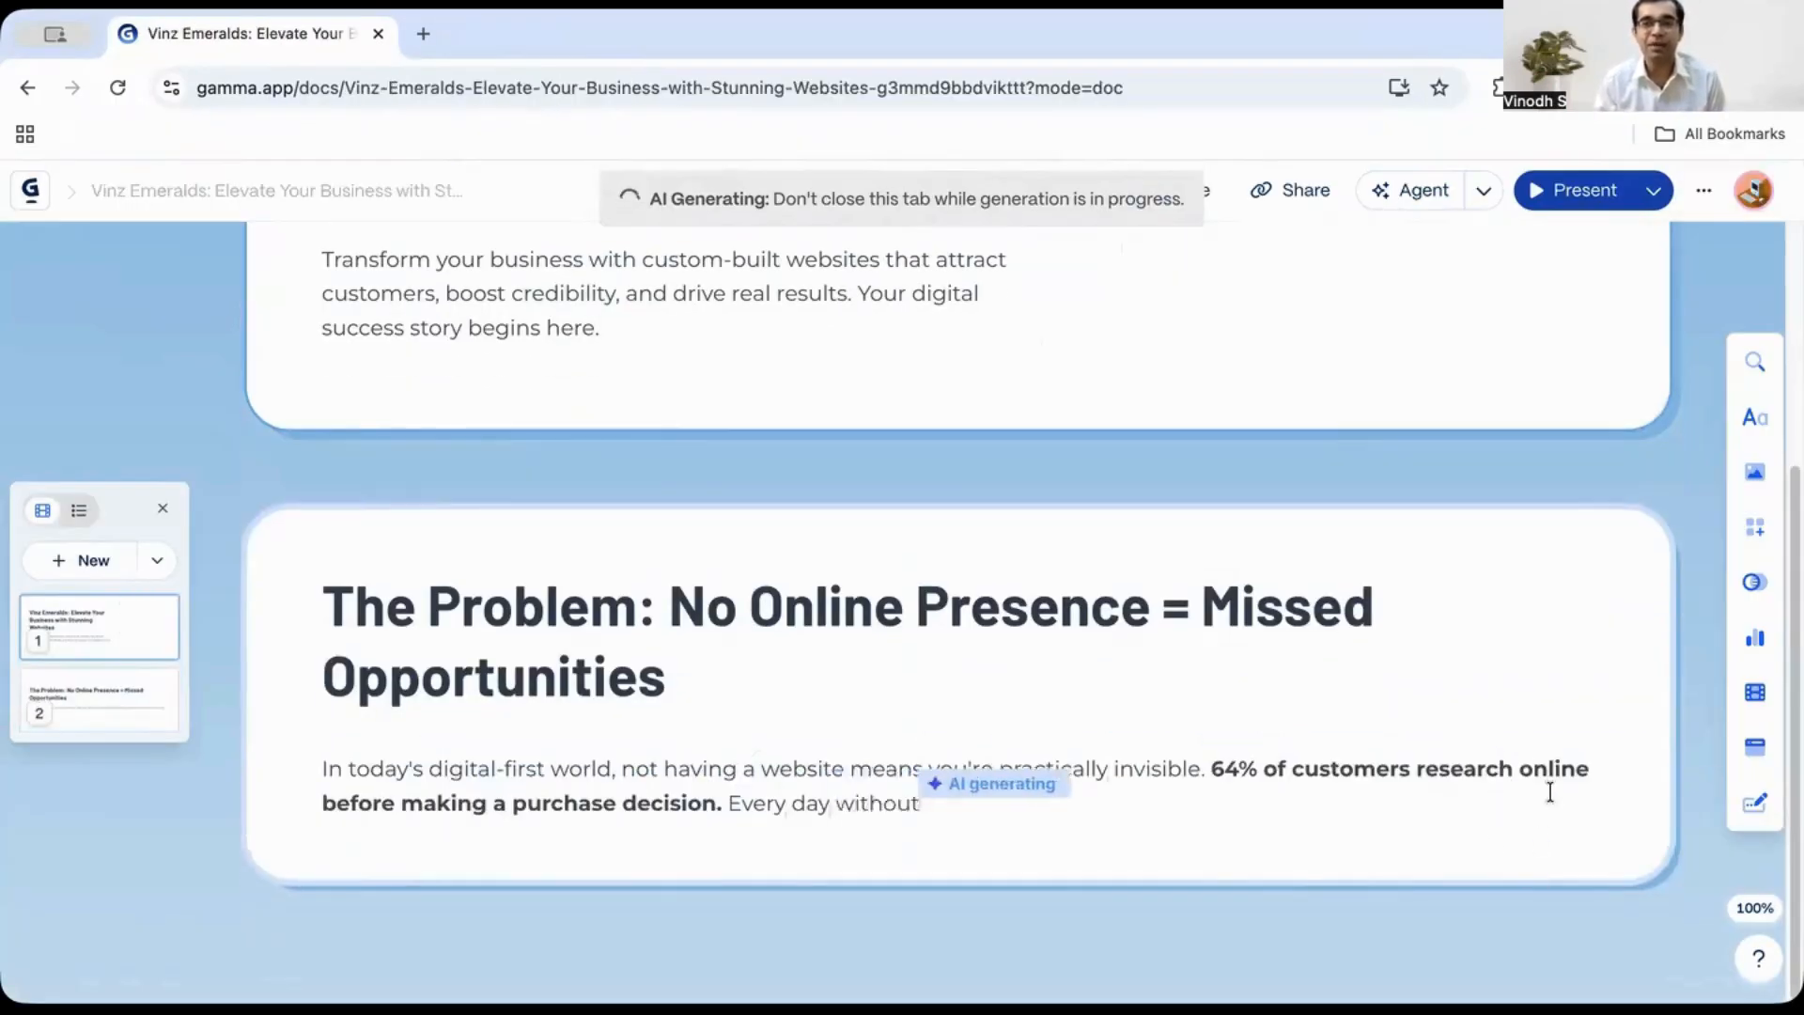
scroll(1316, 797, up, 5)
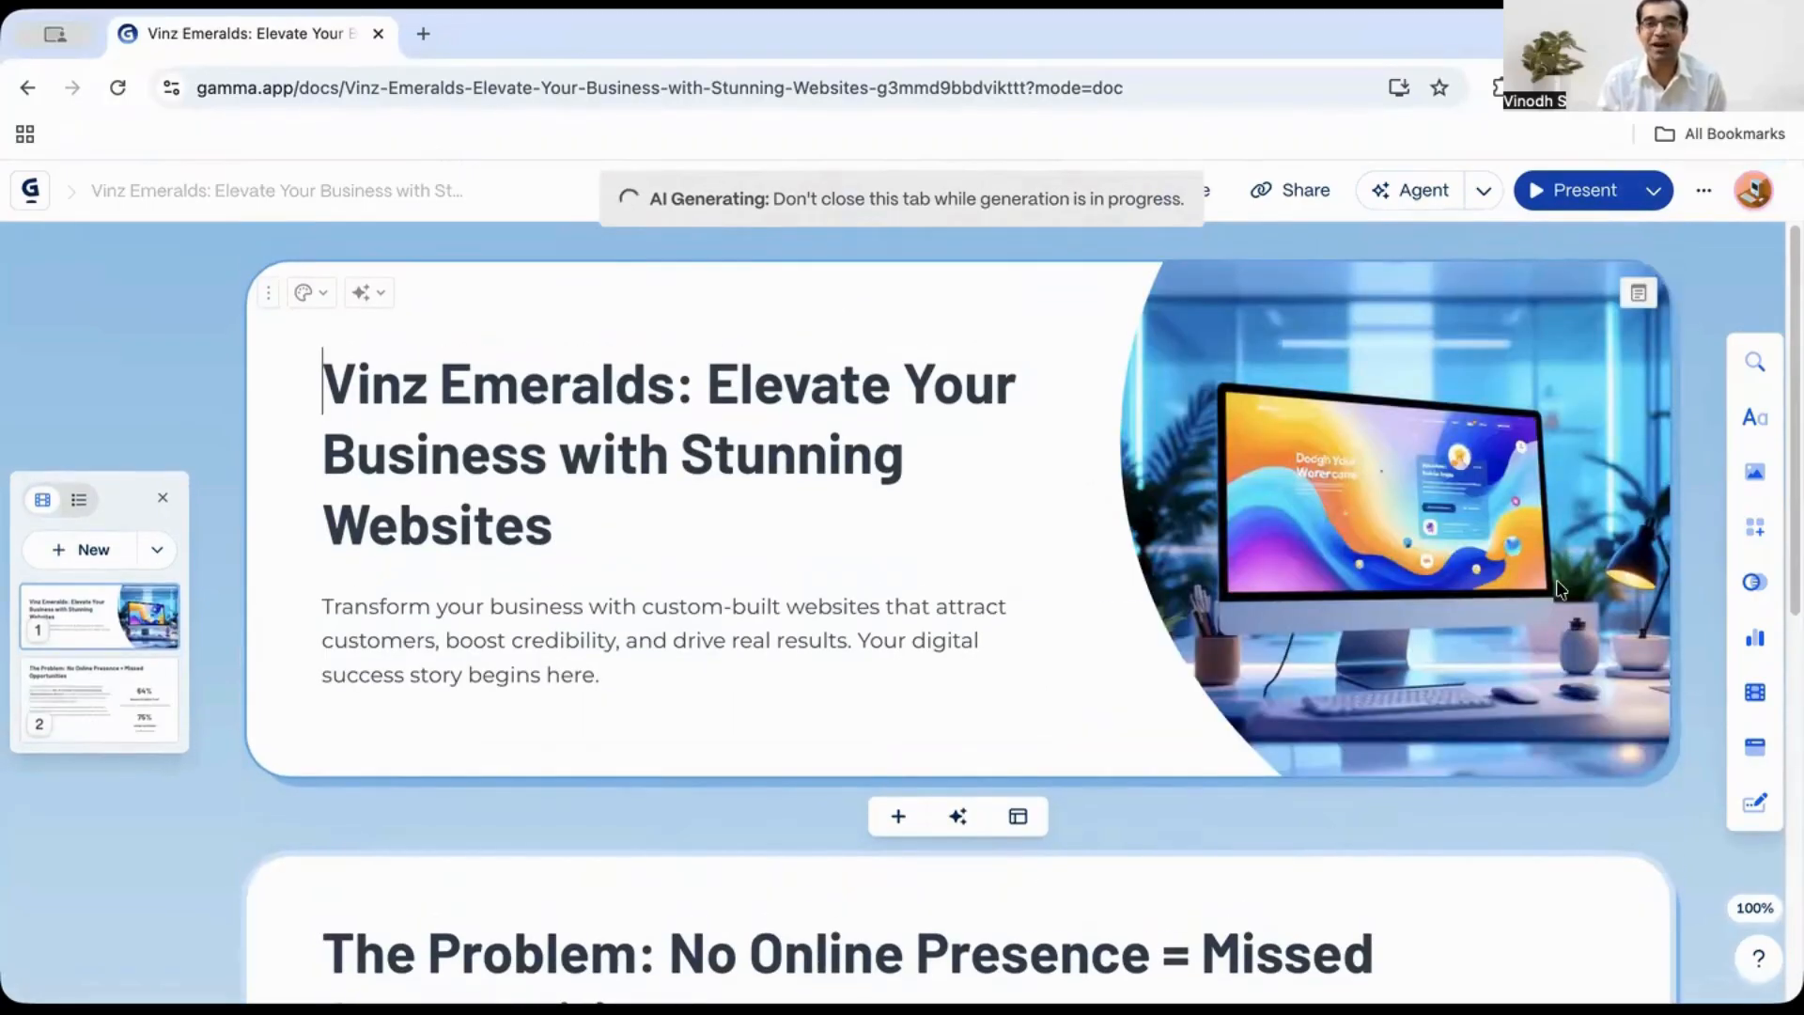
scroll(1352, 686, down, 15)
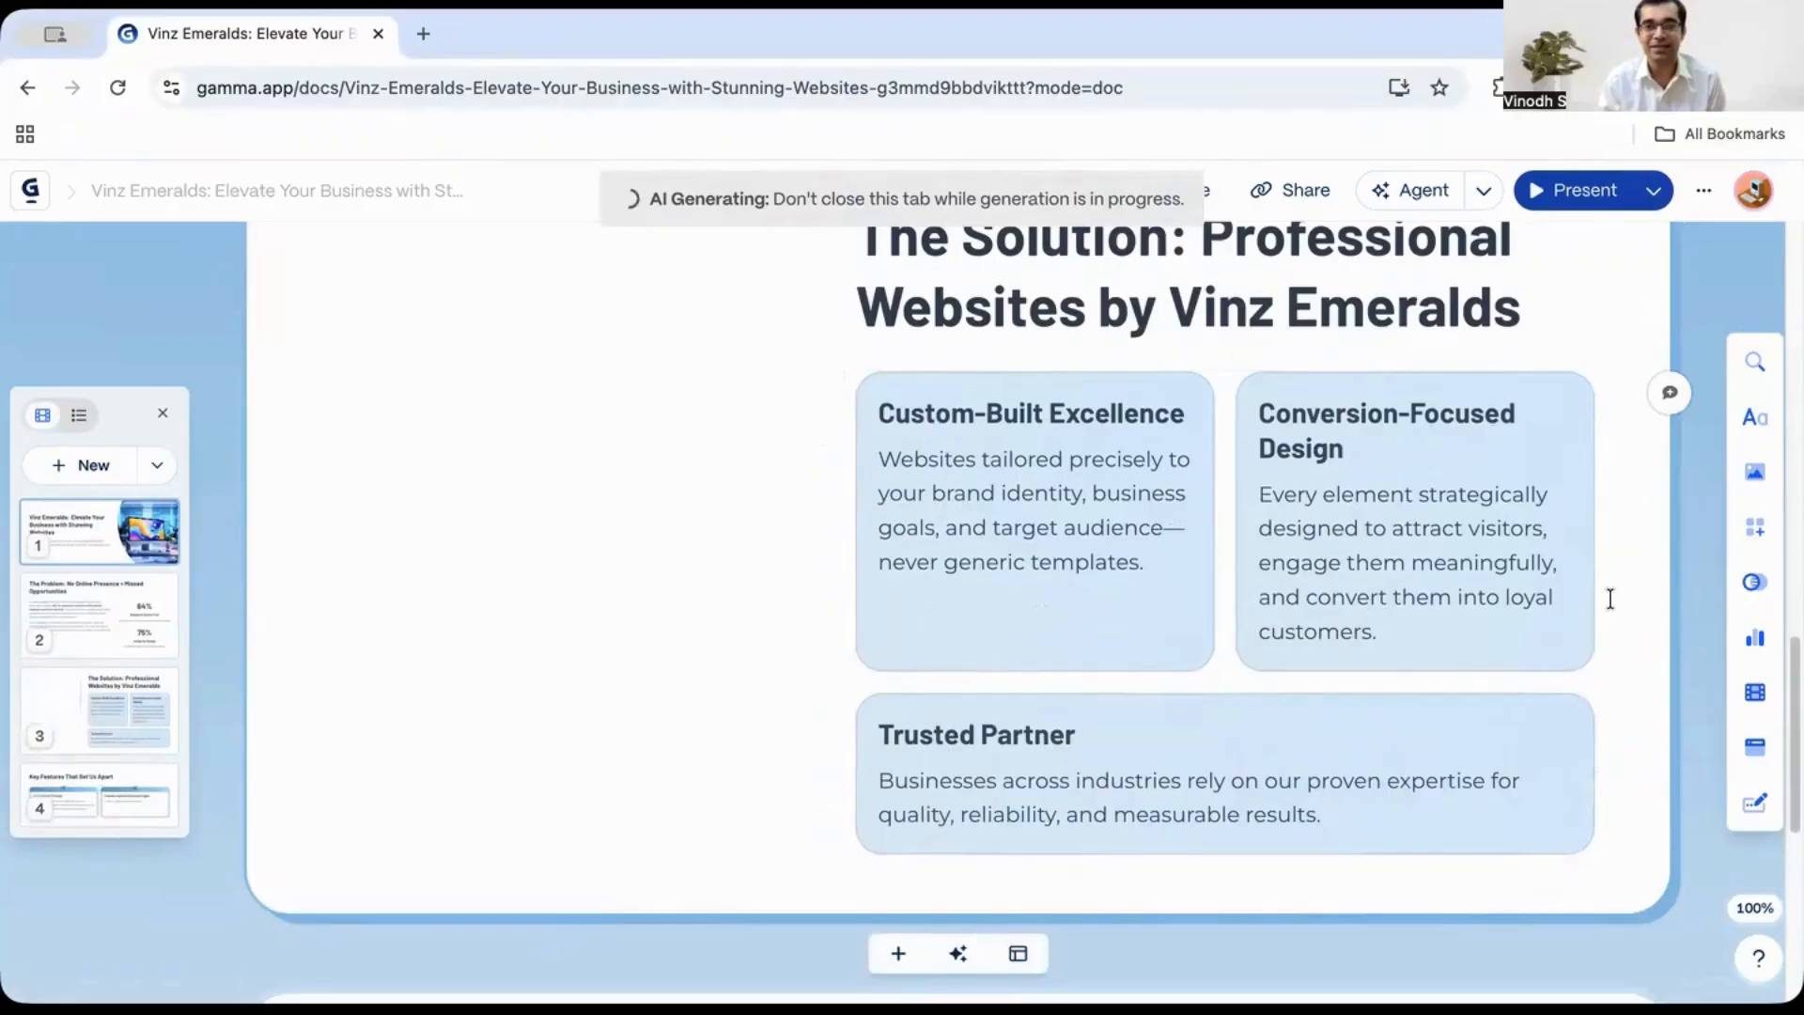
scroll(1605, 611, up, 8)
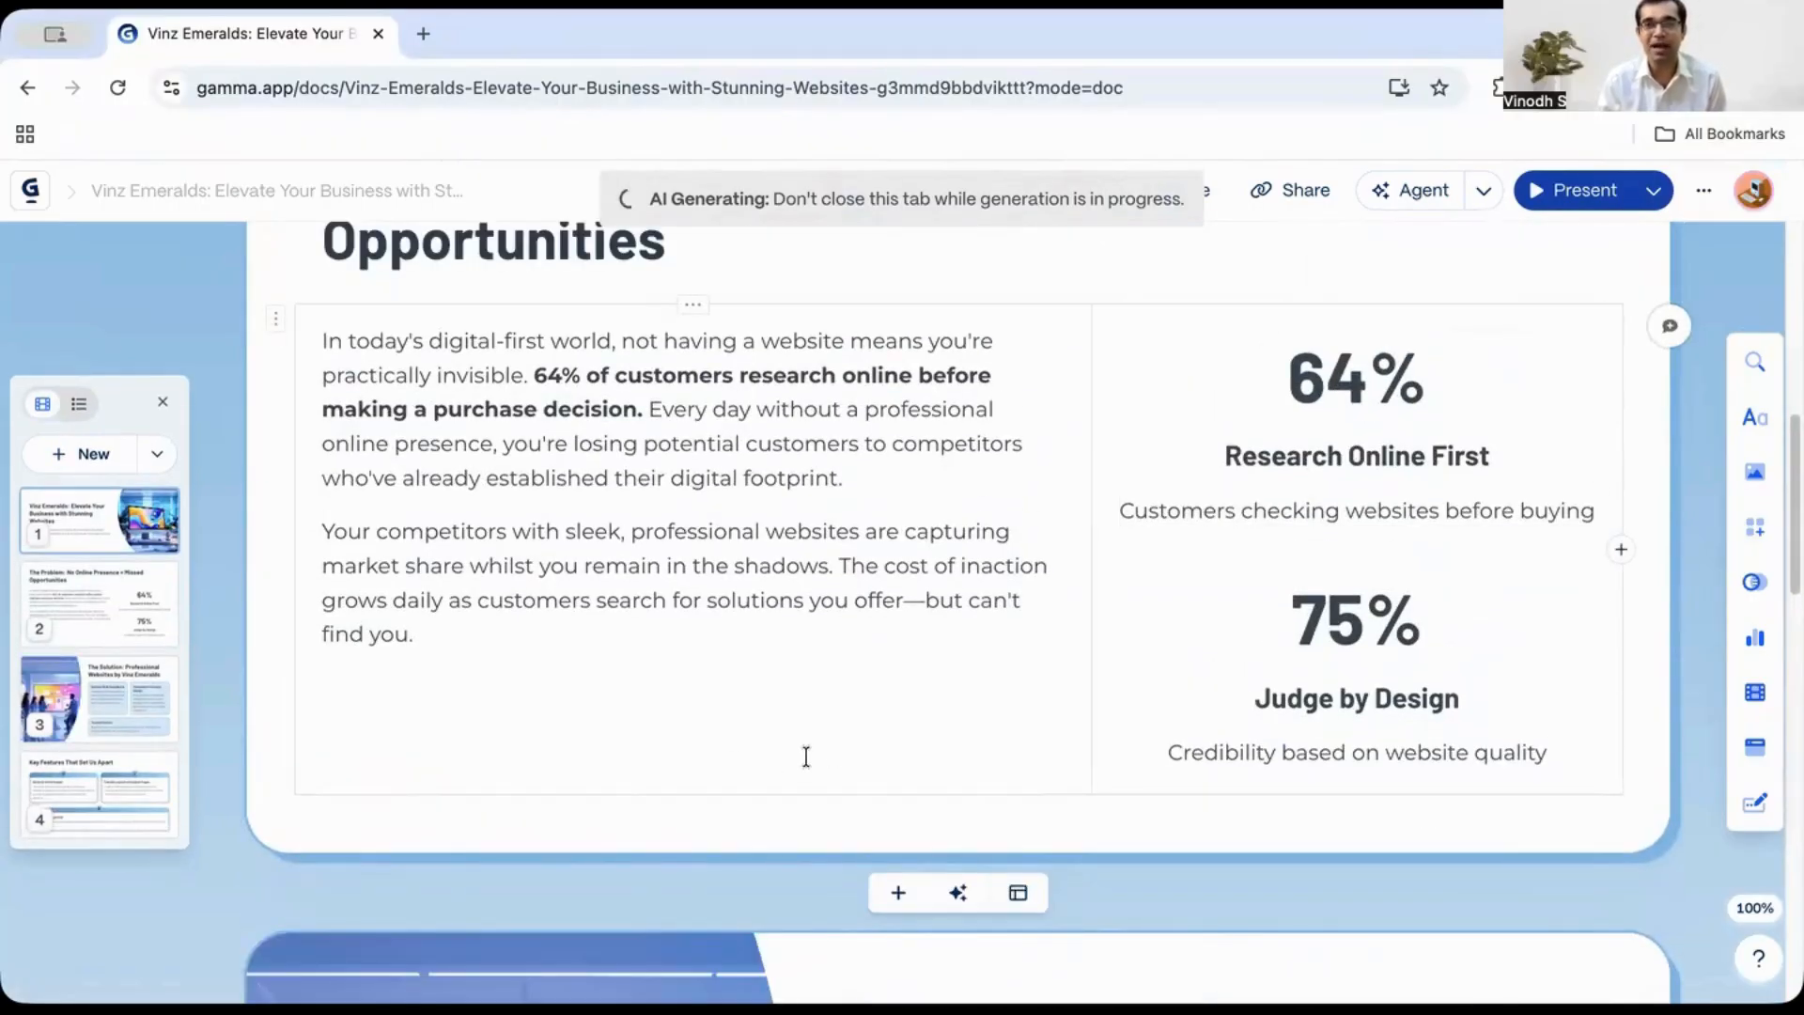
scroll(847, 724, down, 4)
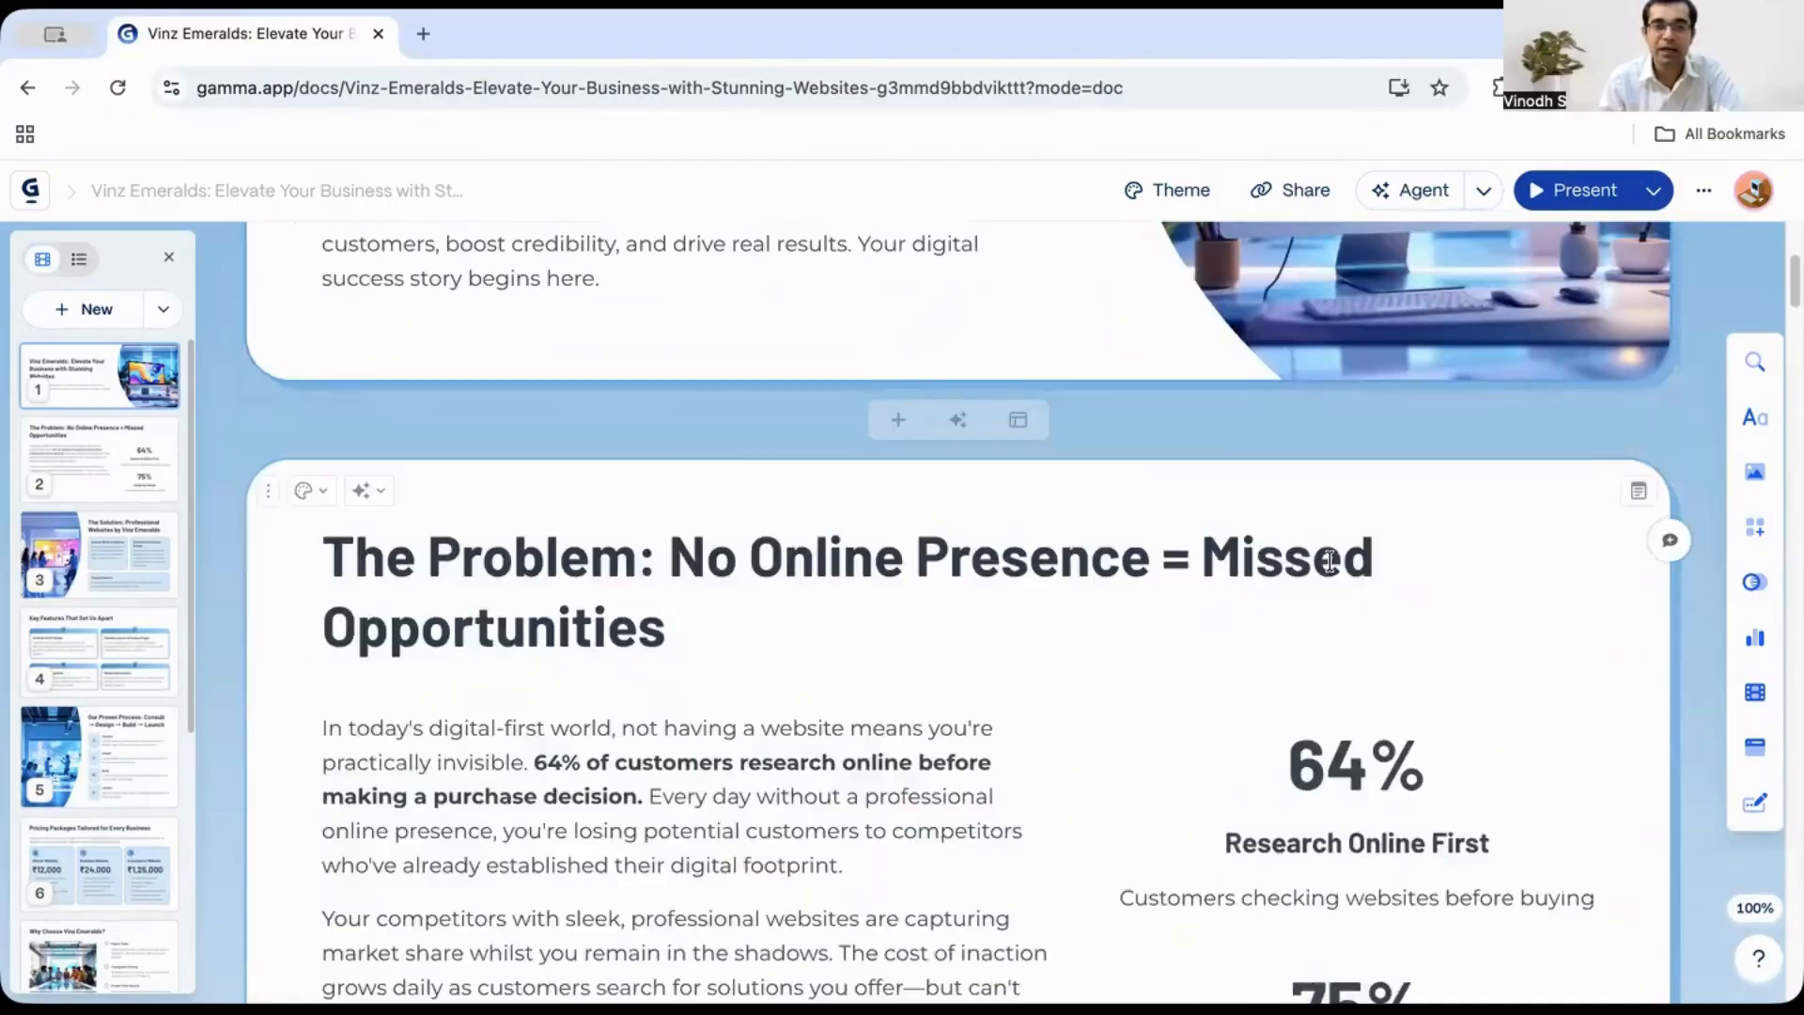
- Scroll through the generated presentation to review every card from problem to closing call-to-action
scroll(1364, 571, down, 9)
scroll(1364, 571, down, 15)
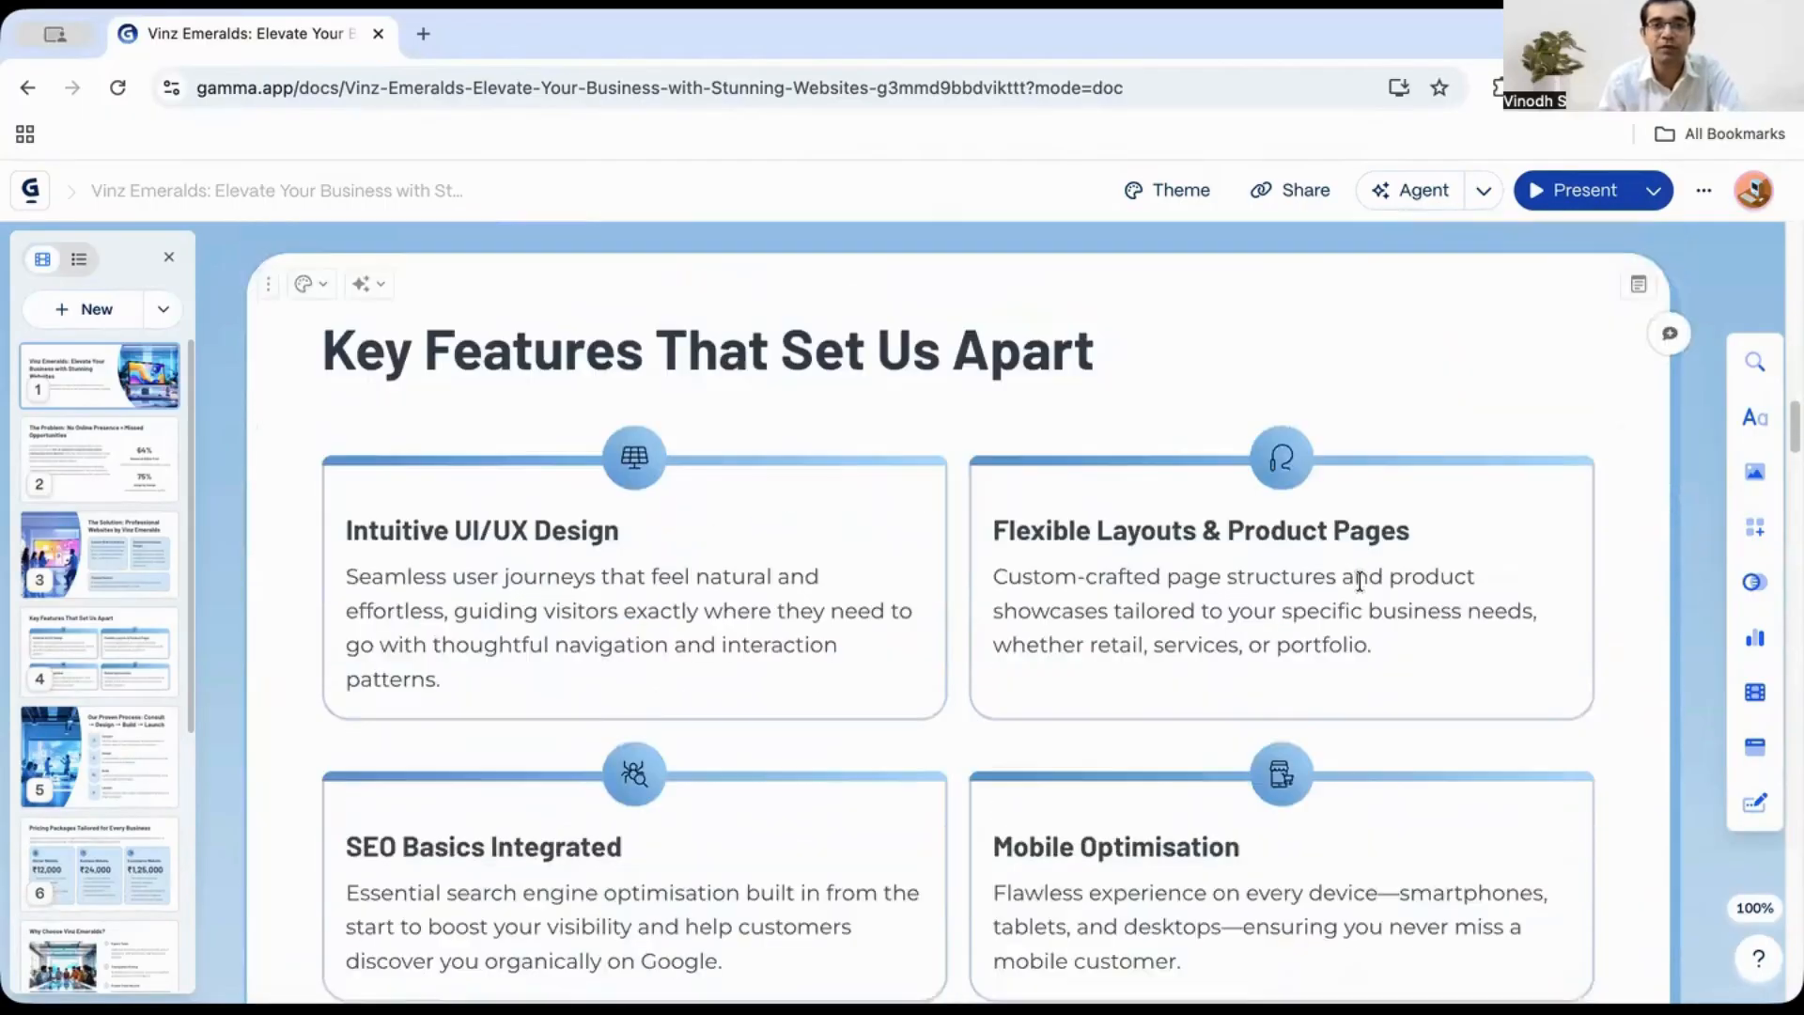
scroll(1366, 573, down, 15)
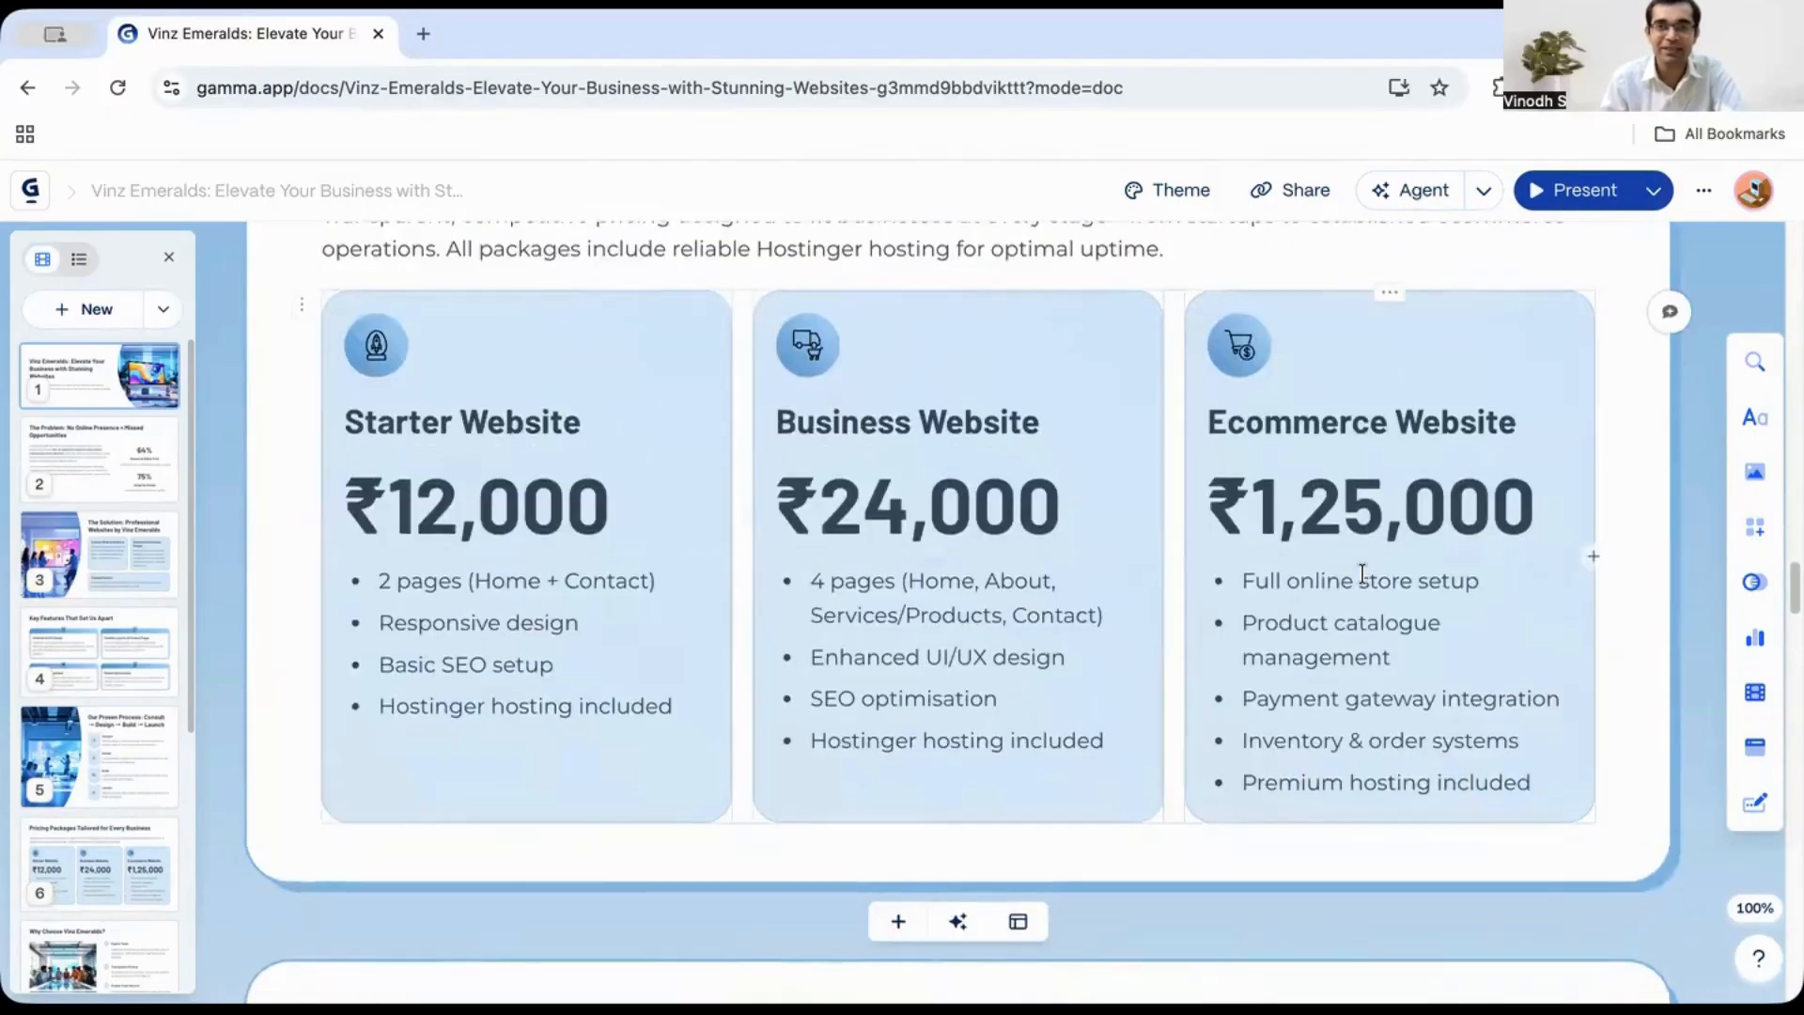
scroll(1362, 575, down, 10)
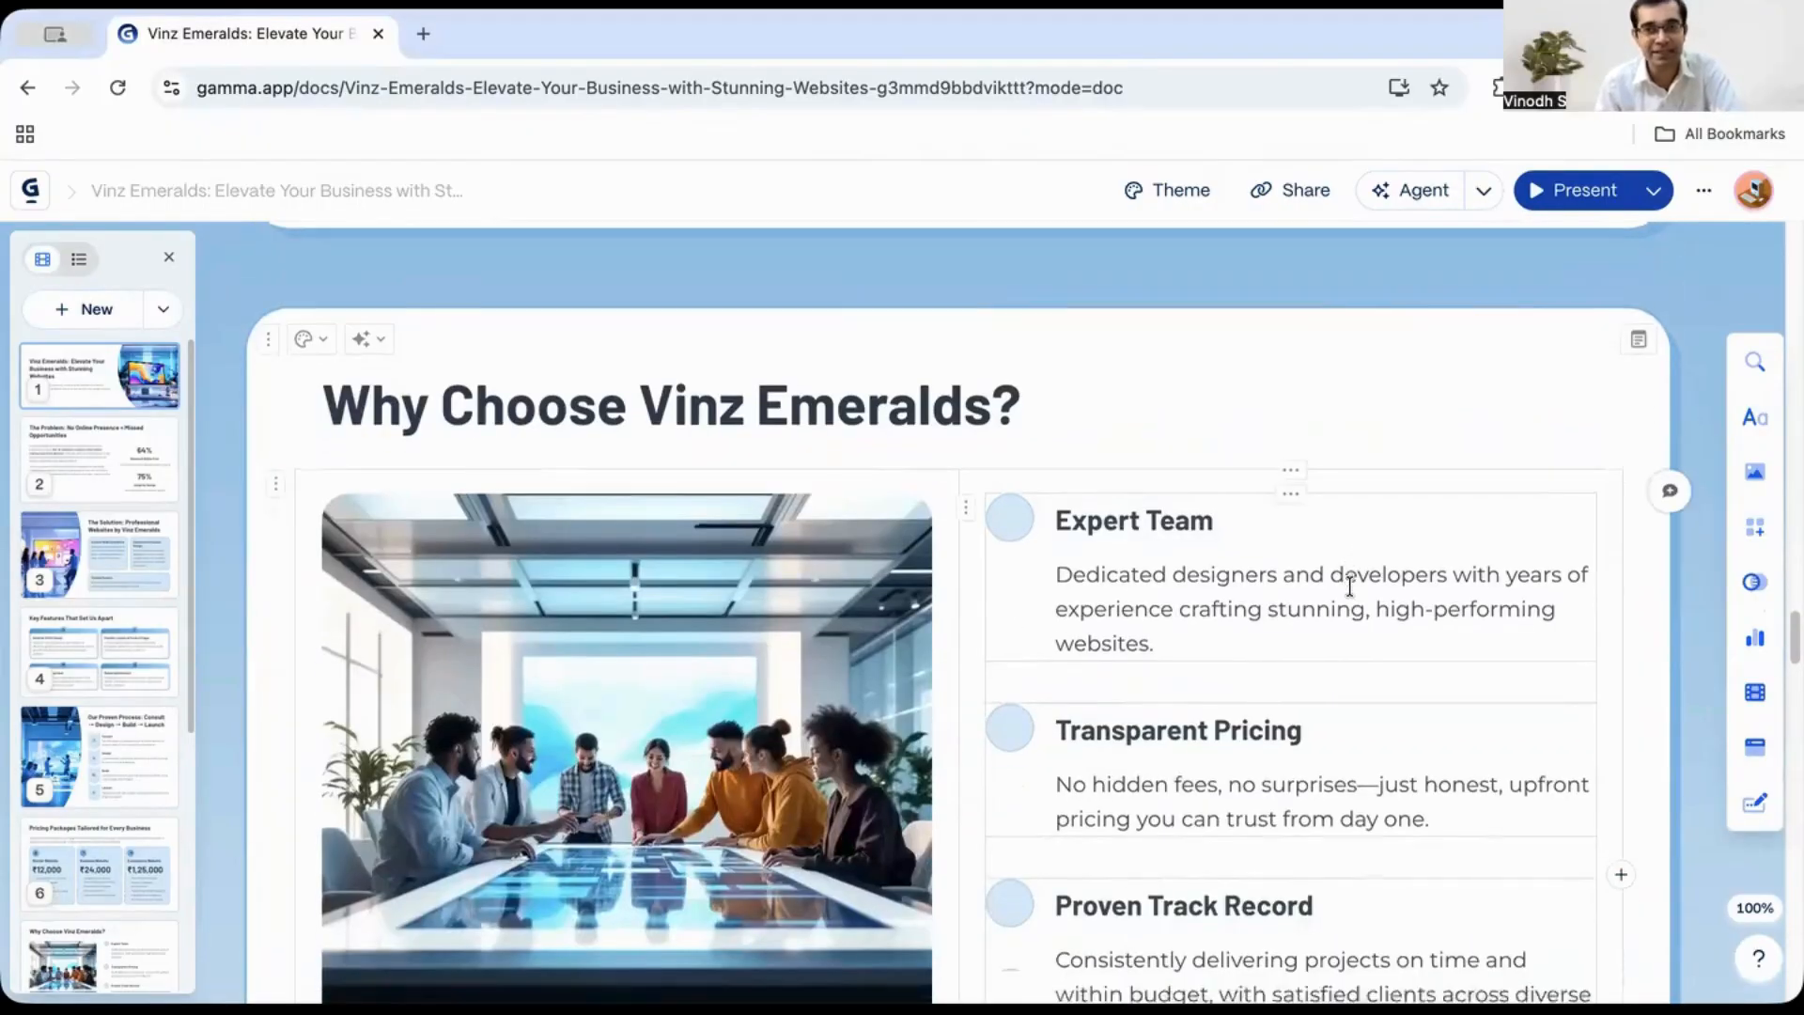
scroll(1374, 581, up, 8)
scroll(1371, 583, down, 15)
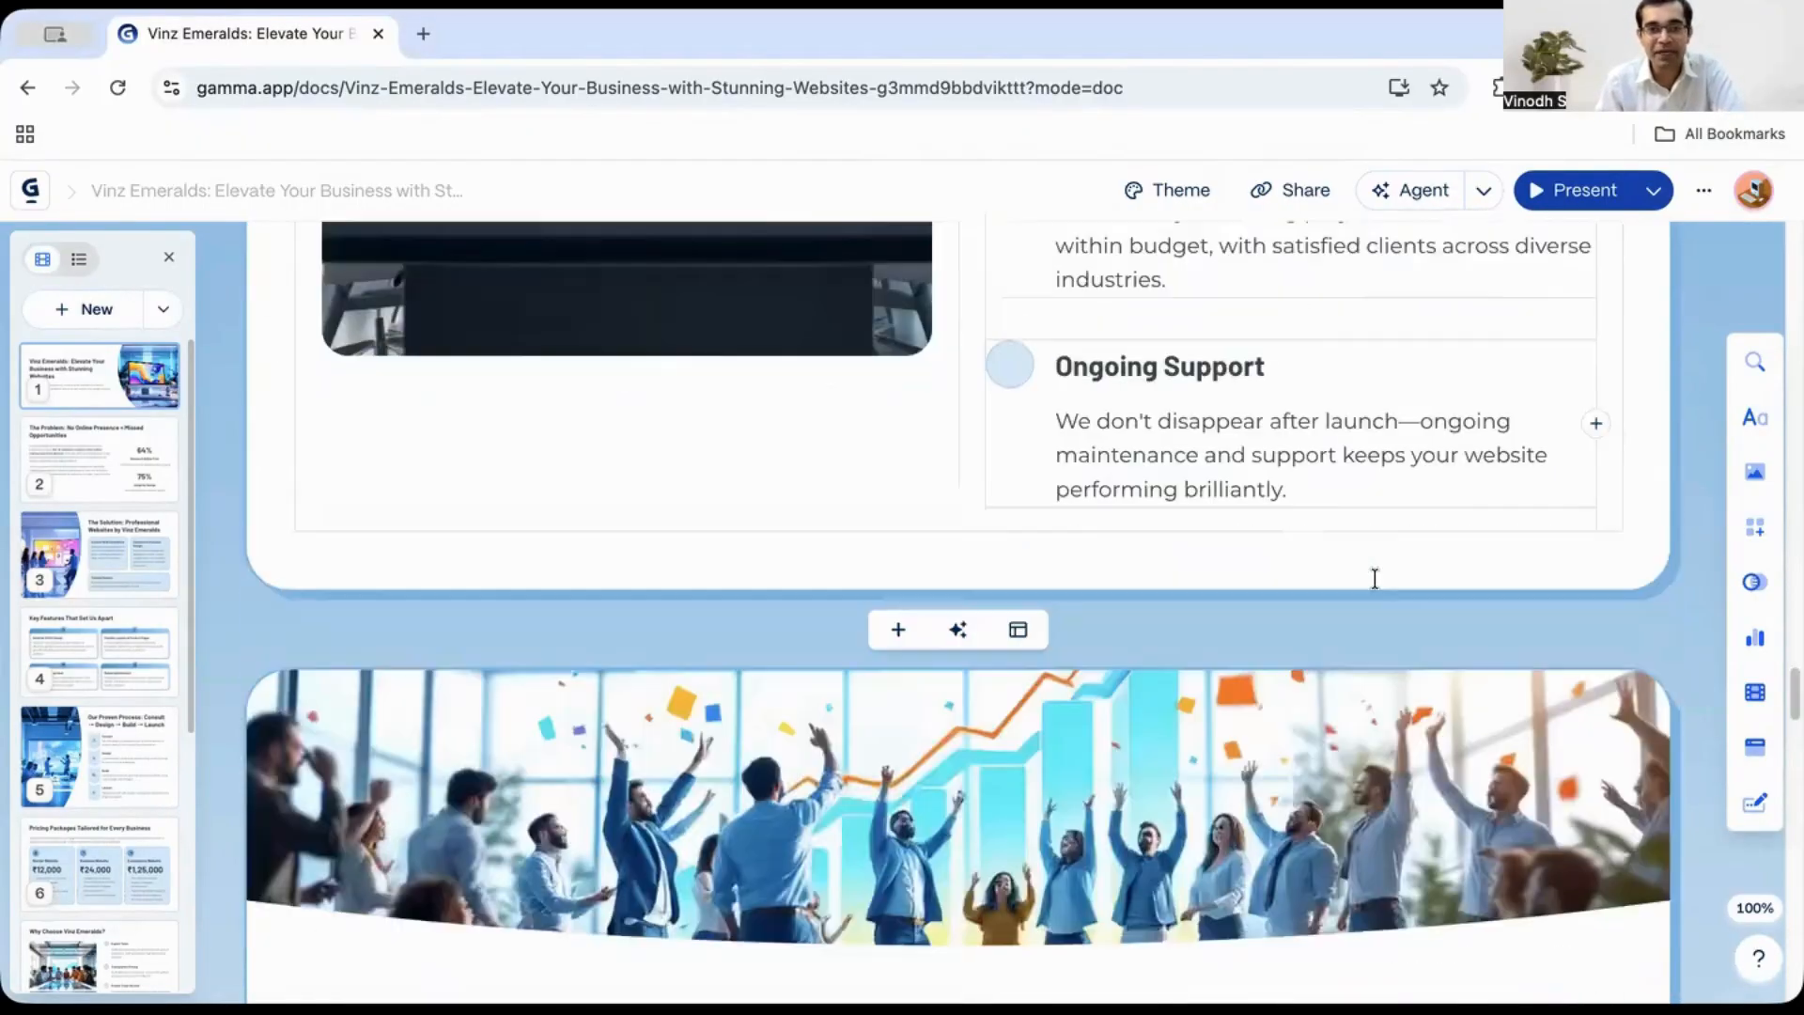
scroll(1367, 583, up, 2)
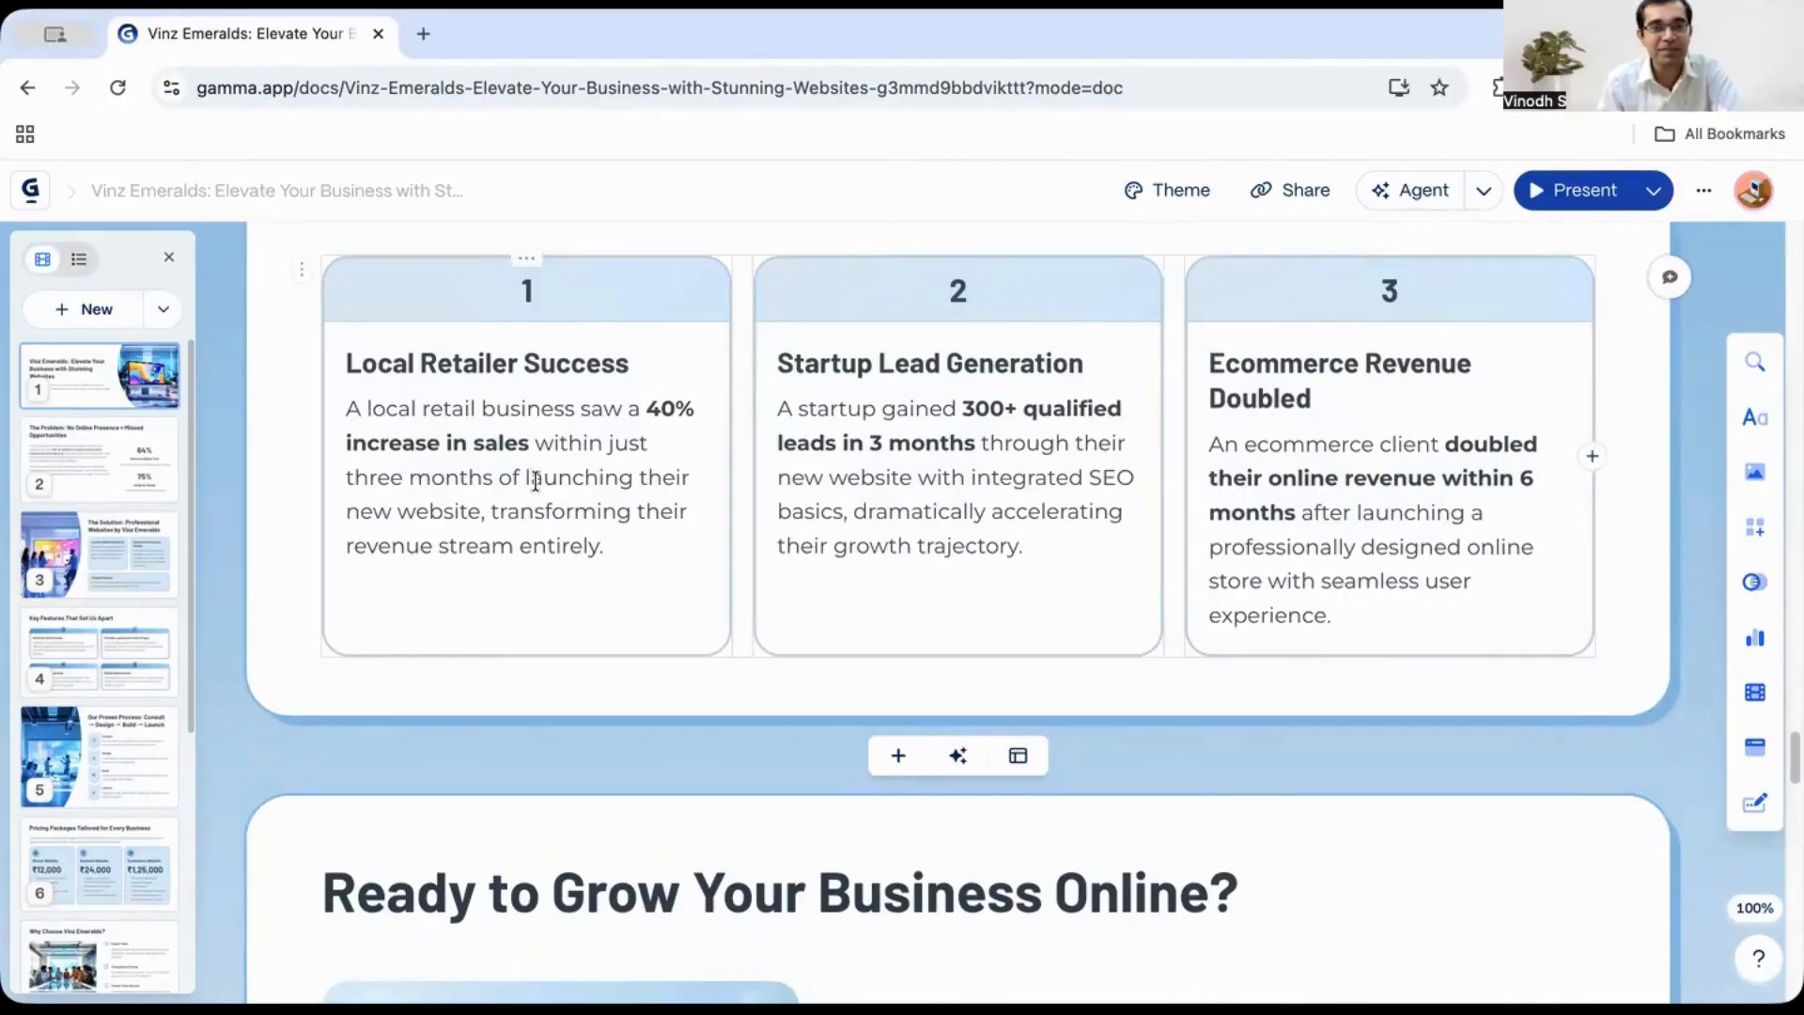
scroll(536, 481, down, 20)
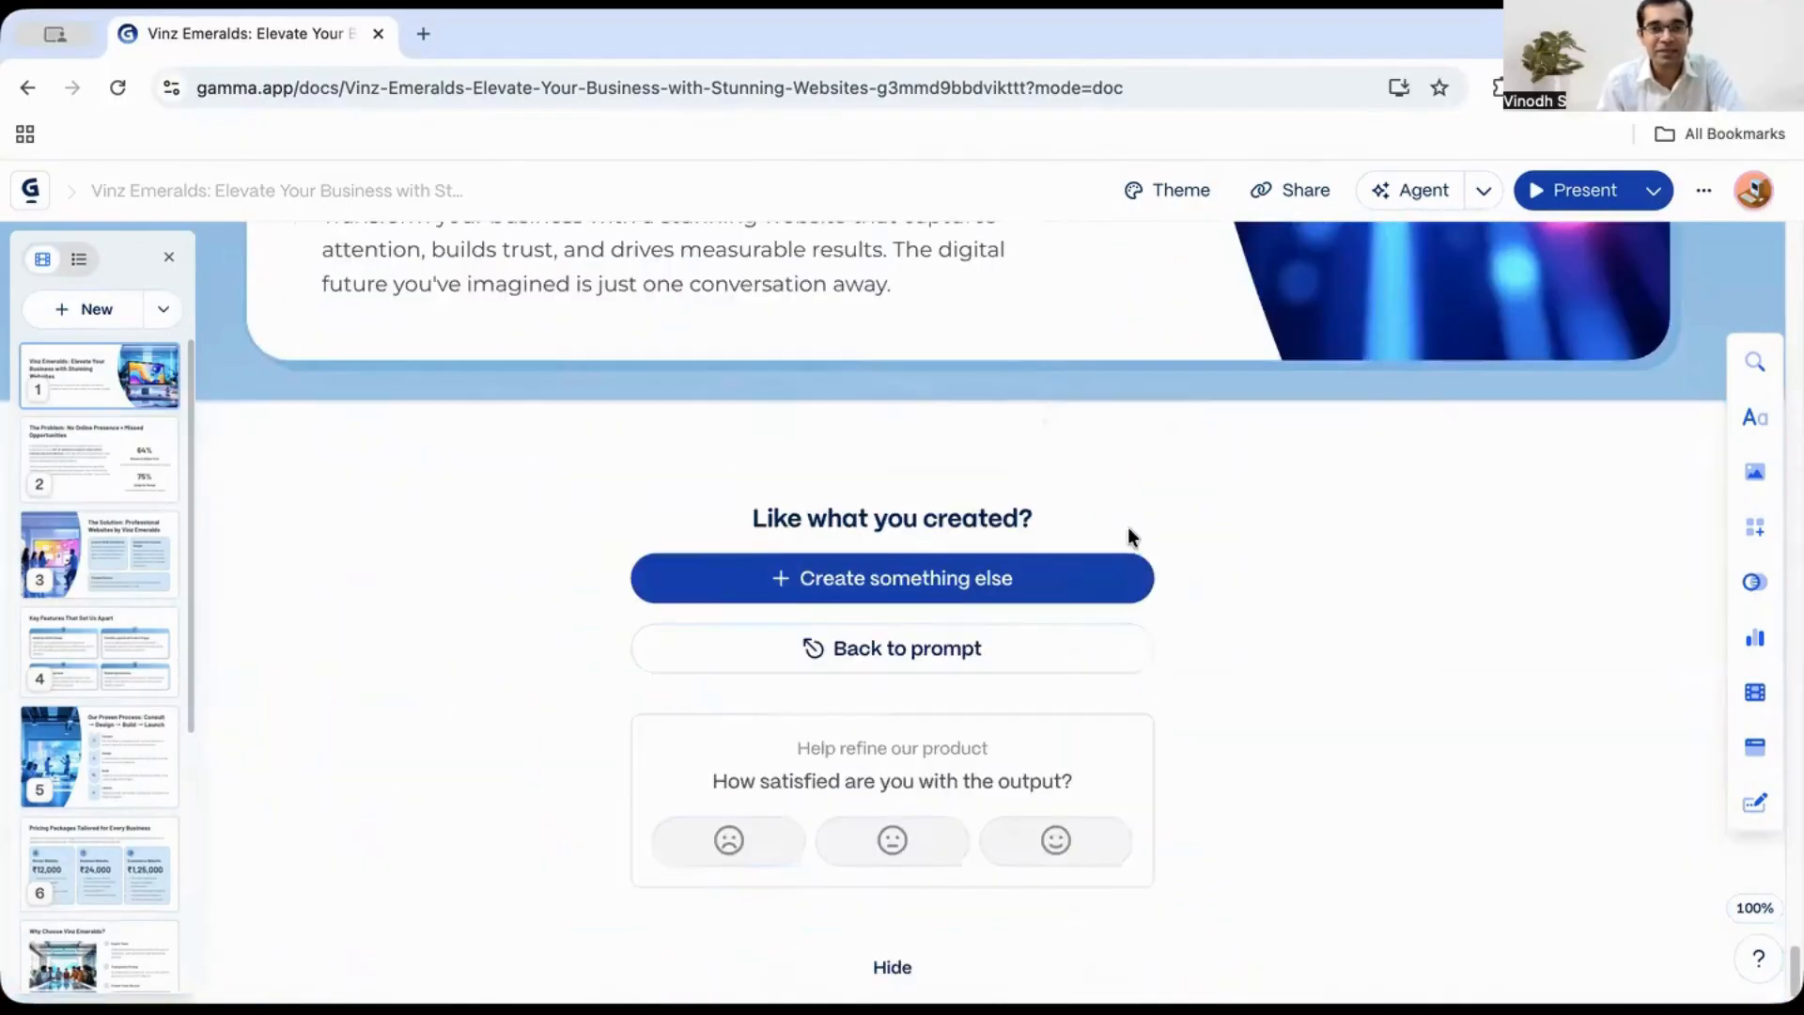
scroll(1157, 524, up, 15)
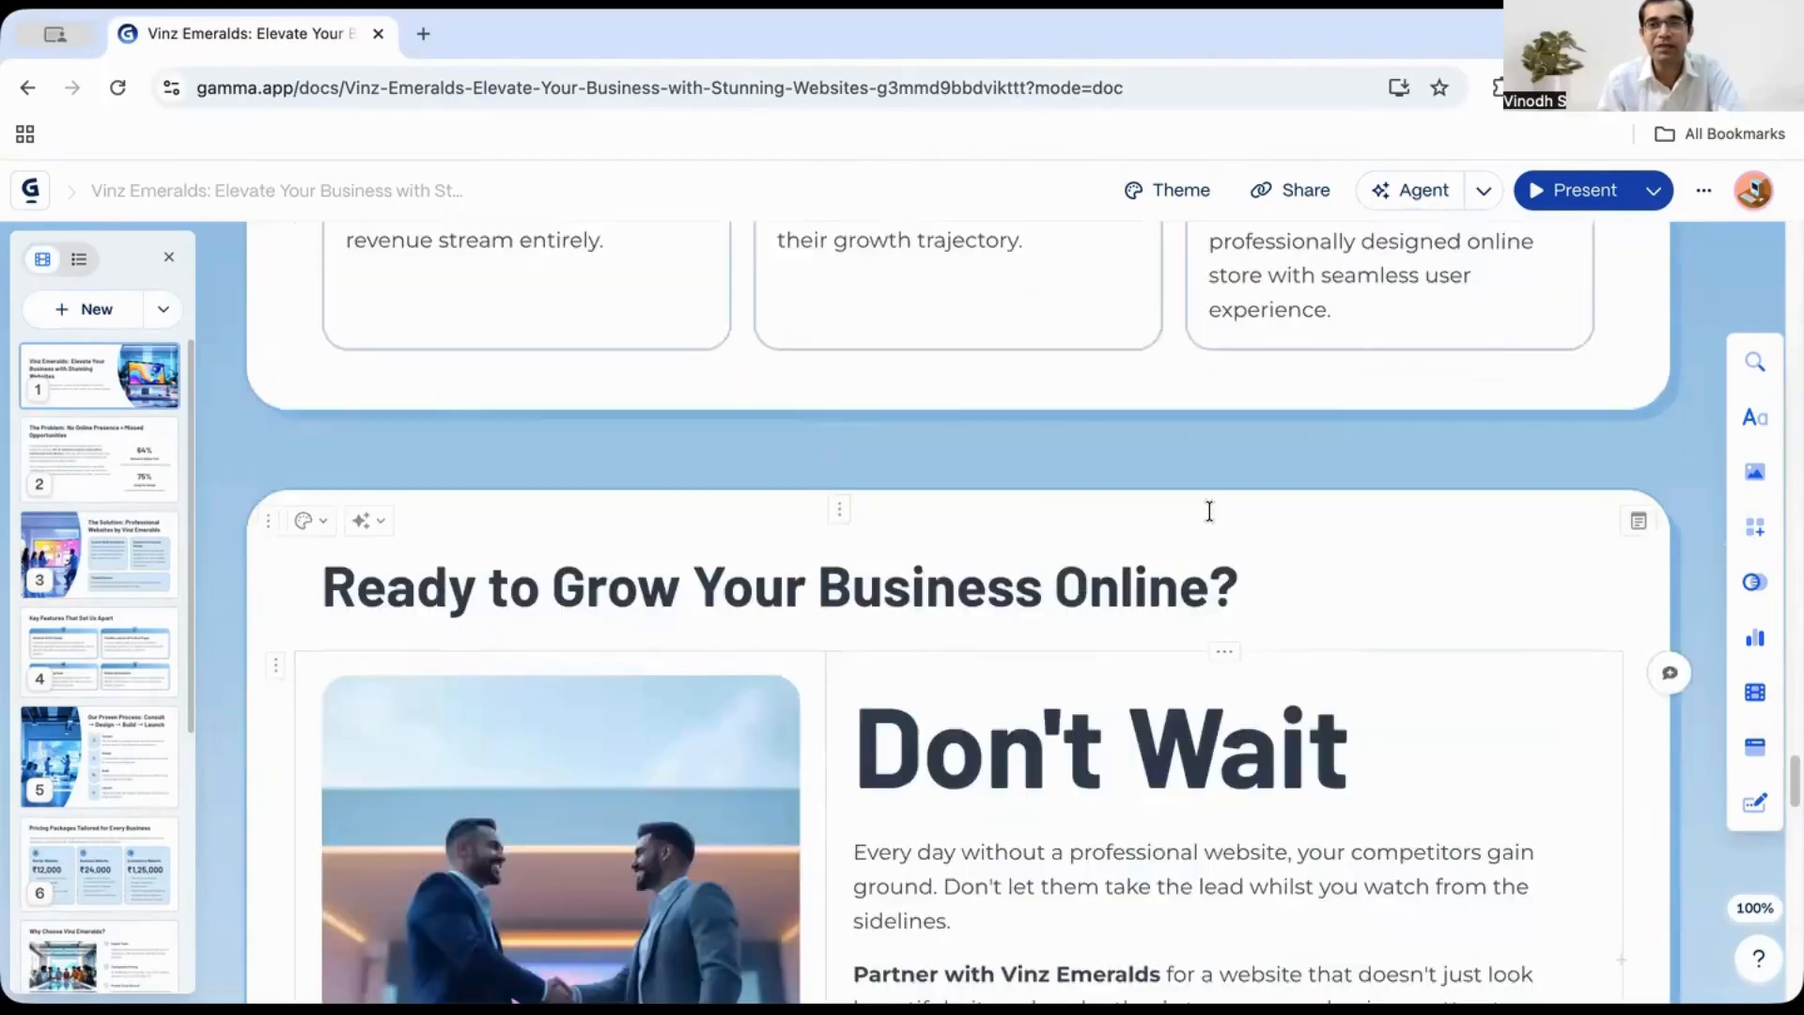
scroll(1208, 511, up, 20)
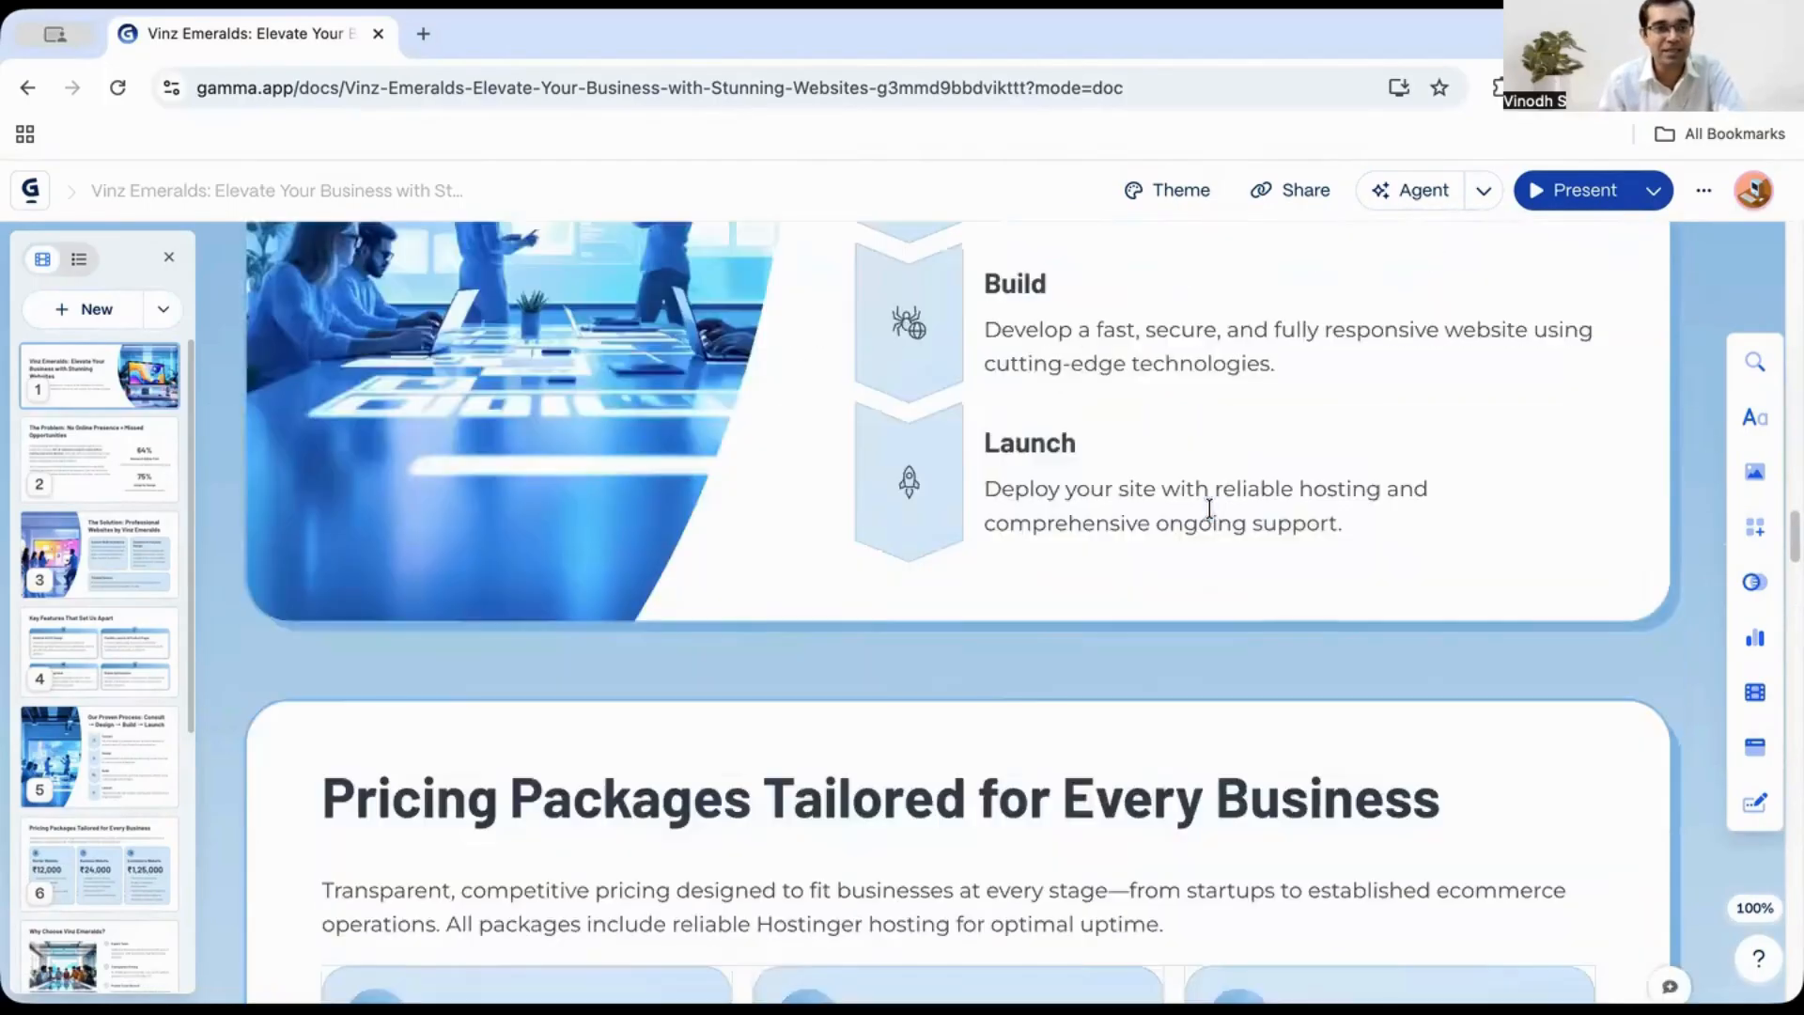
scroll(1209, 508, up, 10)
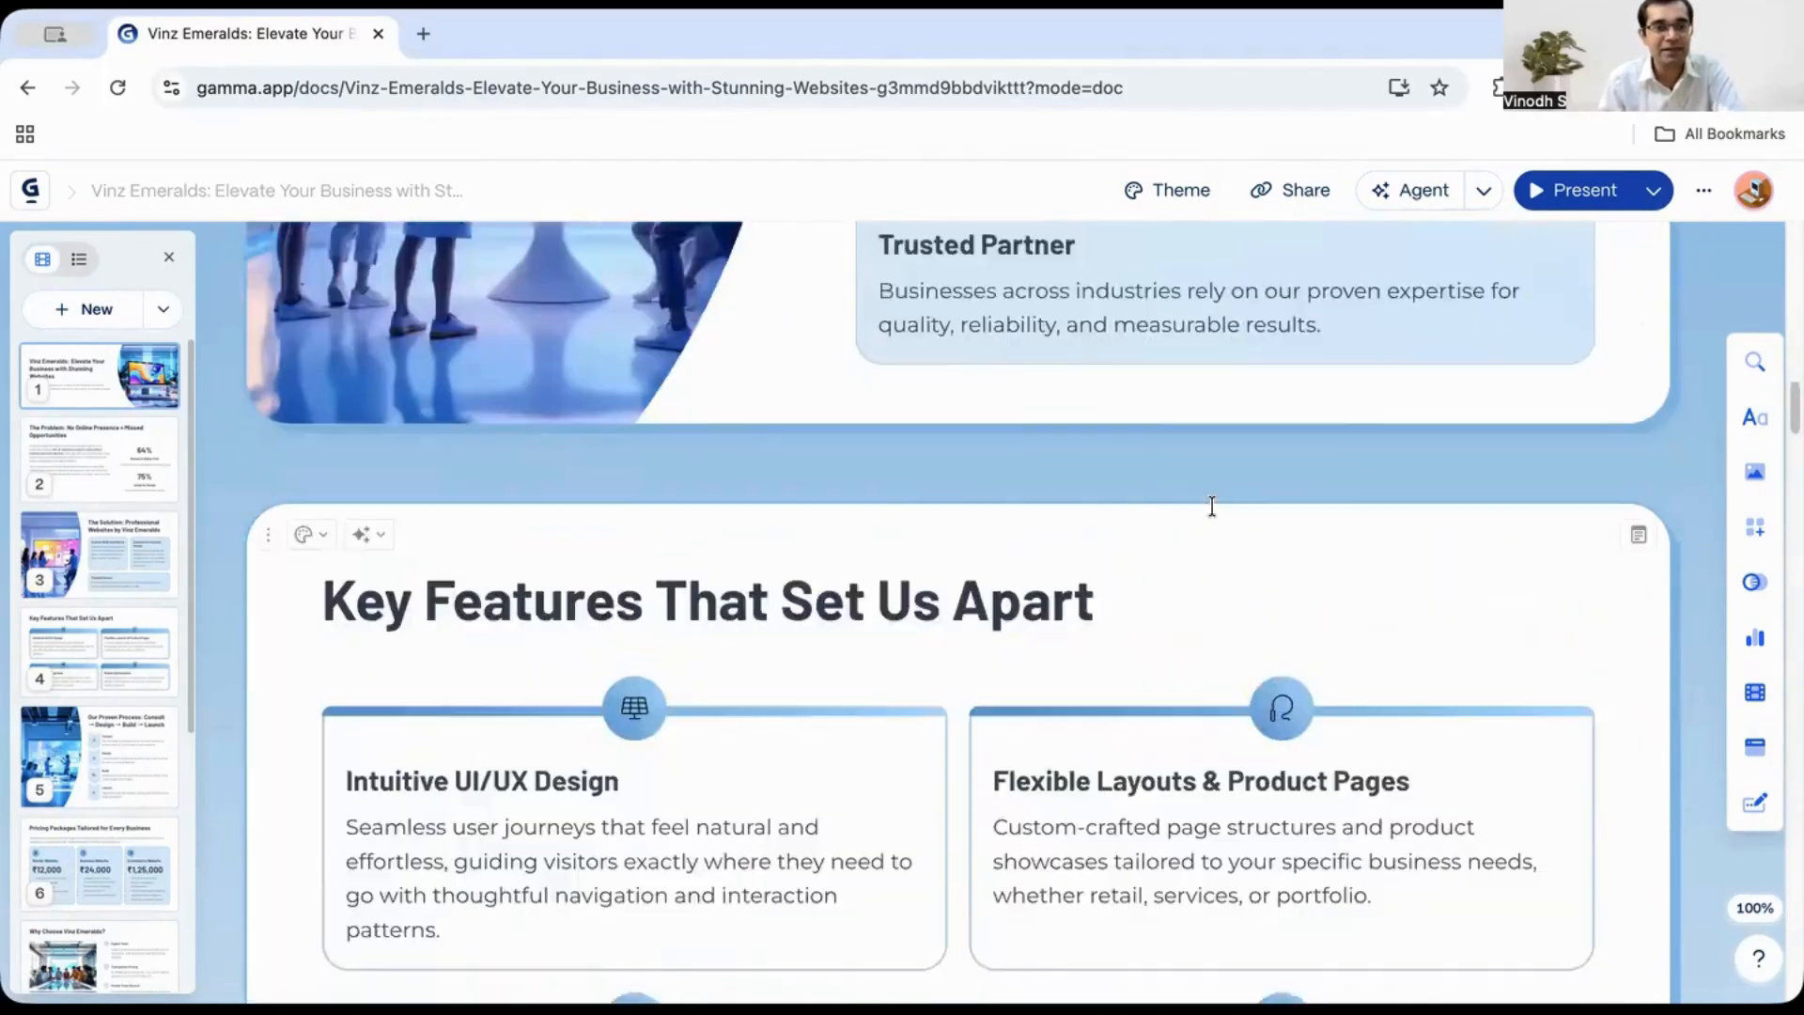
scroll(1212, 505, up, 5)
scroll(624, 592, up, 3)
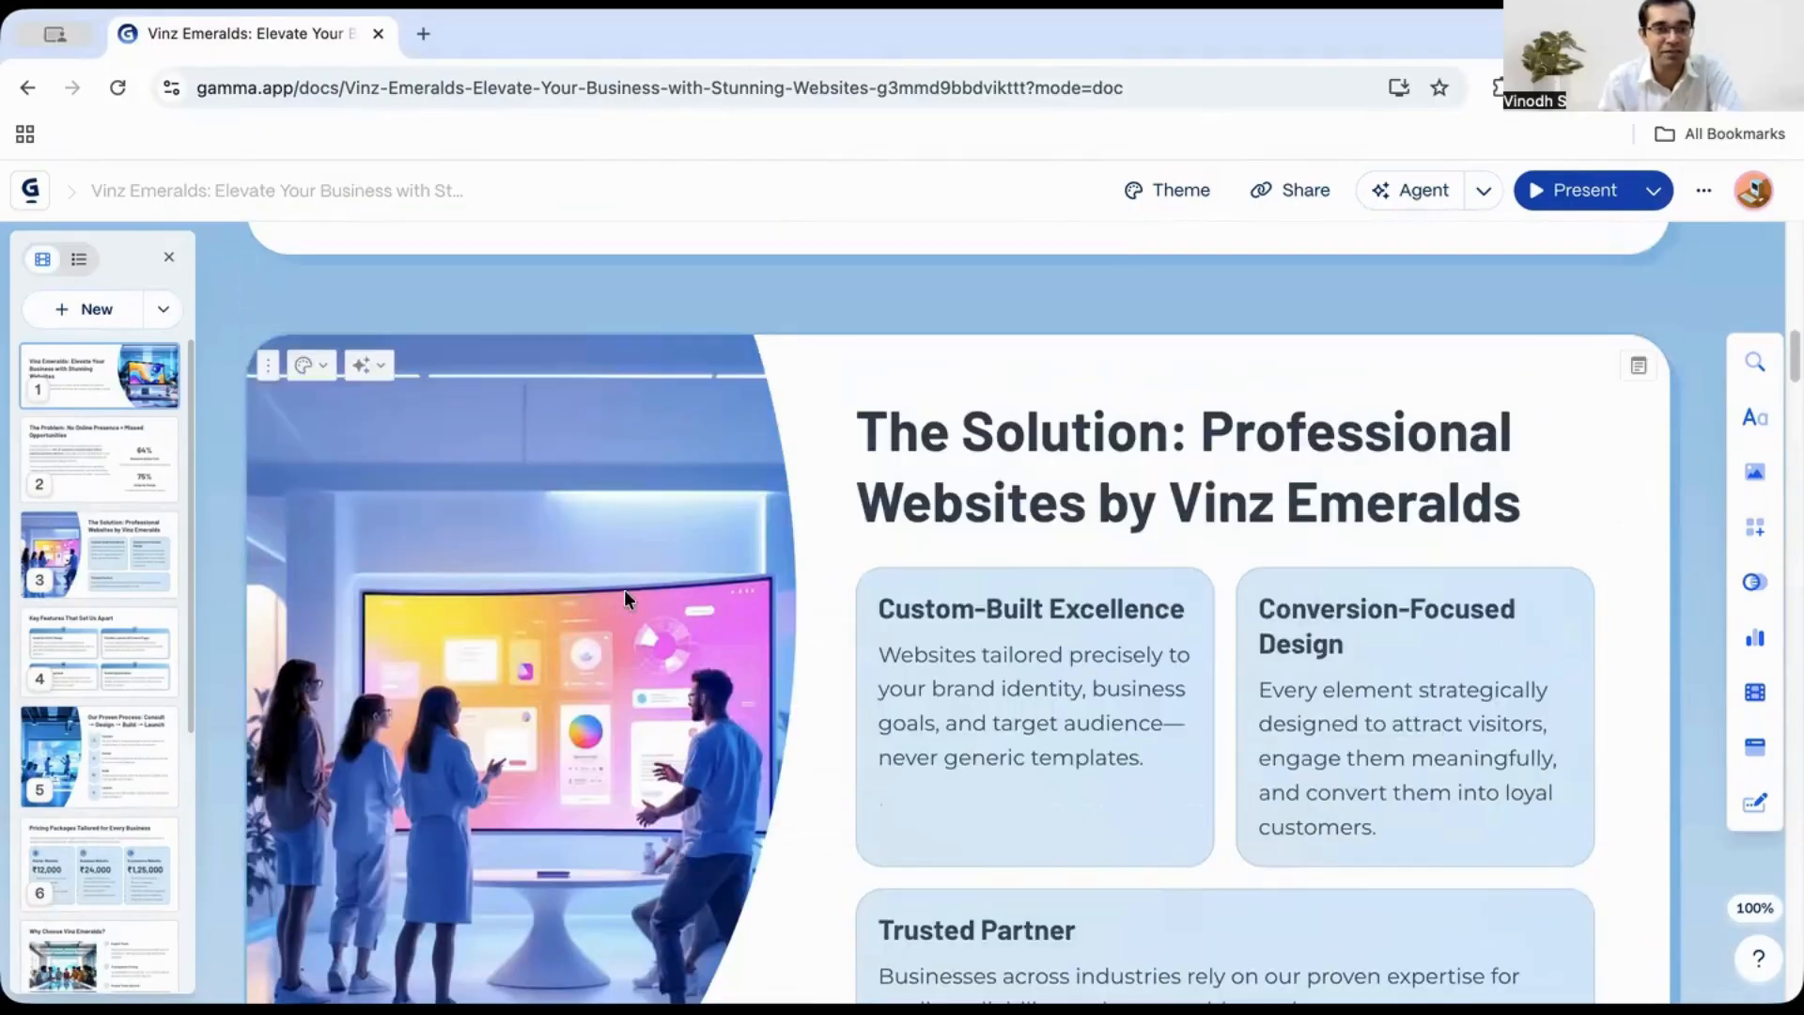
- Ask AI to change the solution card's image and make it more professional, keeping the modified variation
scroll(583, 564, down, 2)
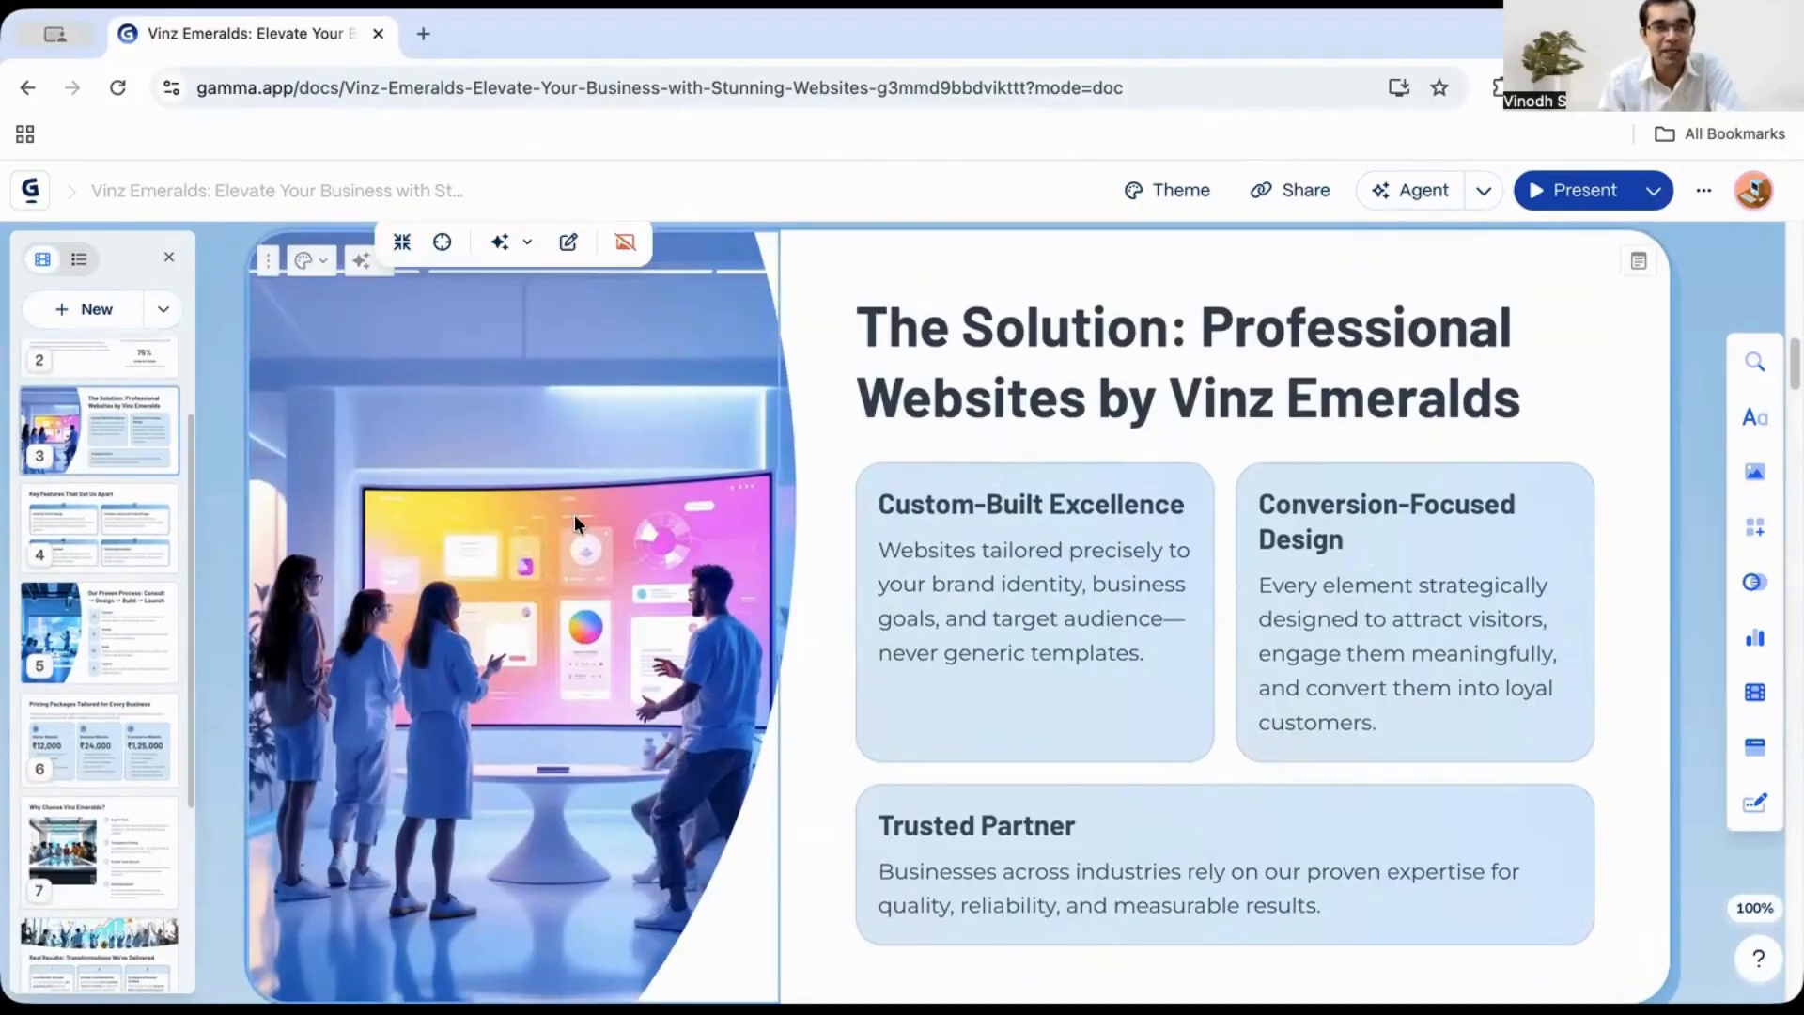
click(500, 247)
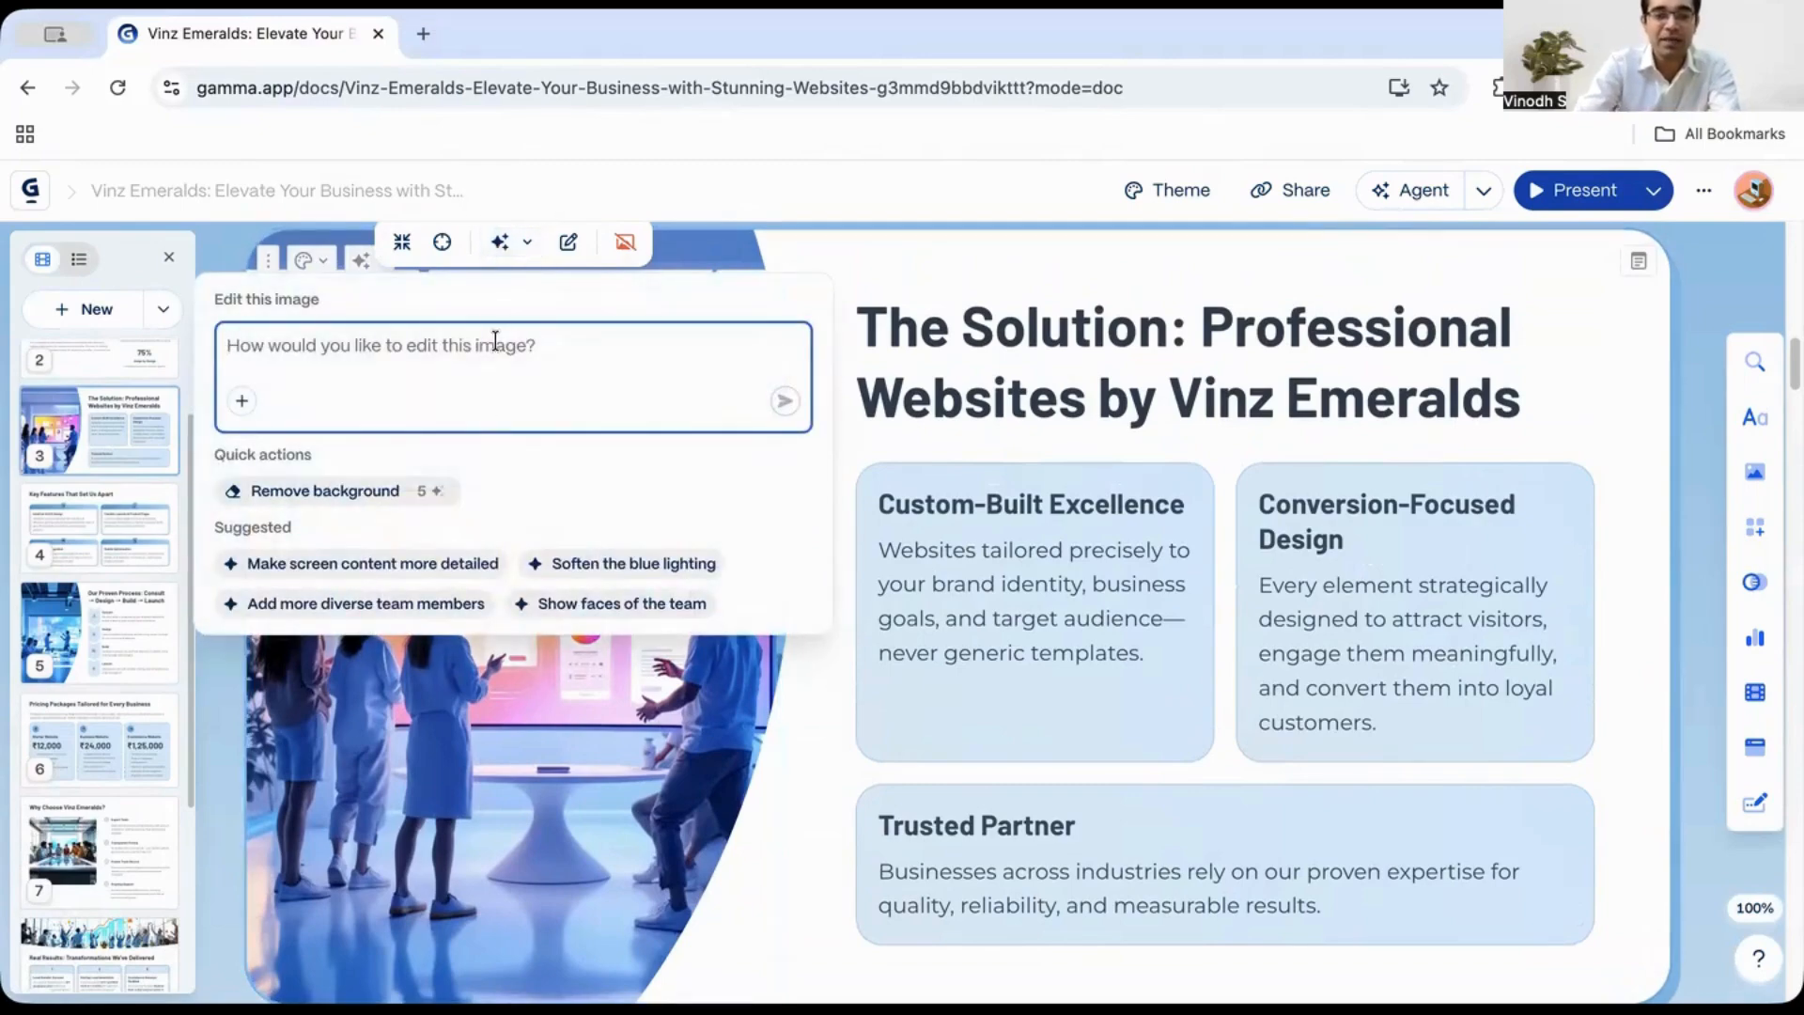
text(Change the image and make it more professional)
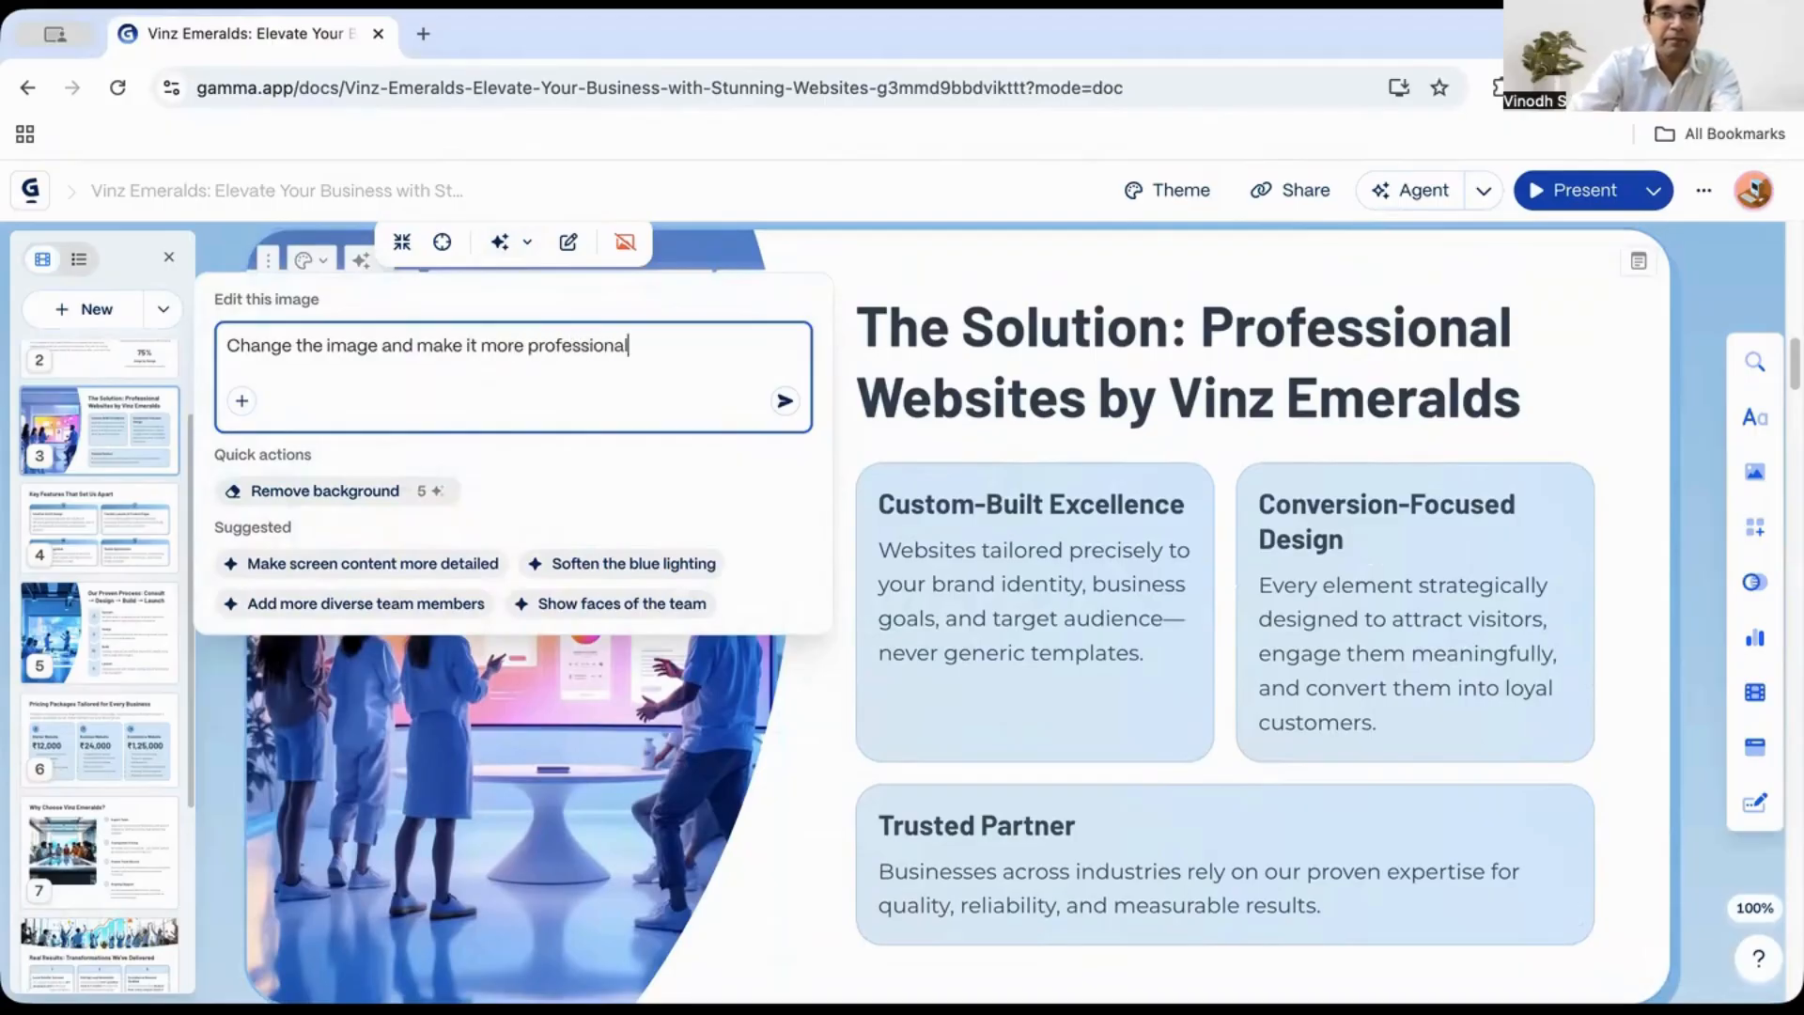
key(Return)
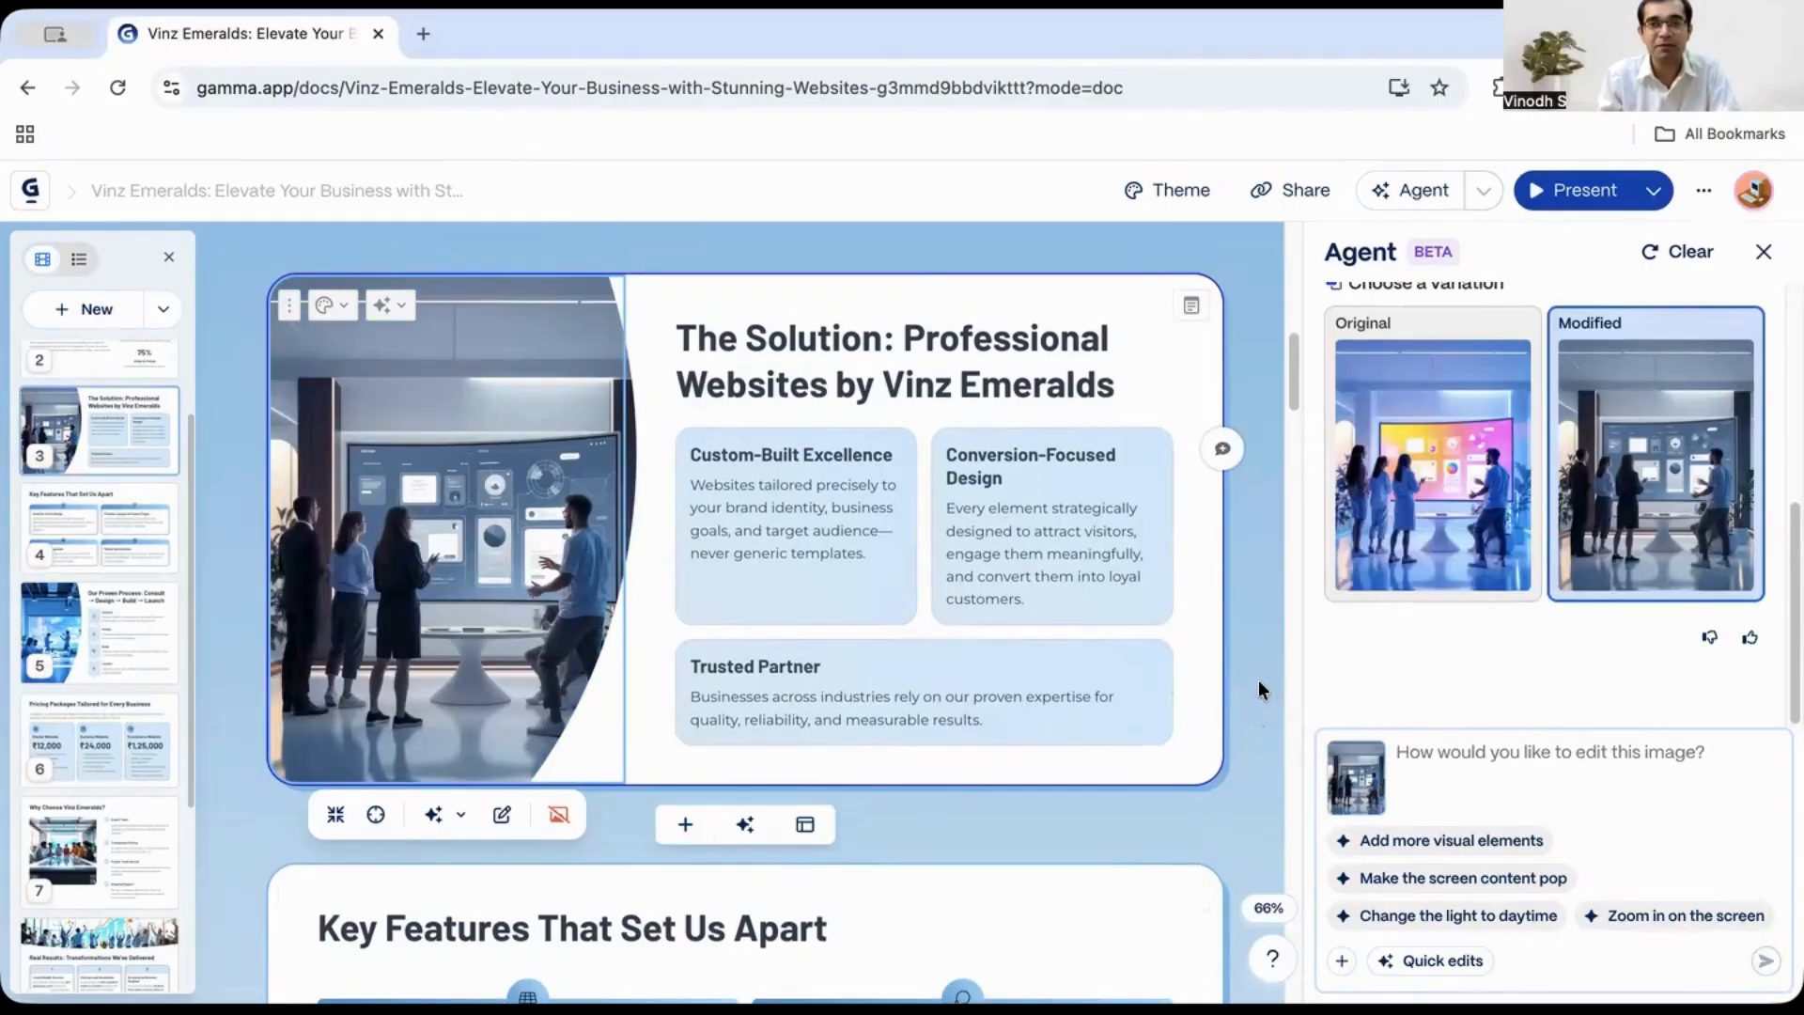
scroll(1253, 682, down, 8)
scroll(1250, 696, up, 10)
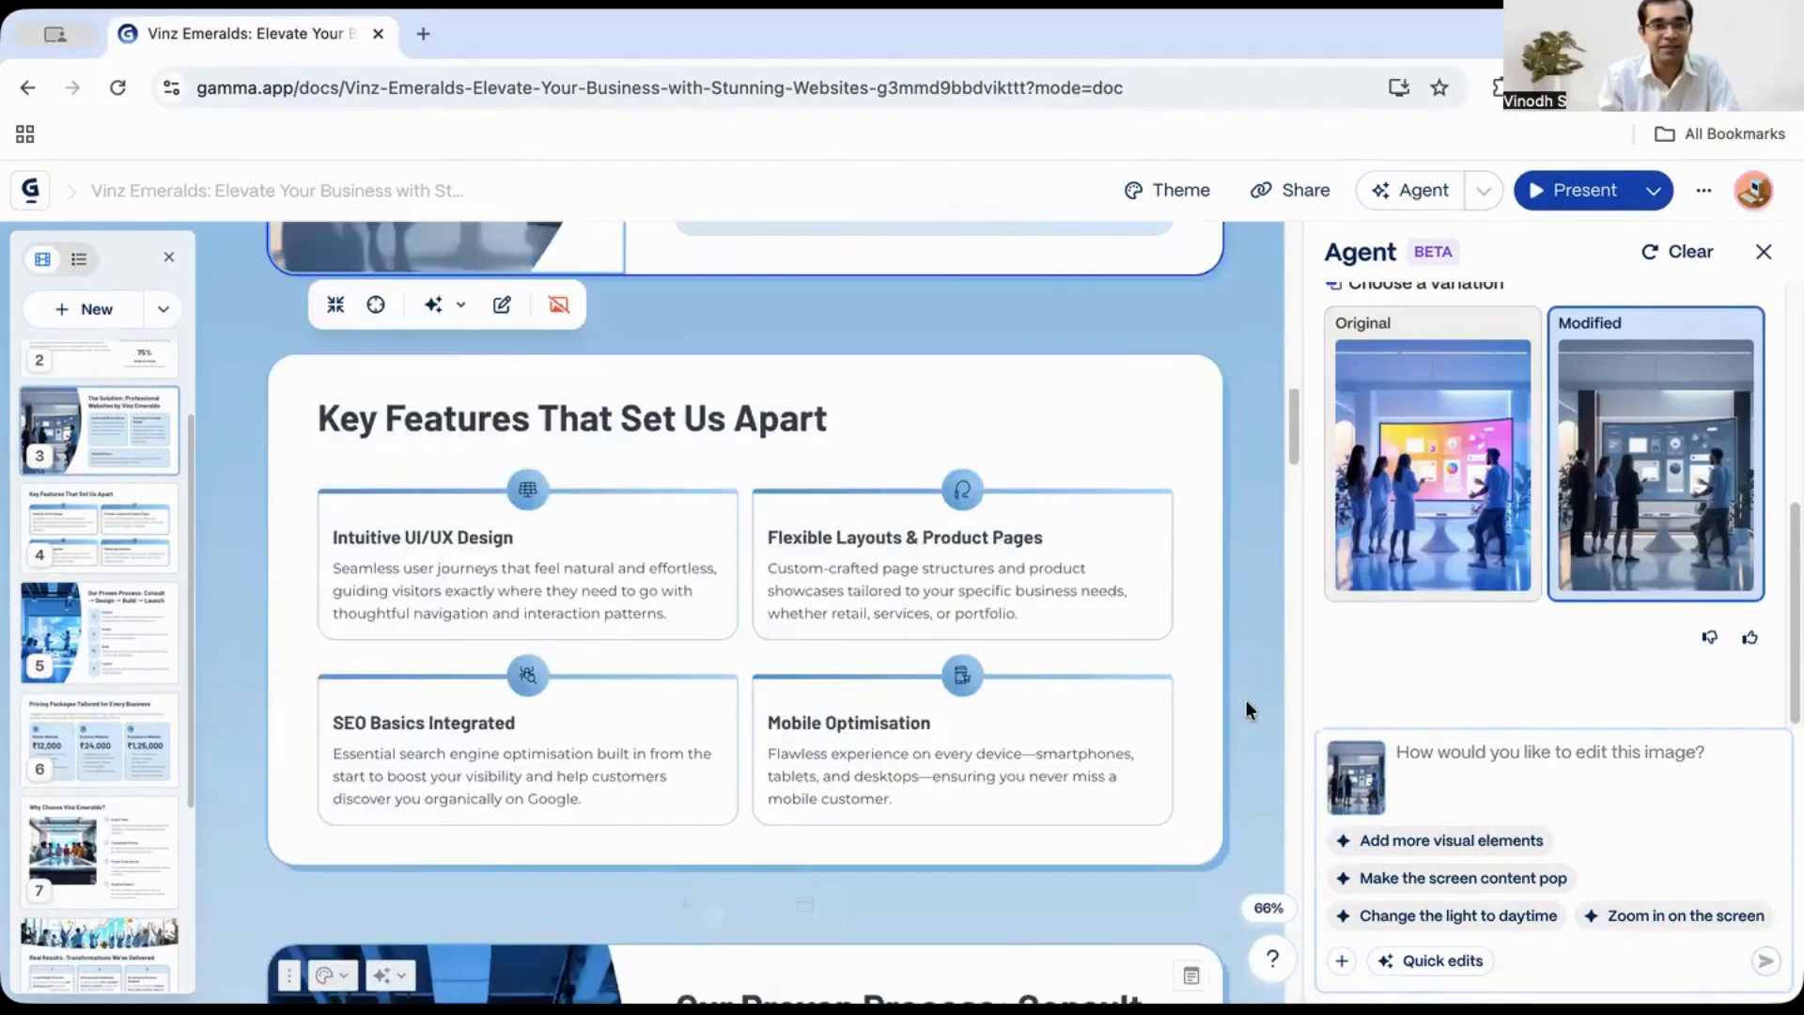
scroll(488, 772, down, 3)
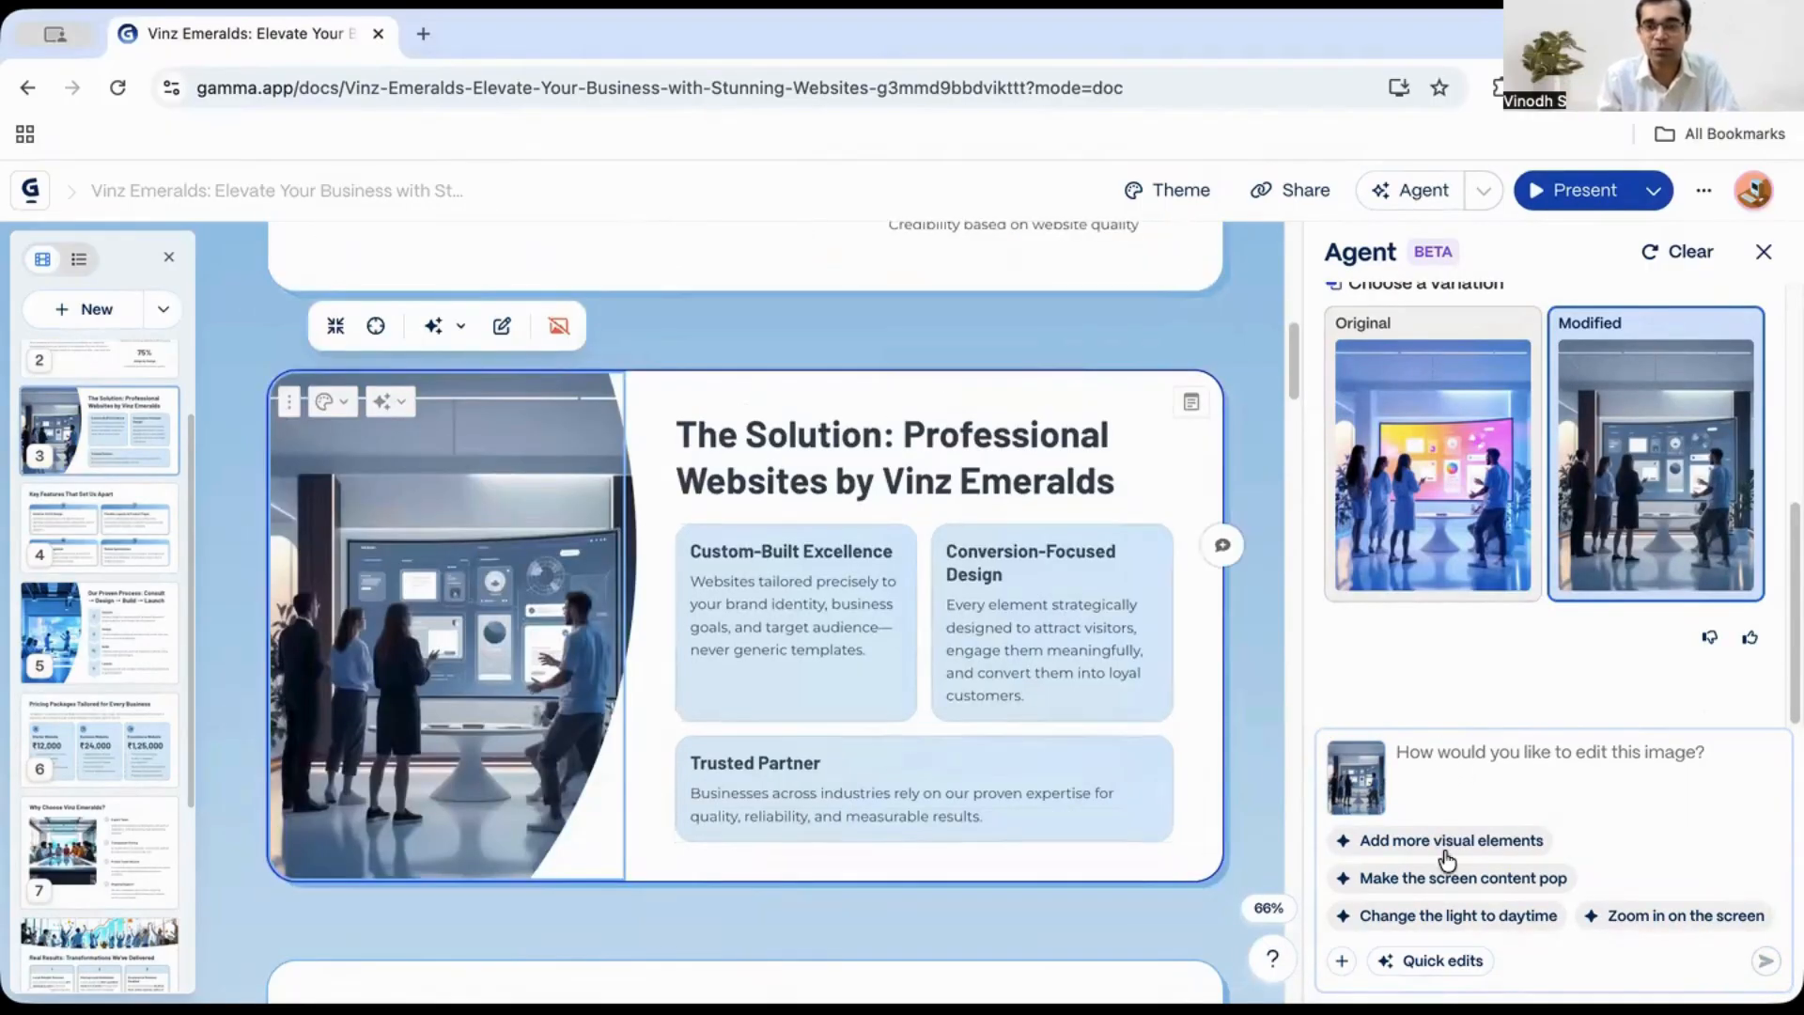
click(755, 564)
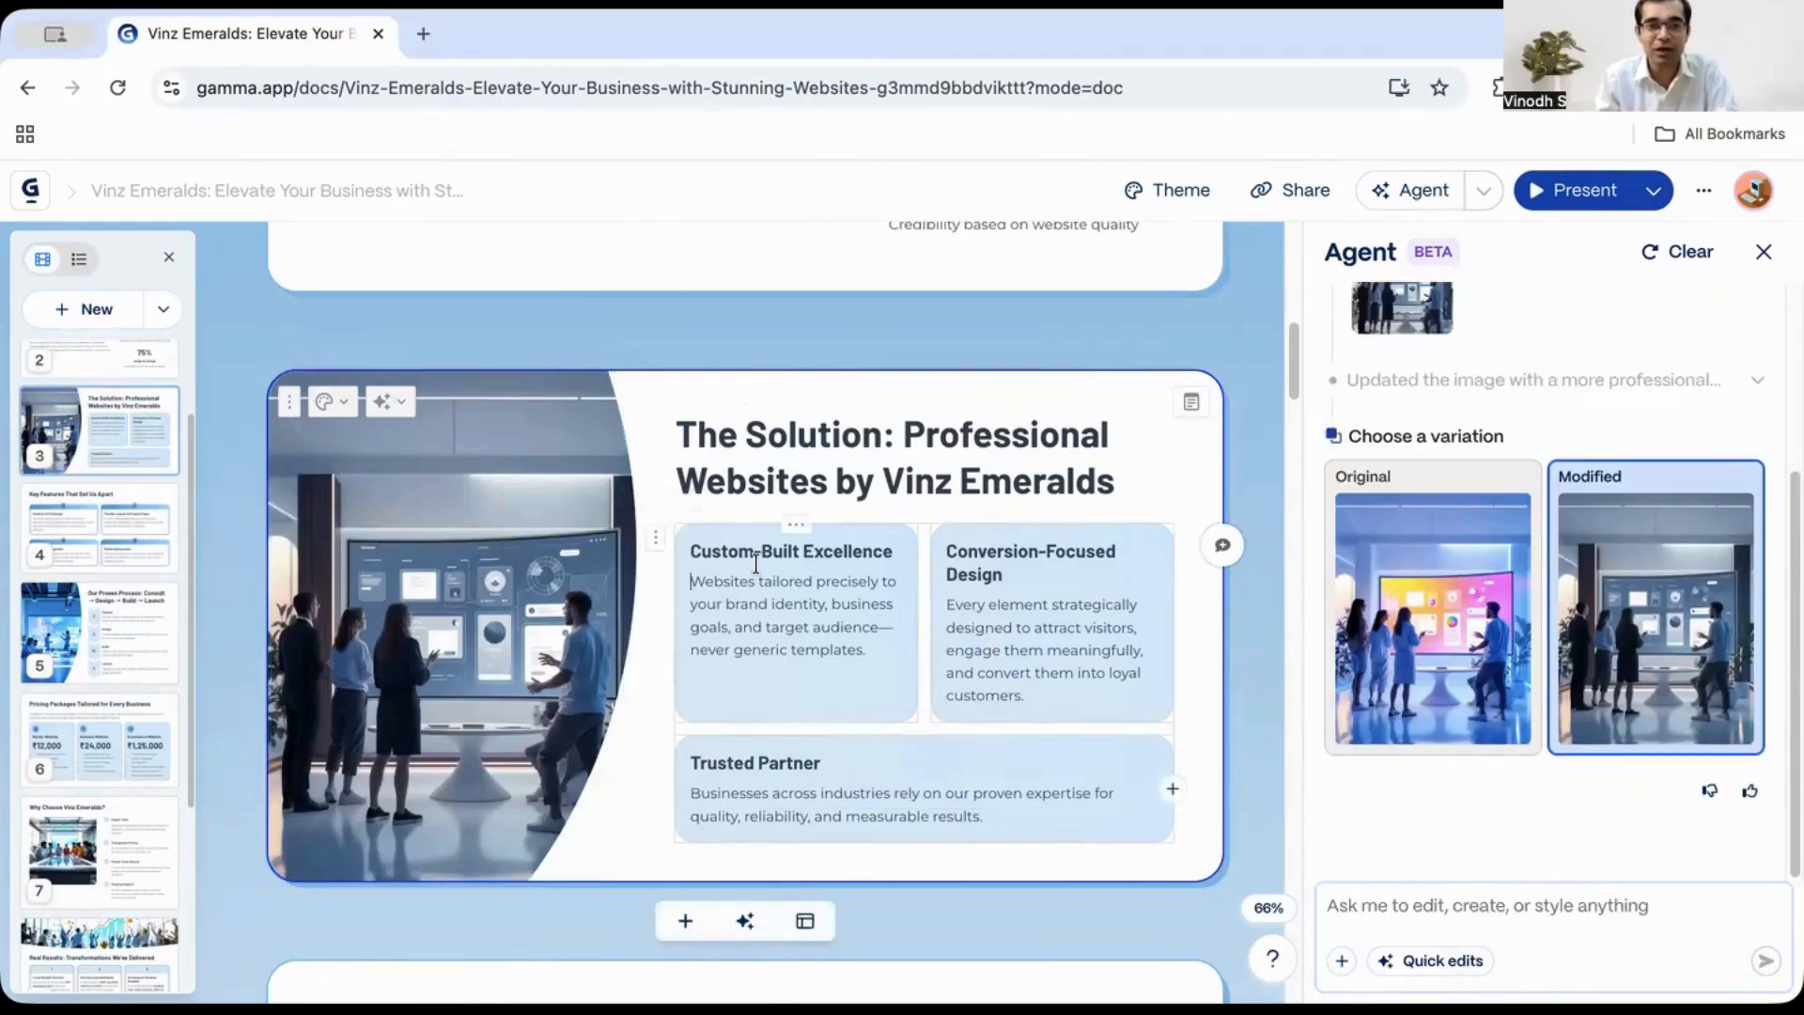
click(1192, 404)
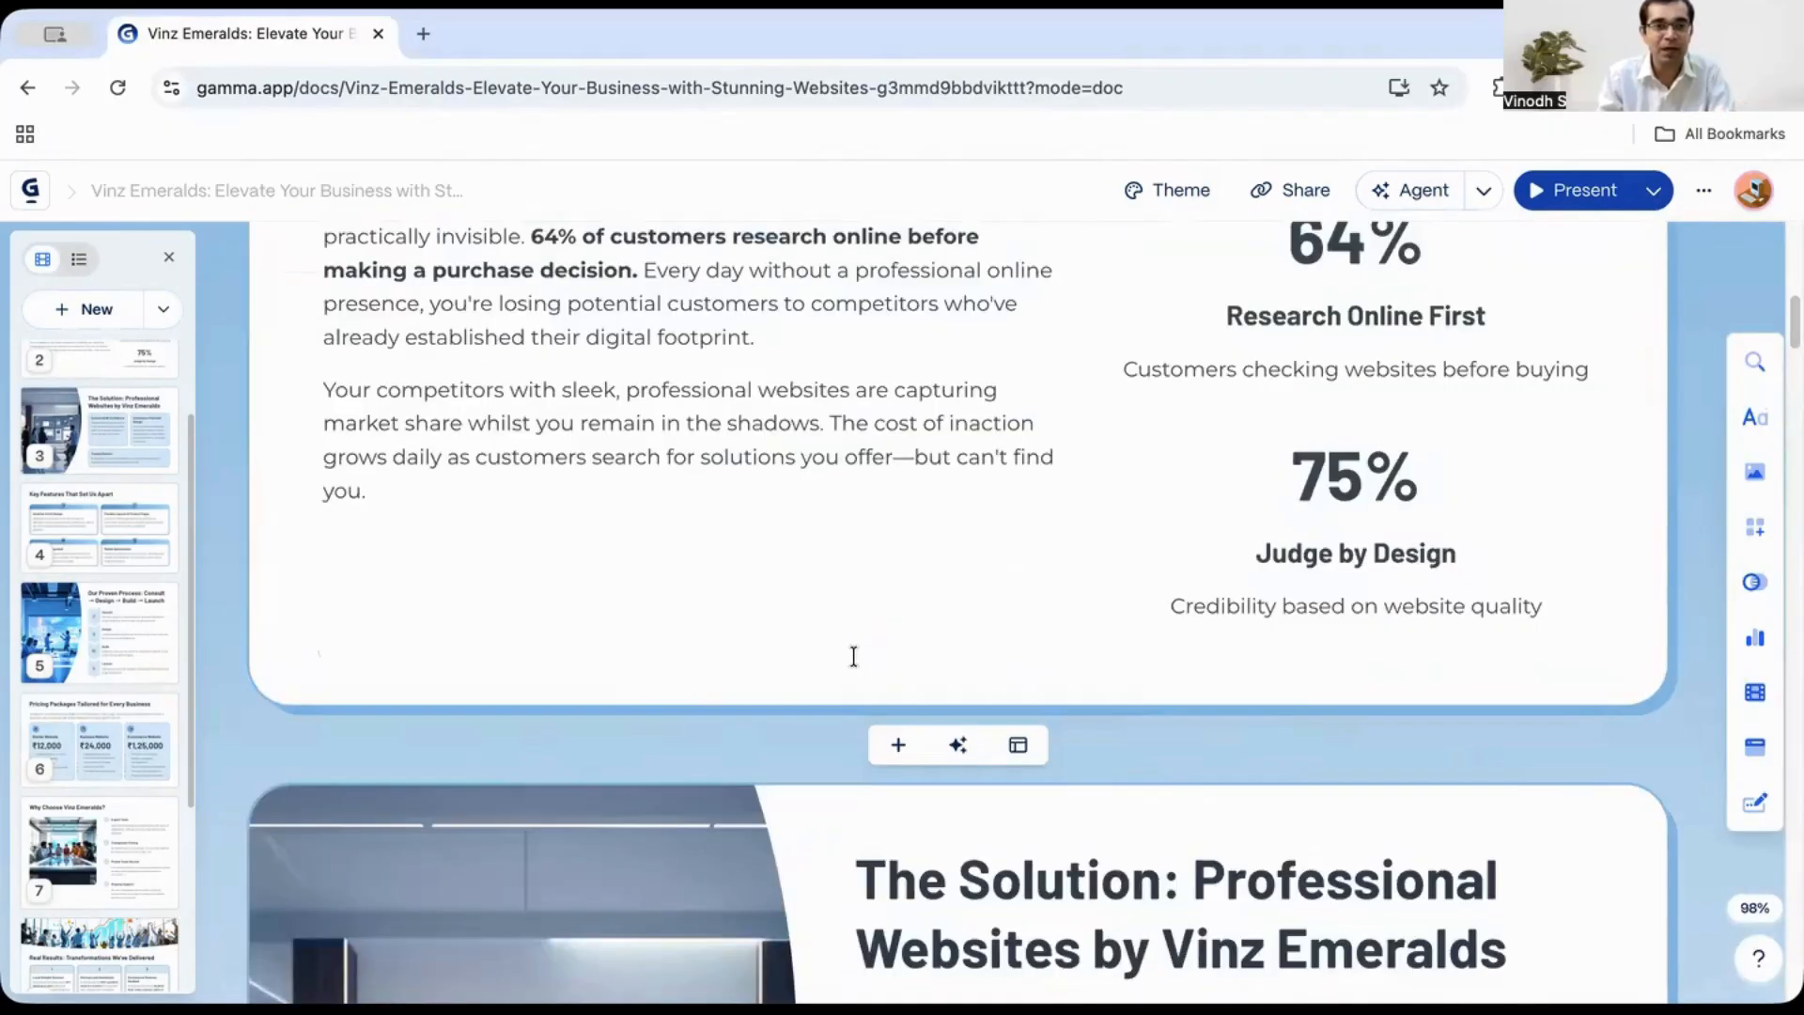
- Switch the presentation theme to Chimney Dust and close the theme panel
scroll(1228, 741, up, 6)
scroll(1229, 741, up, 3)
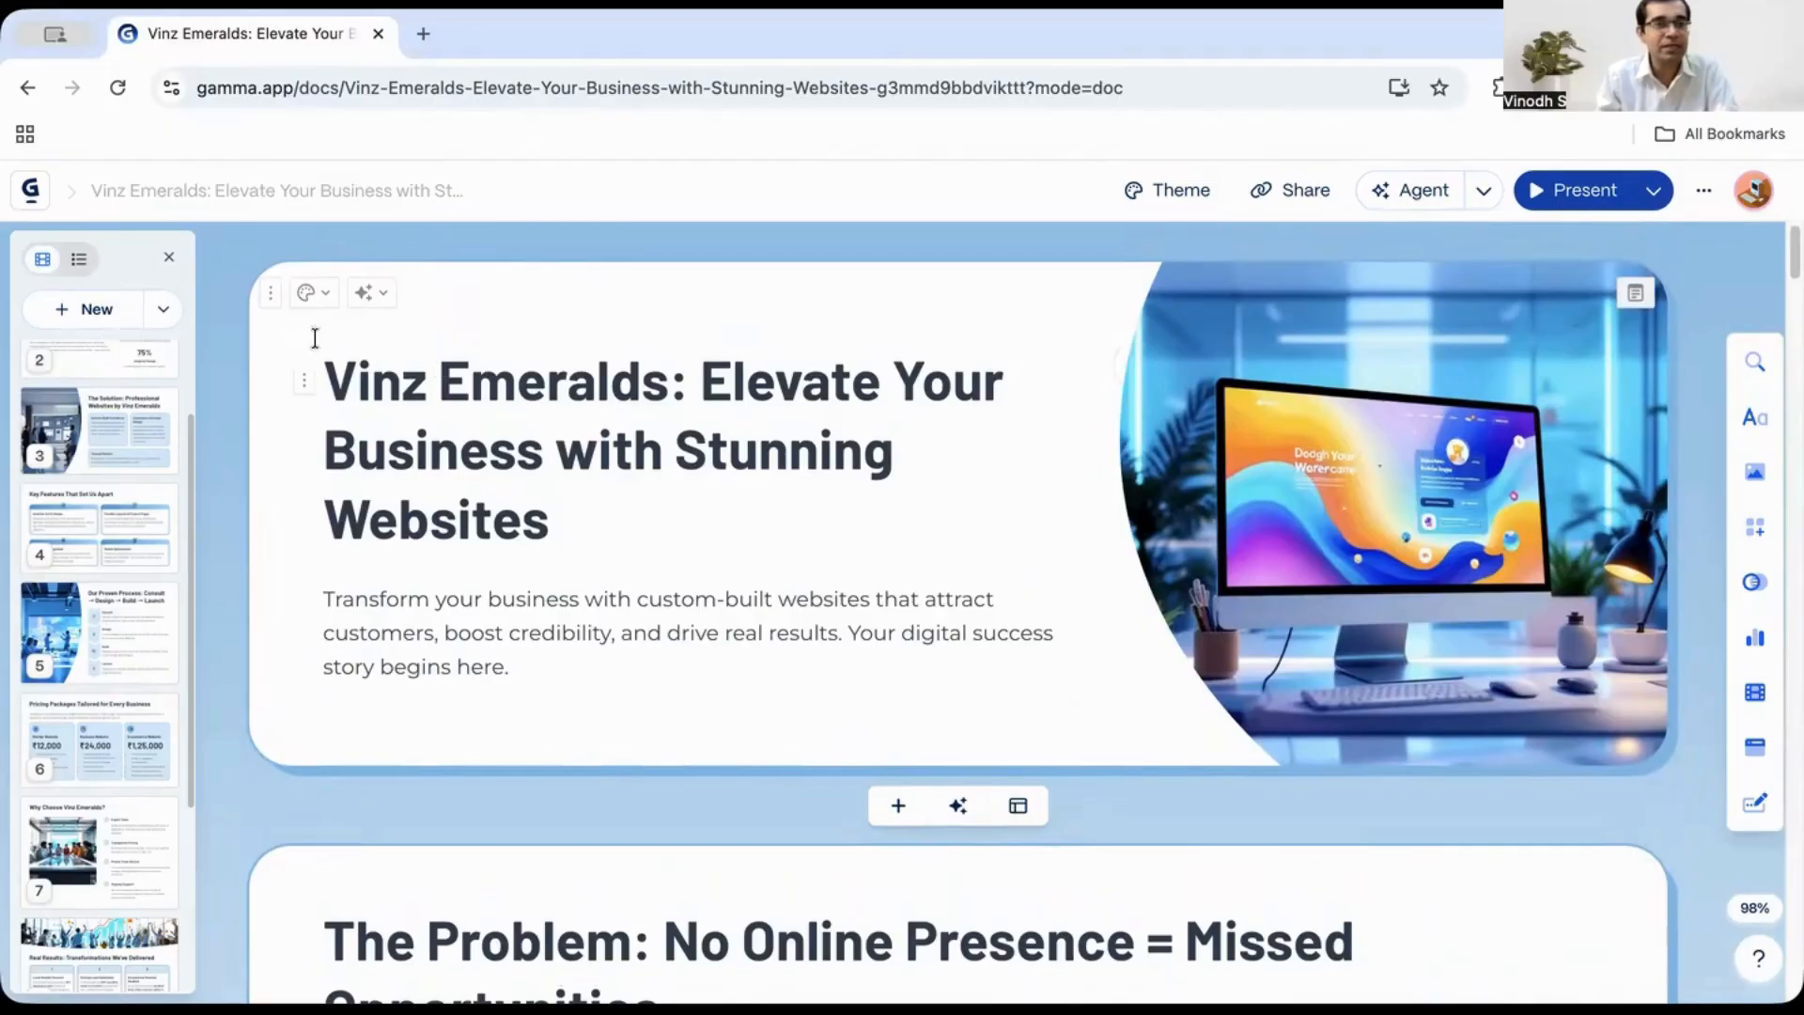
click(271, 308)
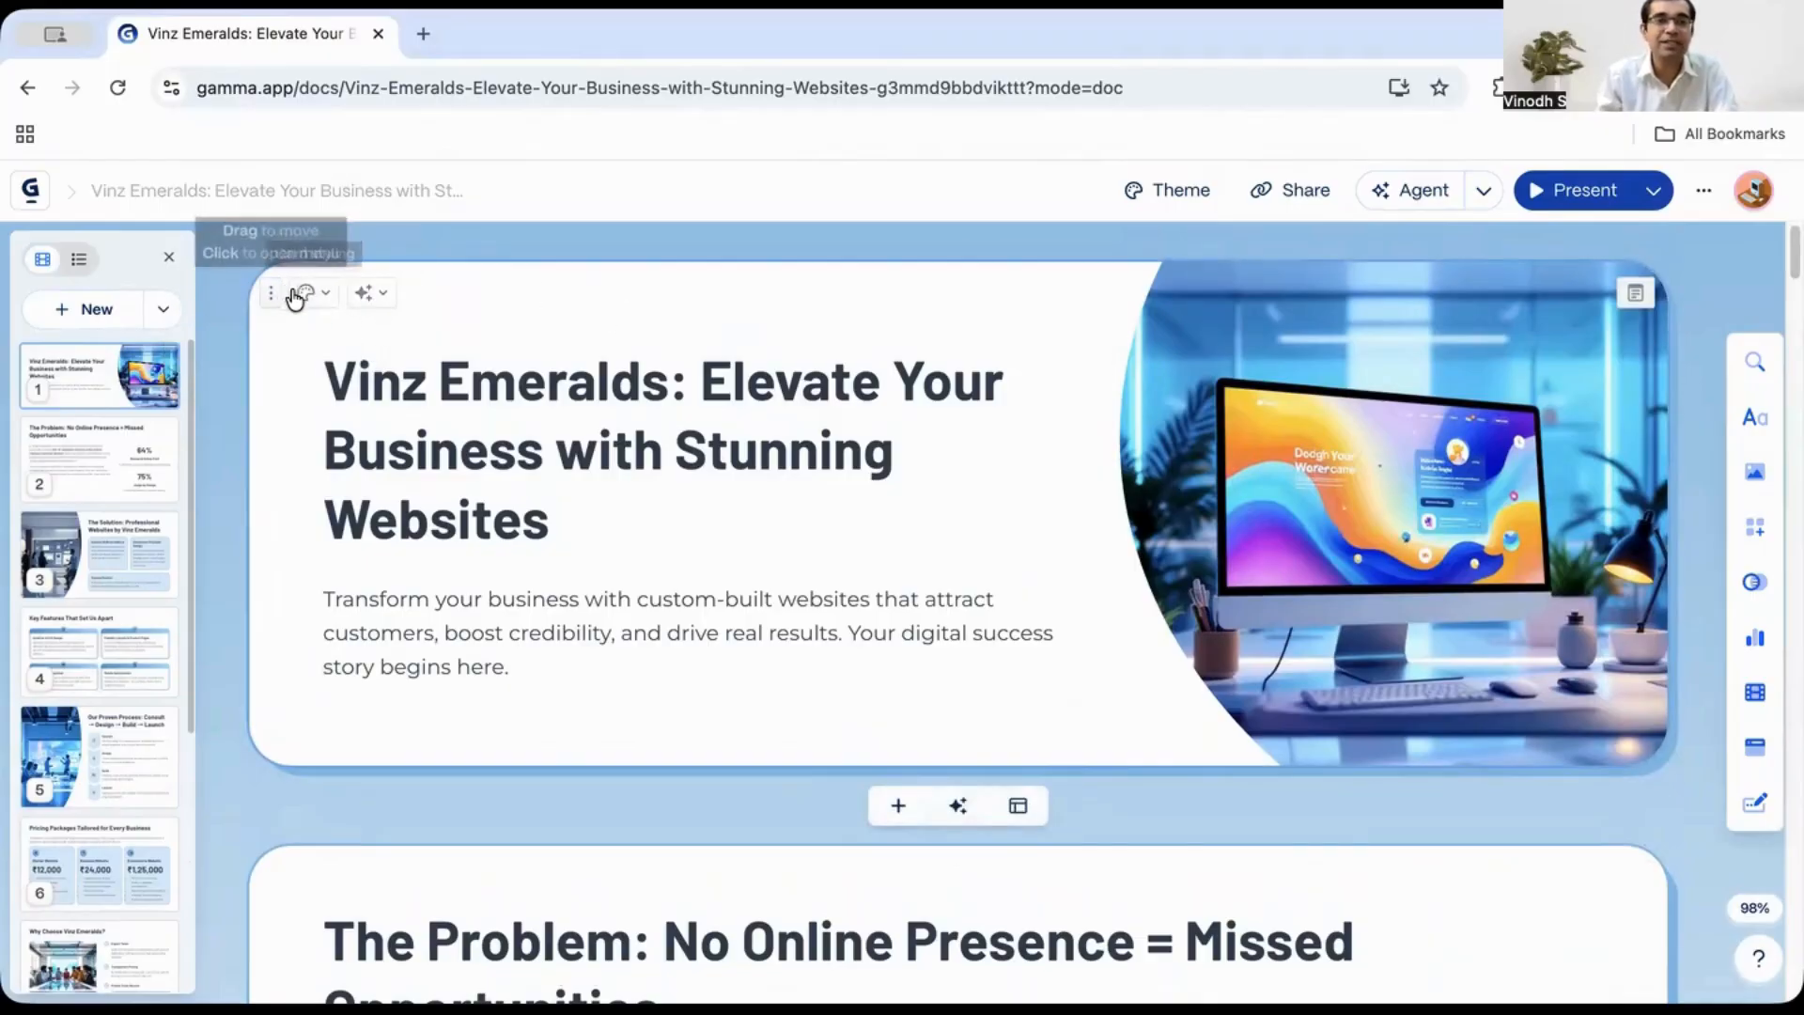
click(1166, 201)
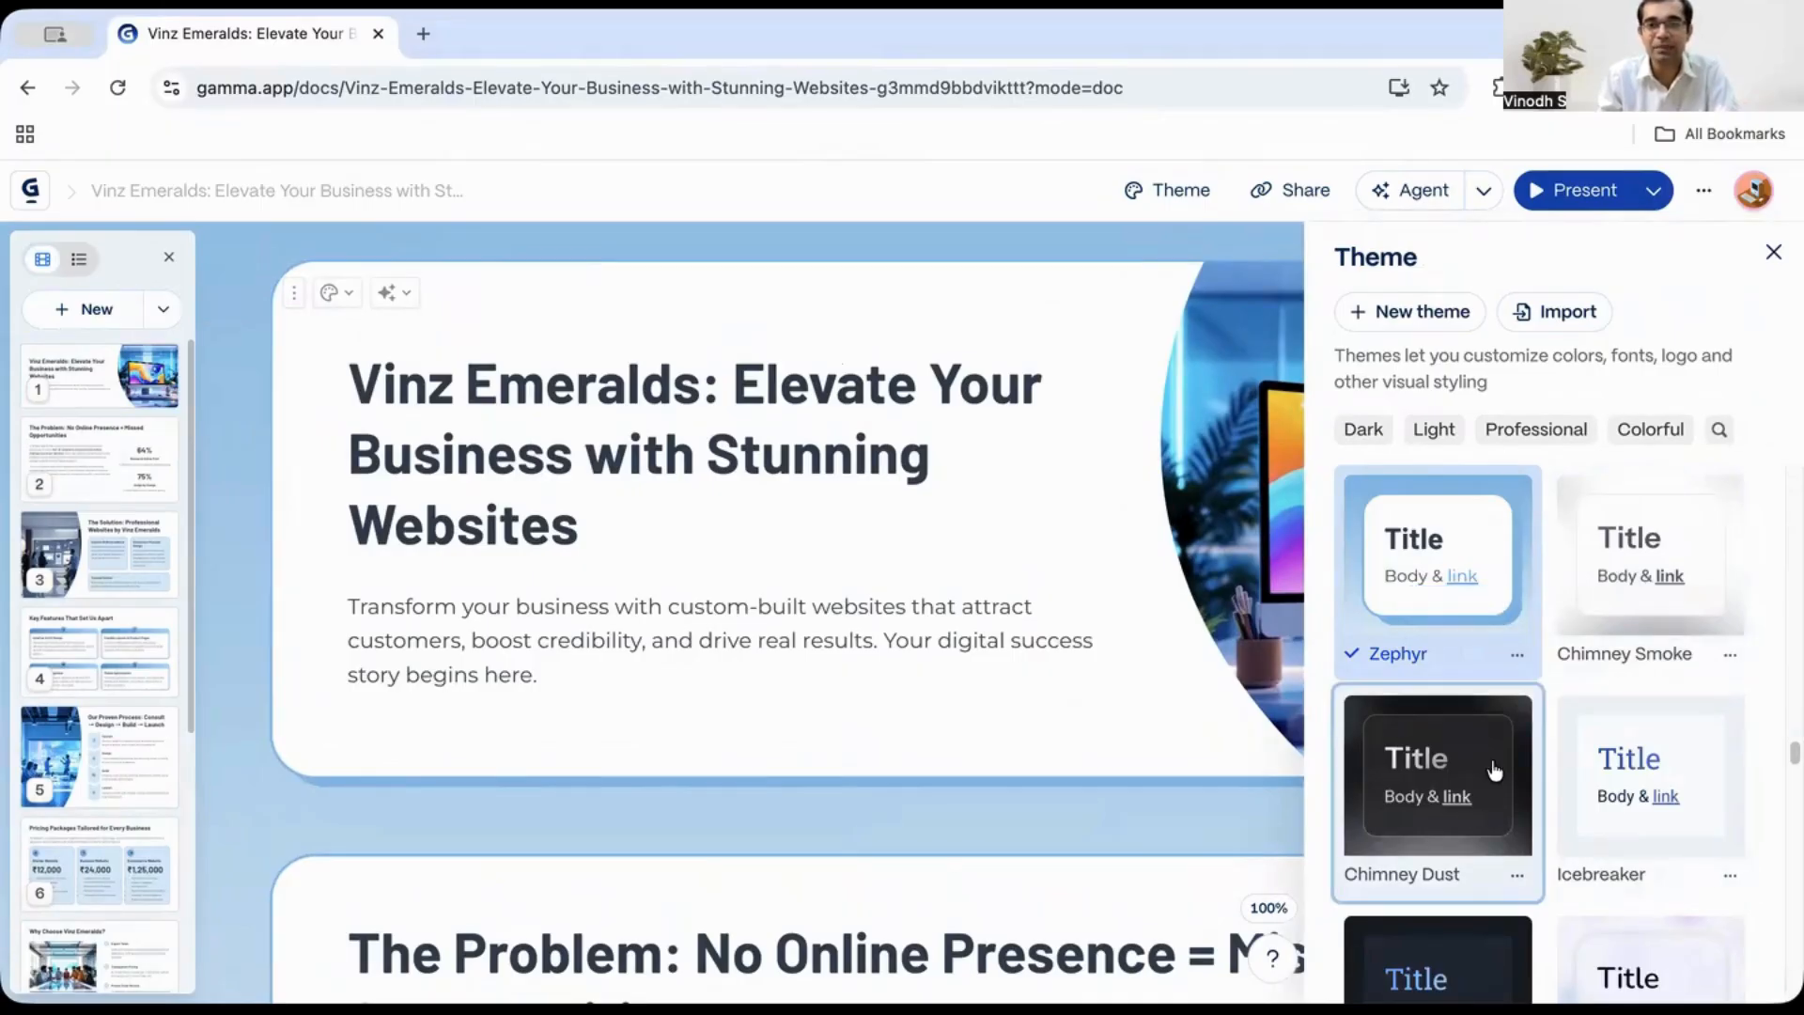
click(1495, 792)
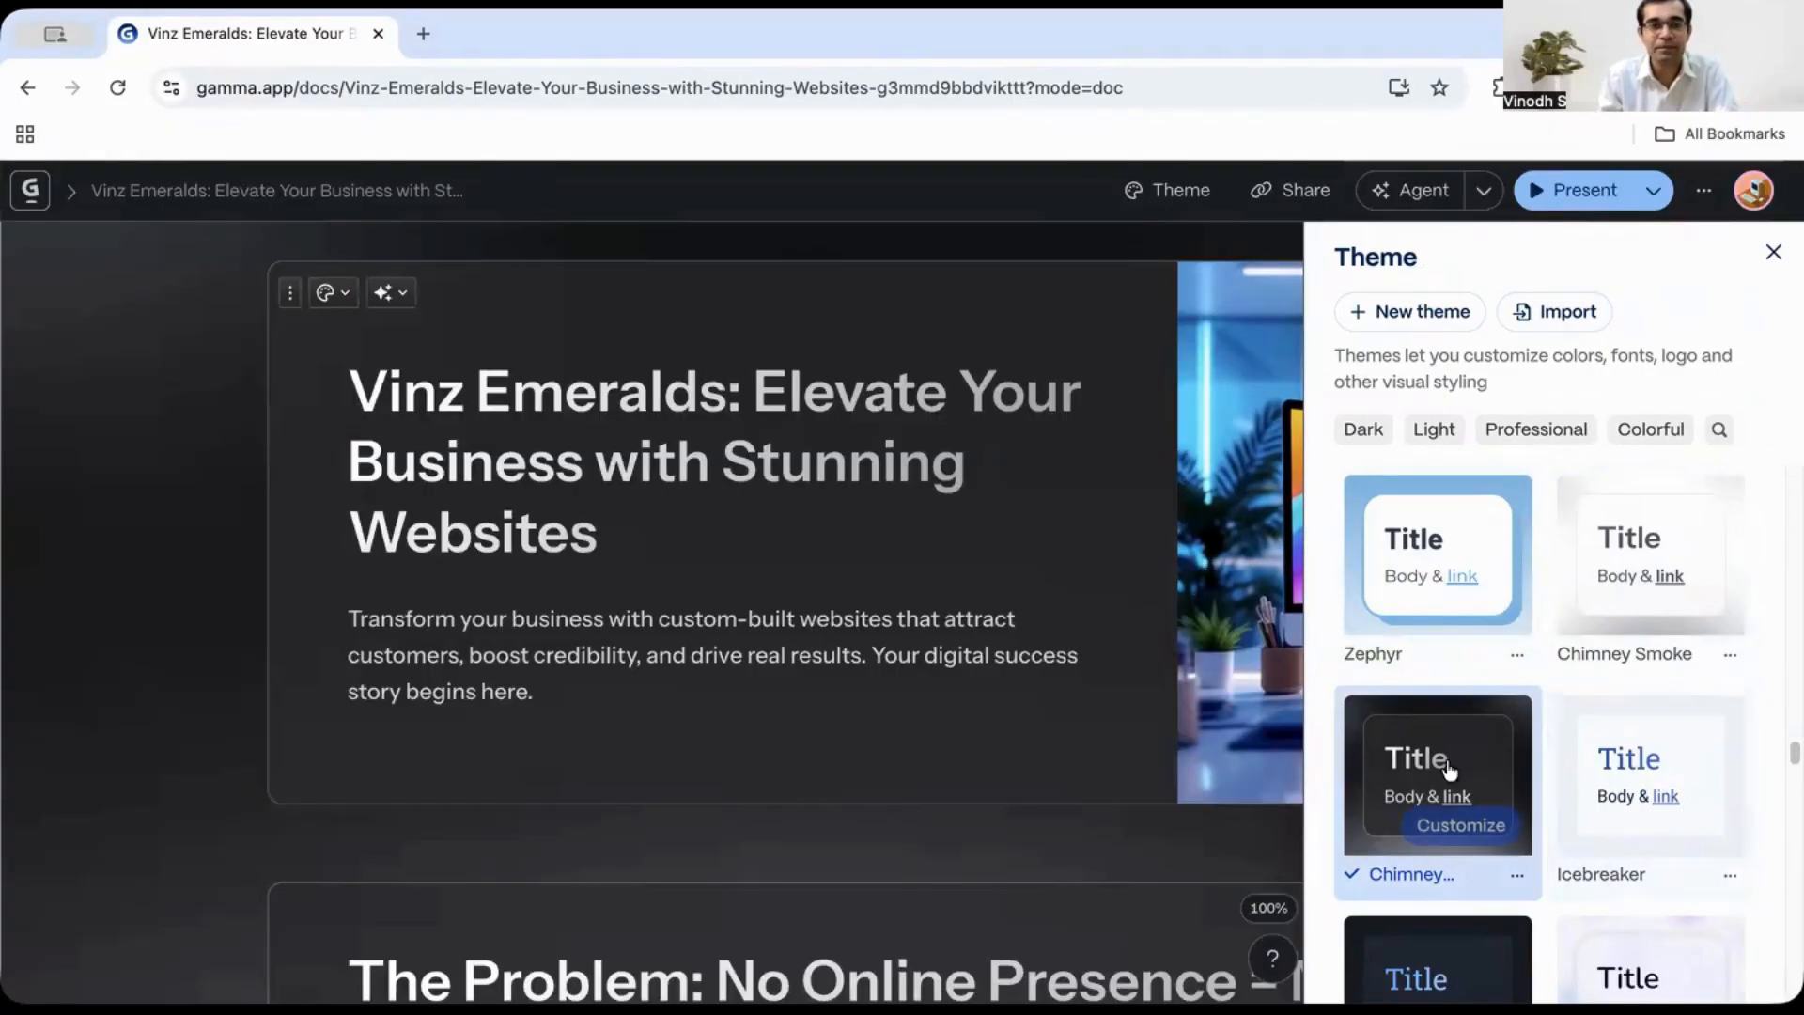
click(1773, 252)
- Scroll through the opening cards to review the presentation in the new theme
scroll(1424, 811, down, 10)
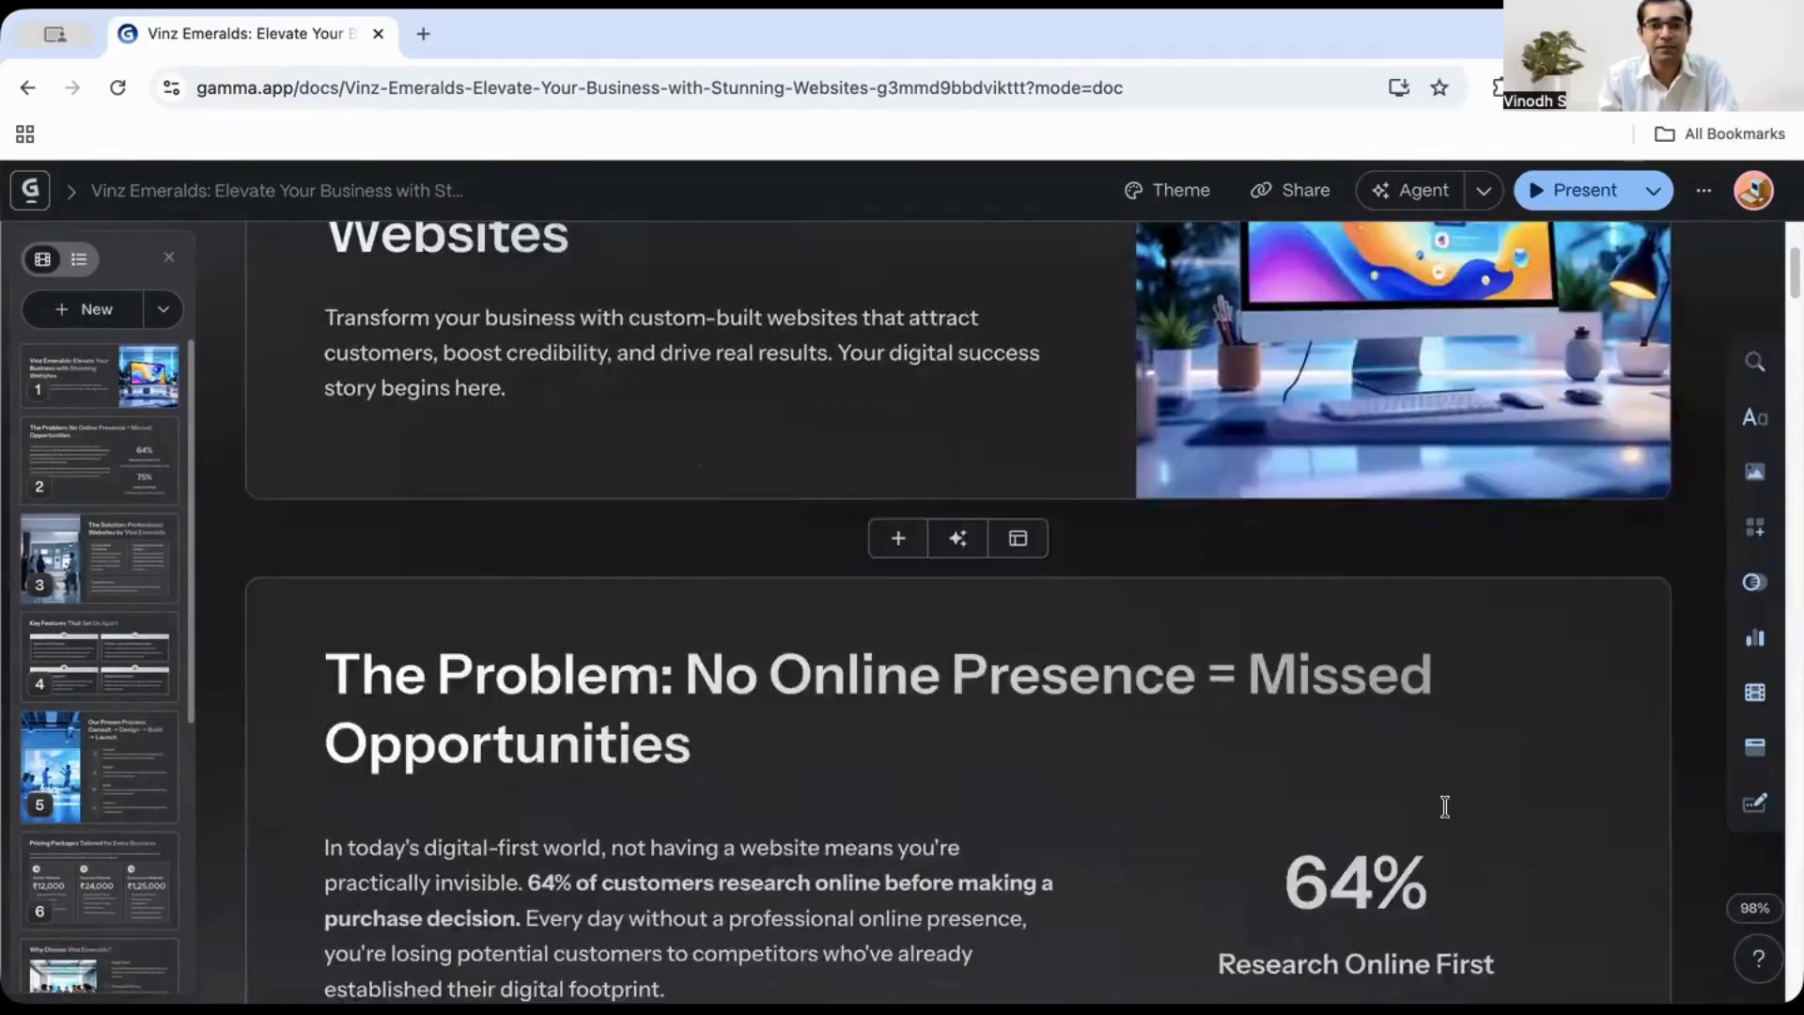
scroll(1424, 812, down, 5)
scroll(1425, 811, up, 6)
scroll(1426, 814, down, 3)
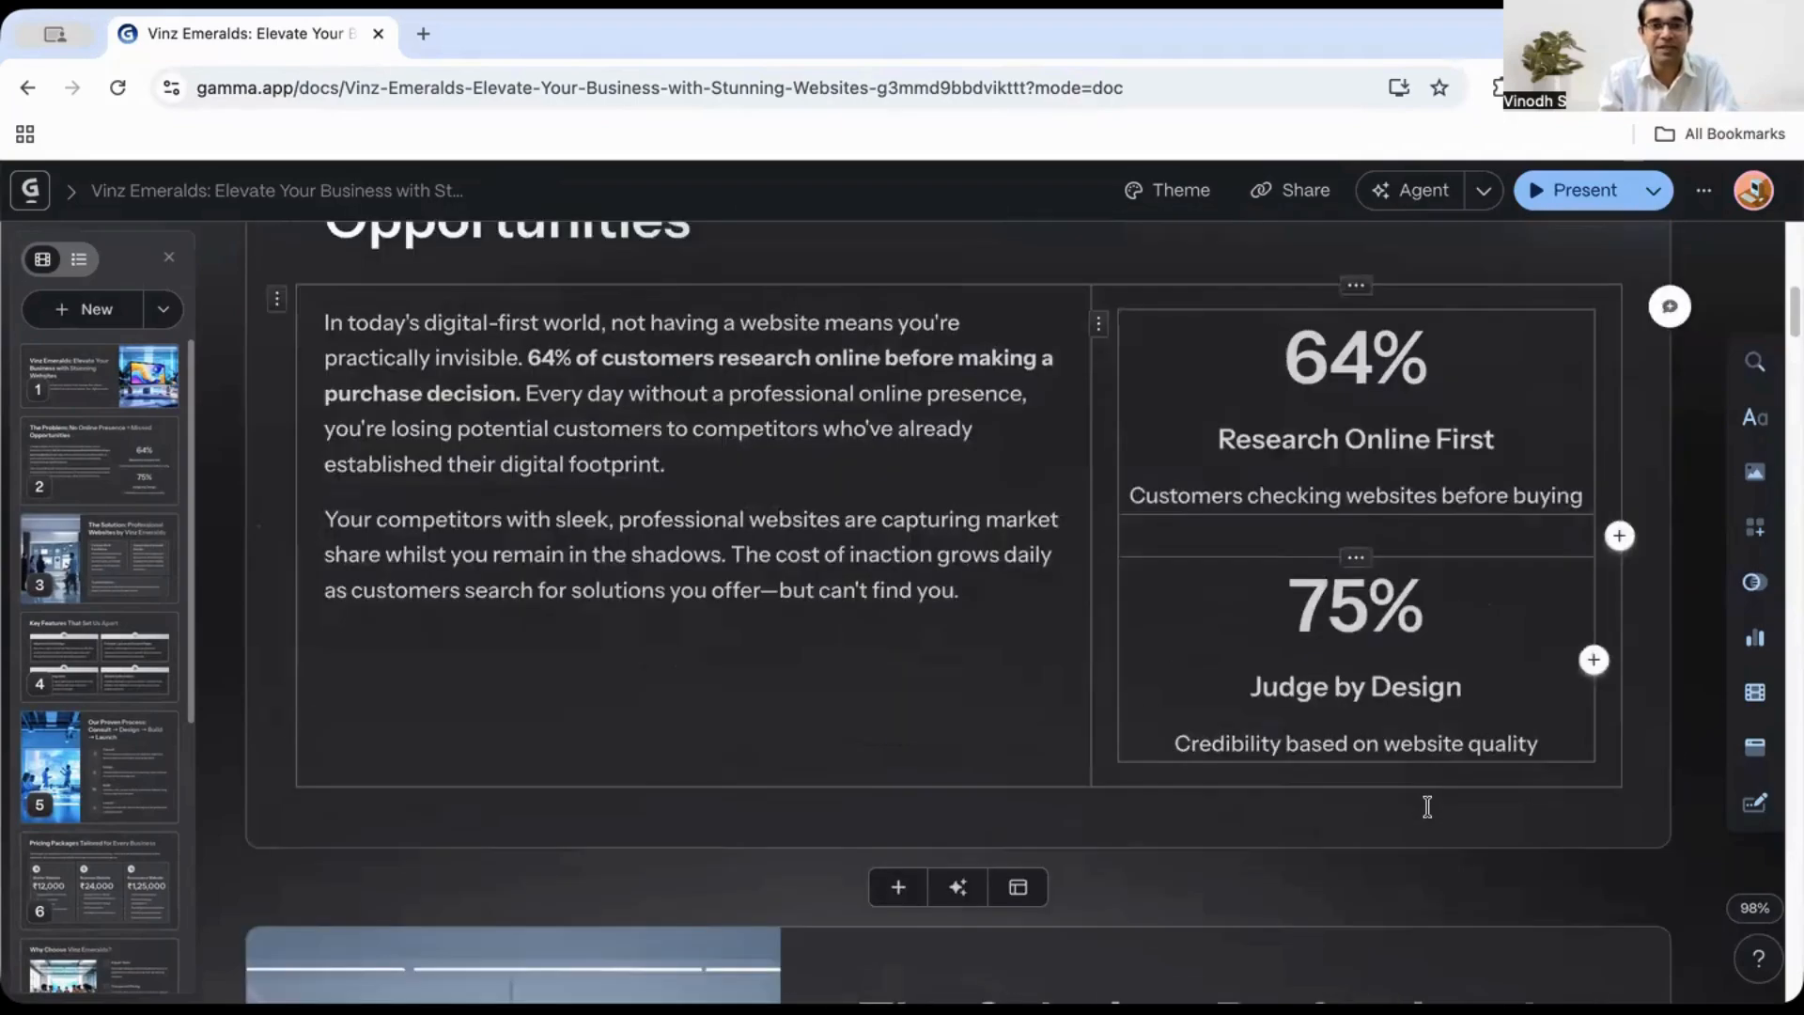
scroll(1429, 817, up, 10)
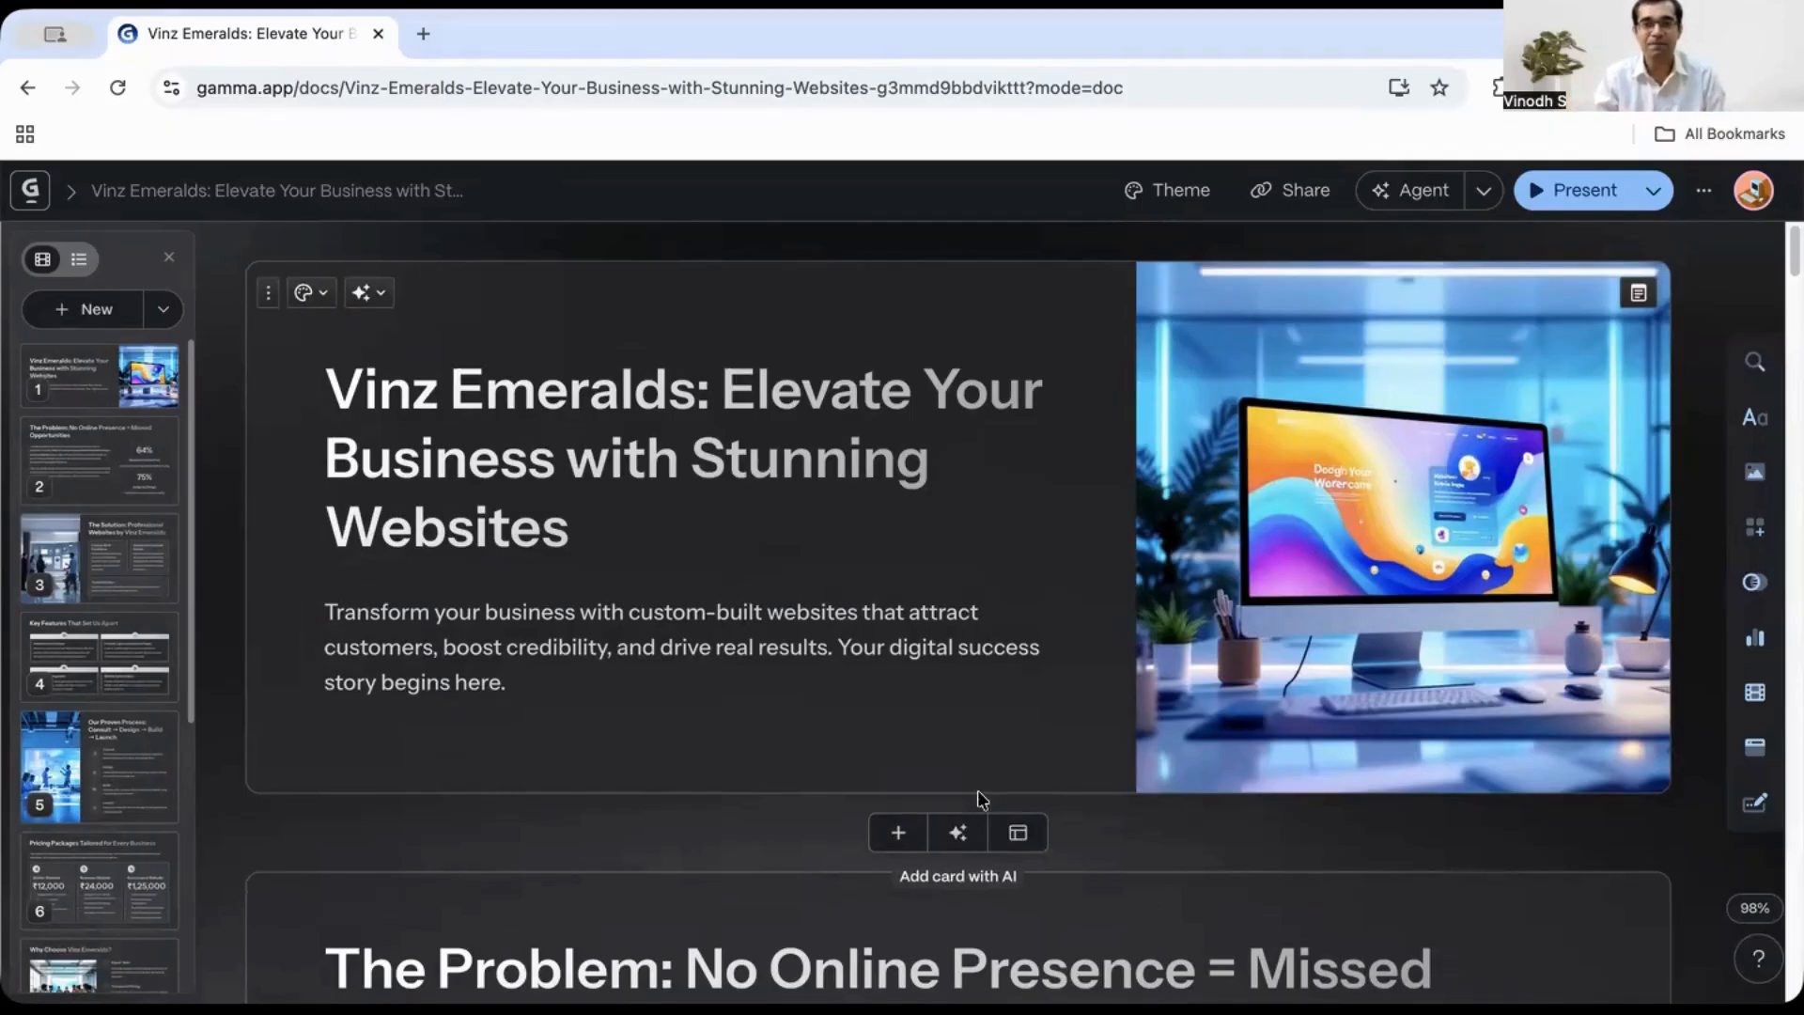
scroll(1069, 747, down, 5)
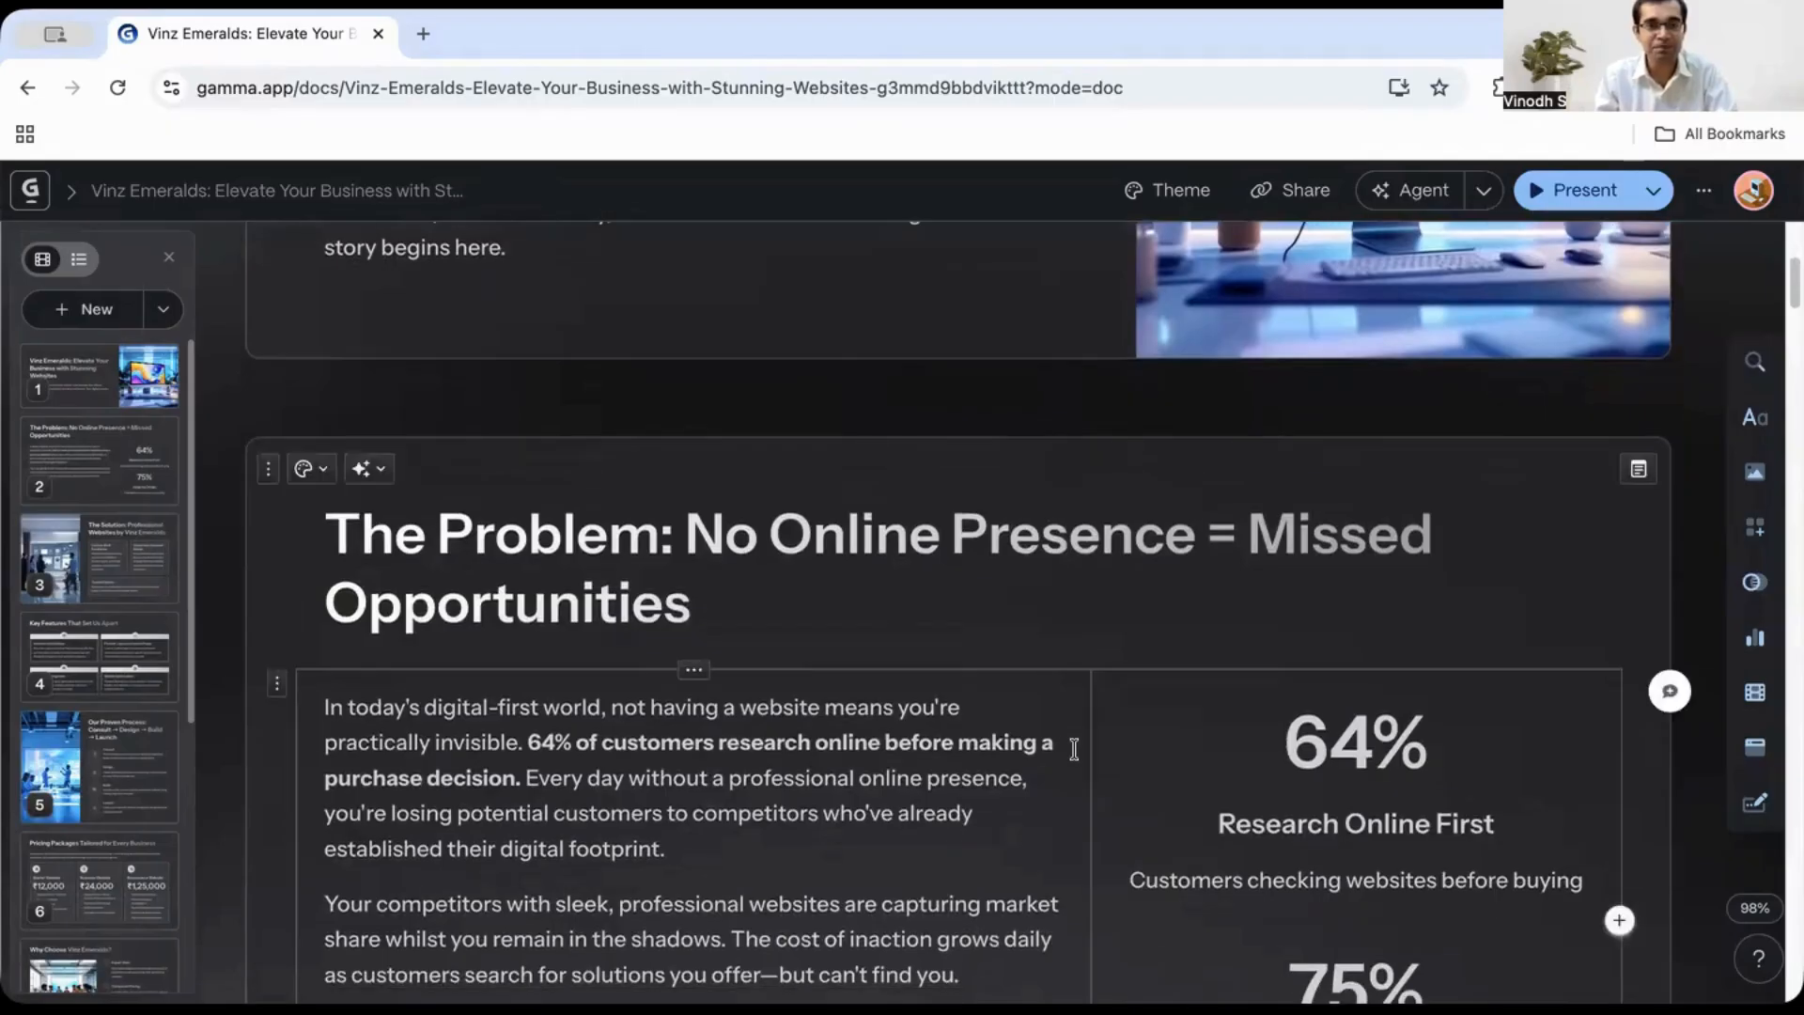
scroll(1071, 749, up, 5)
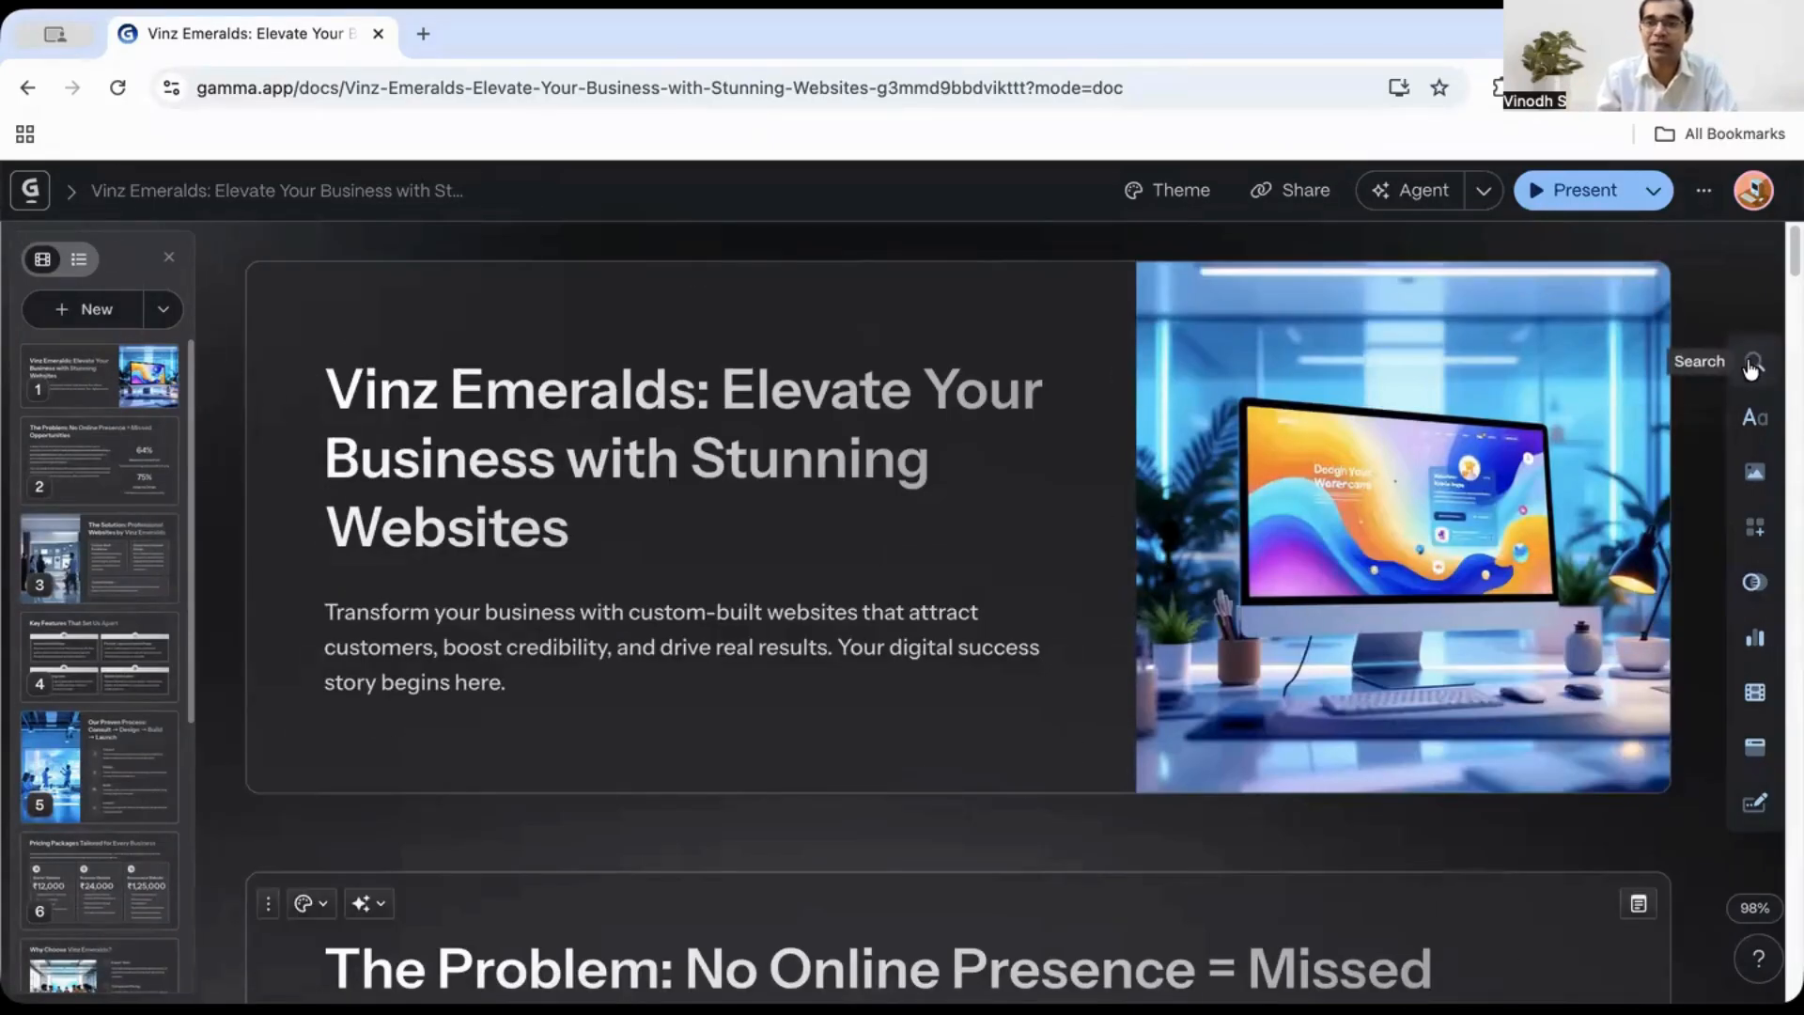
- Browse the insert panels for basic blocks, images, videos and media, charts, smart diagrams and smart layouts
click(1755, 425)
scroll(1406, 724, down, 5)
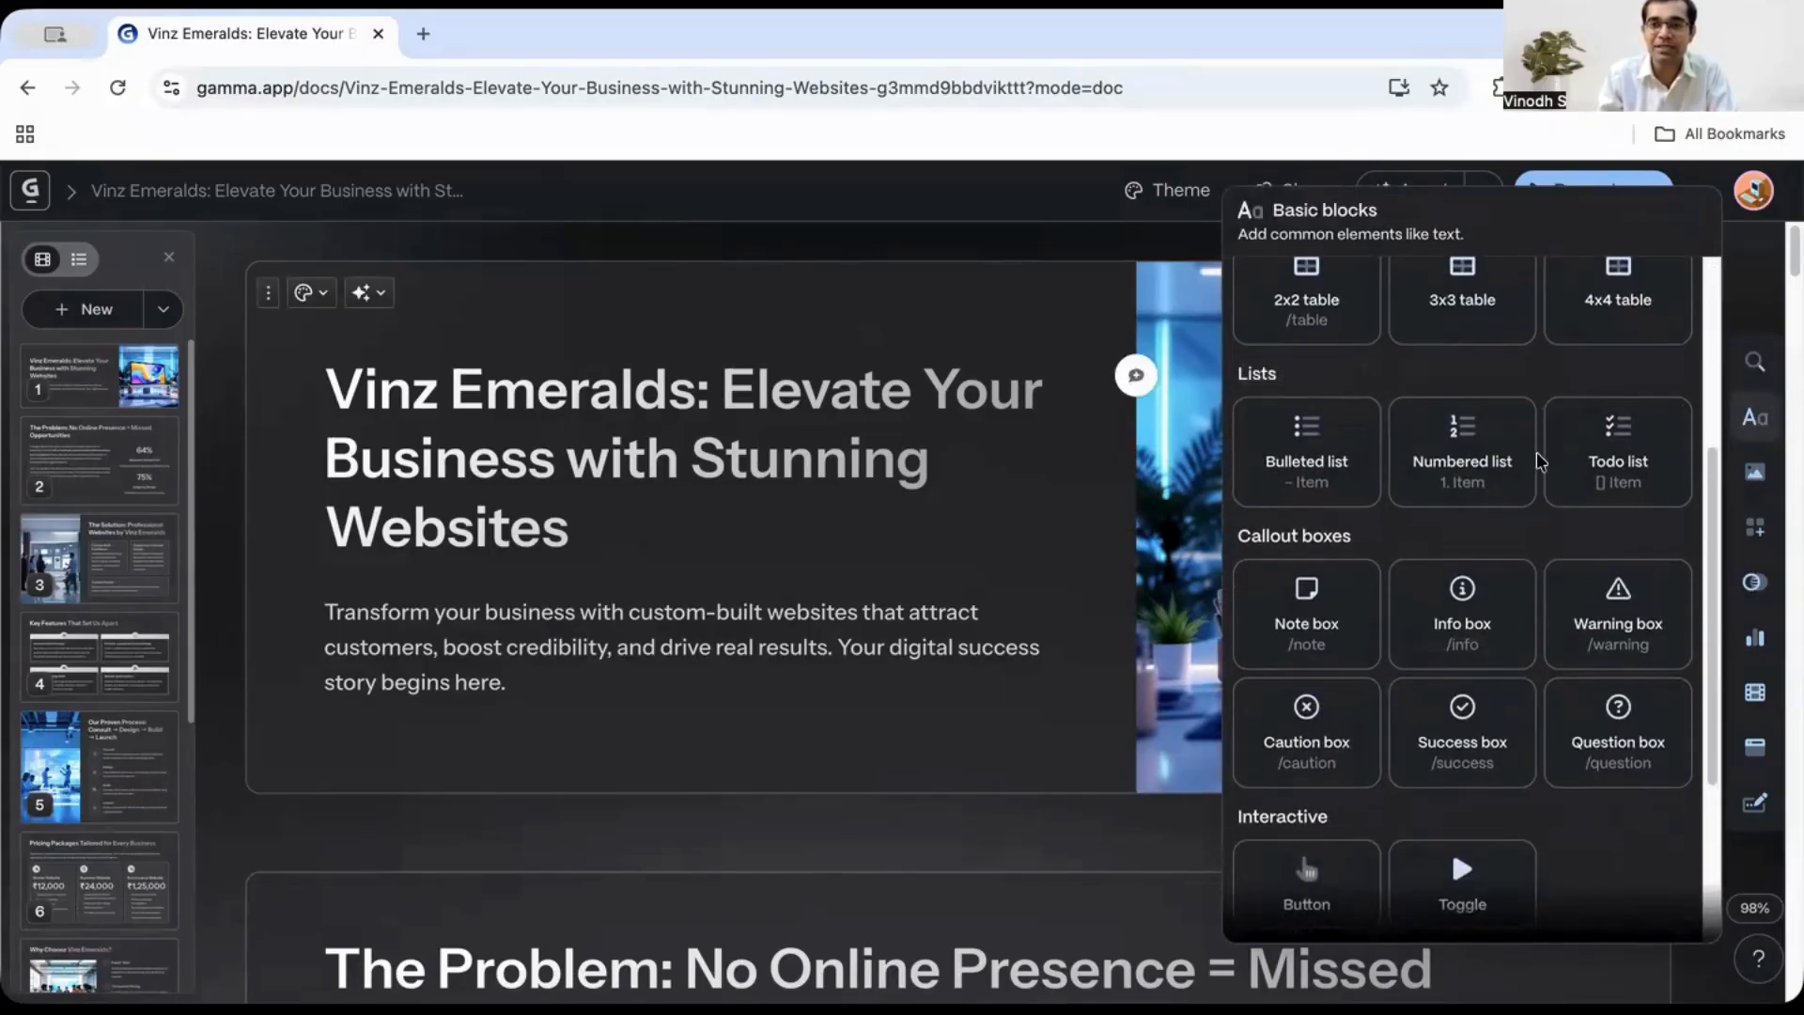
click(1755, 473)
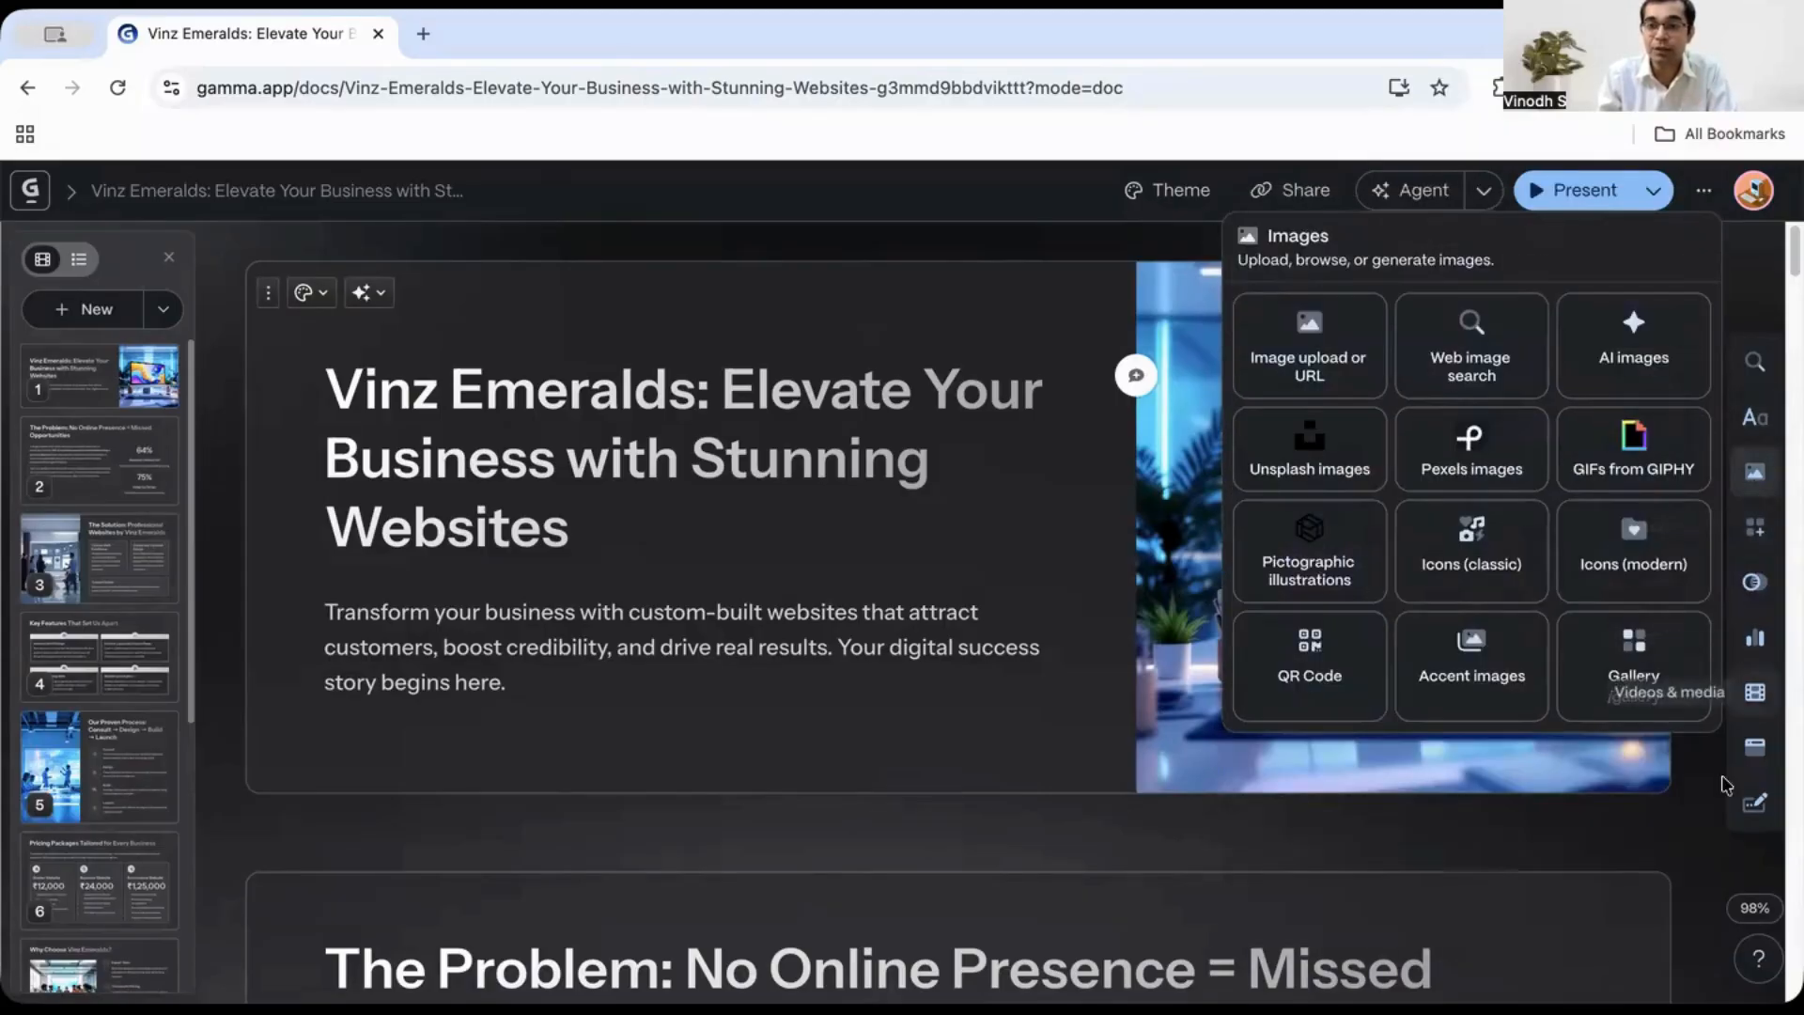
click(1755, 749)
click(1754, 707)
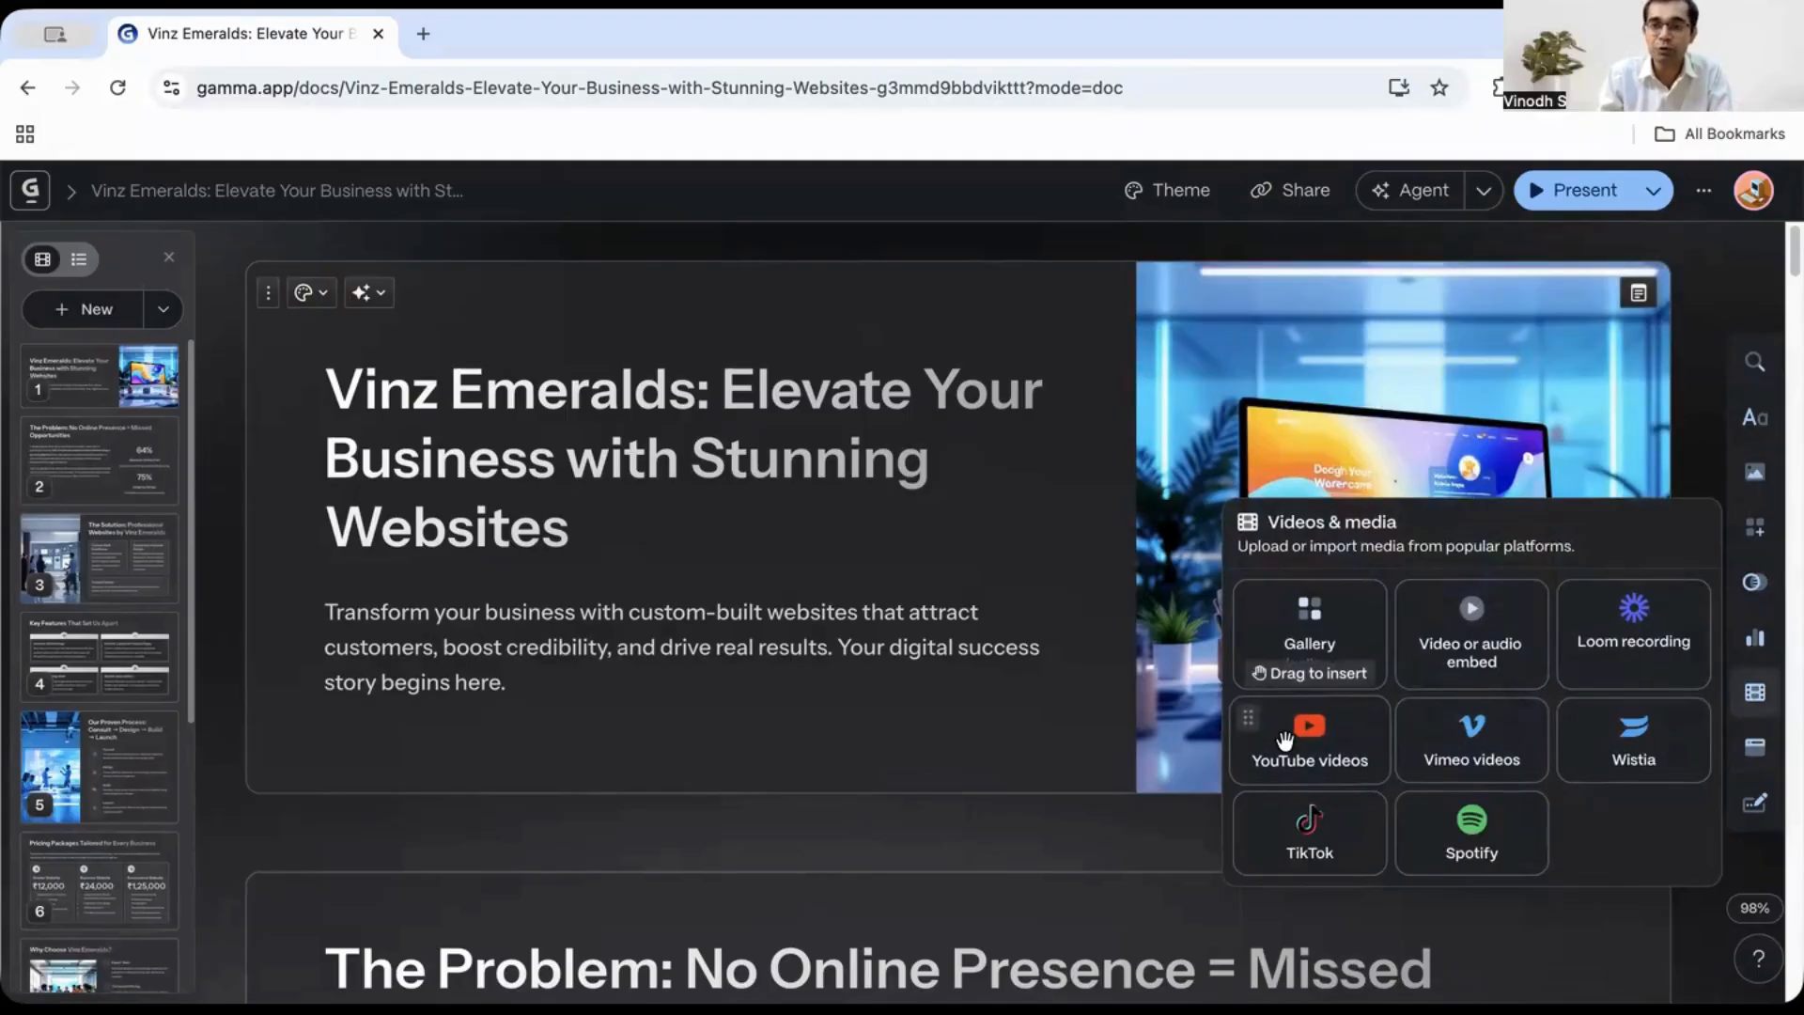
click(1754, 638)
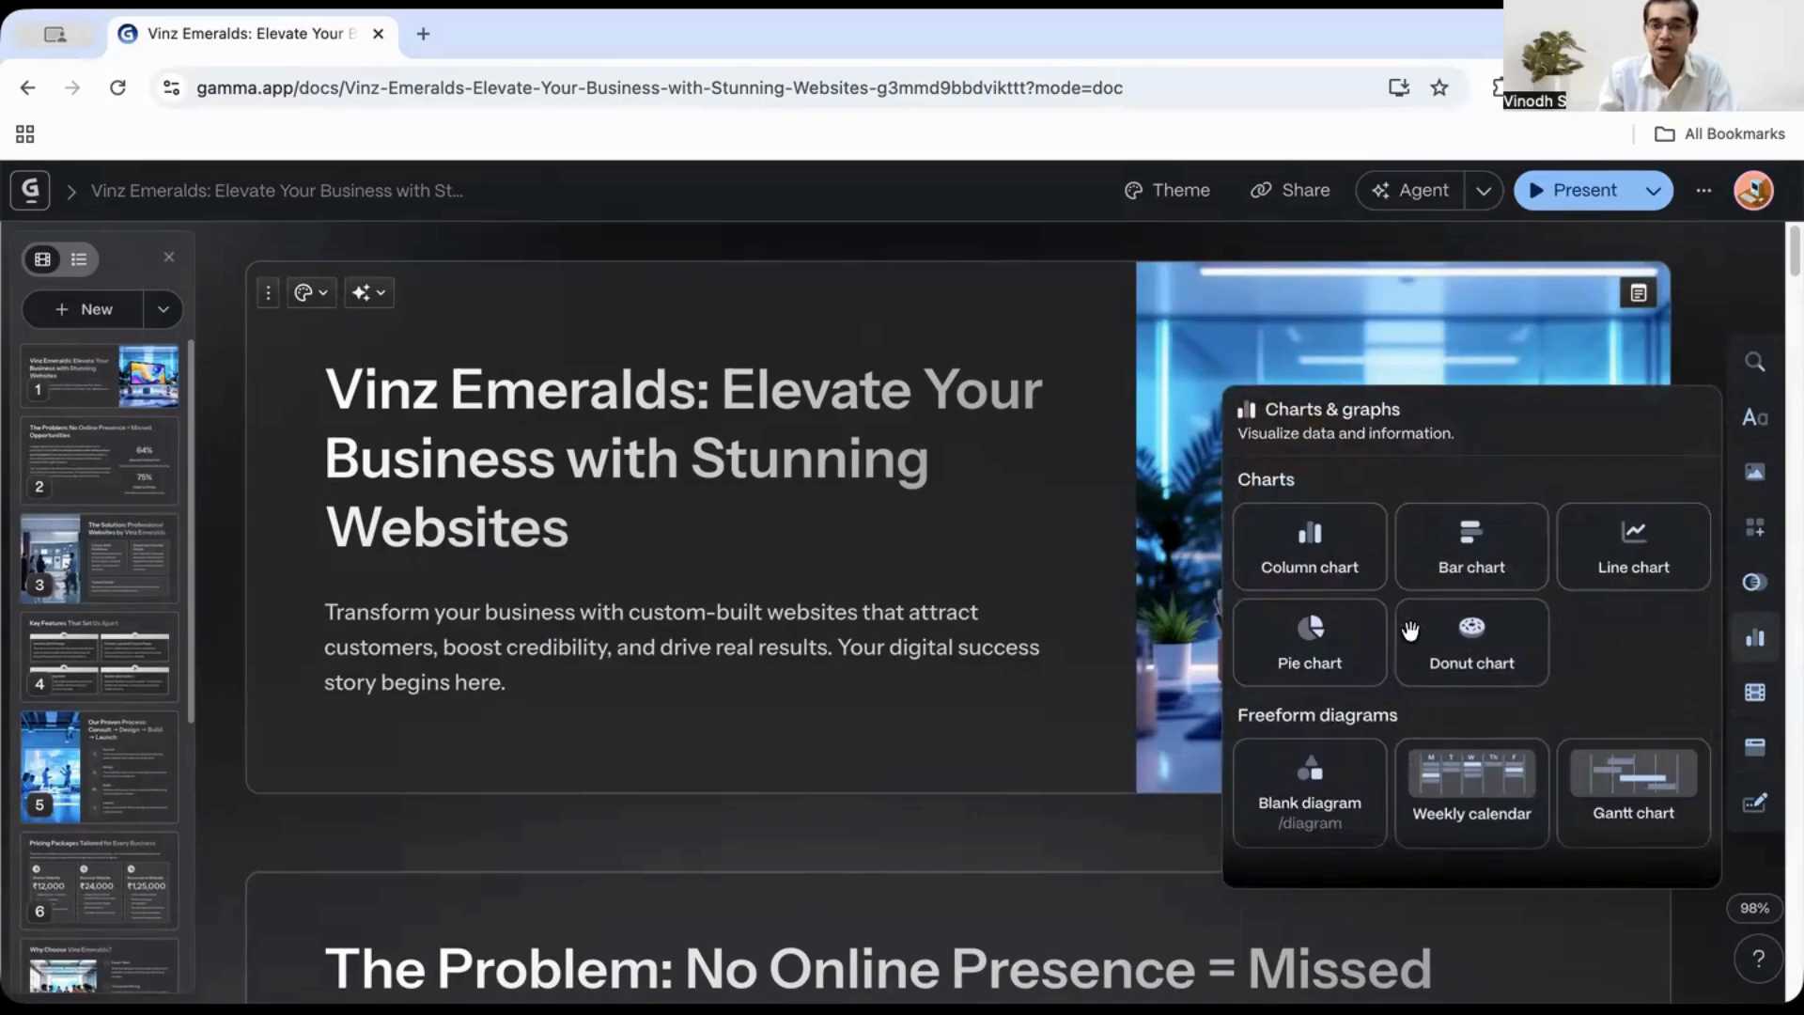
click(1755, 584)
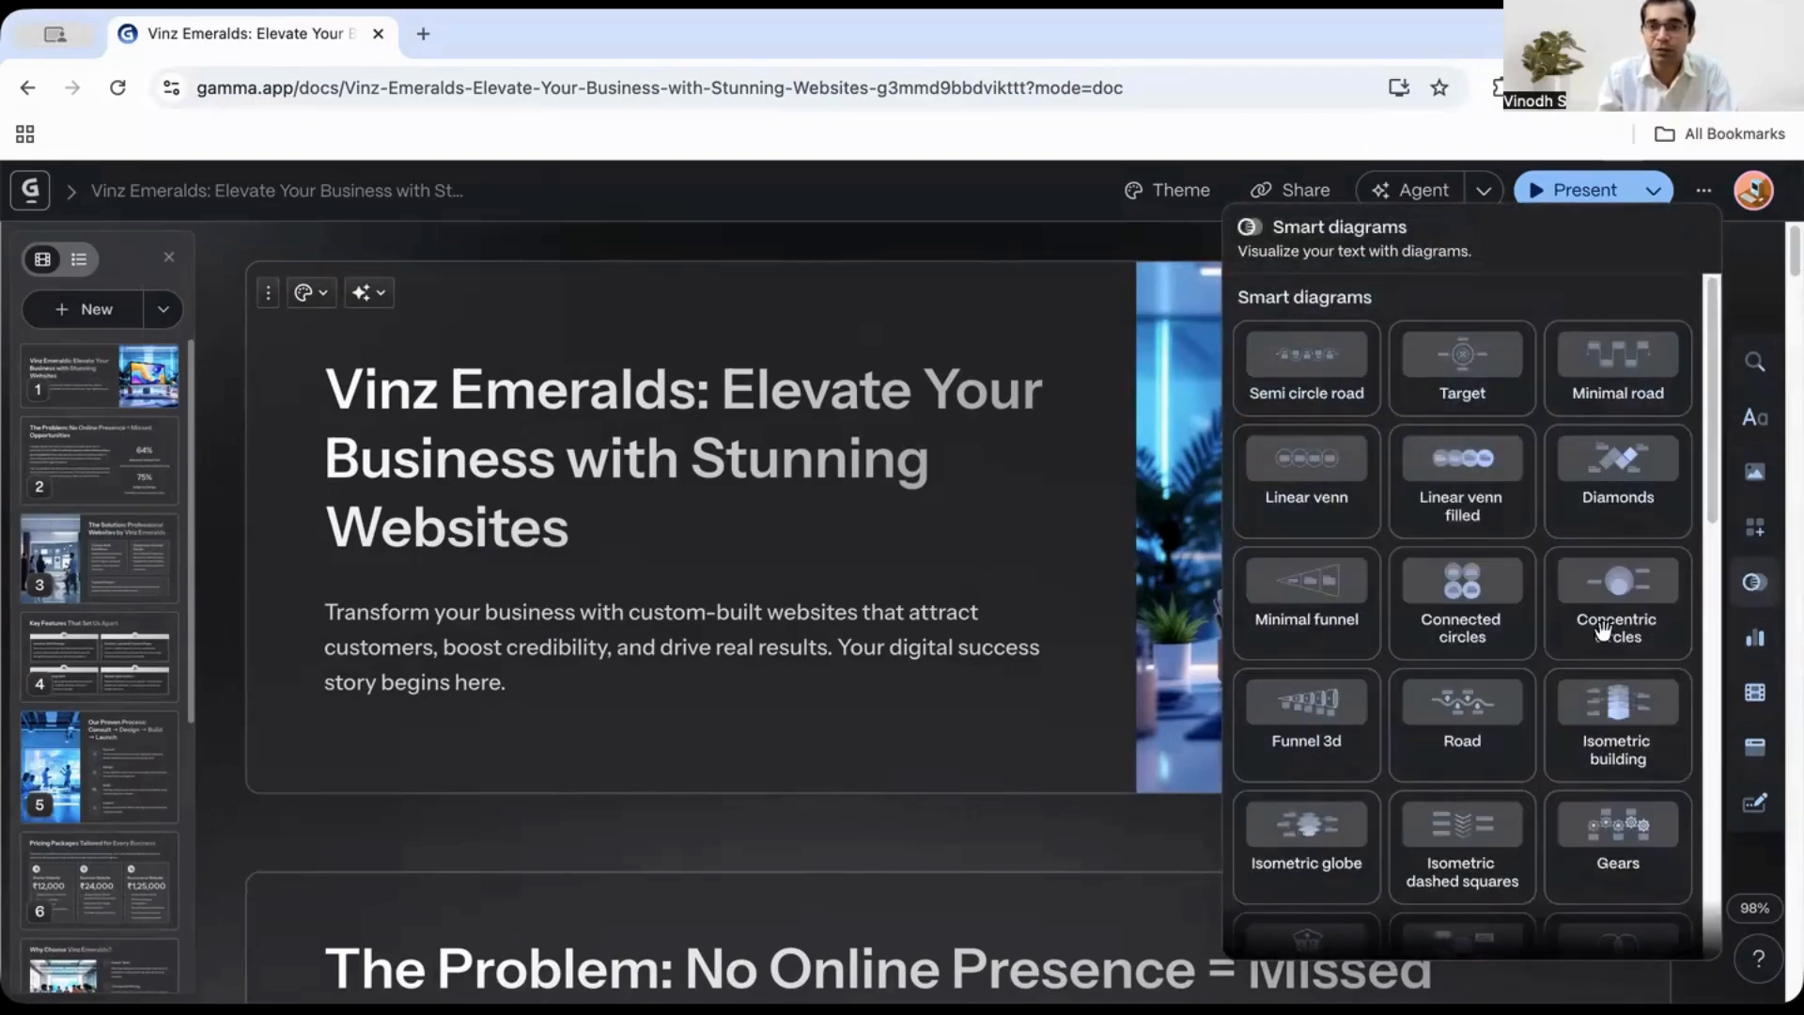
scroll(1490, 624, down, 10)
scroll(1542, 684, down, 1)
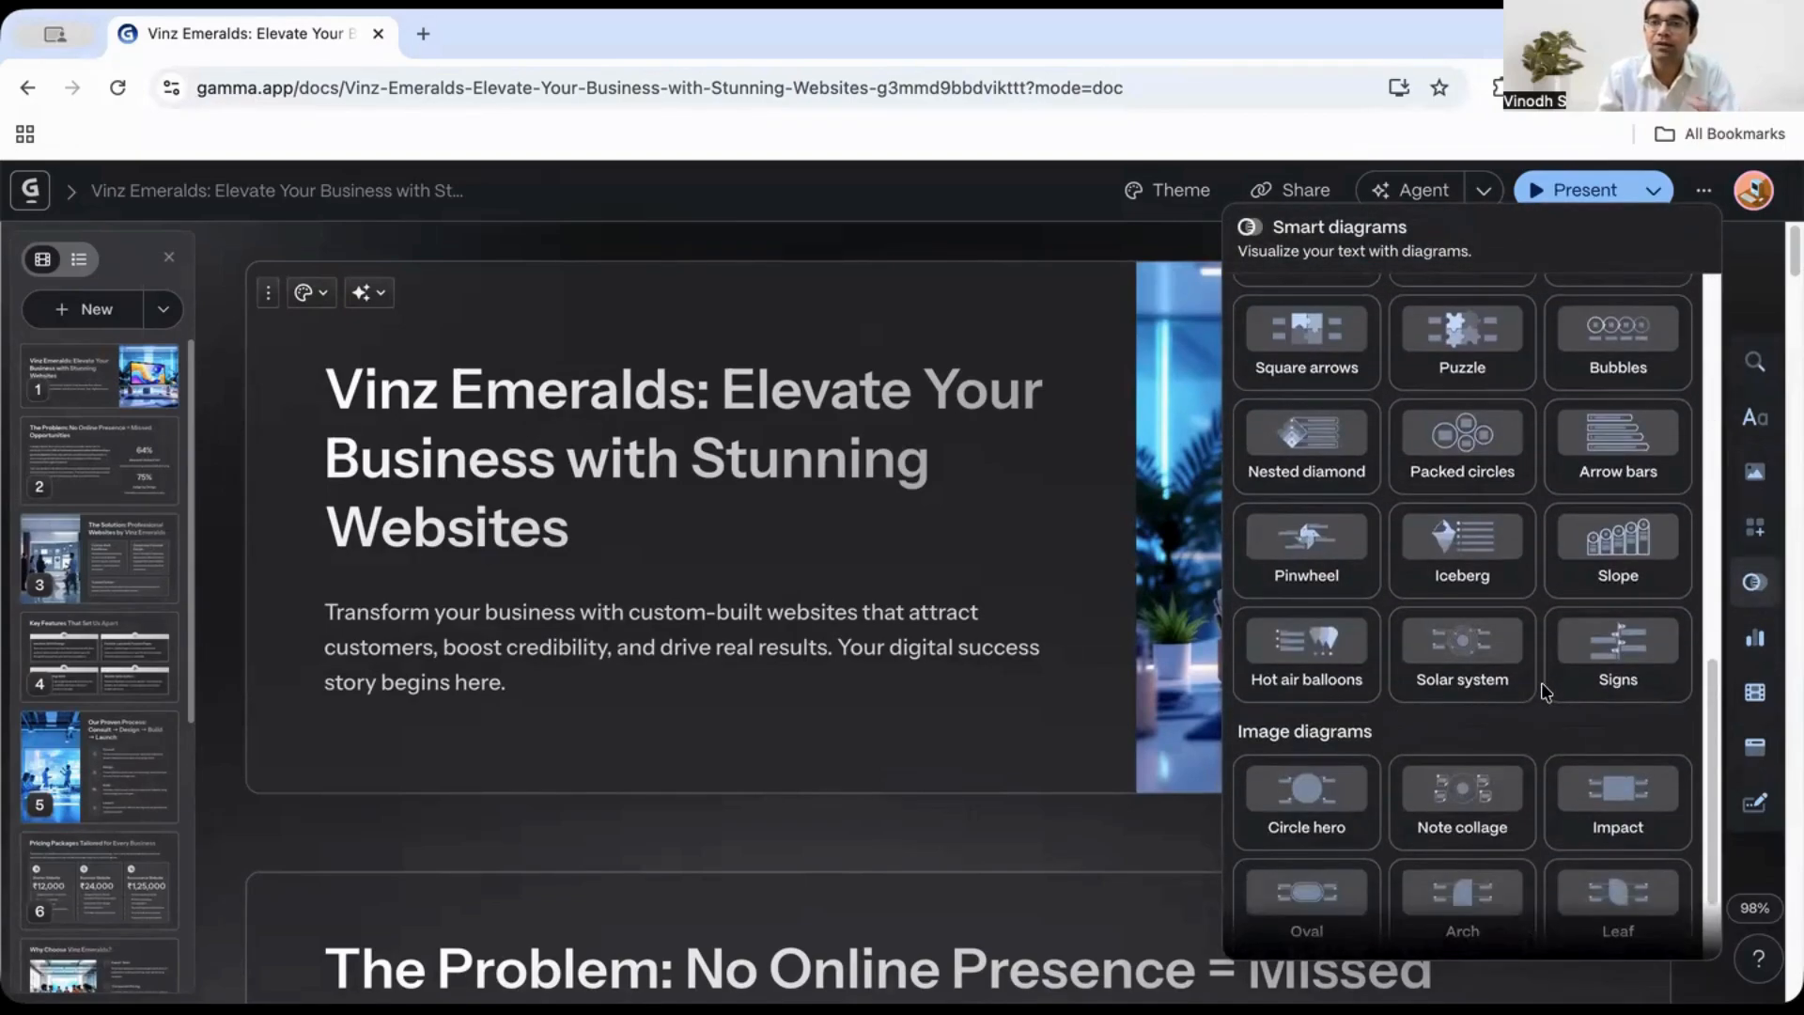
click(1754, 526)
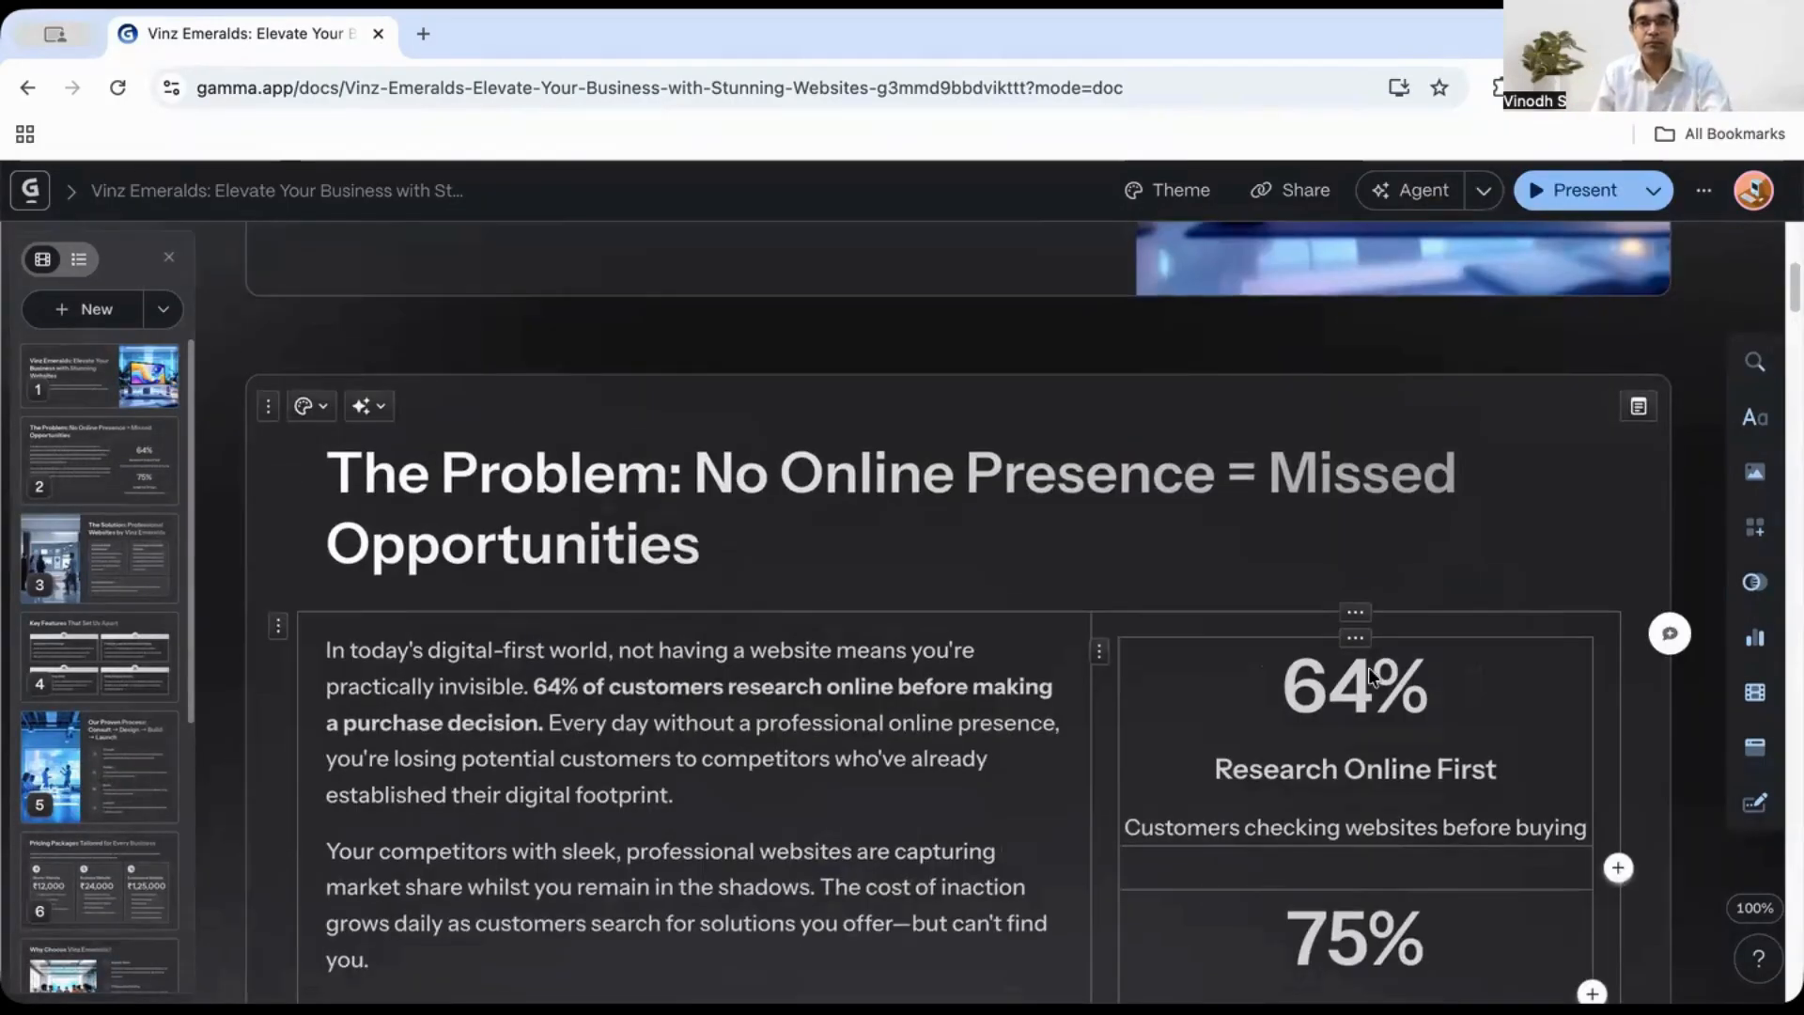
scroll(1362, 663, up, 5)
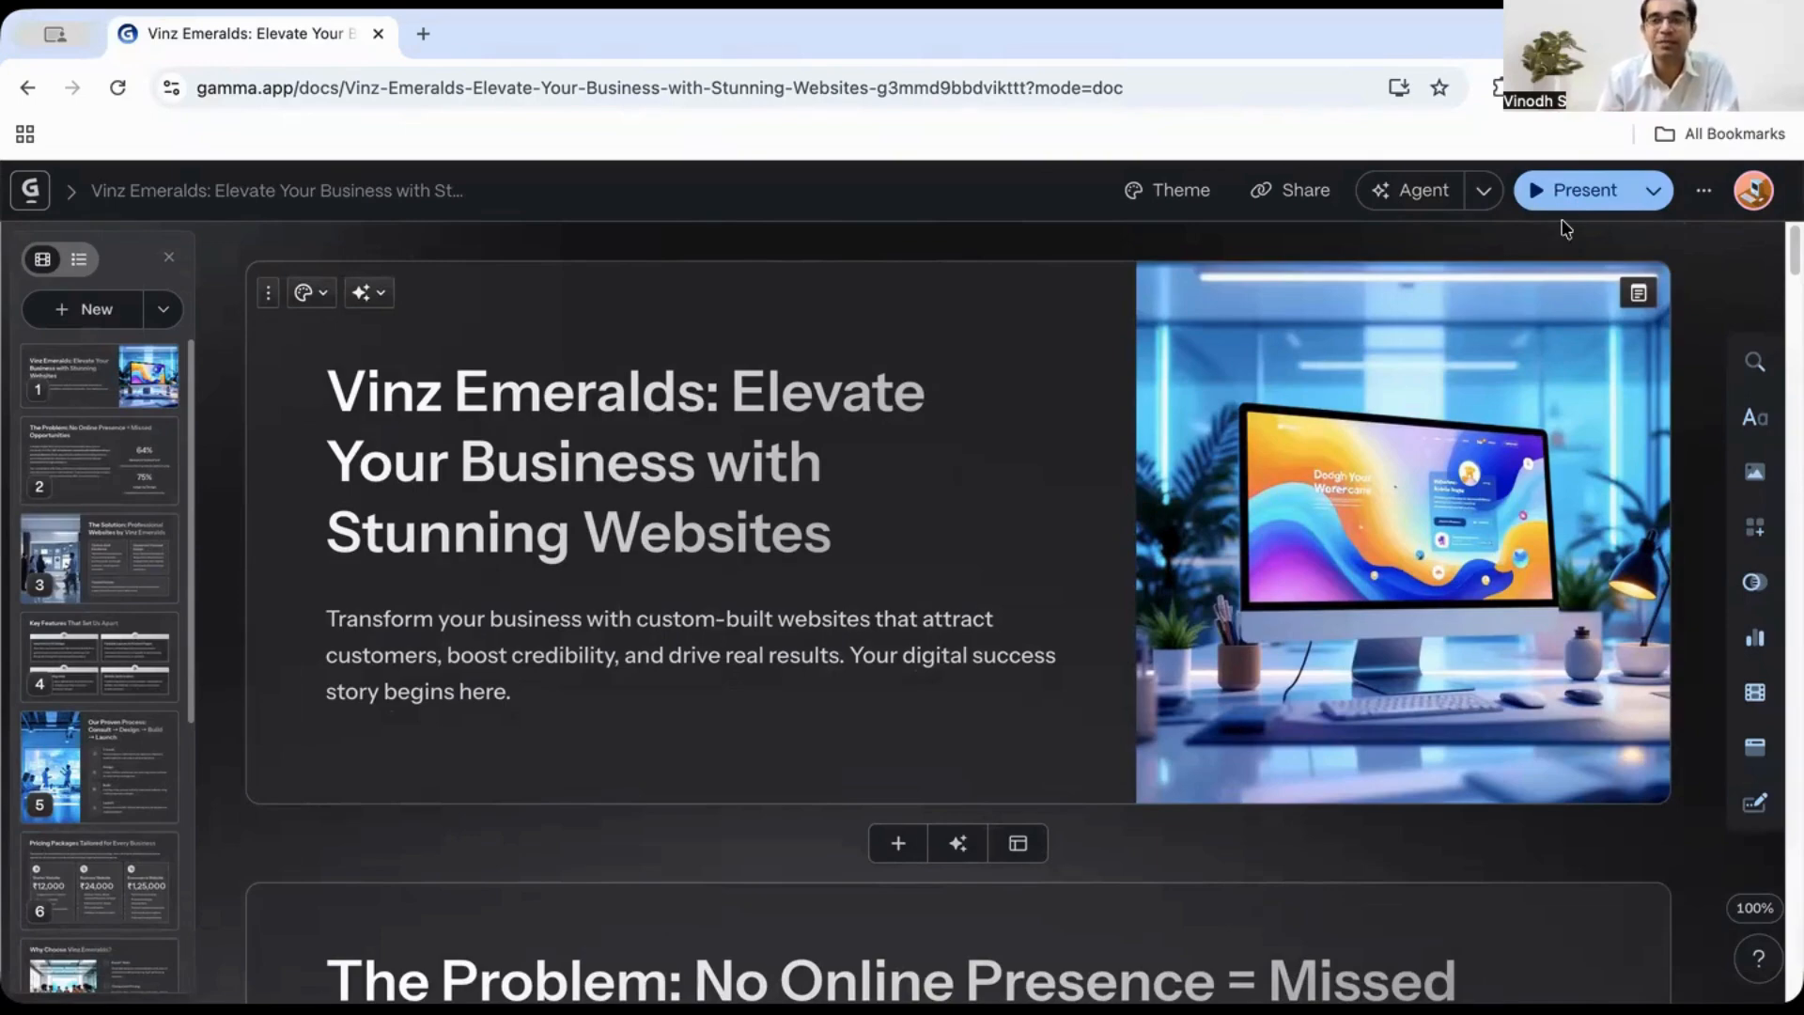
- Open the sharing dialog and review its share link, advanced settings, export formats and LinkedIn posting options
scroll(845, 391, down, 5)
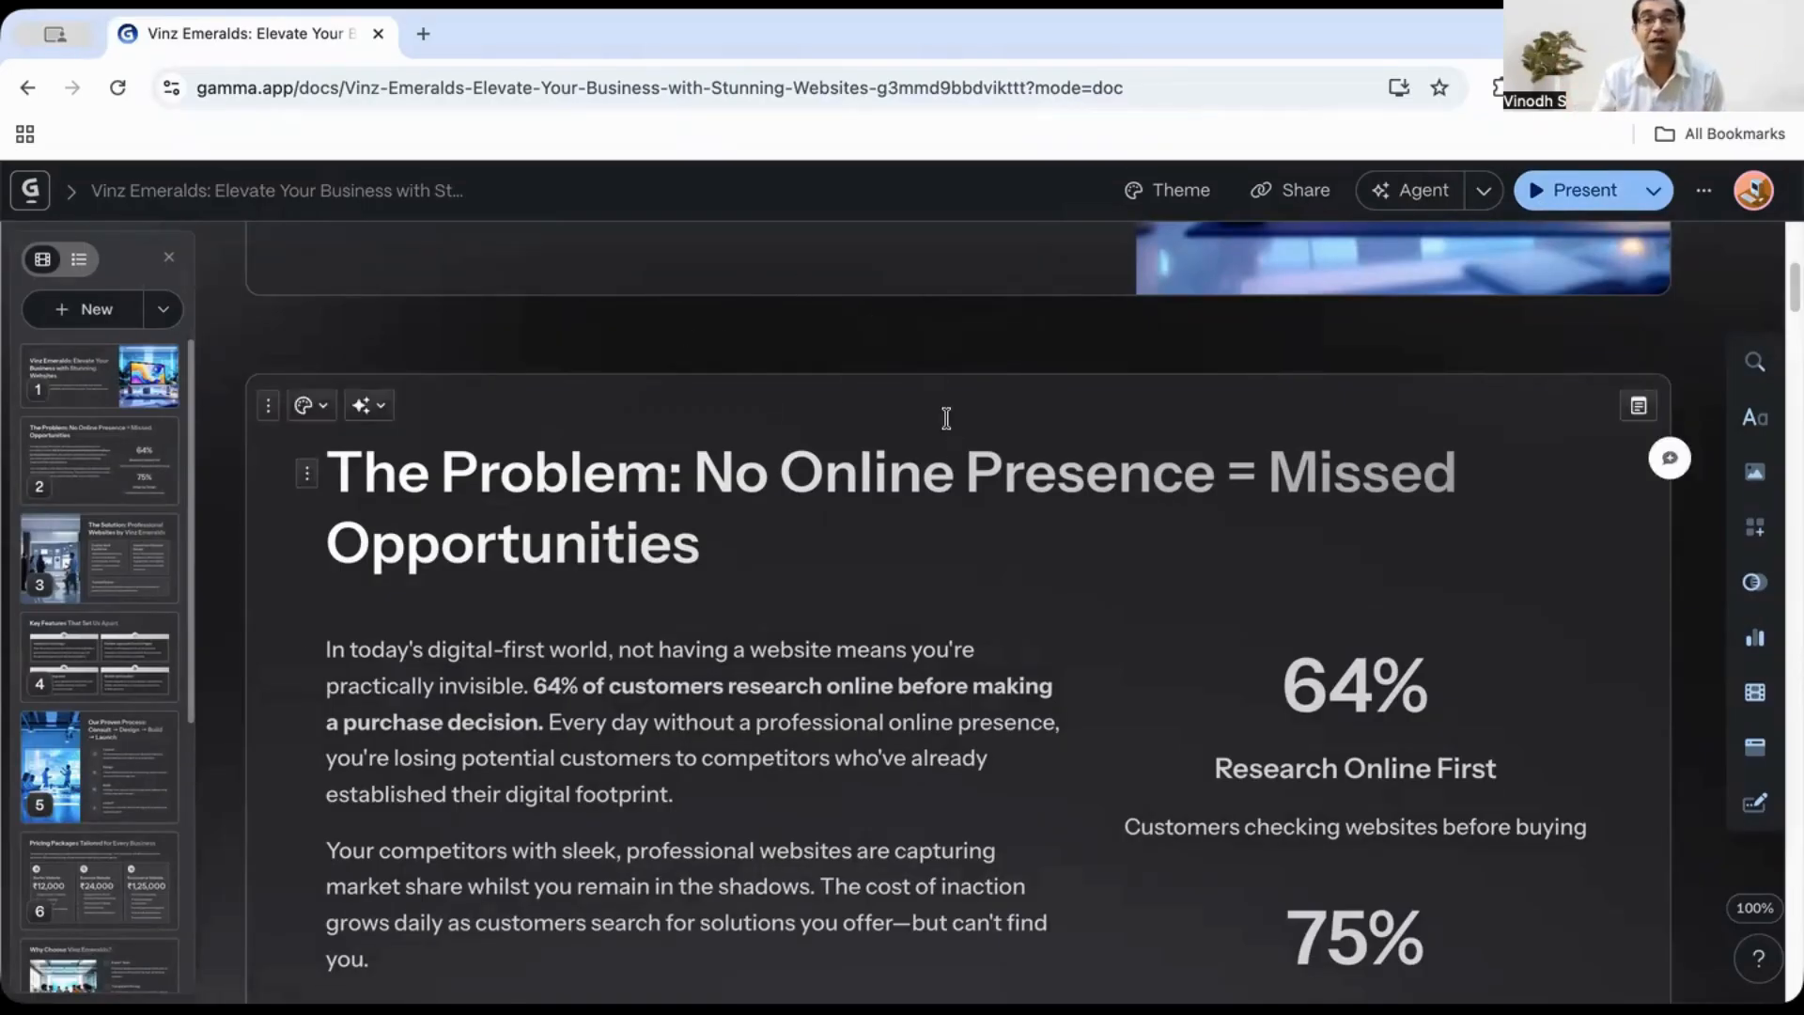
click(1280, 197)
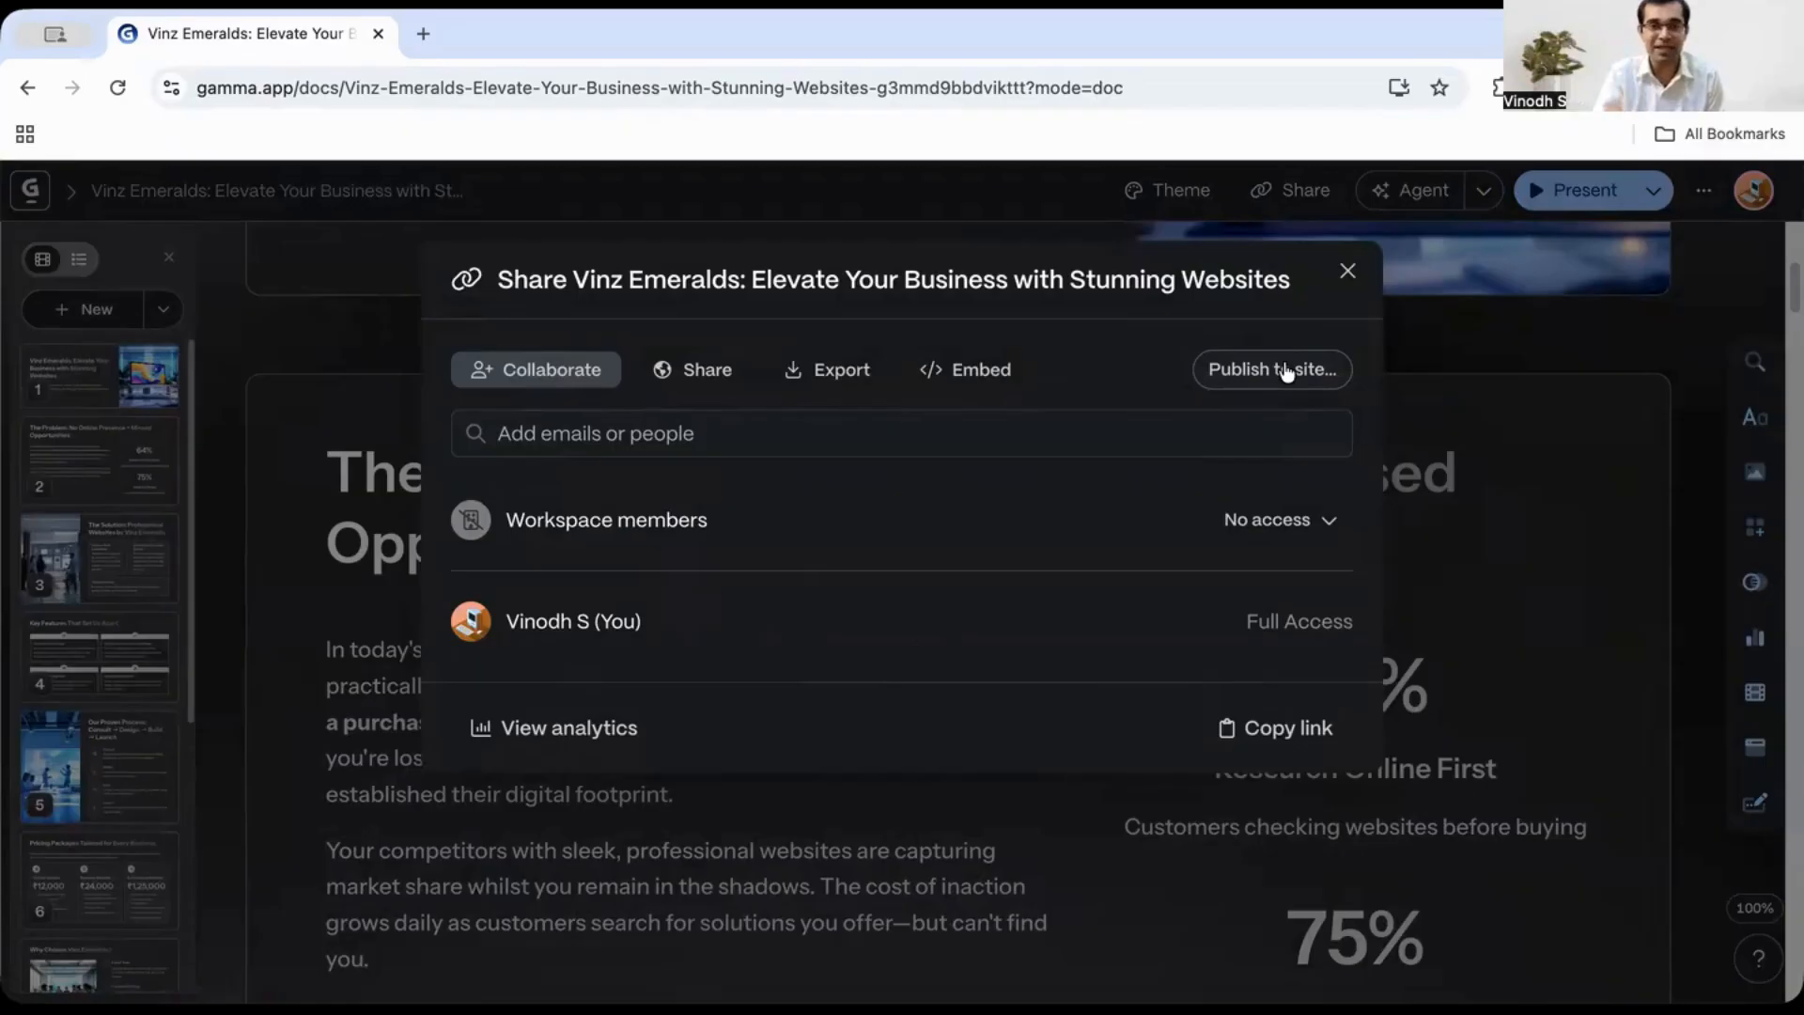
click(709, 391)
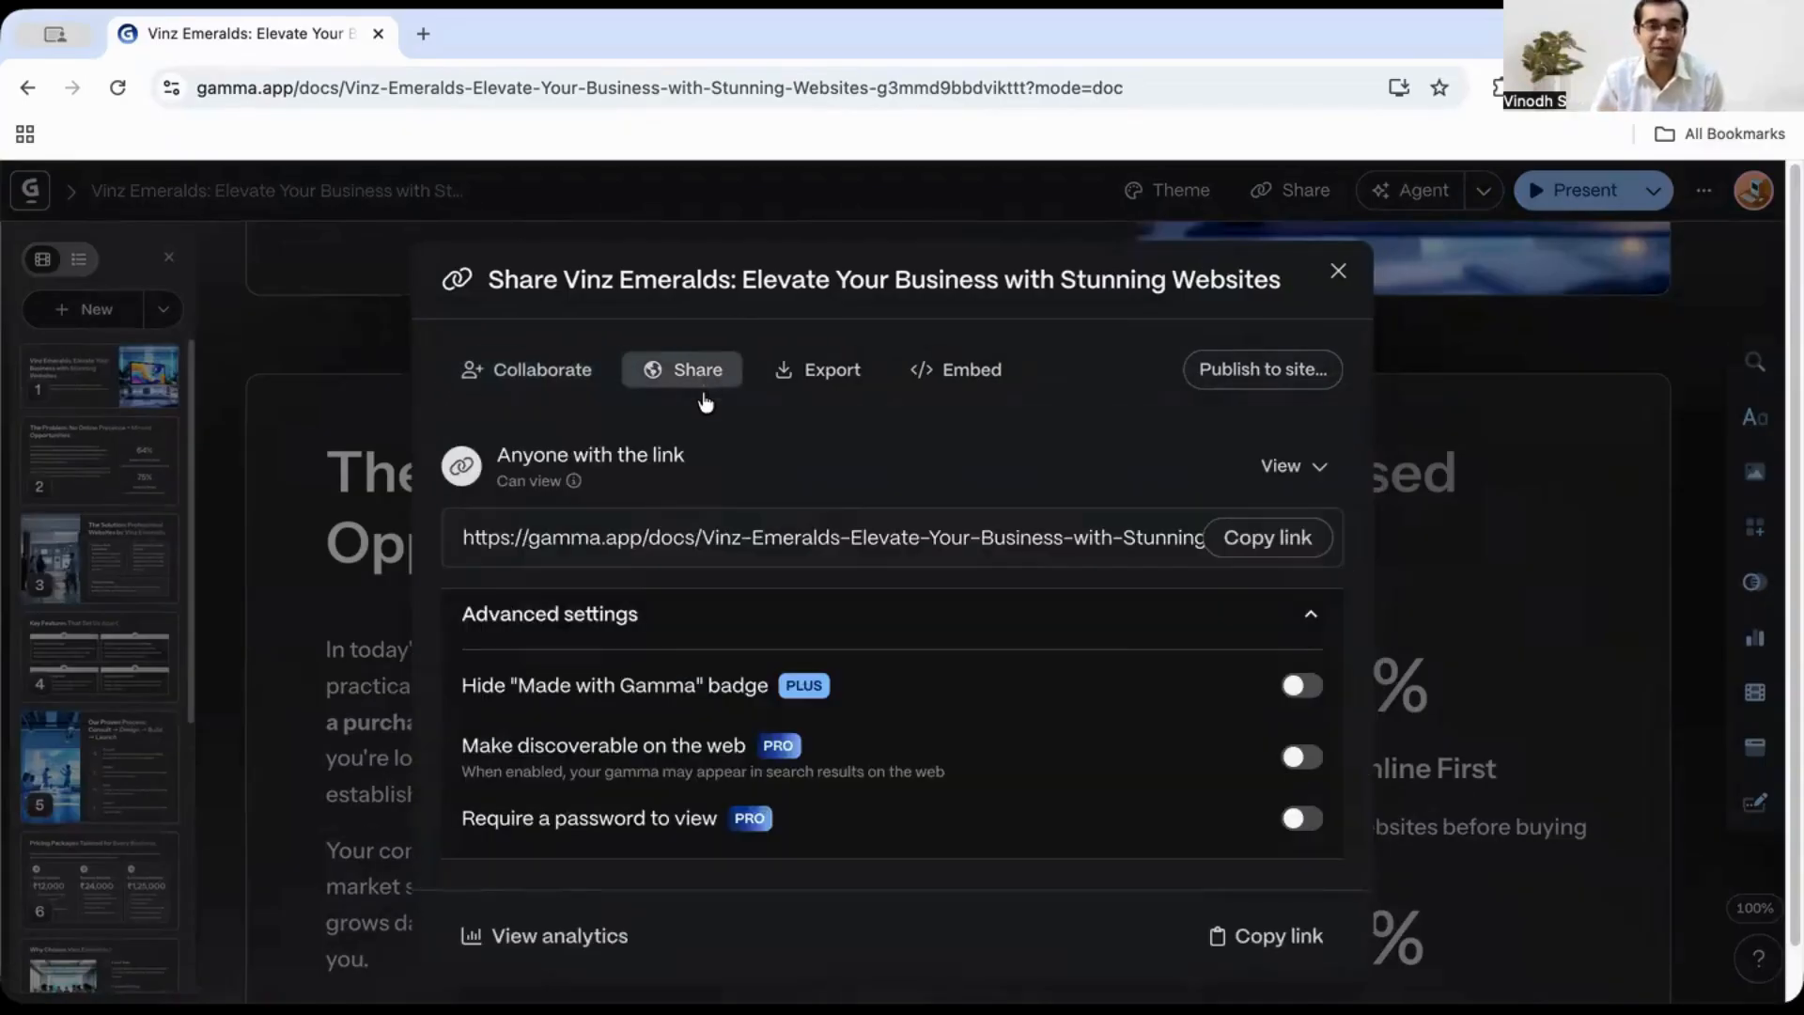
scroll(775, 659, down, 2)
scroll(778, 660, up, 2)
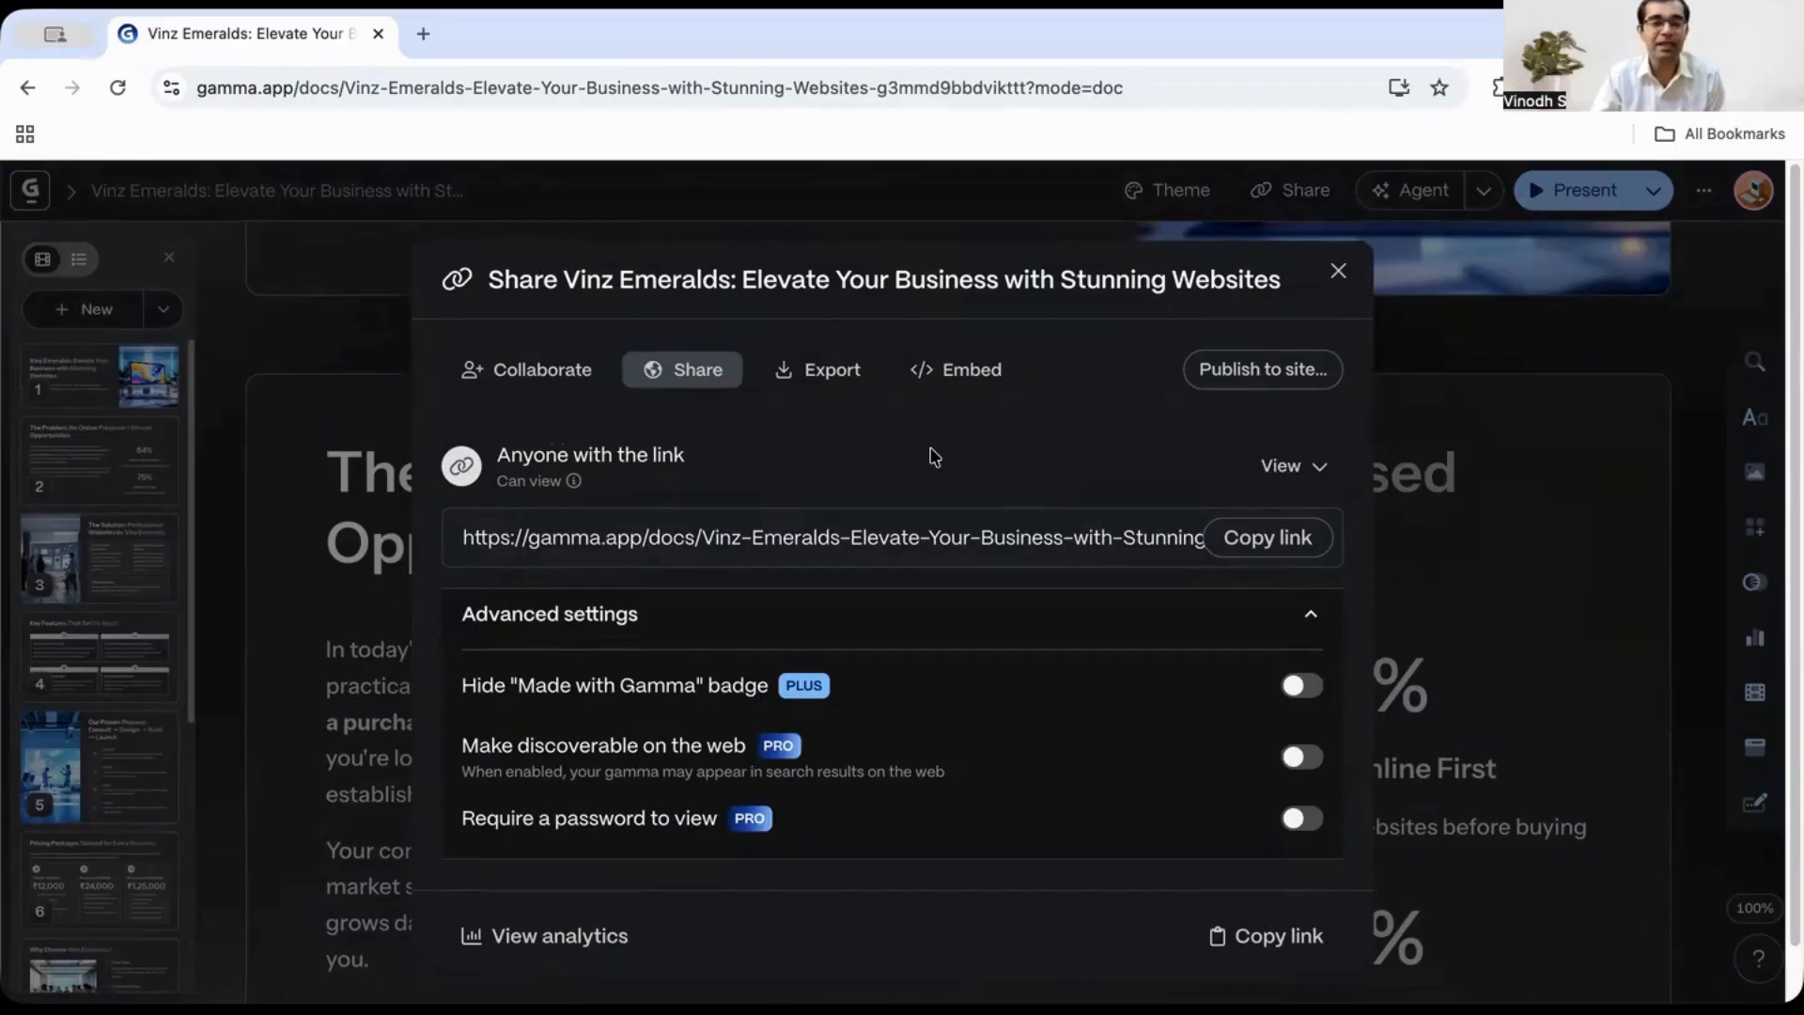
click(835, 372)
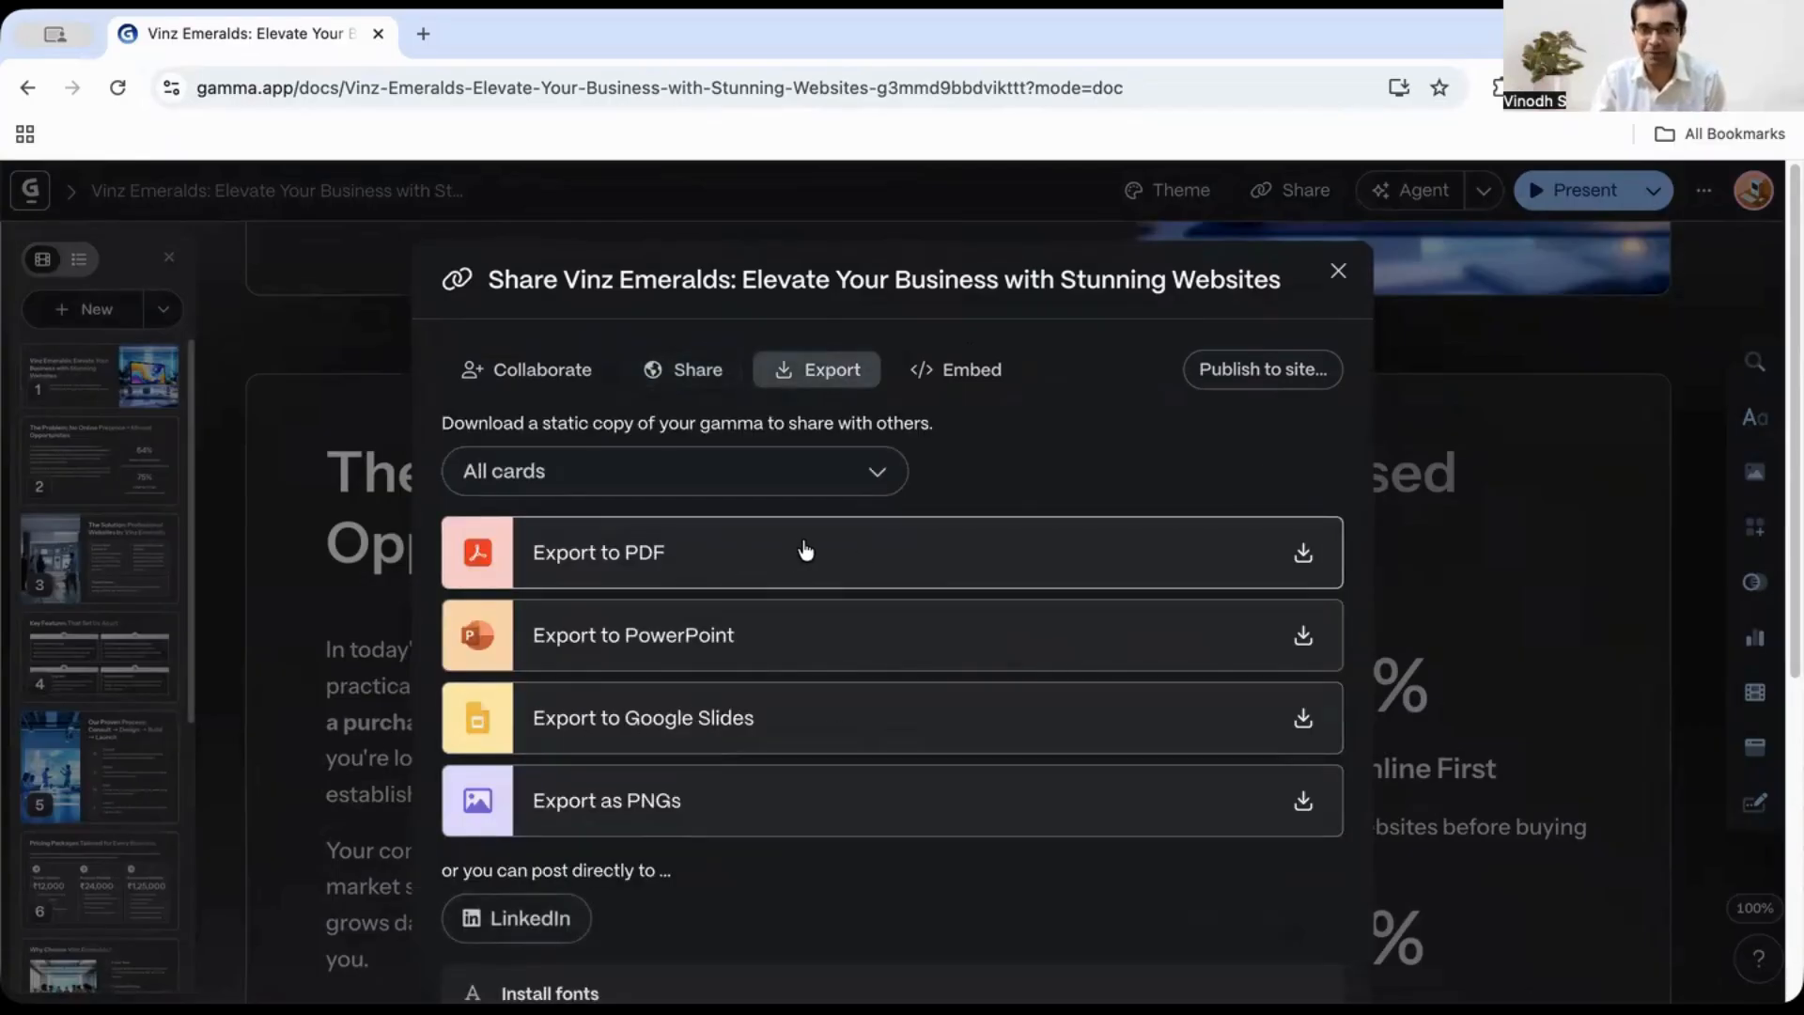
scroll(814, 566, down, 3)
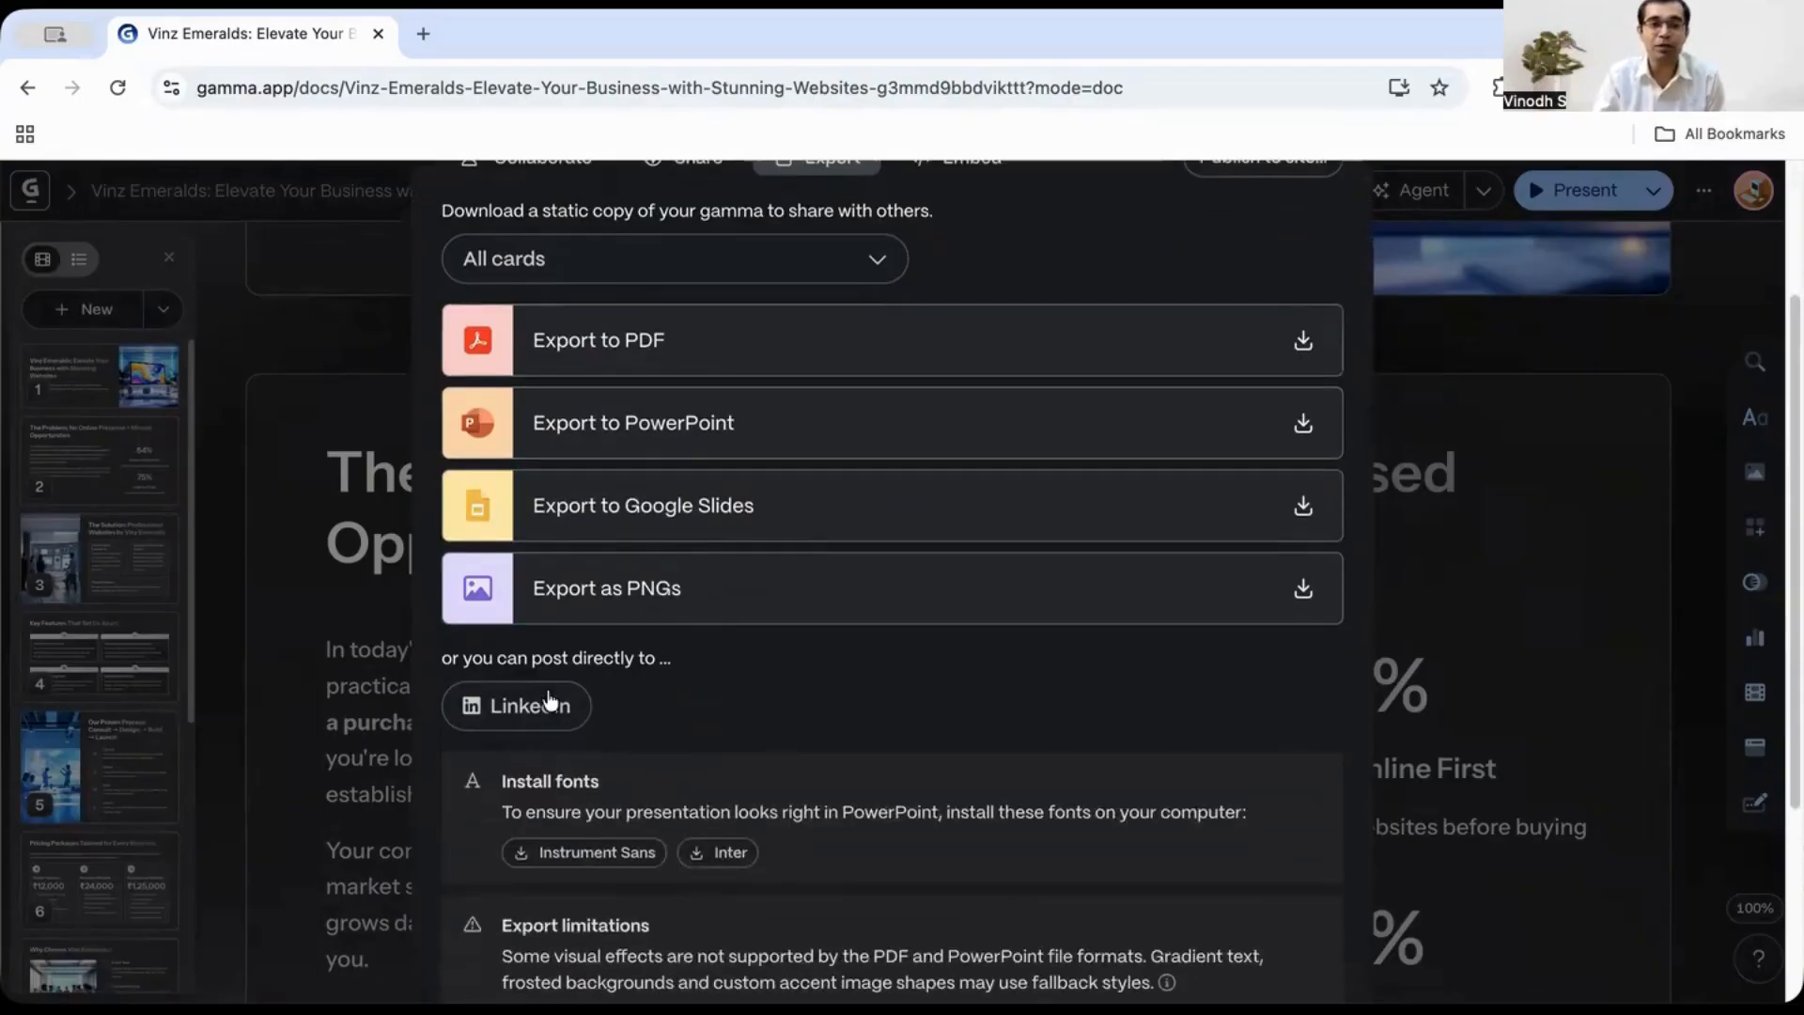
click(528, 707)
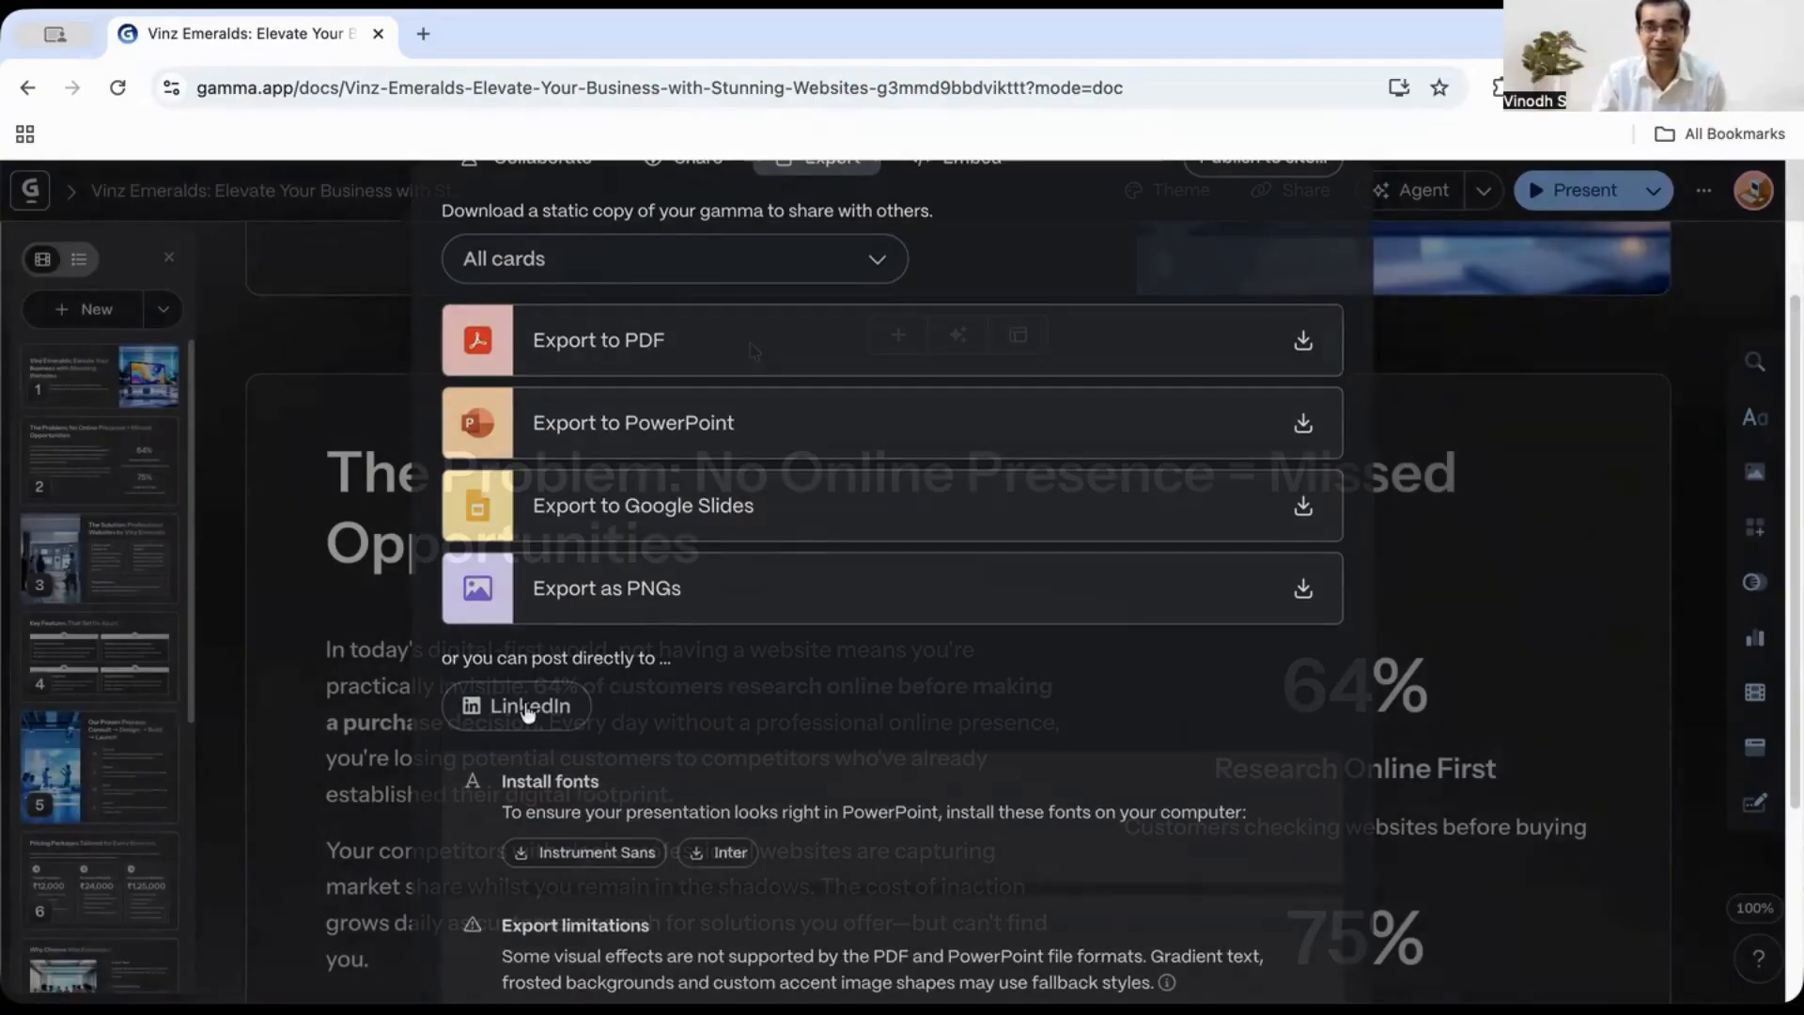
- Scroll back through the opening cards and return to the workspace home page
scroll(956, 355, down, 15)
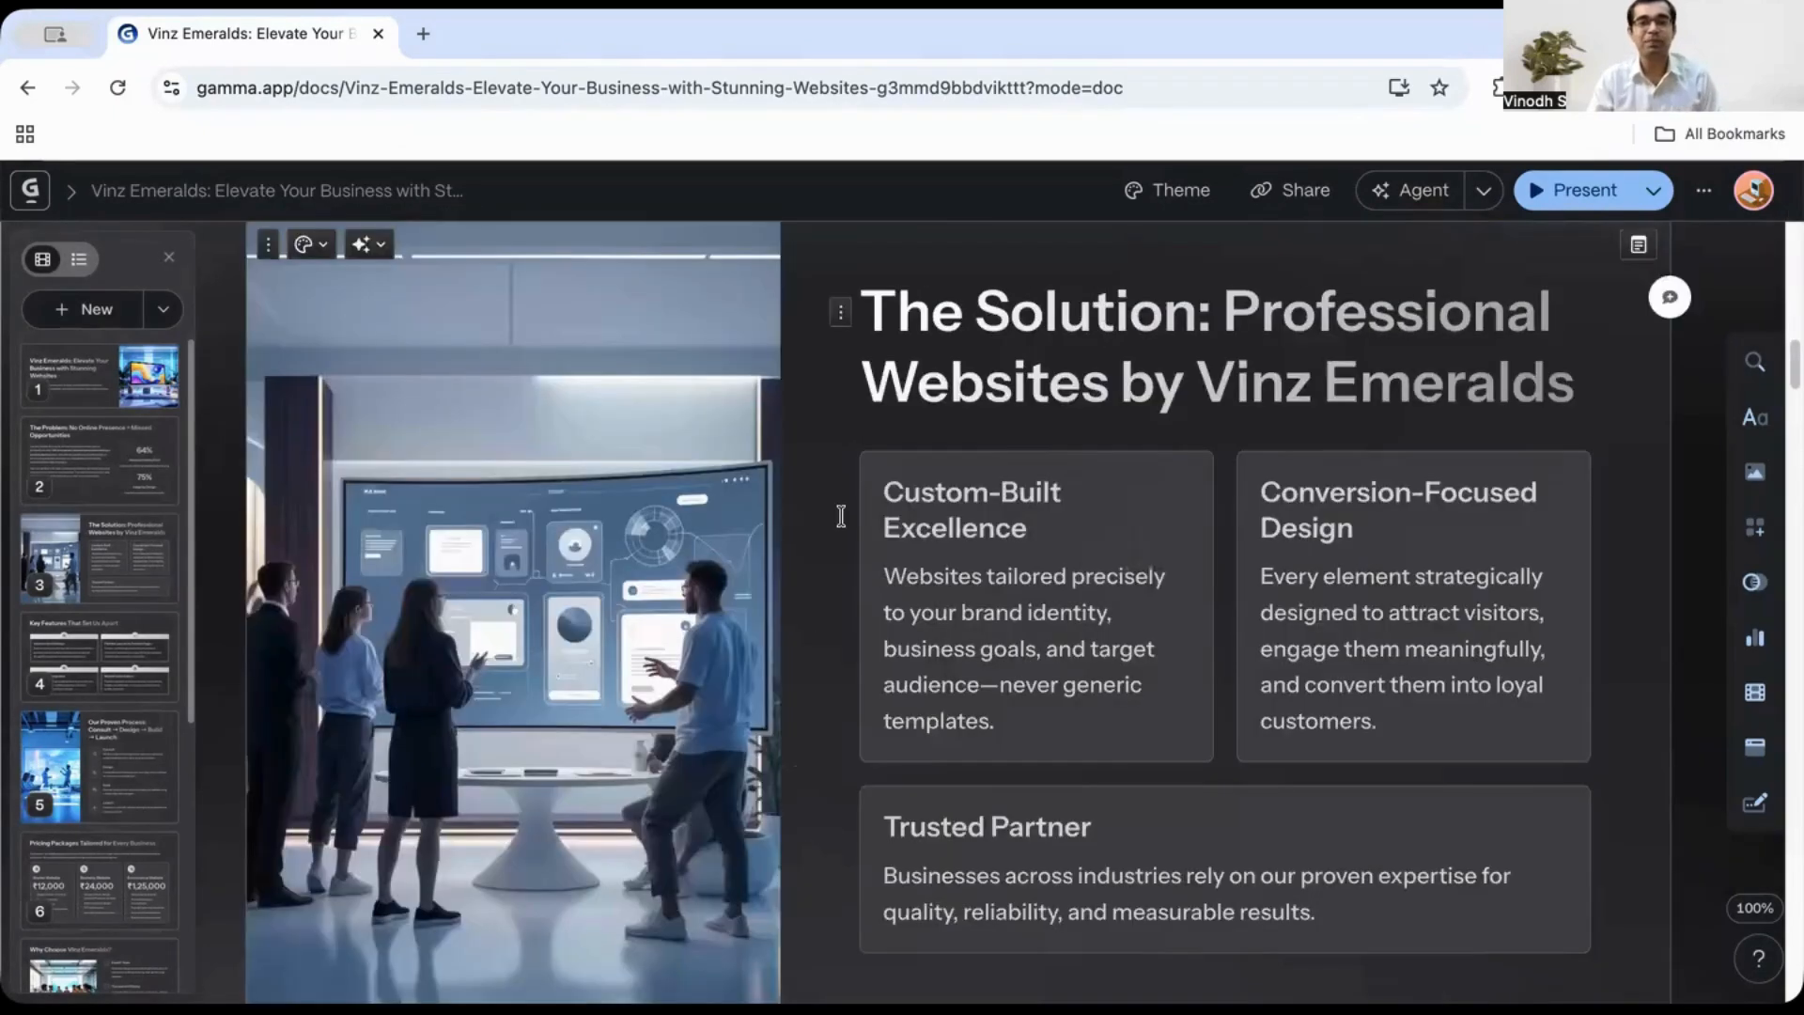
scroll(1064, 640, down, 1)
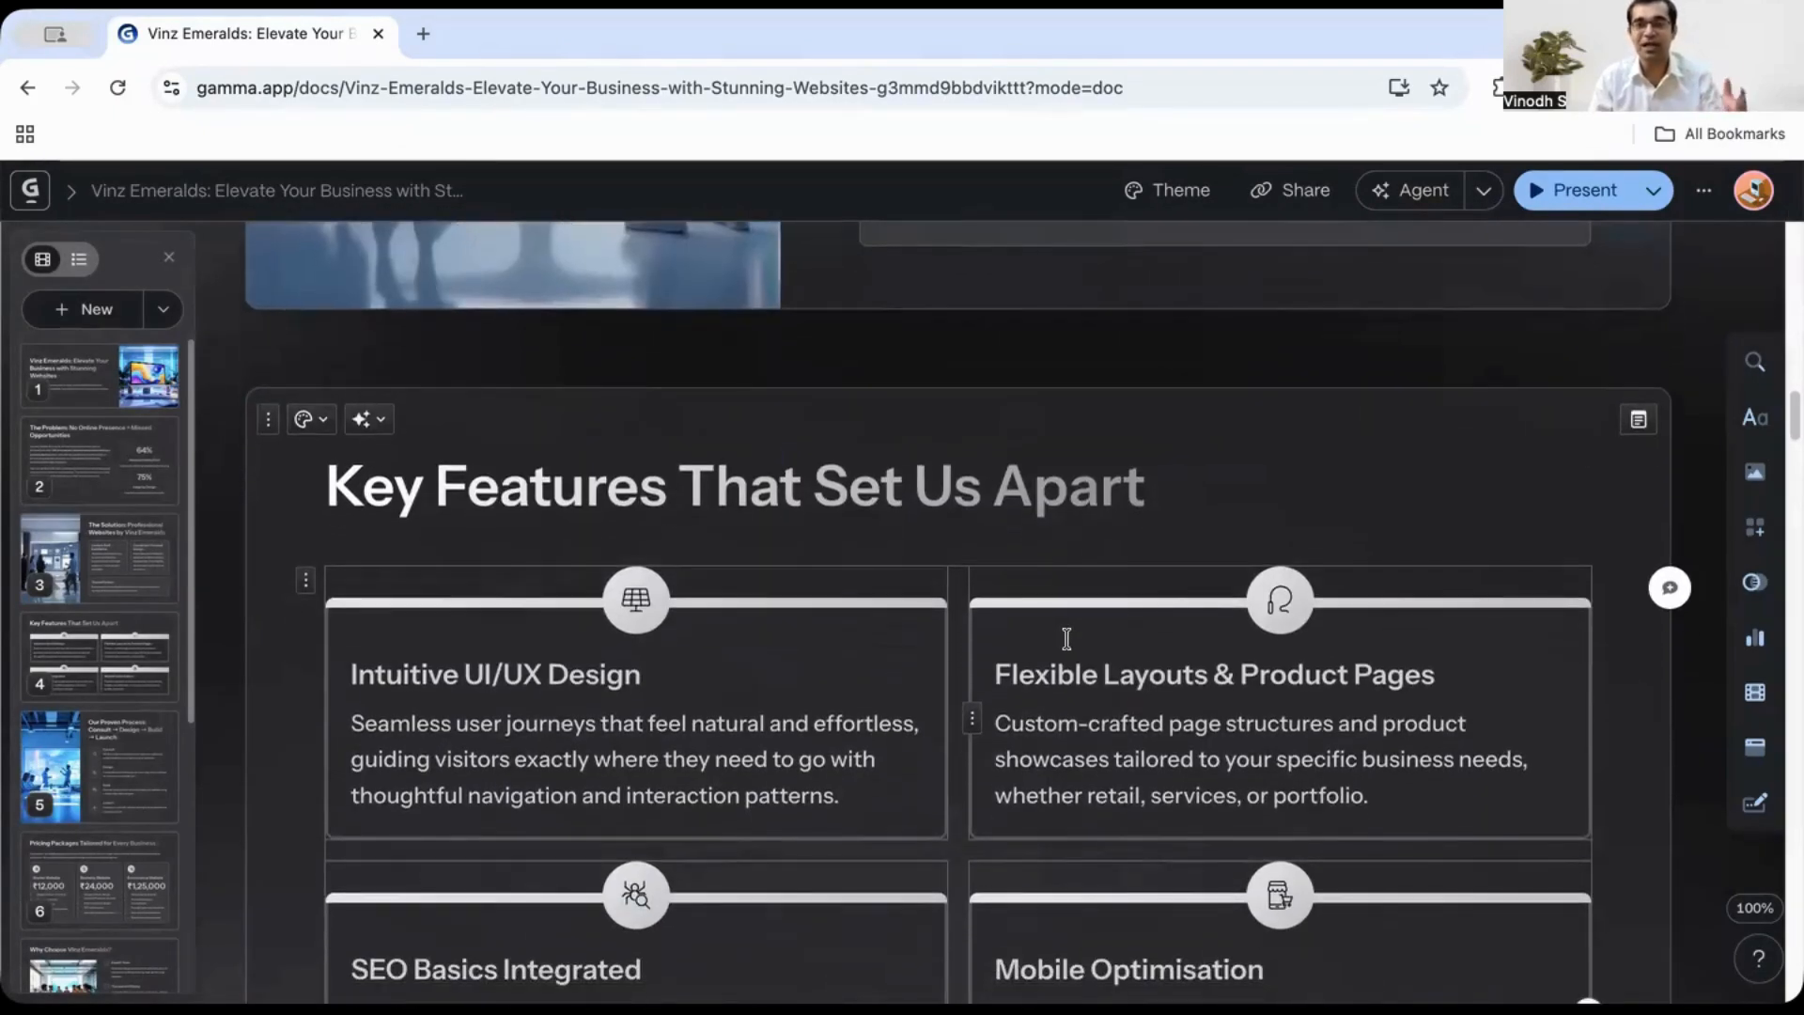
scroll(1099, 667, up, 15)
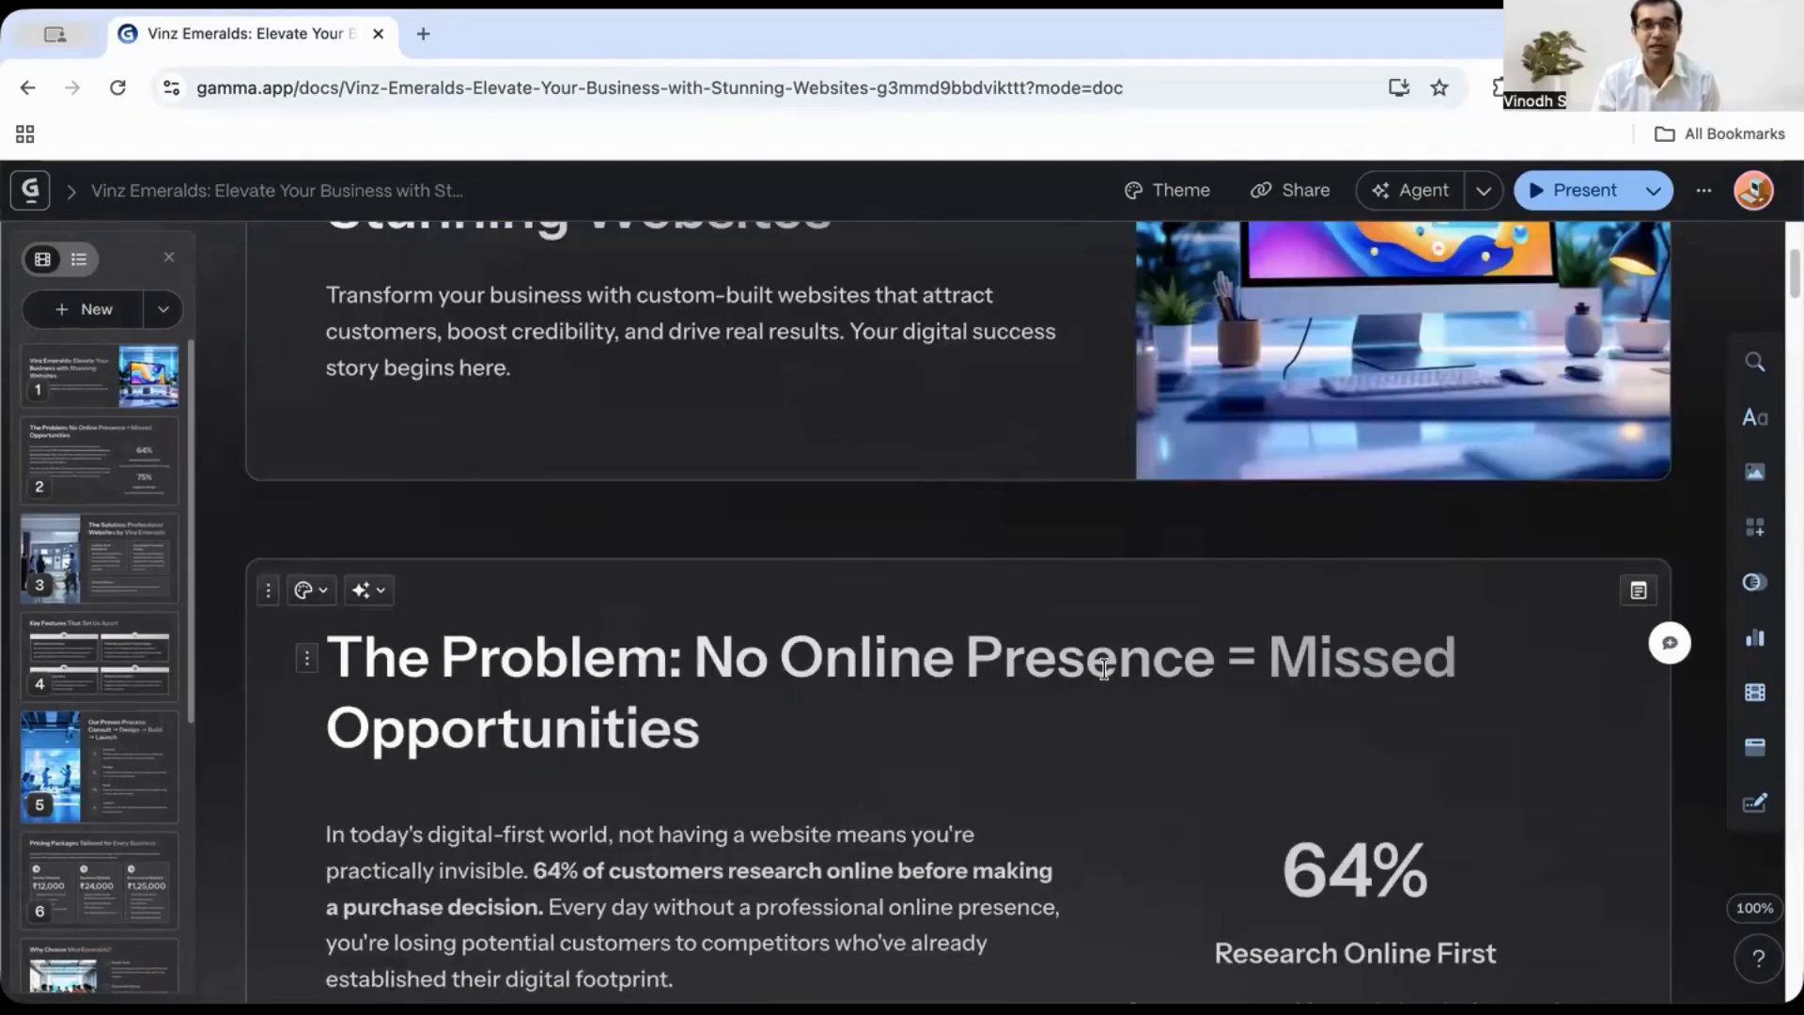
scroll(961, 380, up, 4)
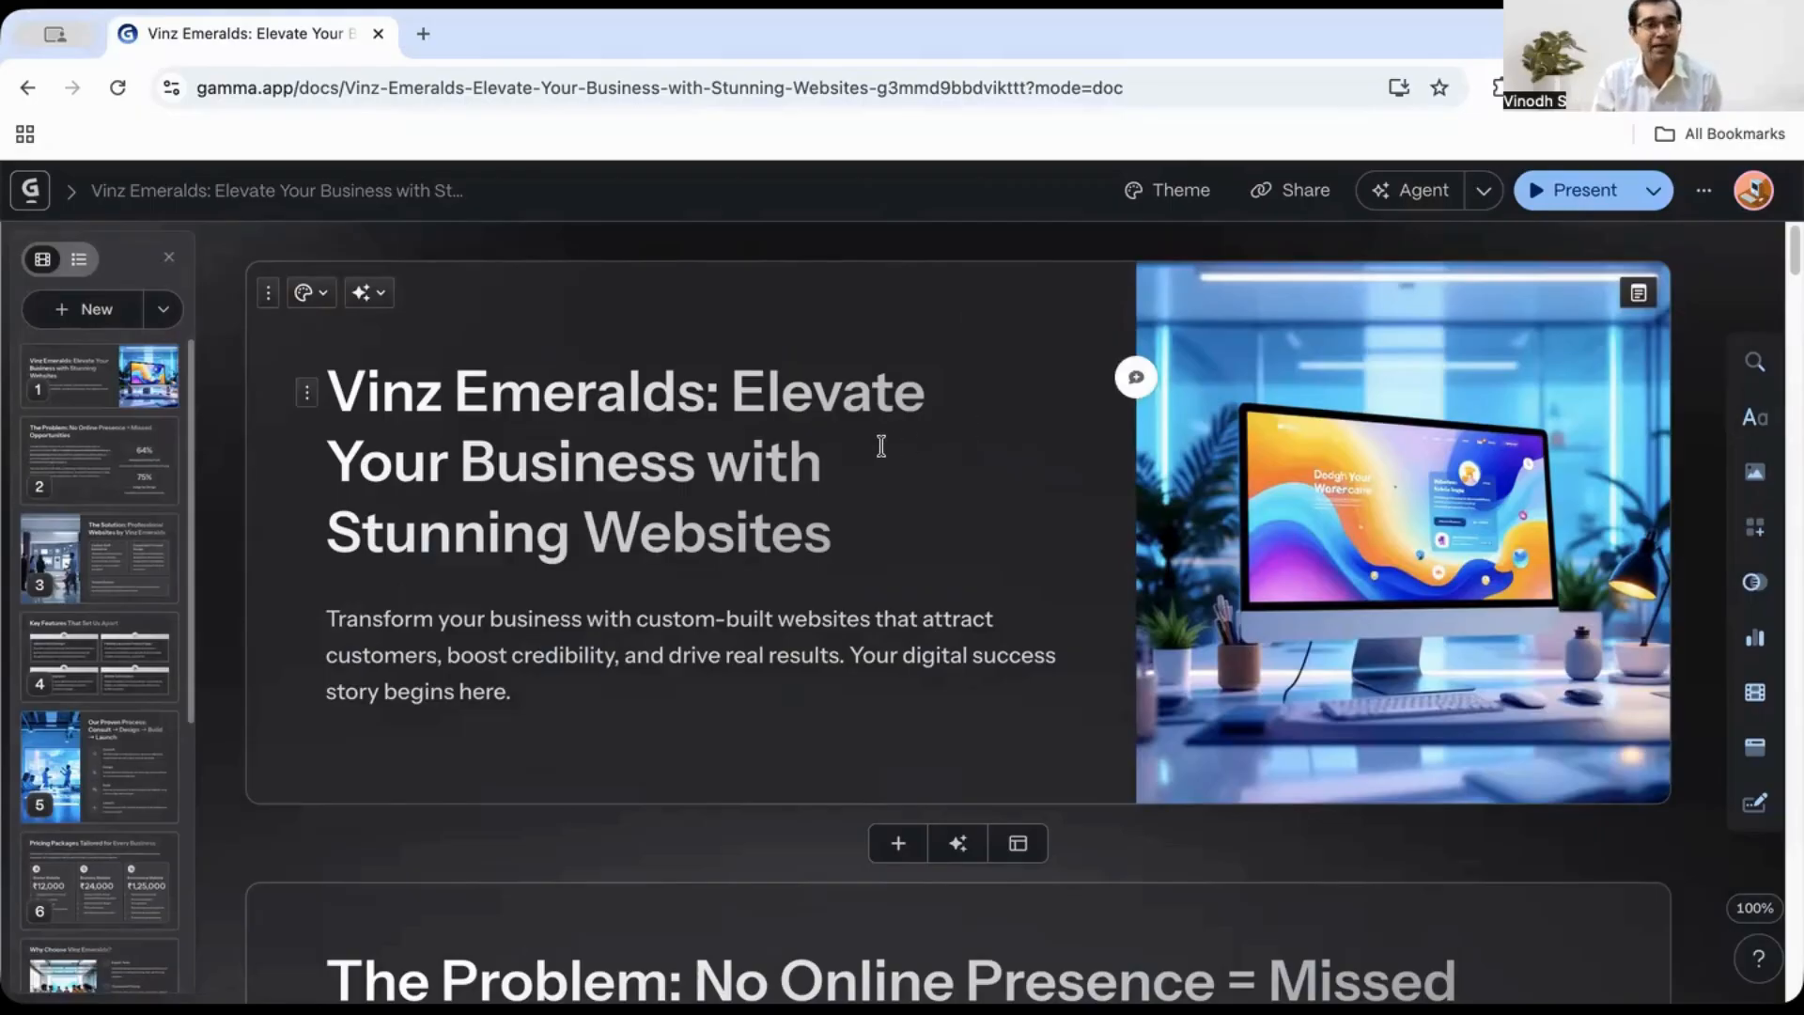
click(30, 190)
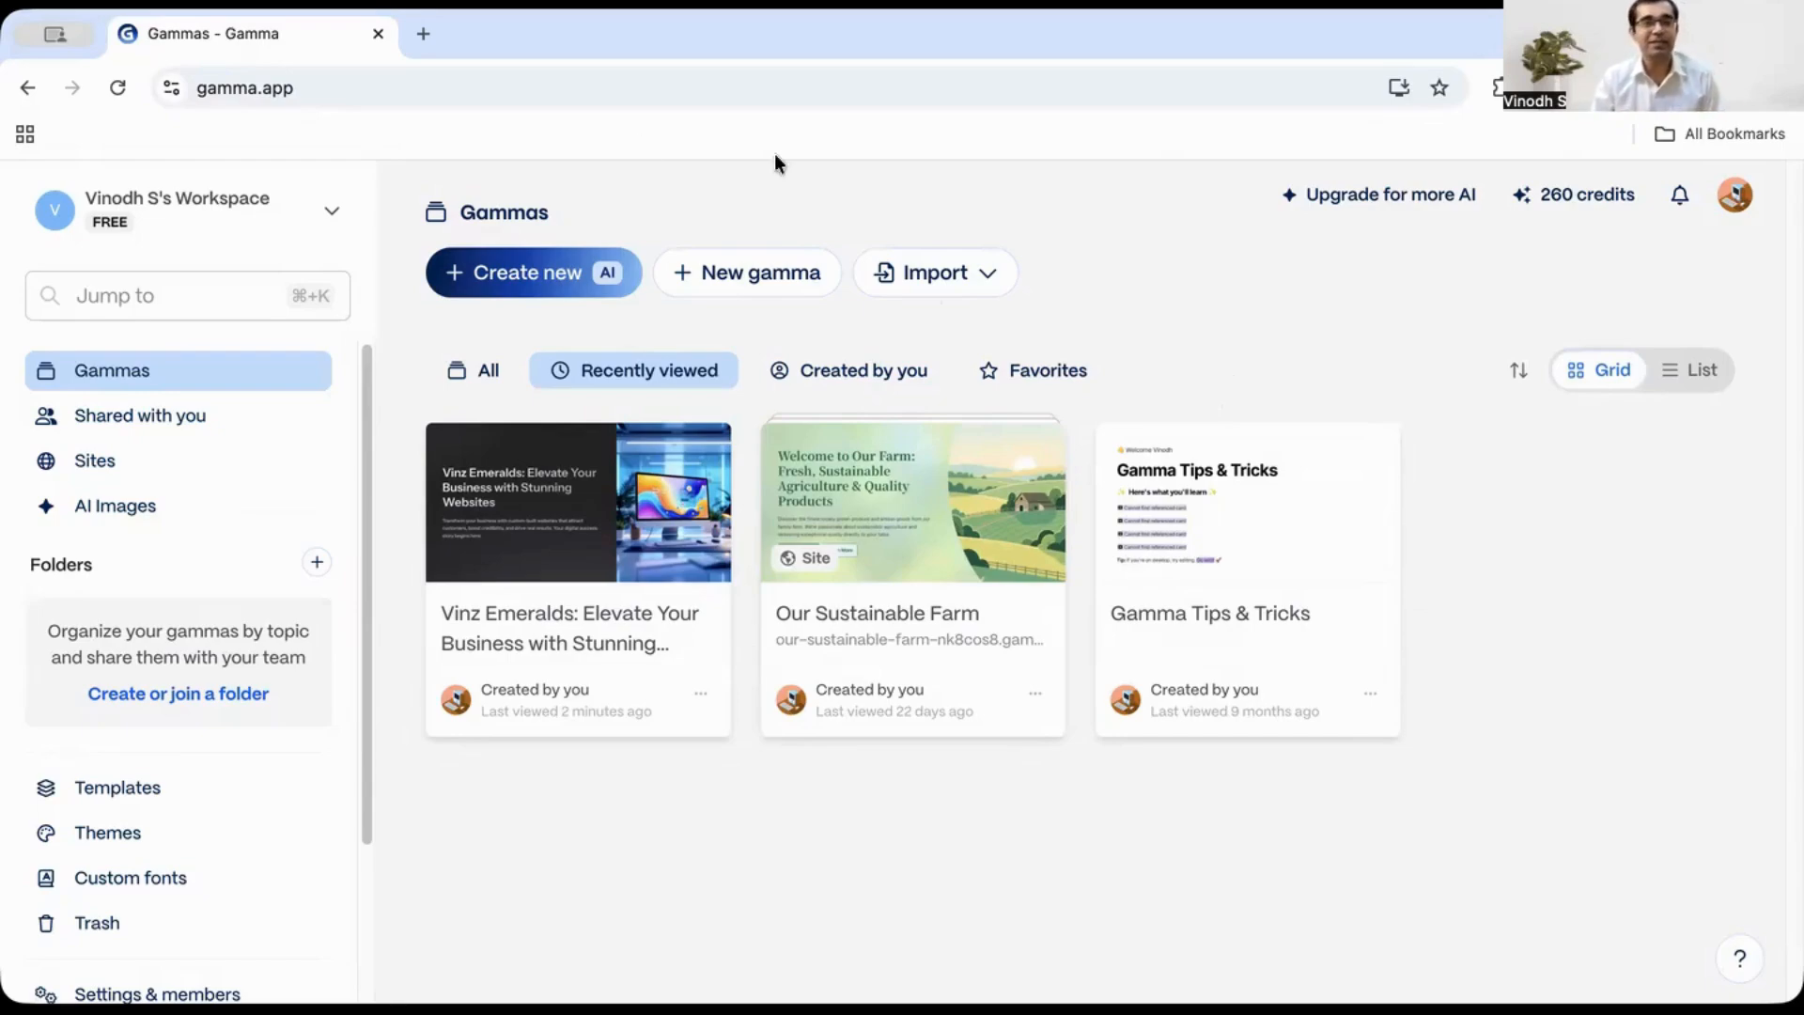
- Open the LinkedIn profile in a new tab, save the profile as a PDF, and close that tab
click(424, 38)
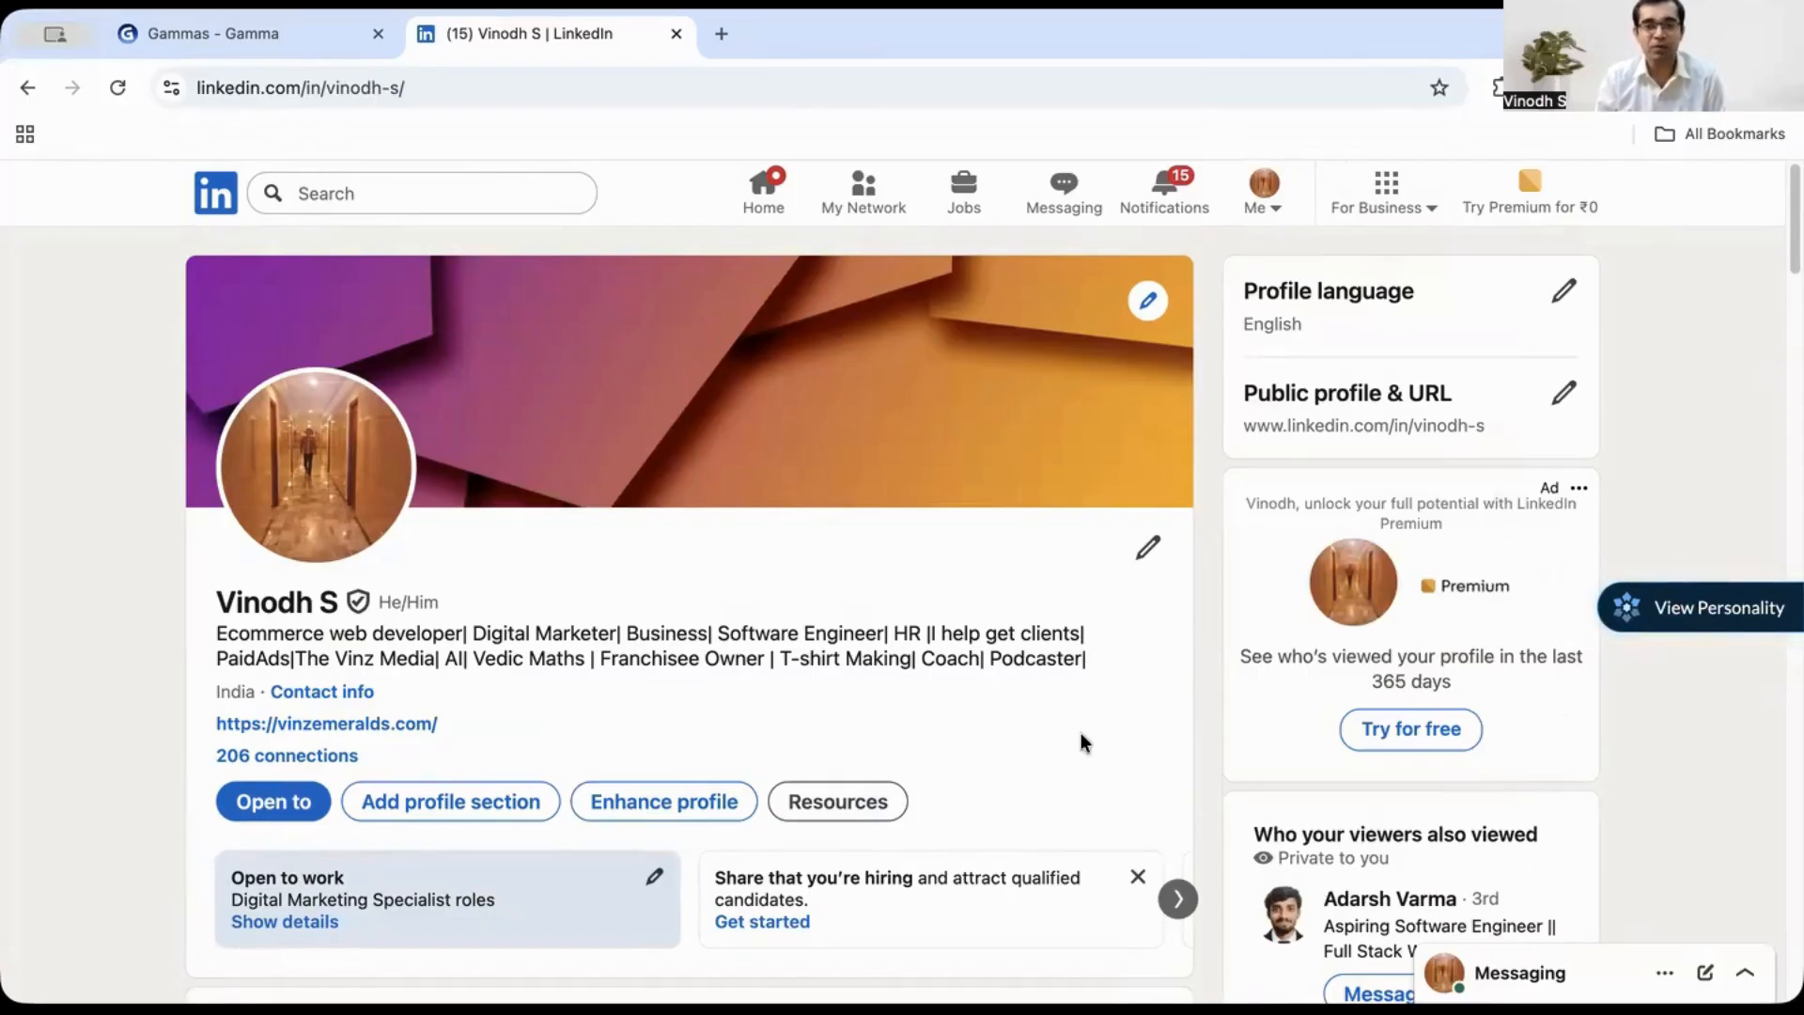
click(836, 808)
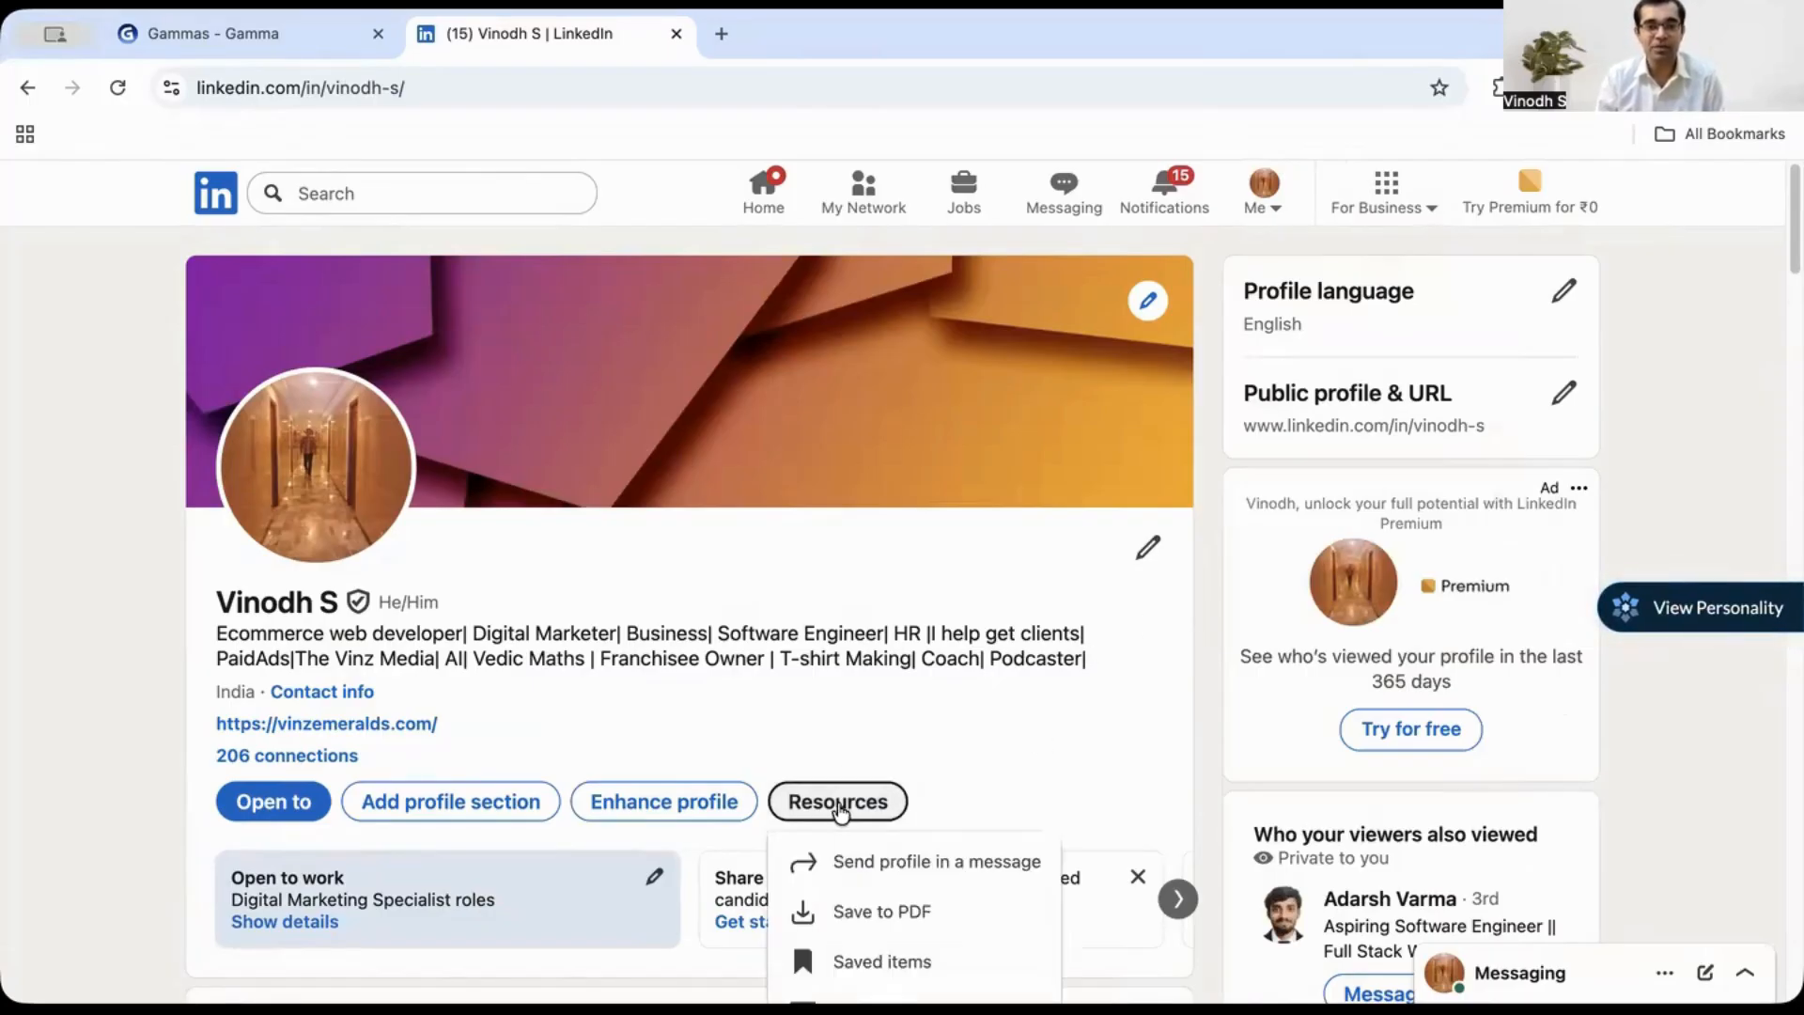
scroll(864, 794, down, 4)
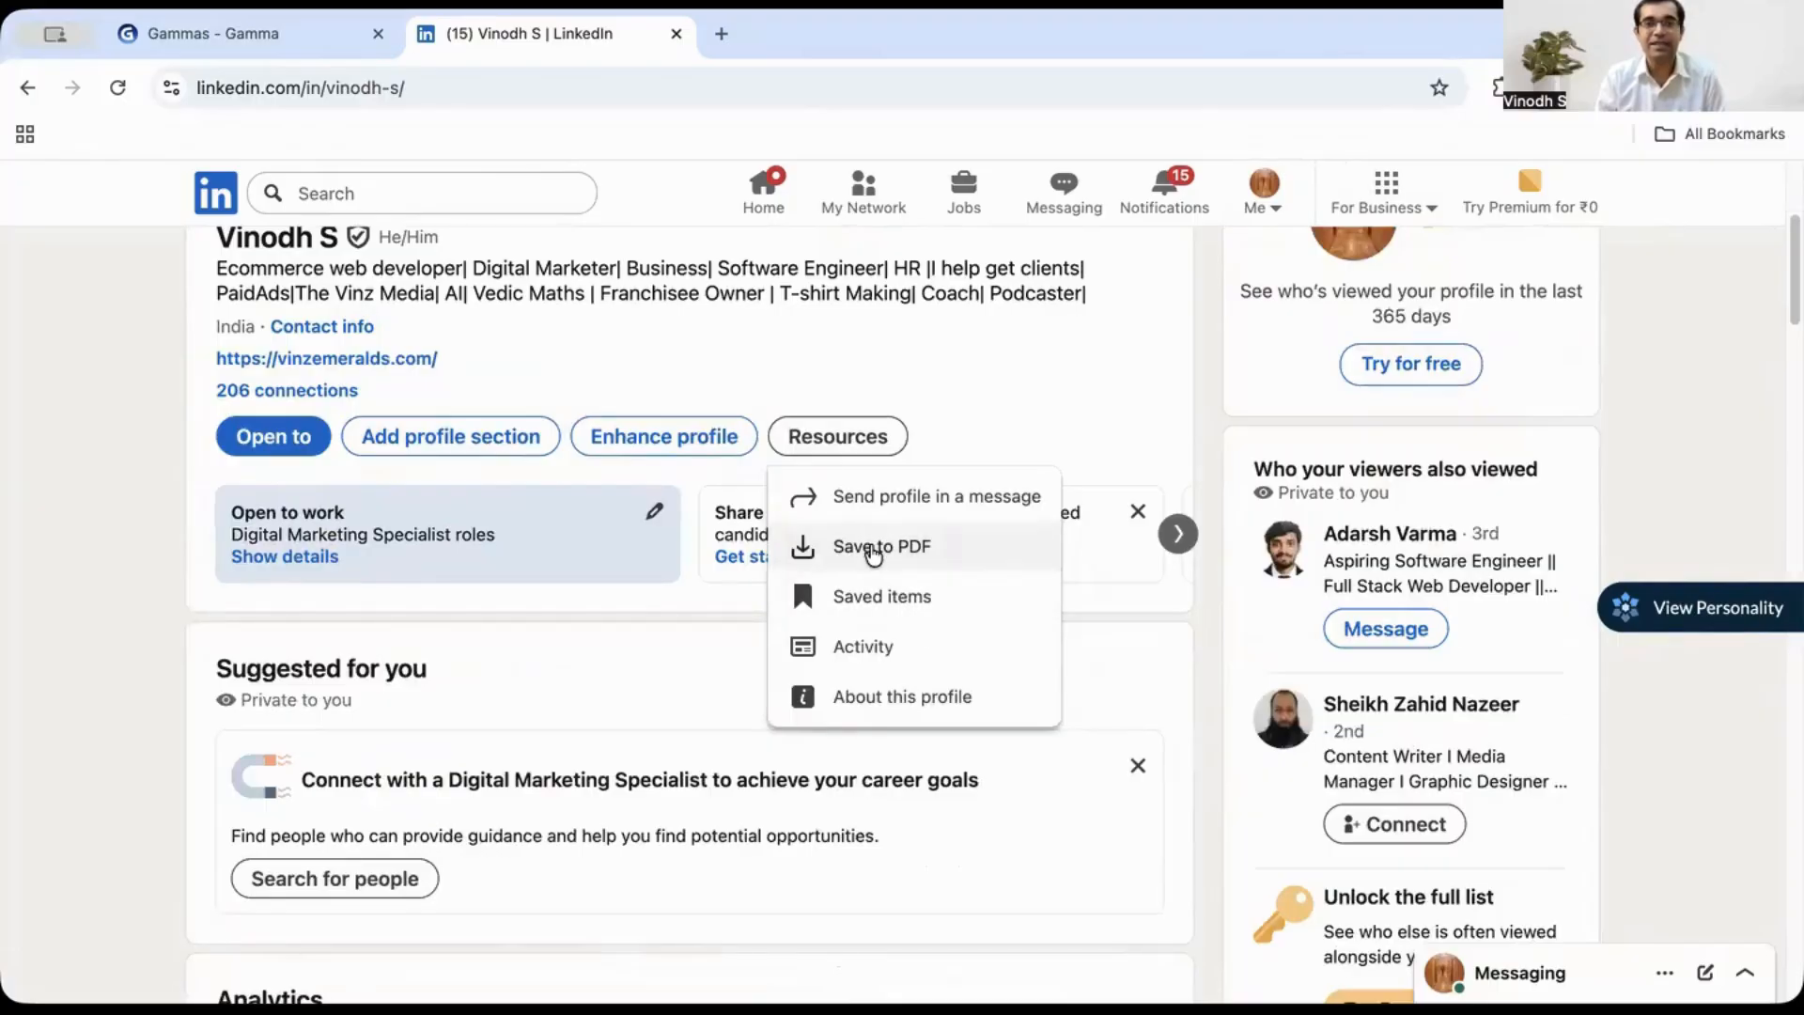
click(874, 554)
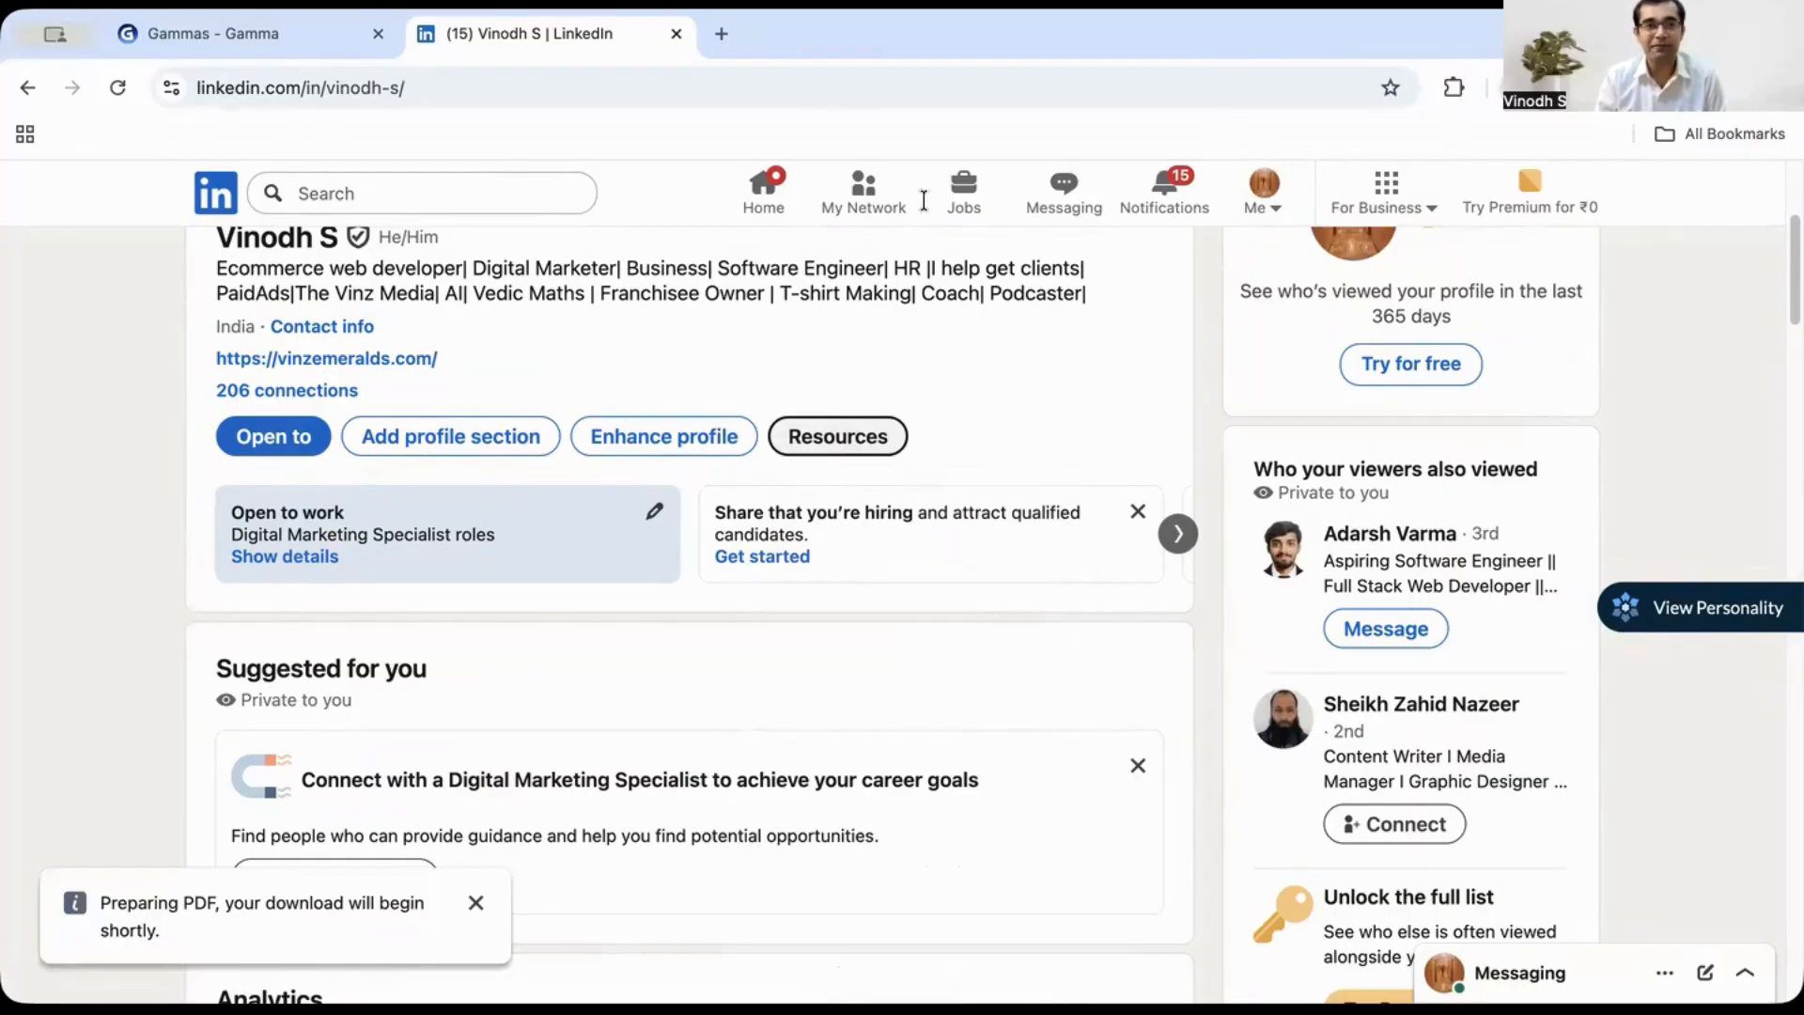
click(677, 34)
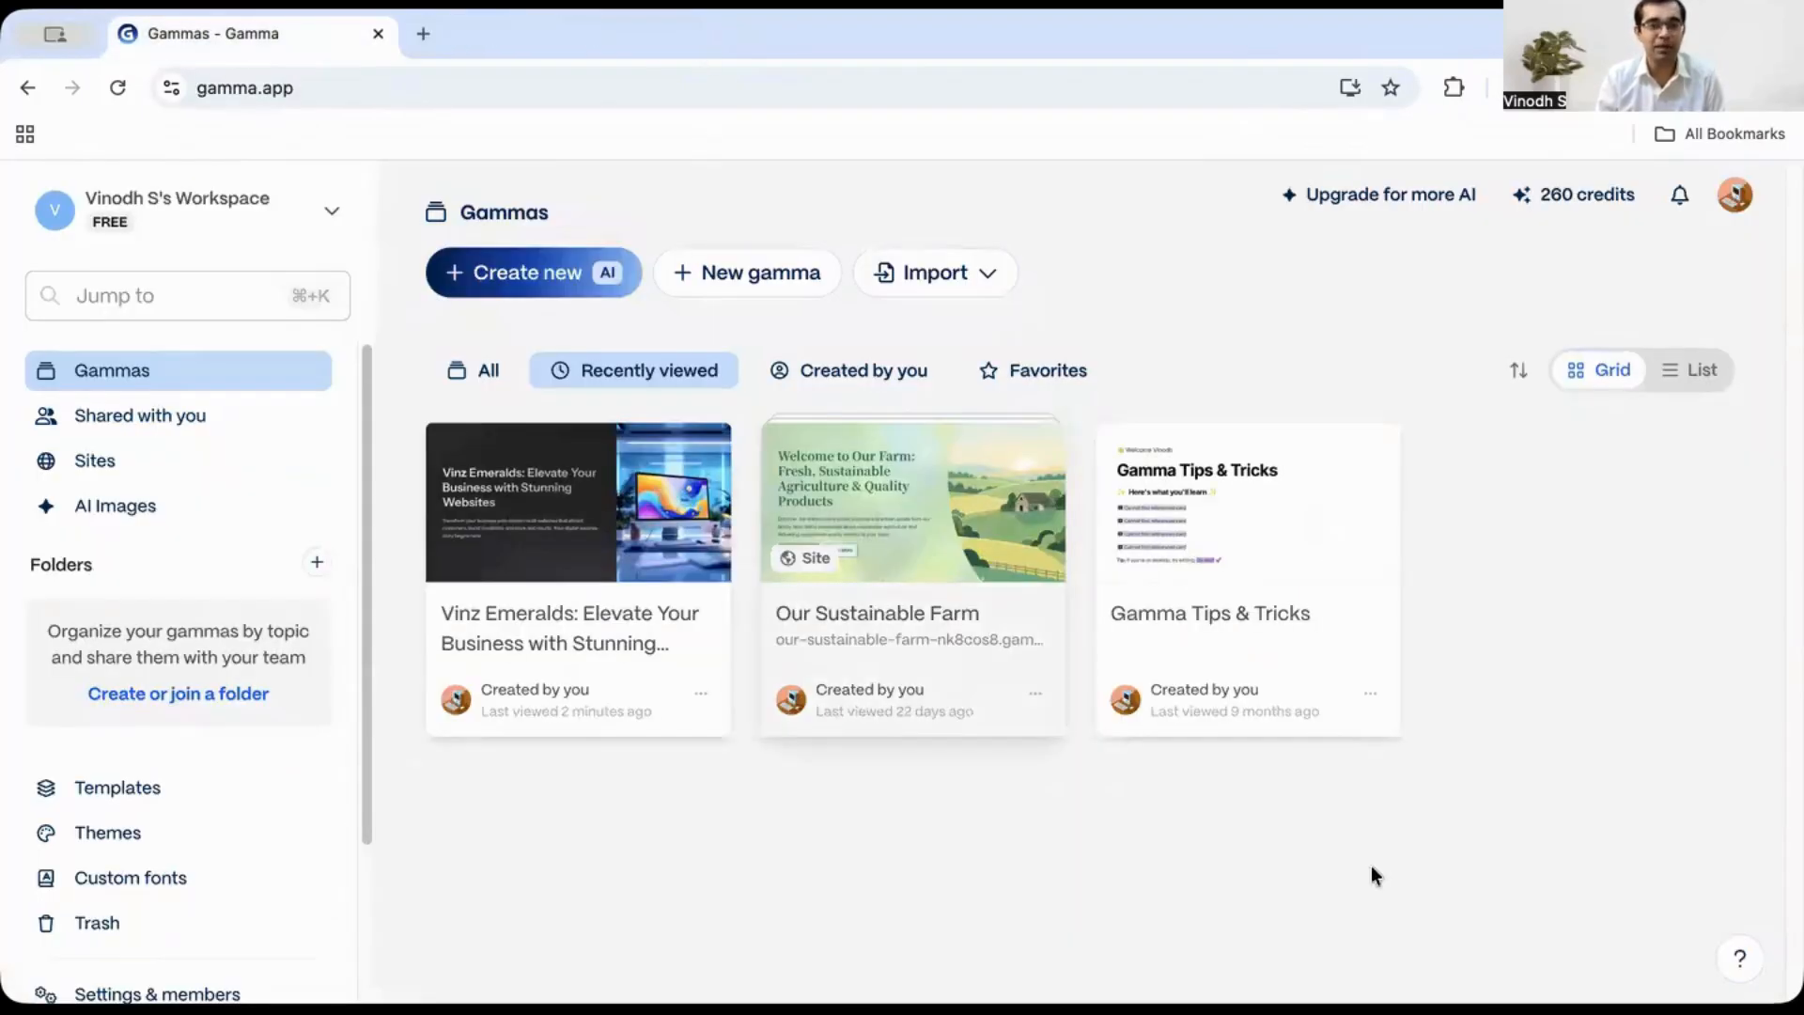
- Start an AI import, upload the downloaded Profile.pdf, and continue with Presentation as the output type
click(535, 274)
click(1264, 588)
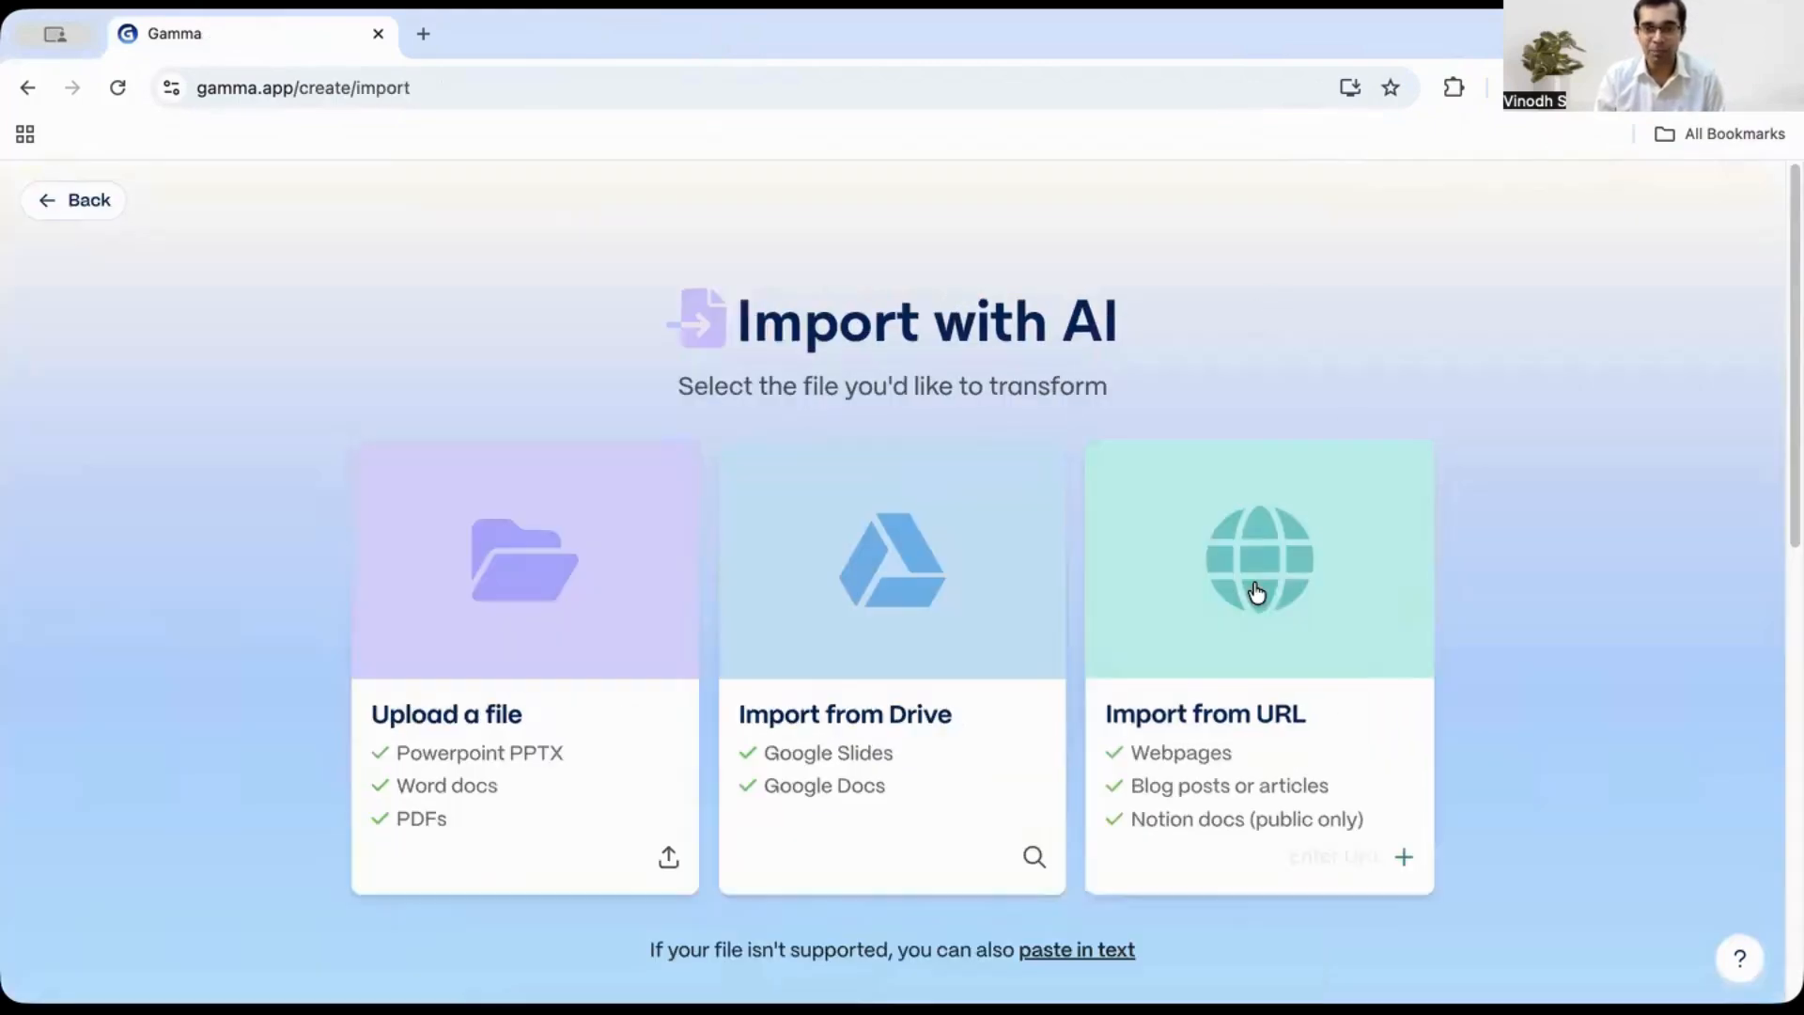
click(596, 575)
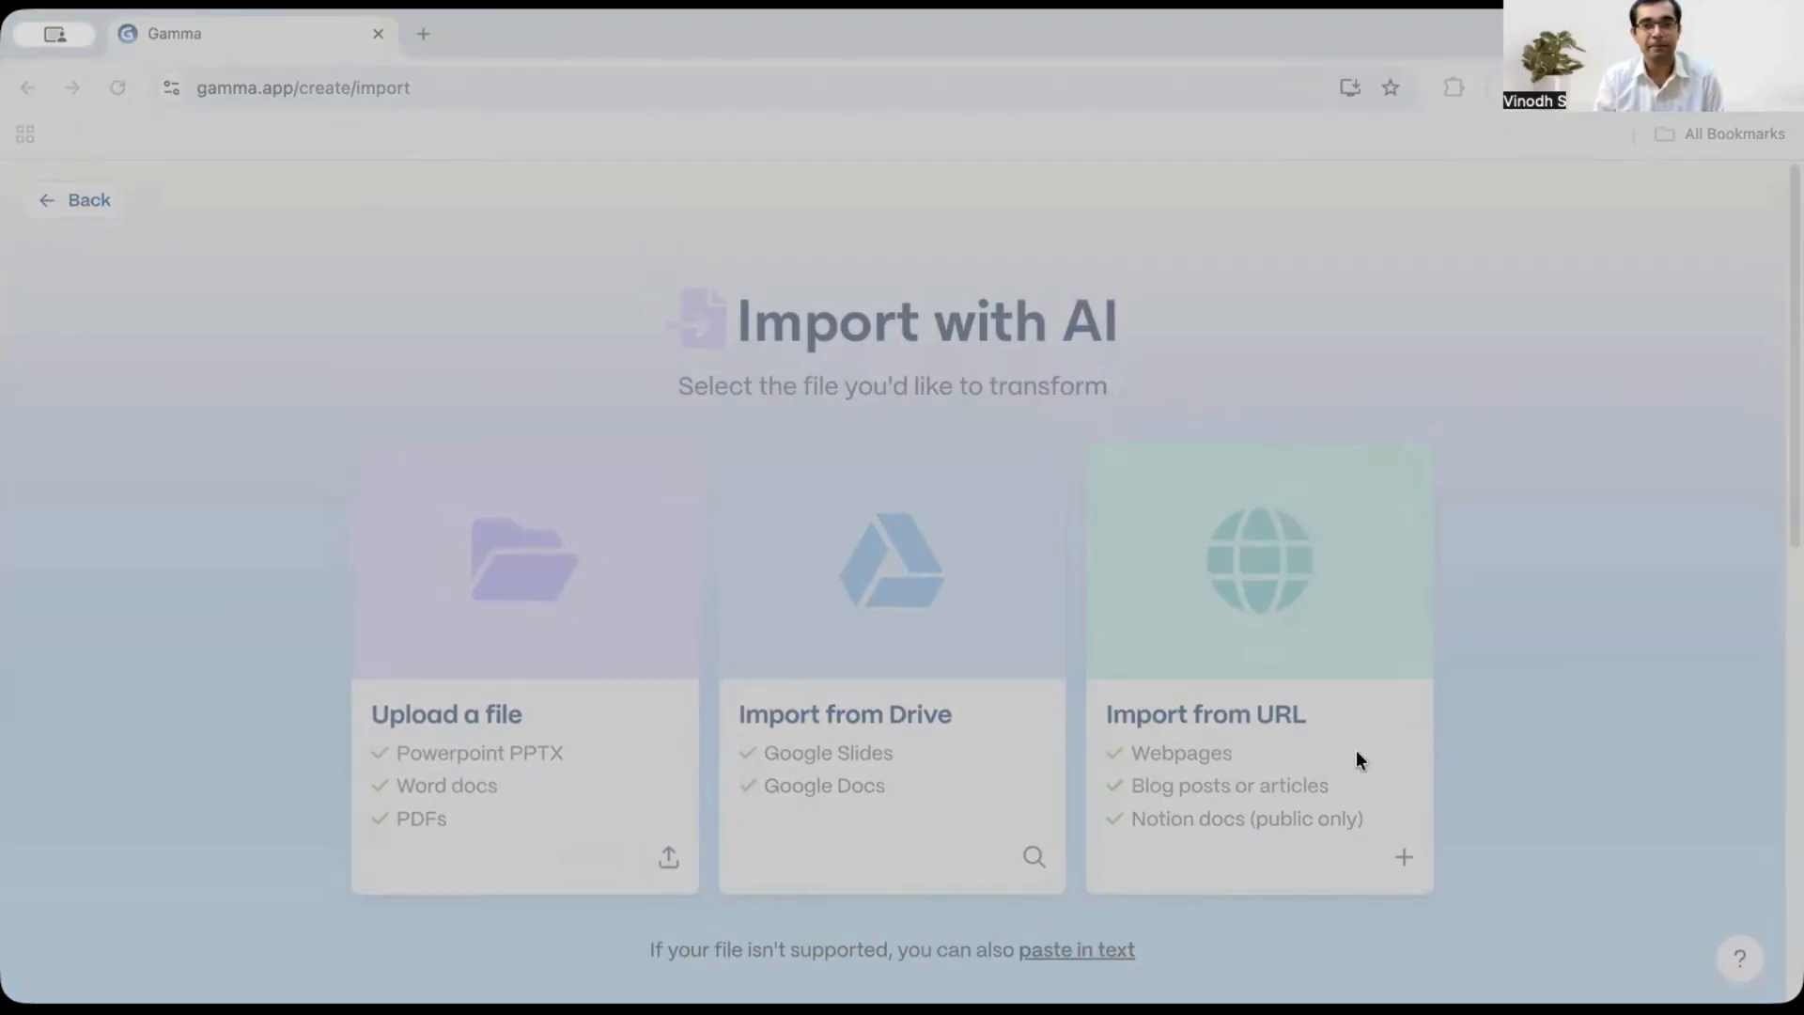
click(1492, 751)
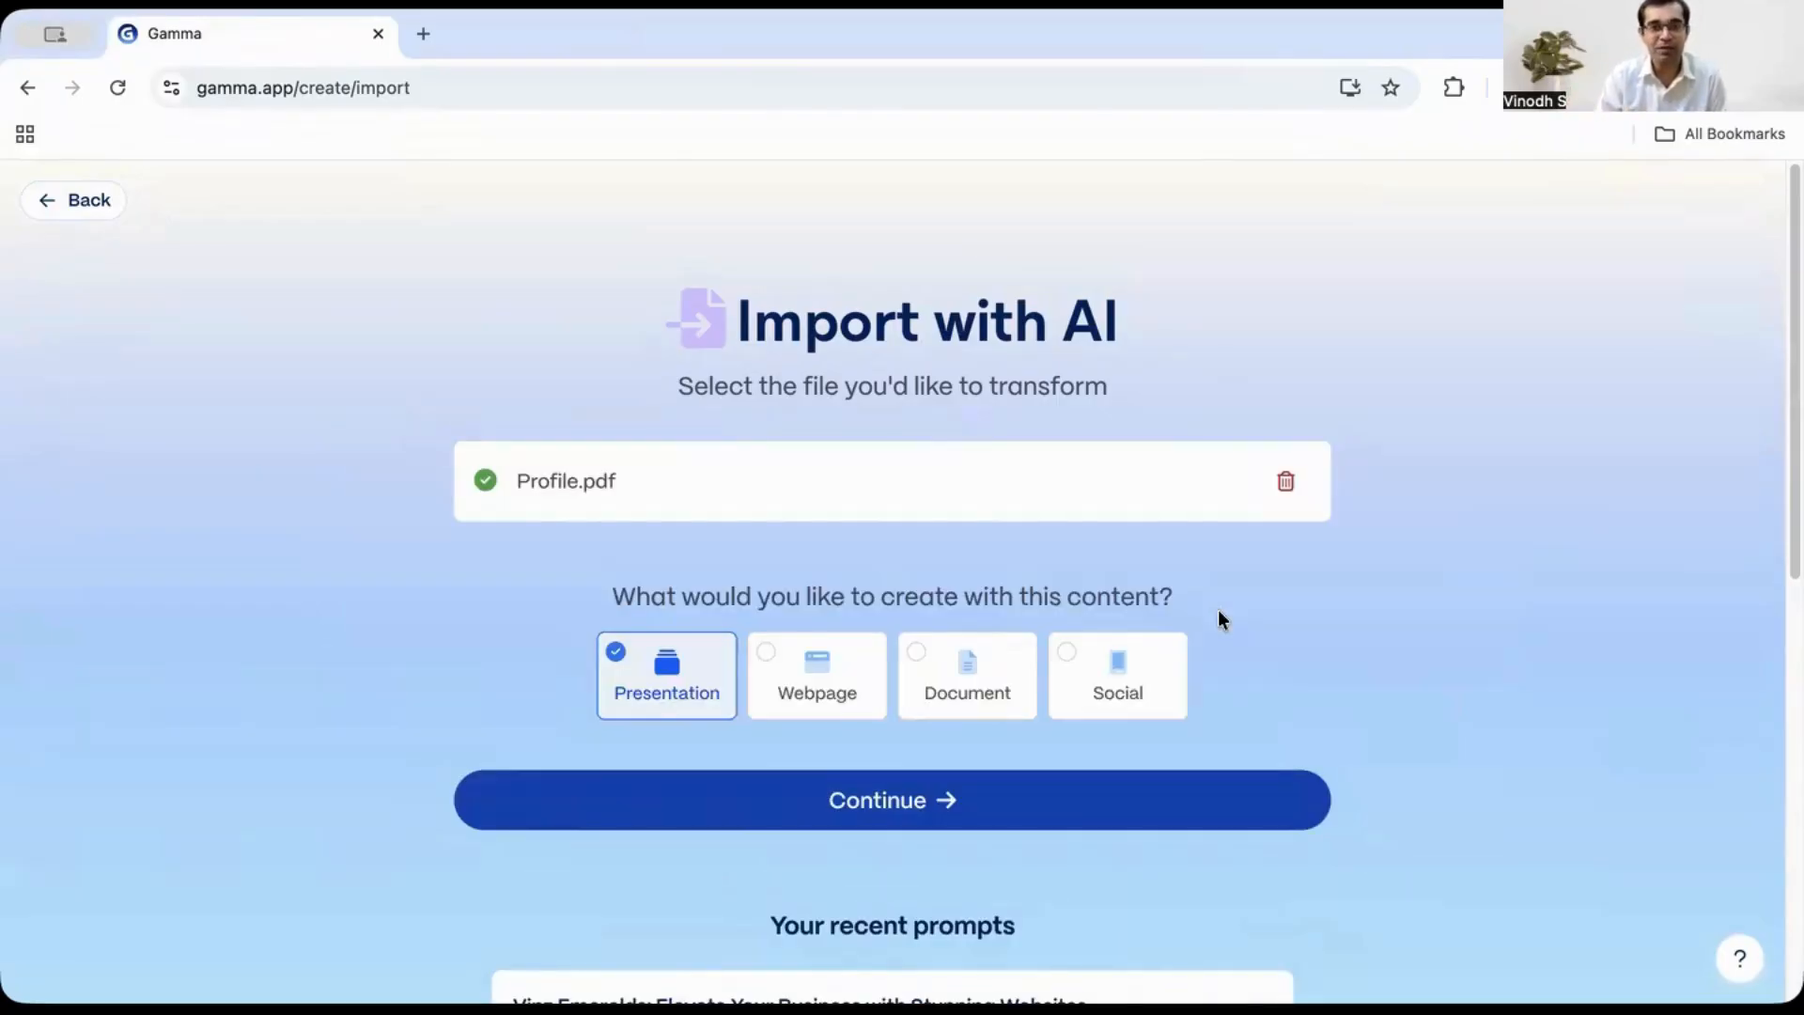
scroll(1180, 596, down, 3)
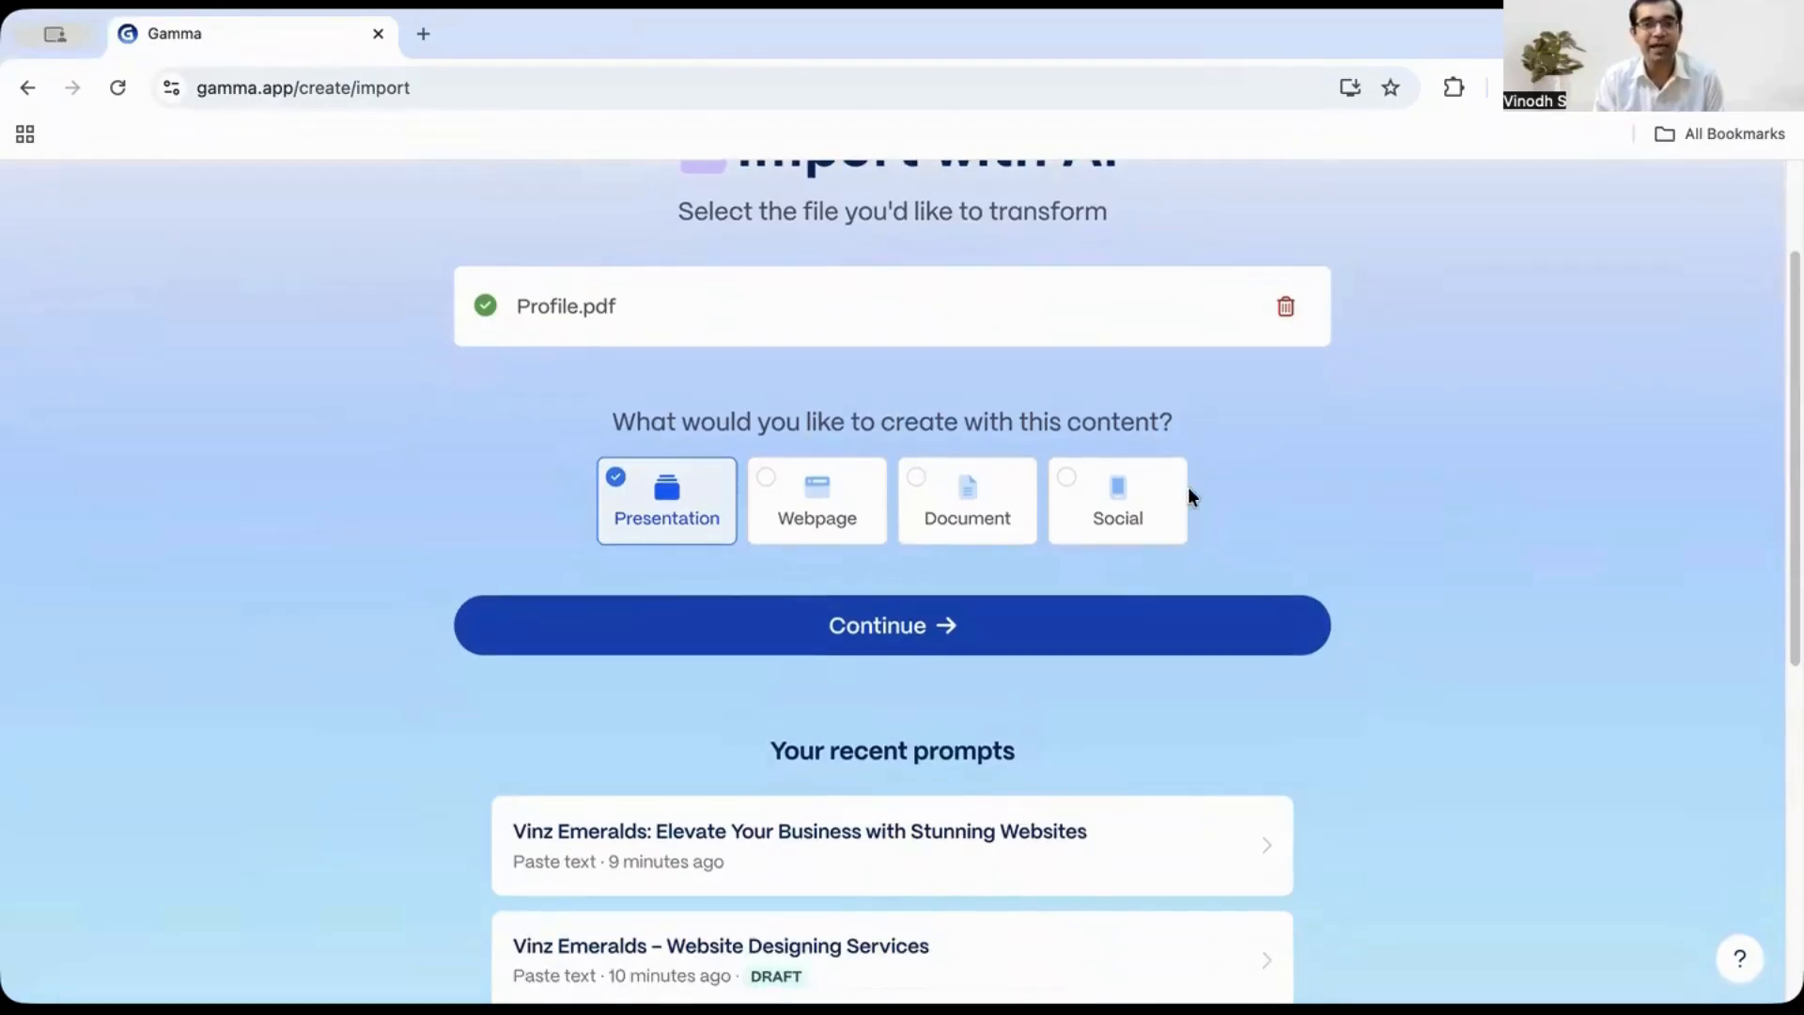
scroll(665, 528, up, 1)
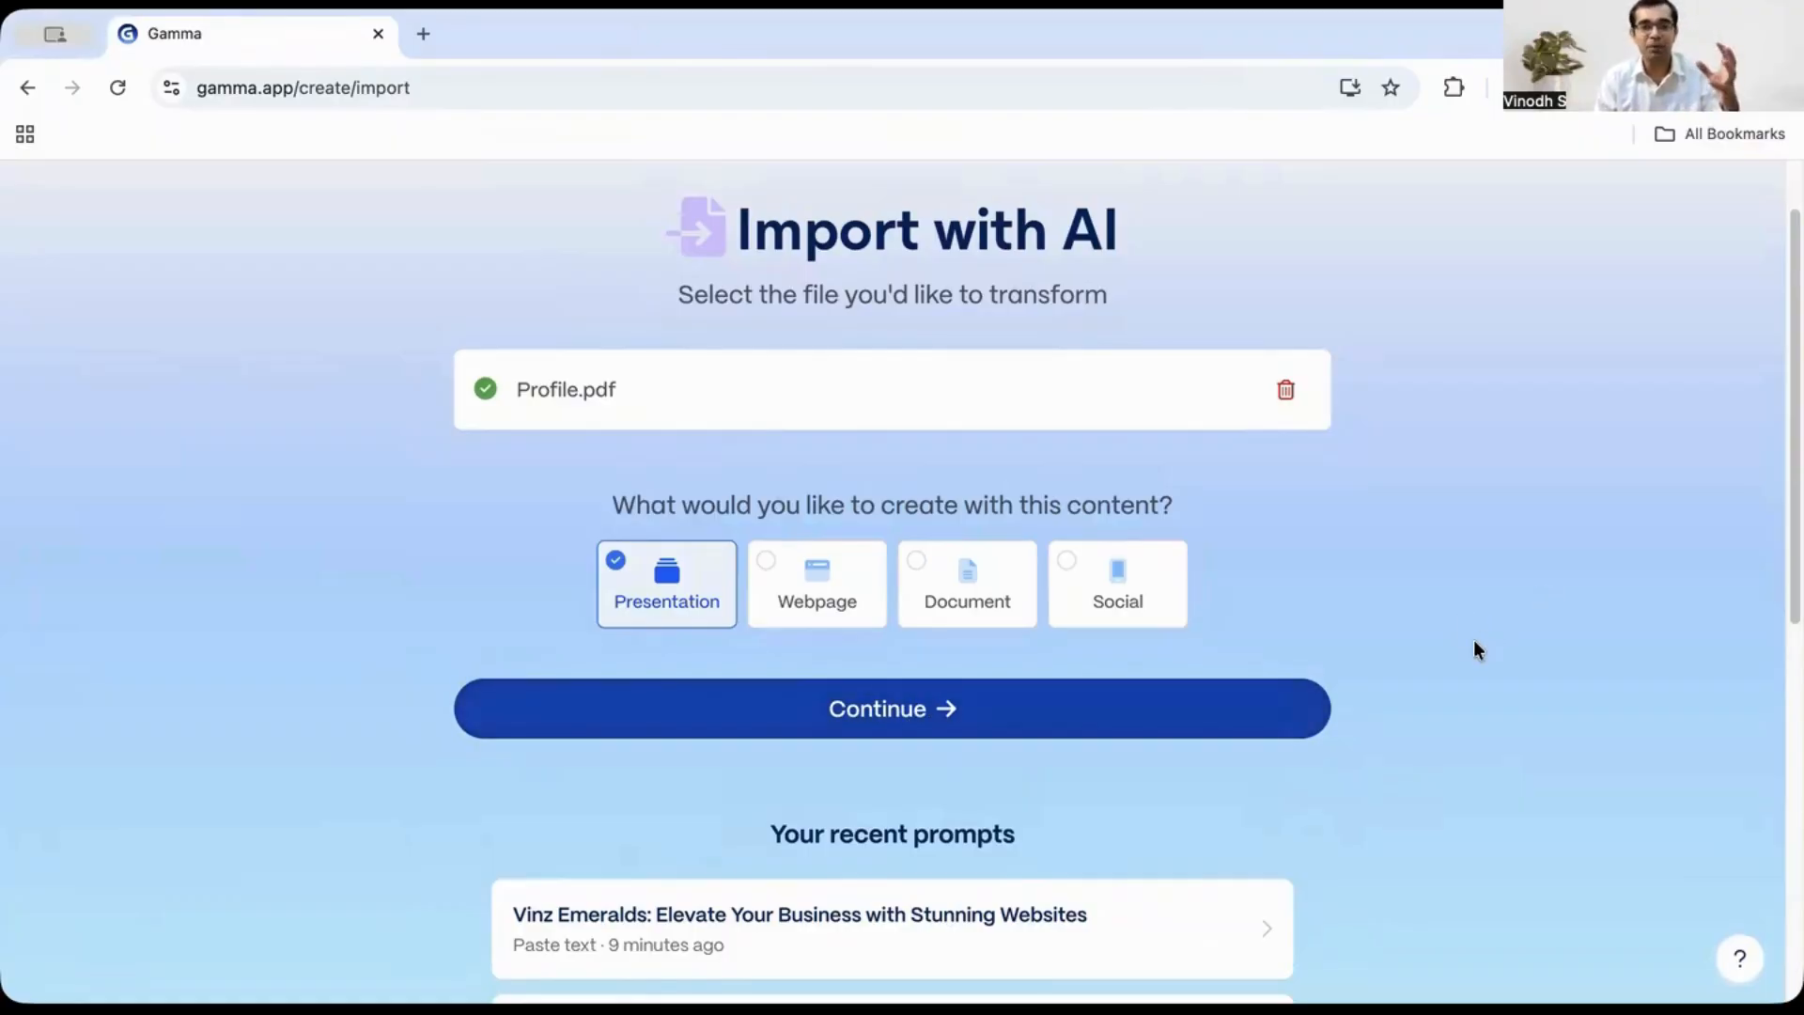
click(1018, 728)
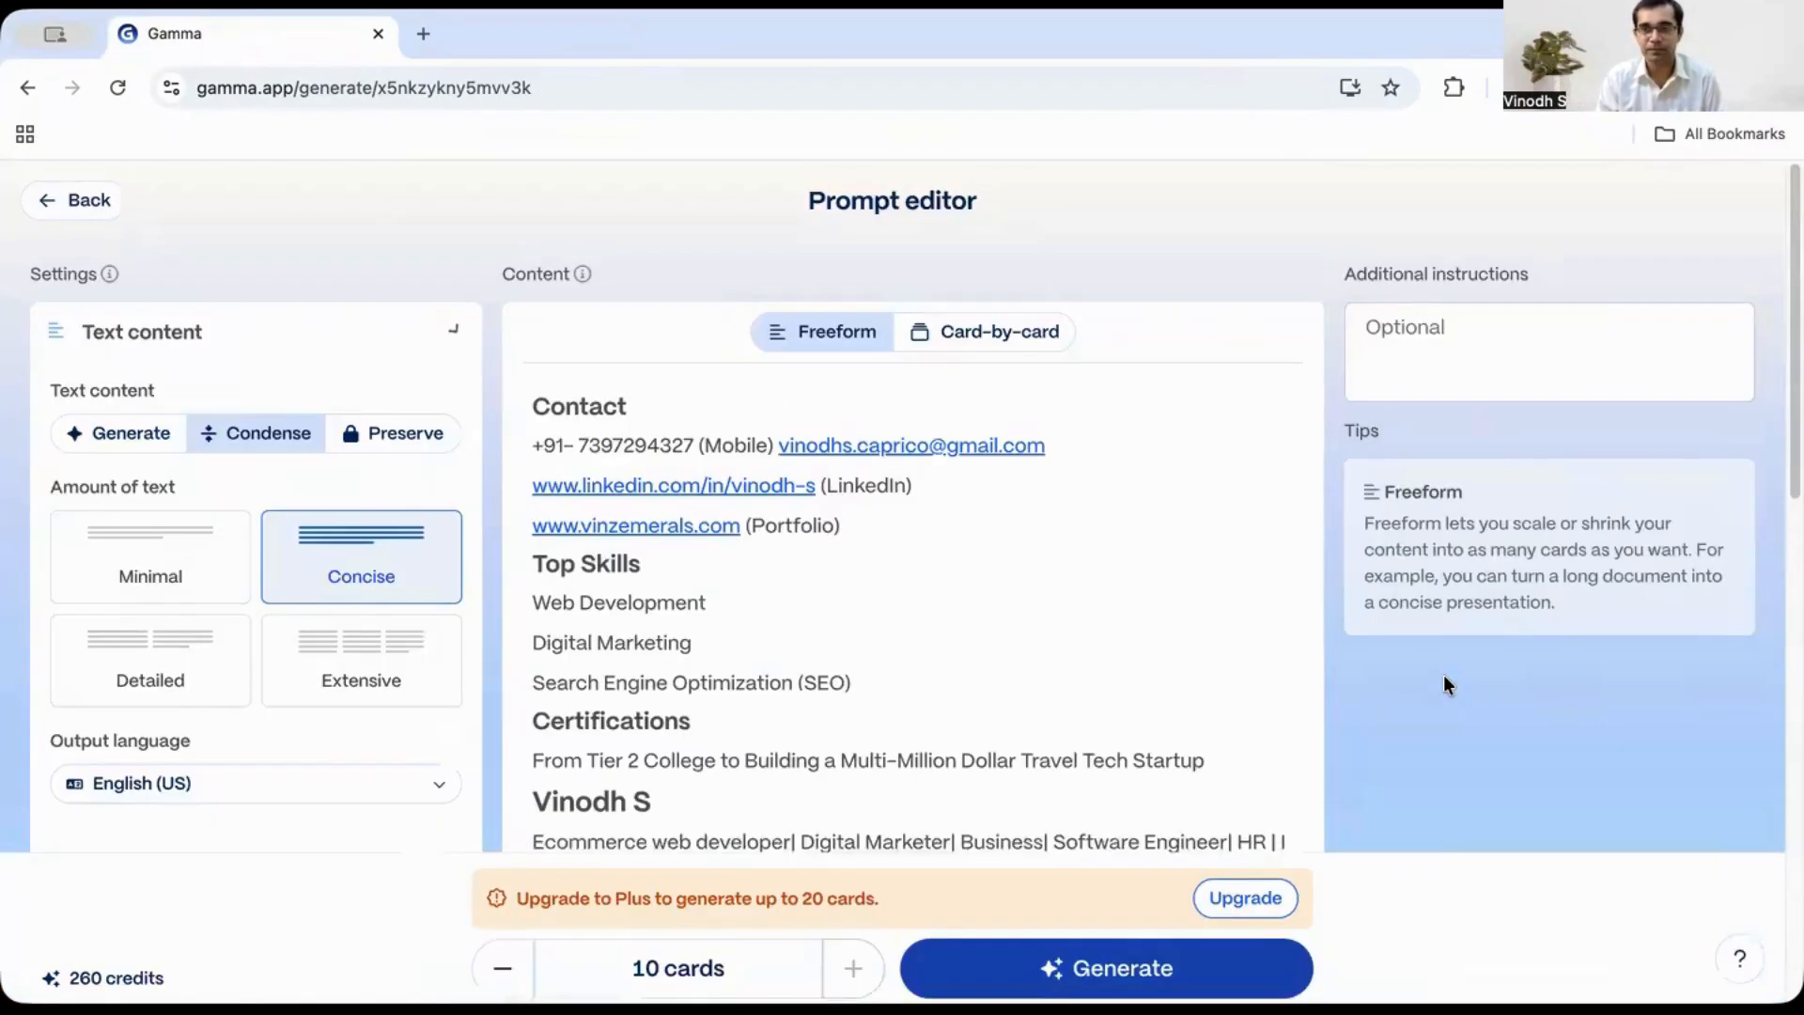
- Review the imported profile text in the prompt editor, reduce the card count to 5, and generate the presentation
scroll(1324, 662, down, 5)
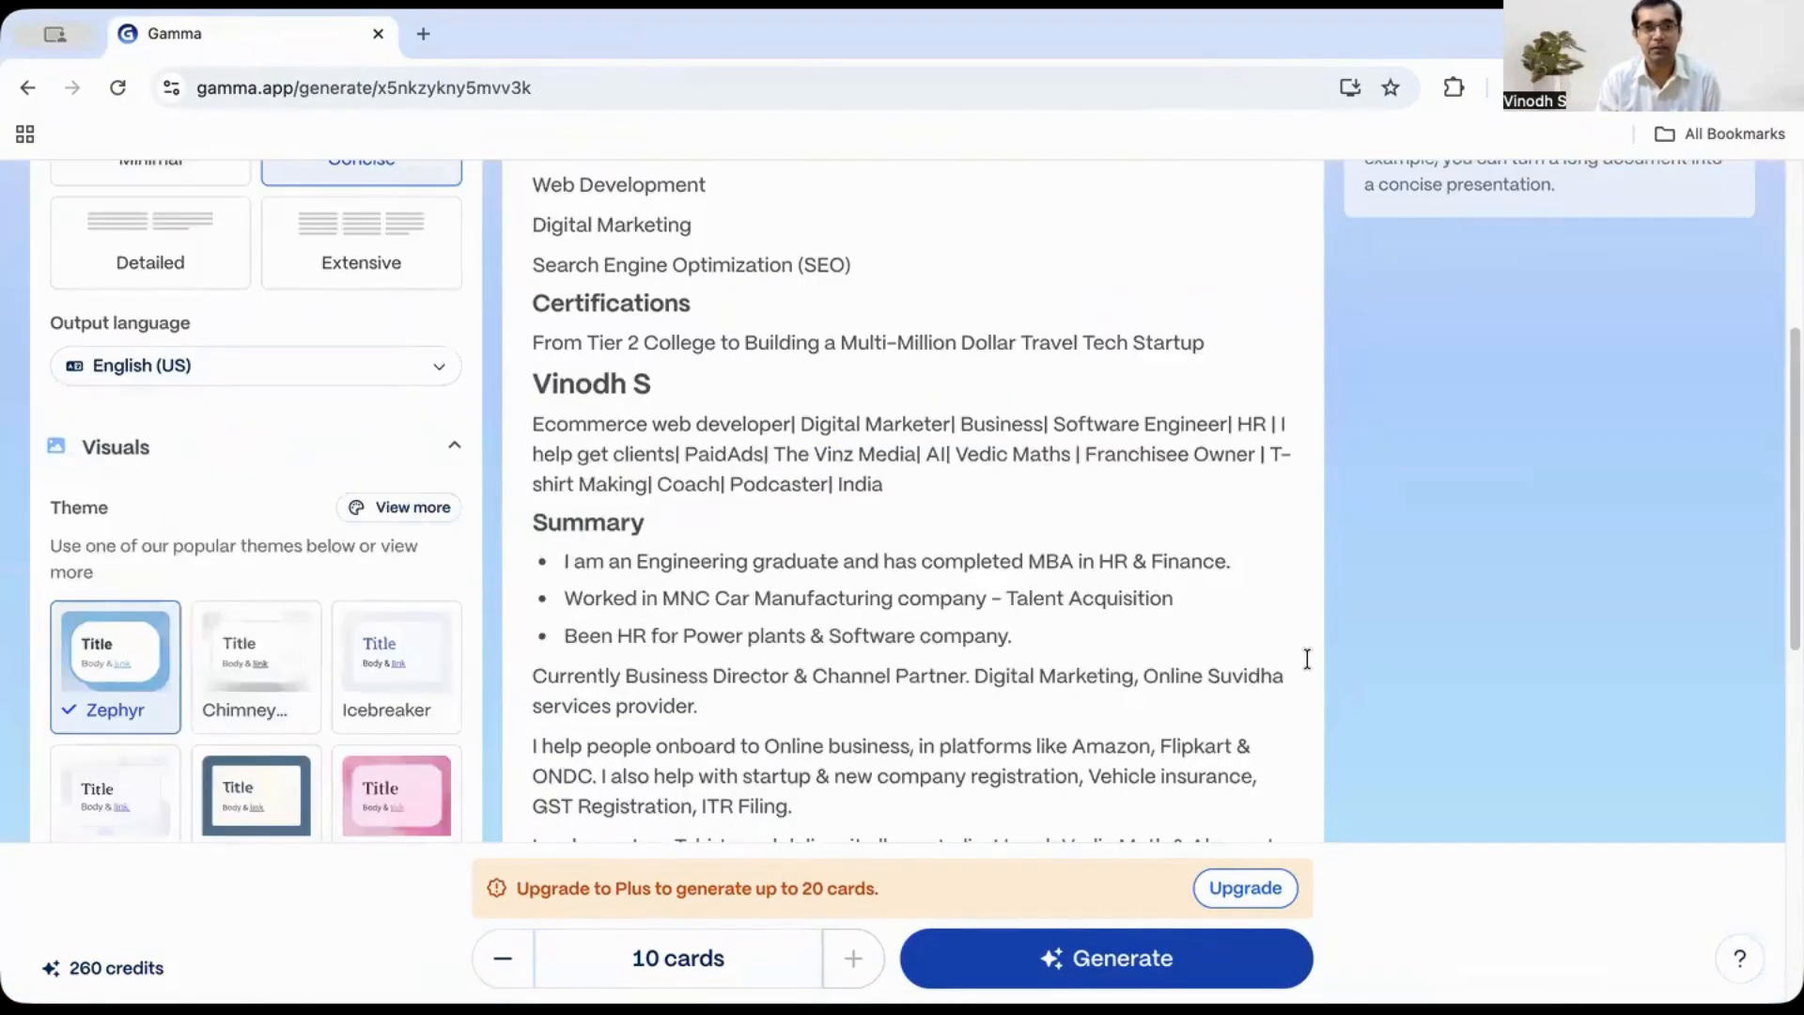
scroll(1315, 660, down, 10)
scroll(1331, 663, up, 15)
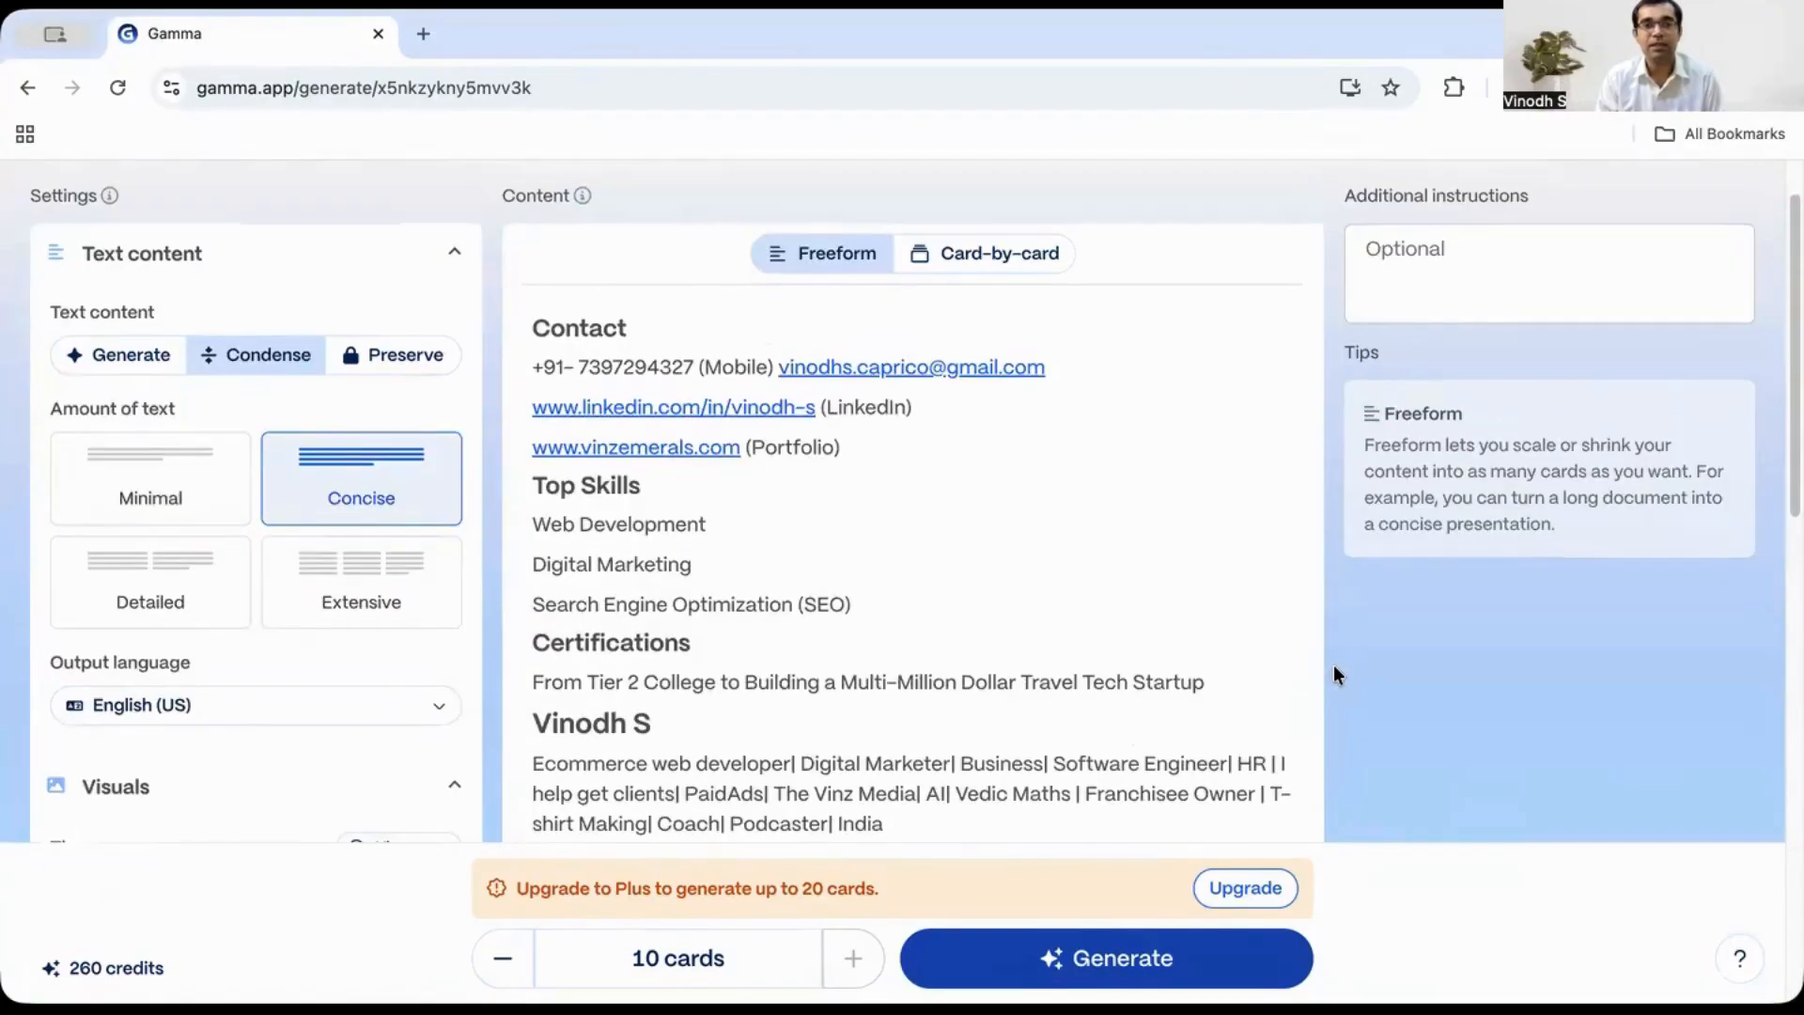
scroll(1333, 663, up, 1)
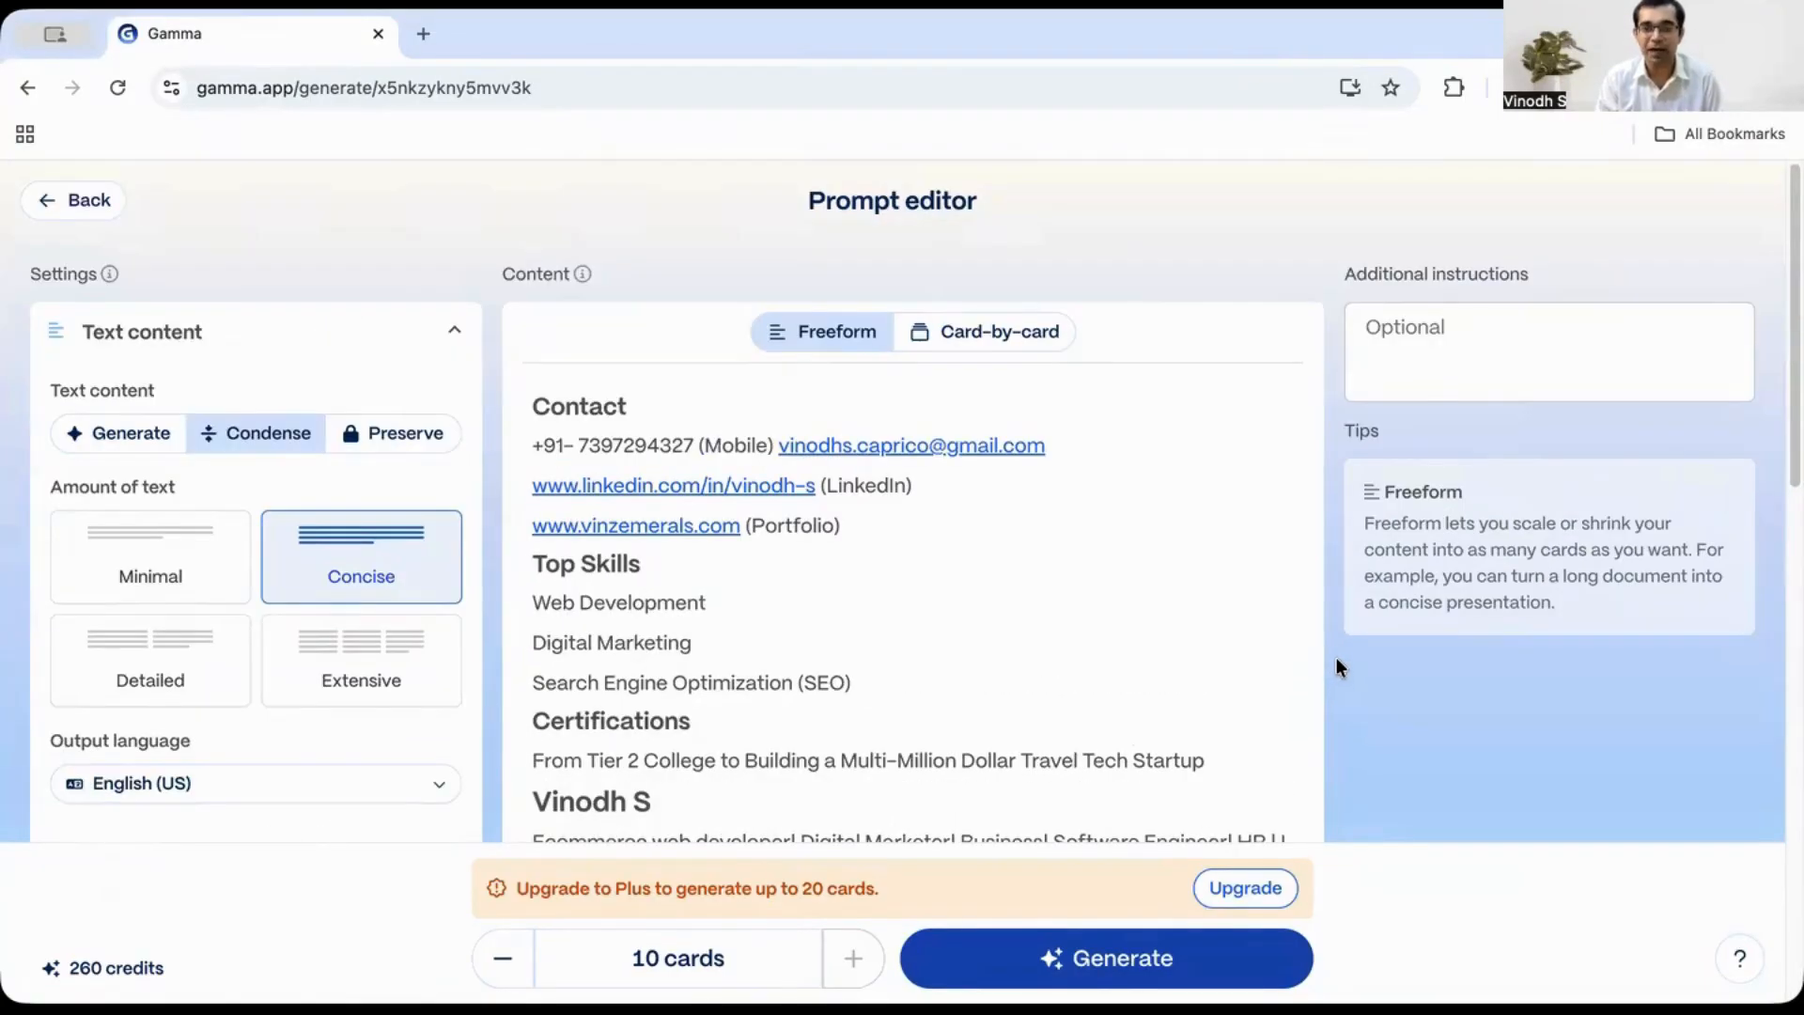
scroll(1333, 617, down, 1)
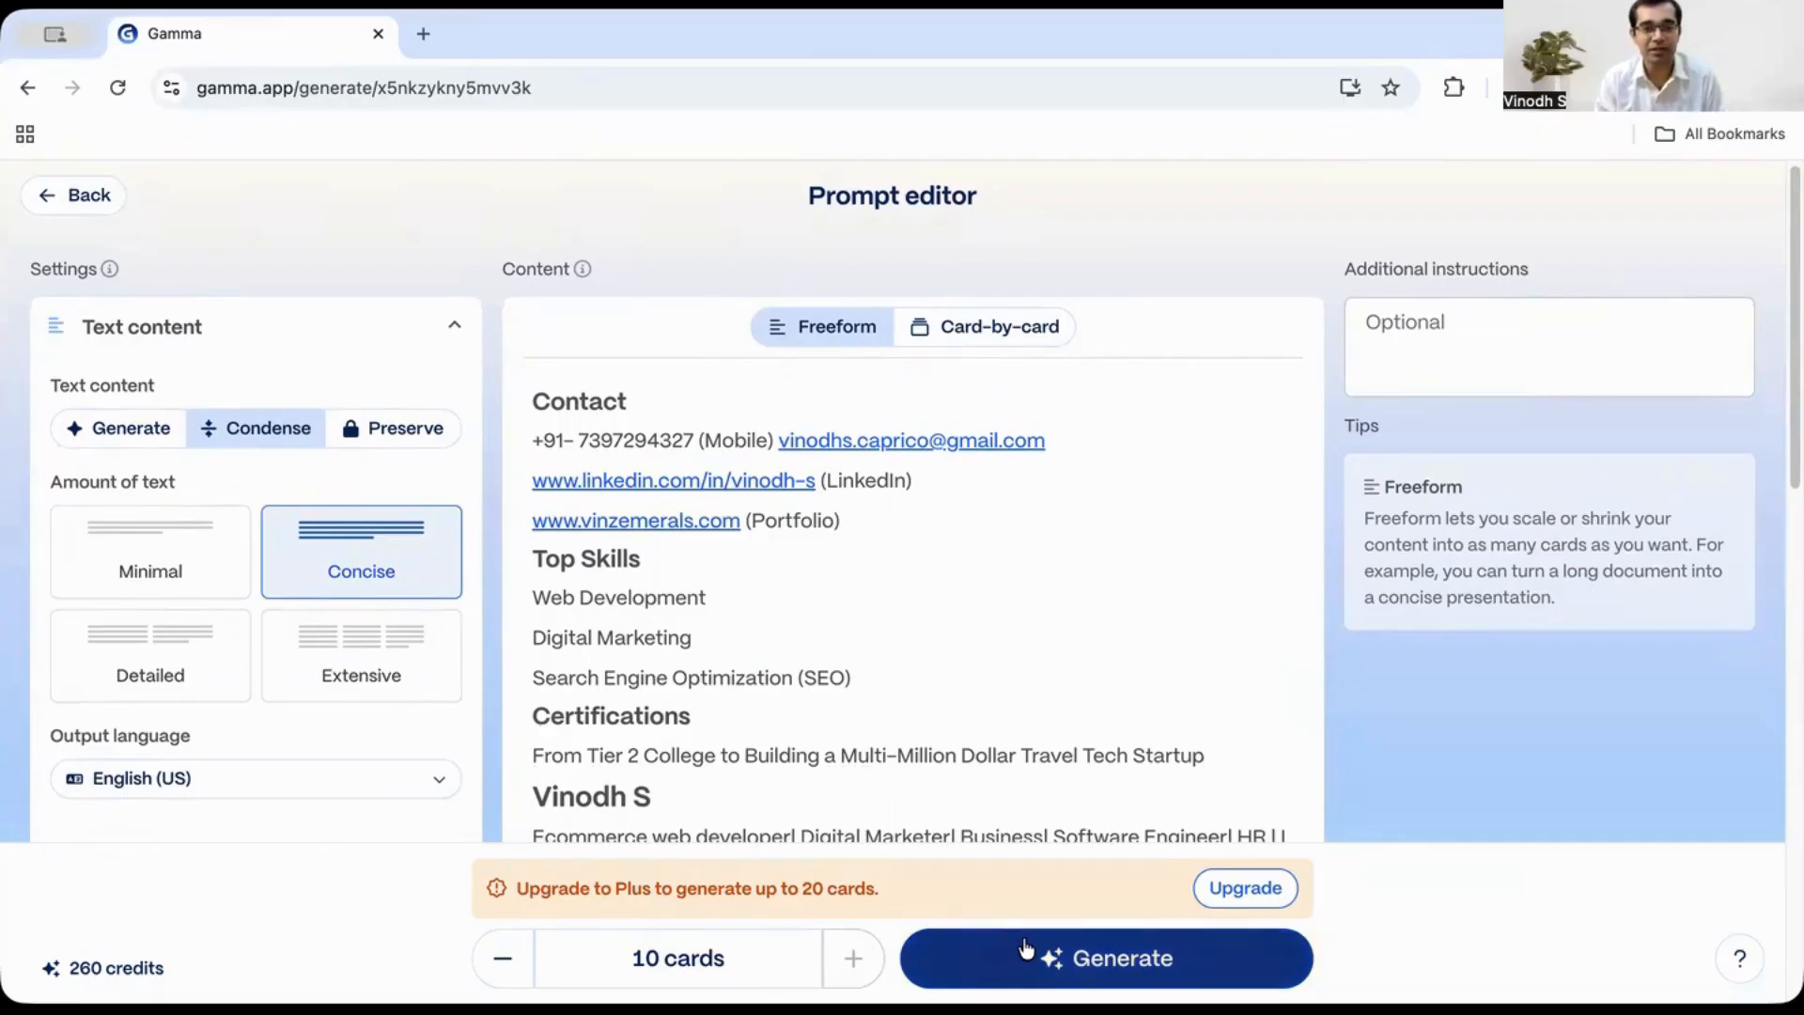
click(503, 959)
click(504, 959)
click(504, 963)
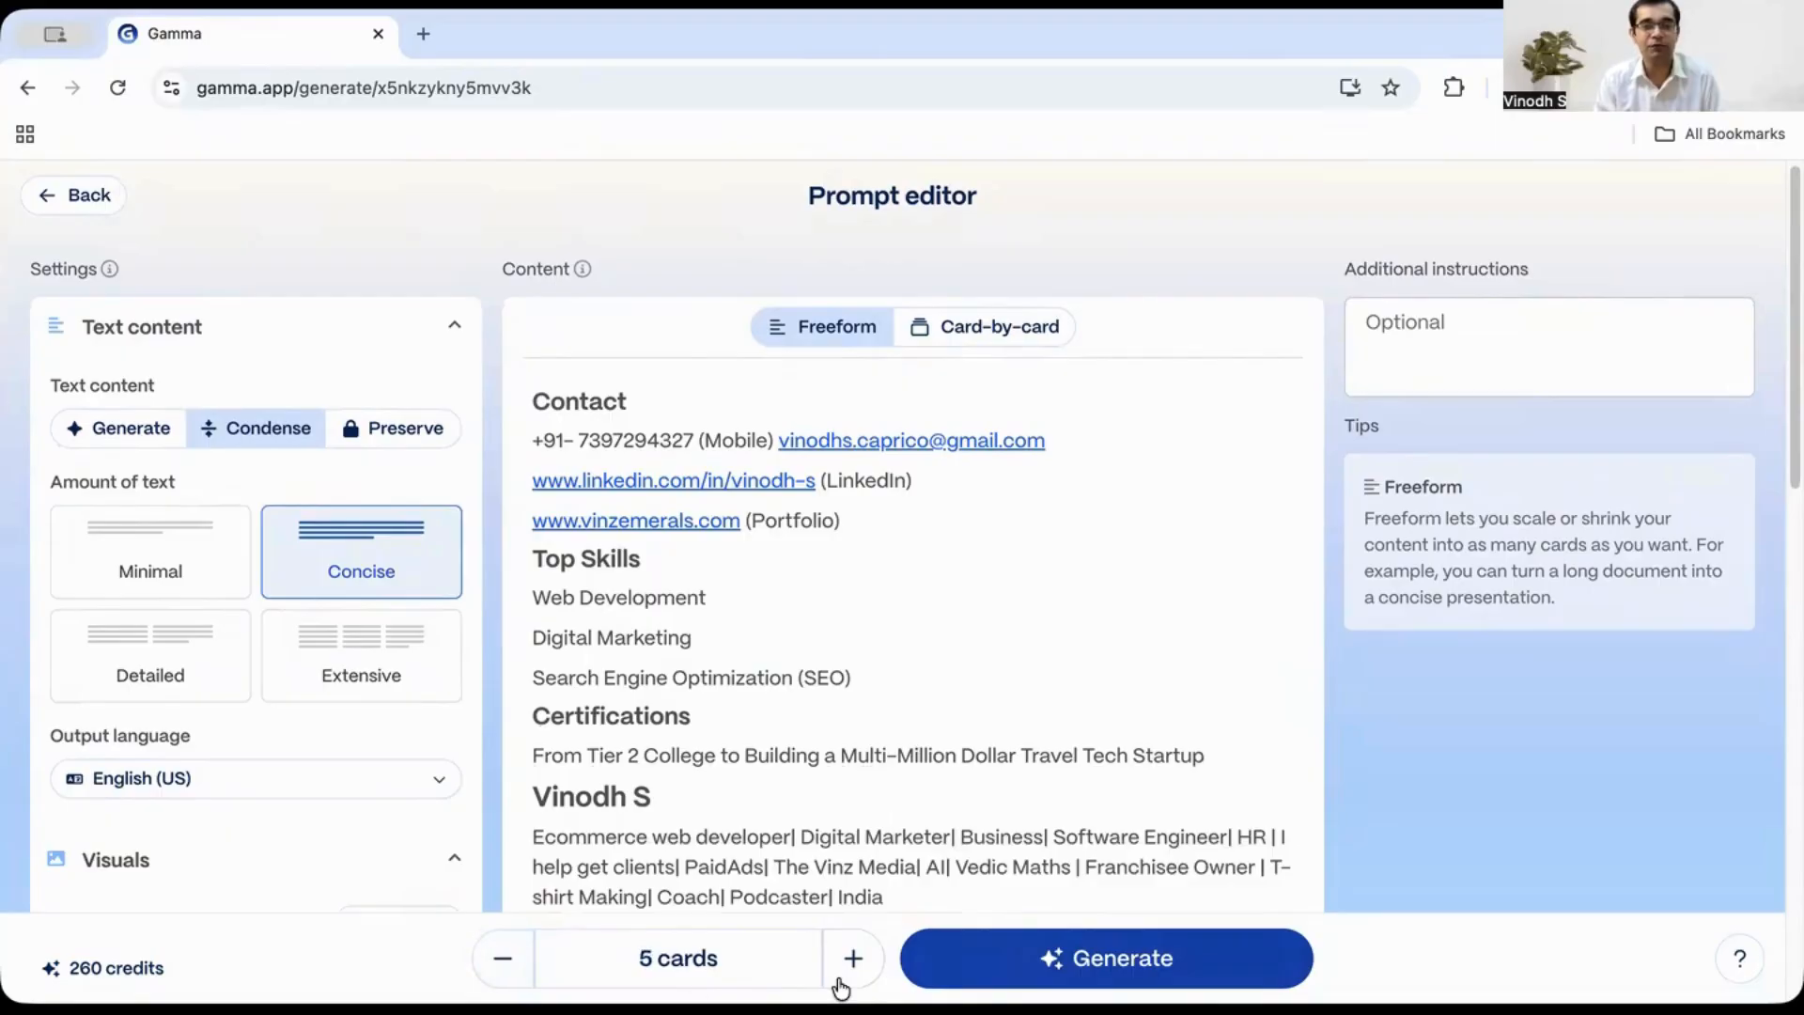
click(996, 958)
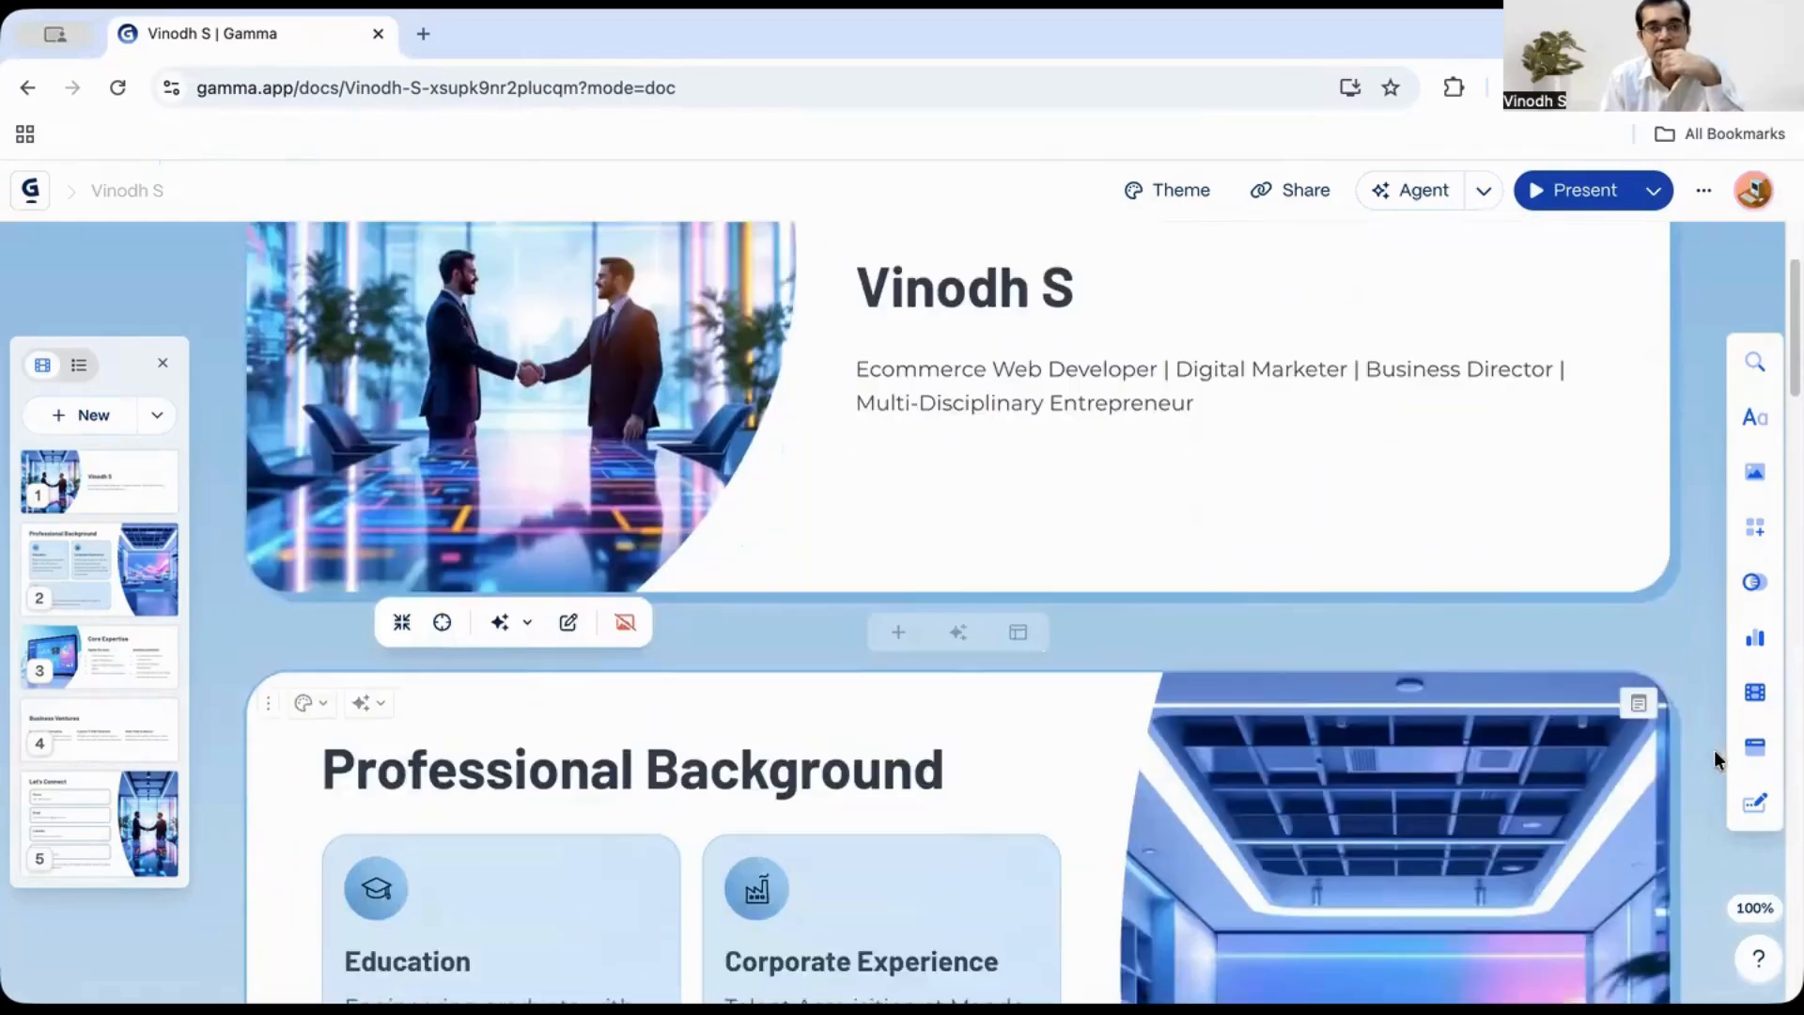
- Scroll through the generated five-card profile presentation to review each card
scroll(1691, 775, down, 5)
scroll(1671, 808, down, 10)
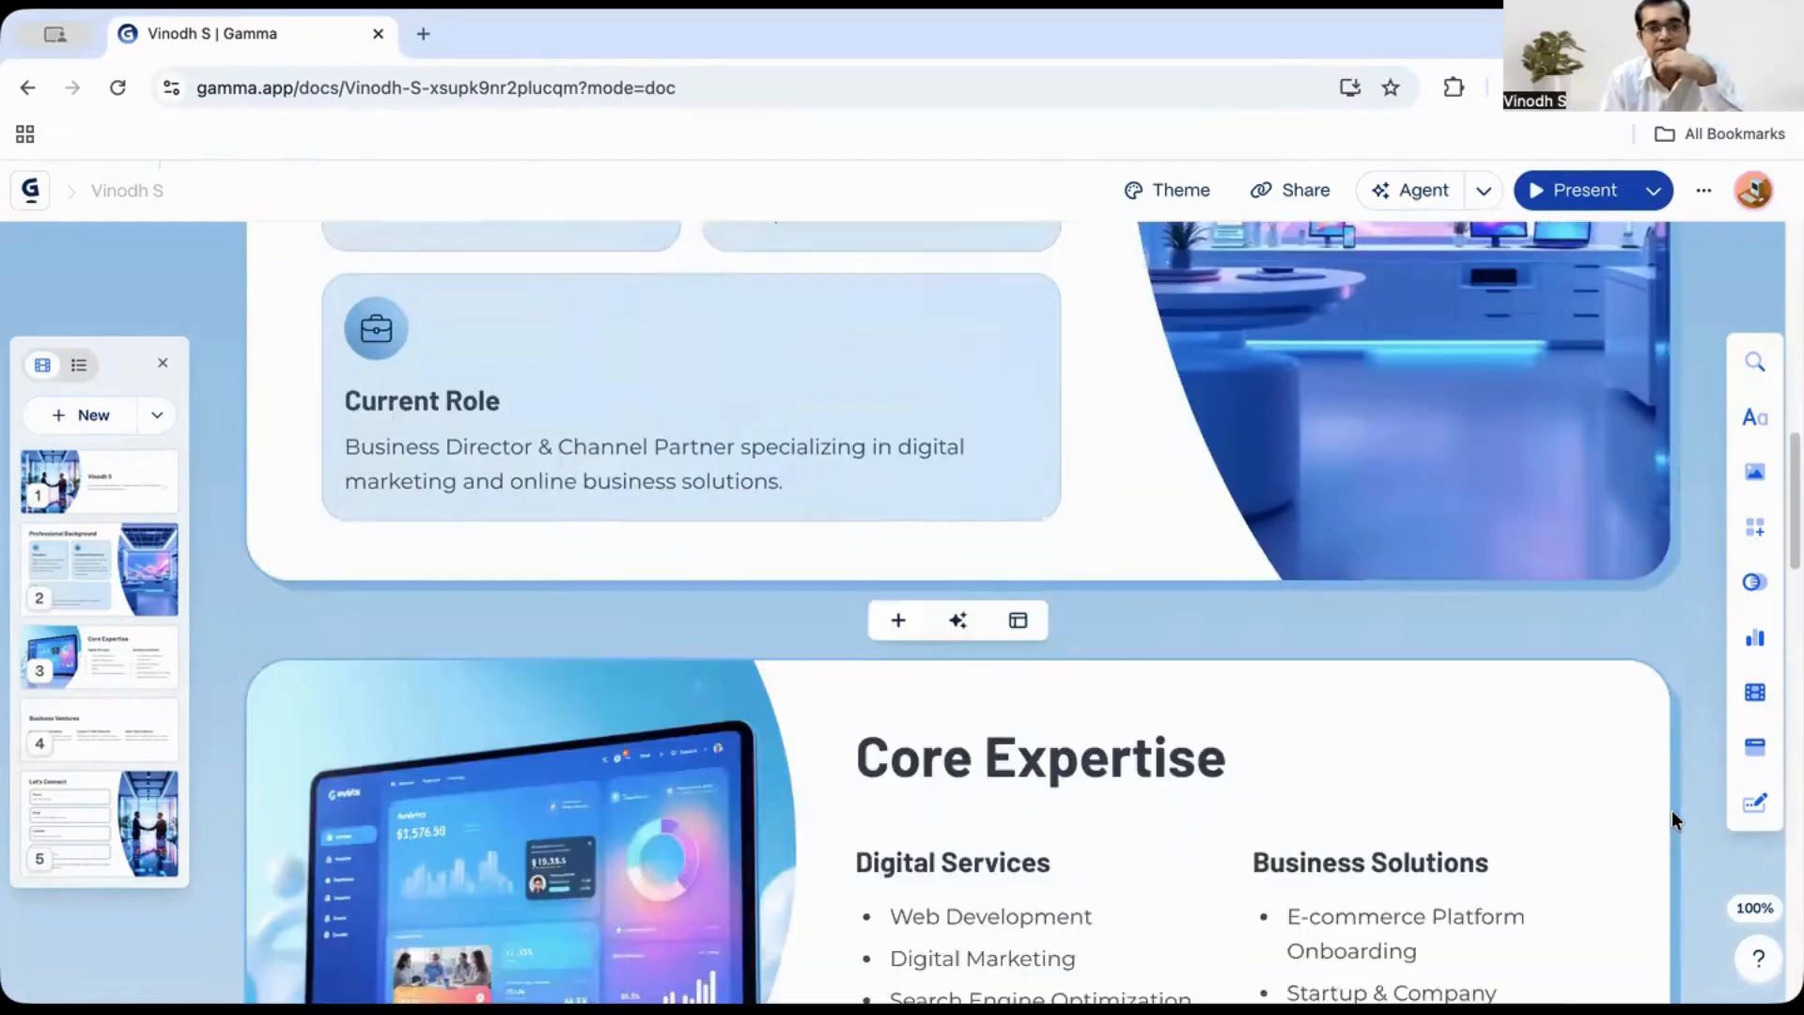
scroll(1670, 822, down, 10)
scroll(1665, 825, down, 5)
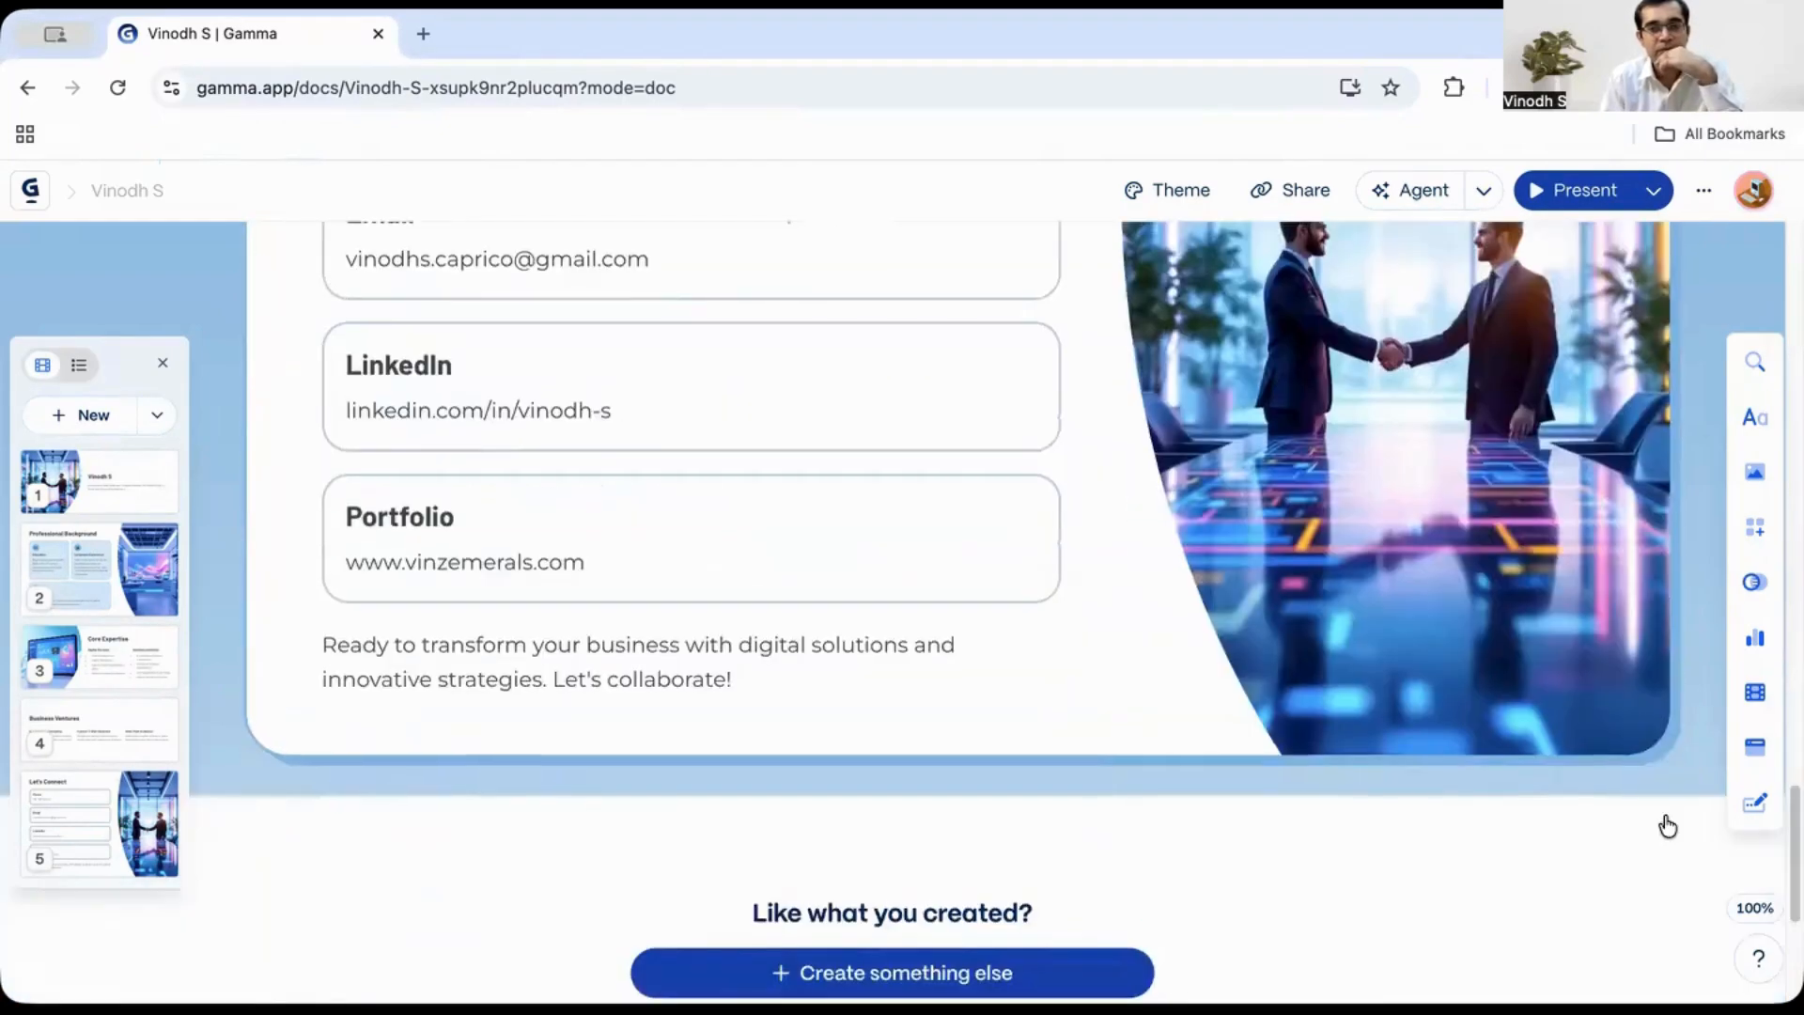
scroll(1601, 819, up, 5)
scroll(1466, 679, down, 5)
scroll(1465, 679, up, 3)
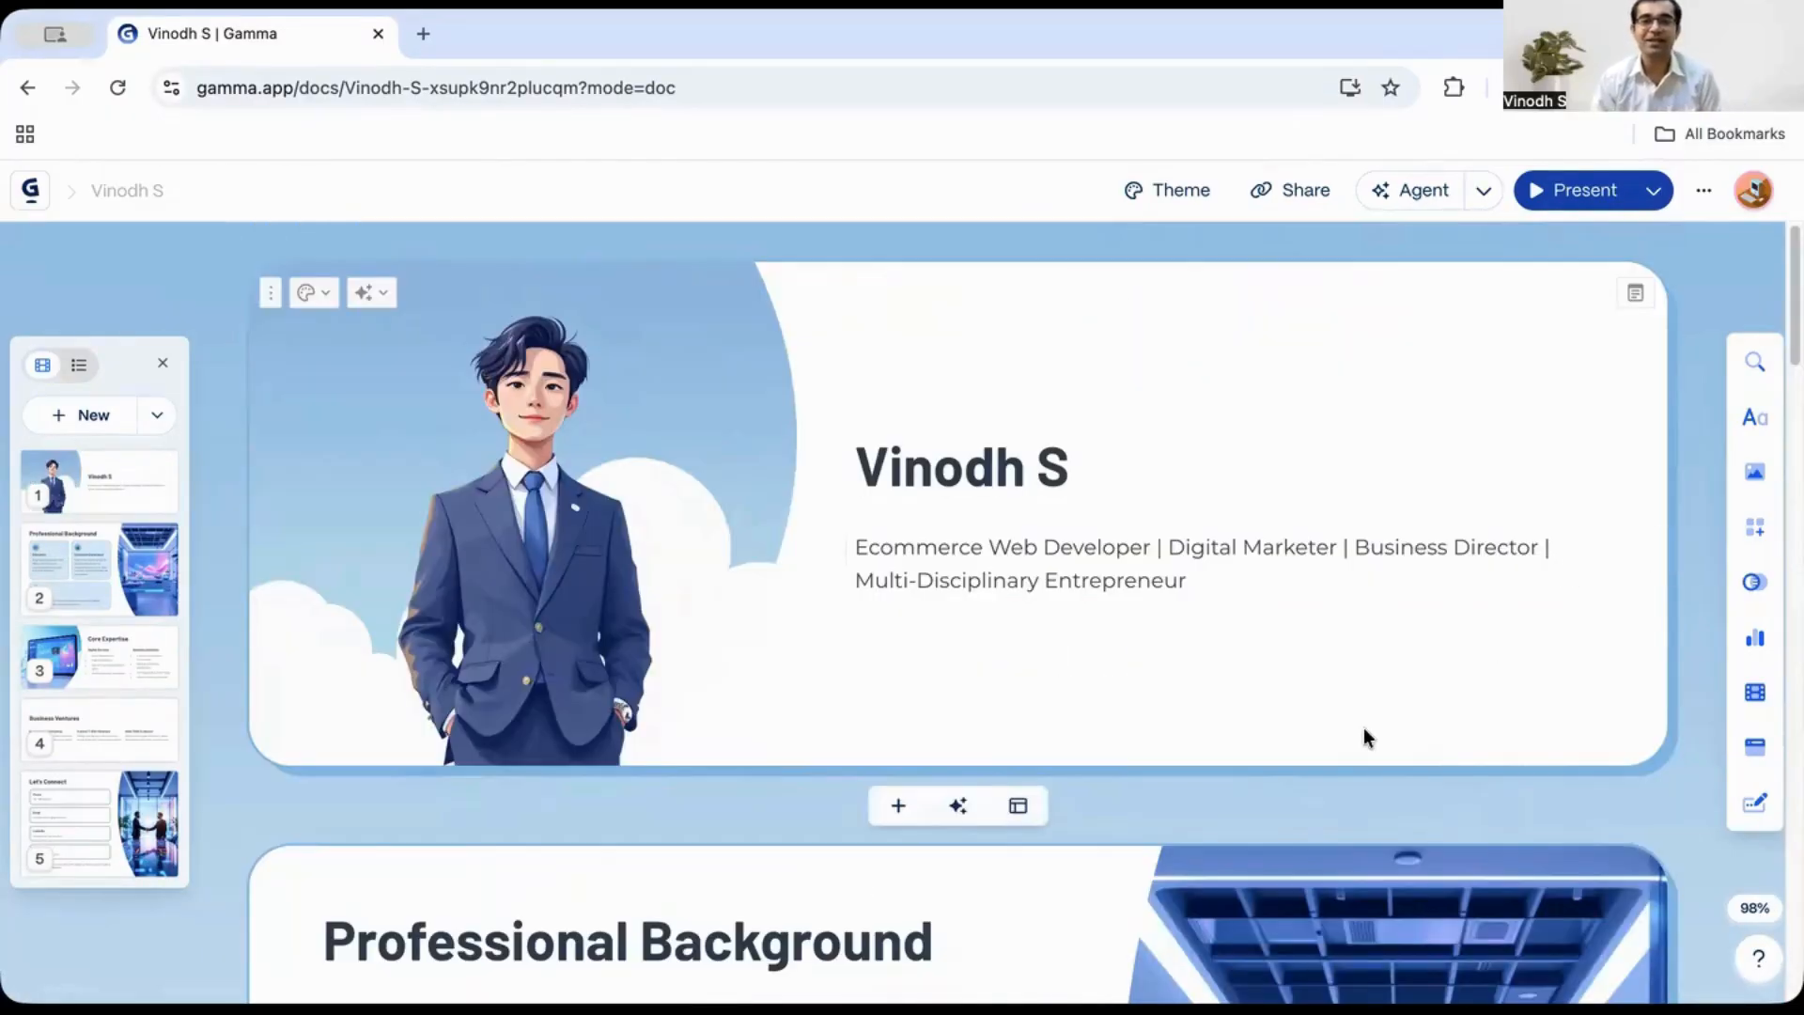
scroll(1322, 729, down, 4)
scroll(1322, 727, down, 12)
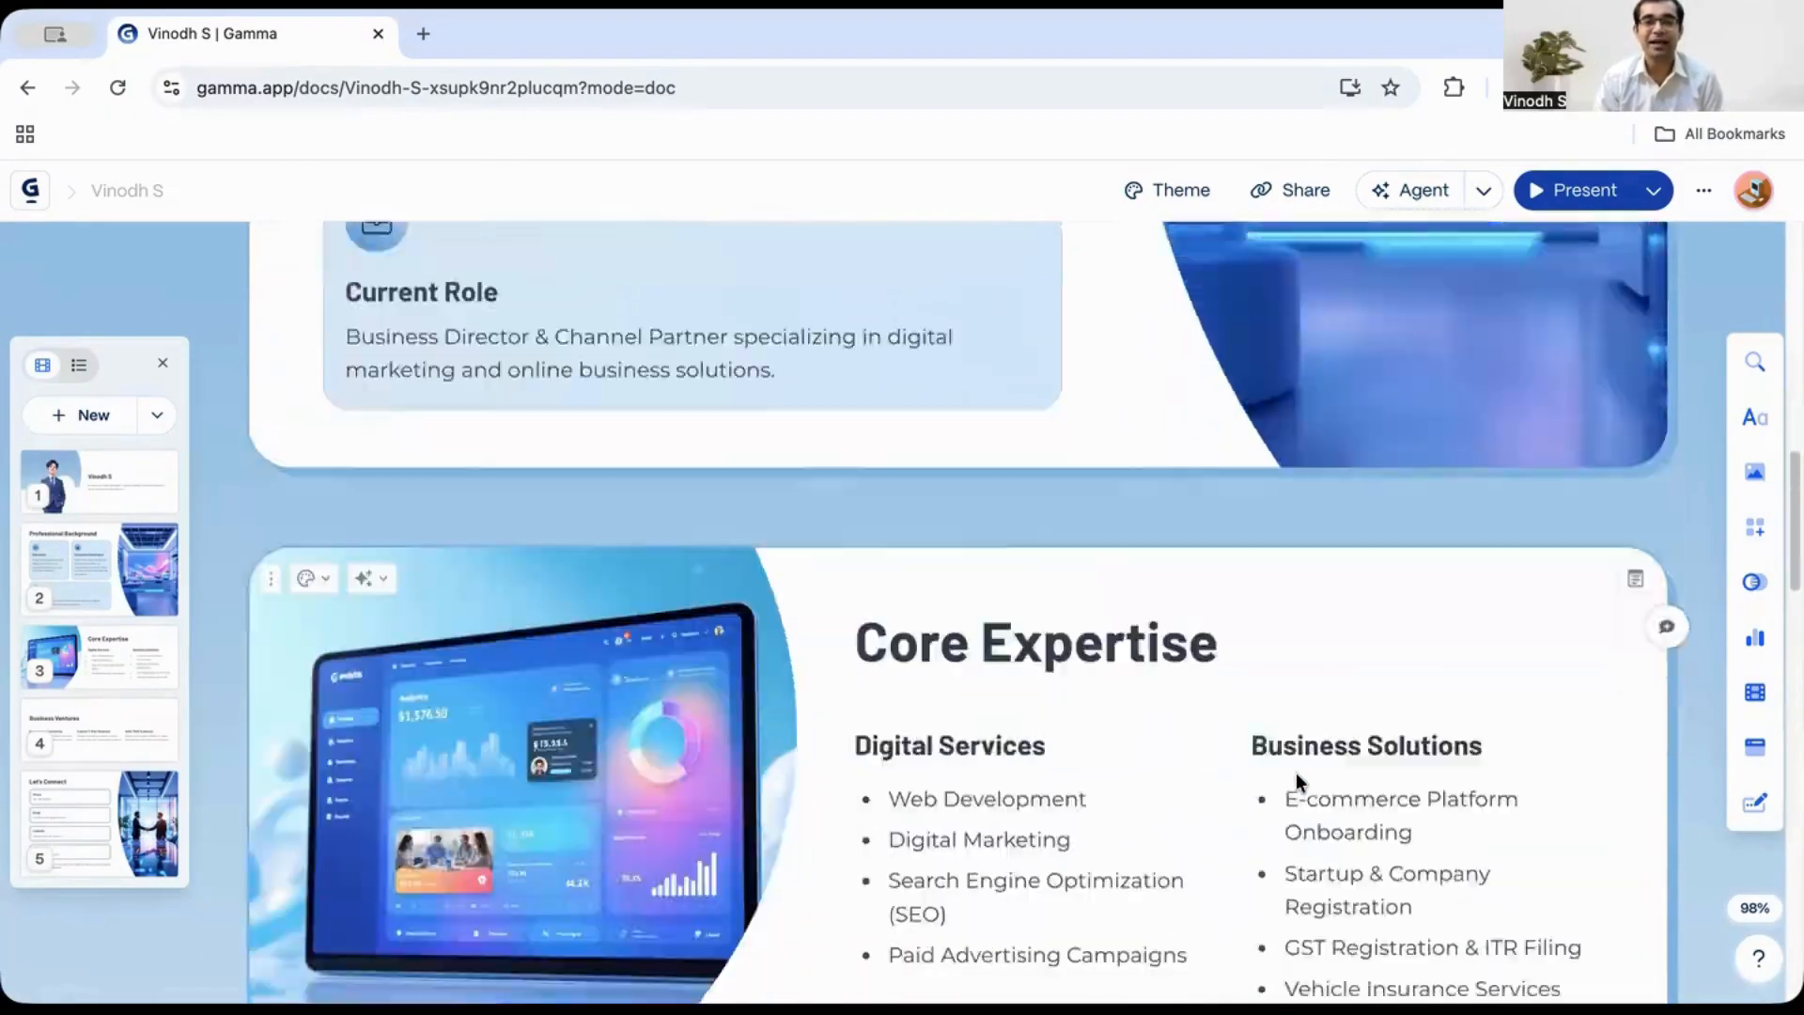
scroll(1342, 827, down, 10)
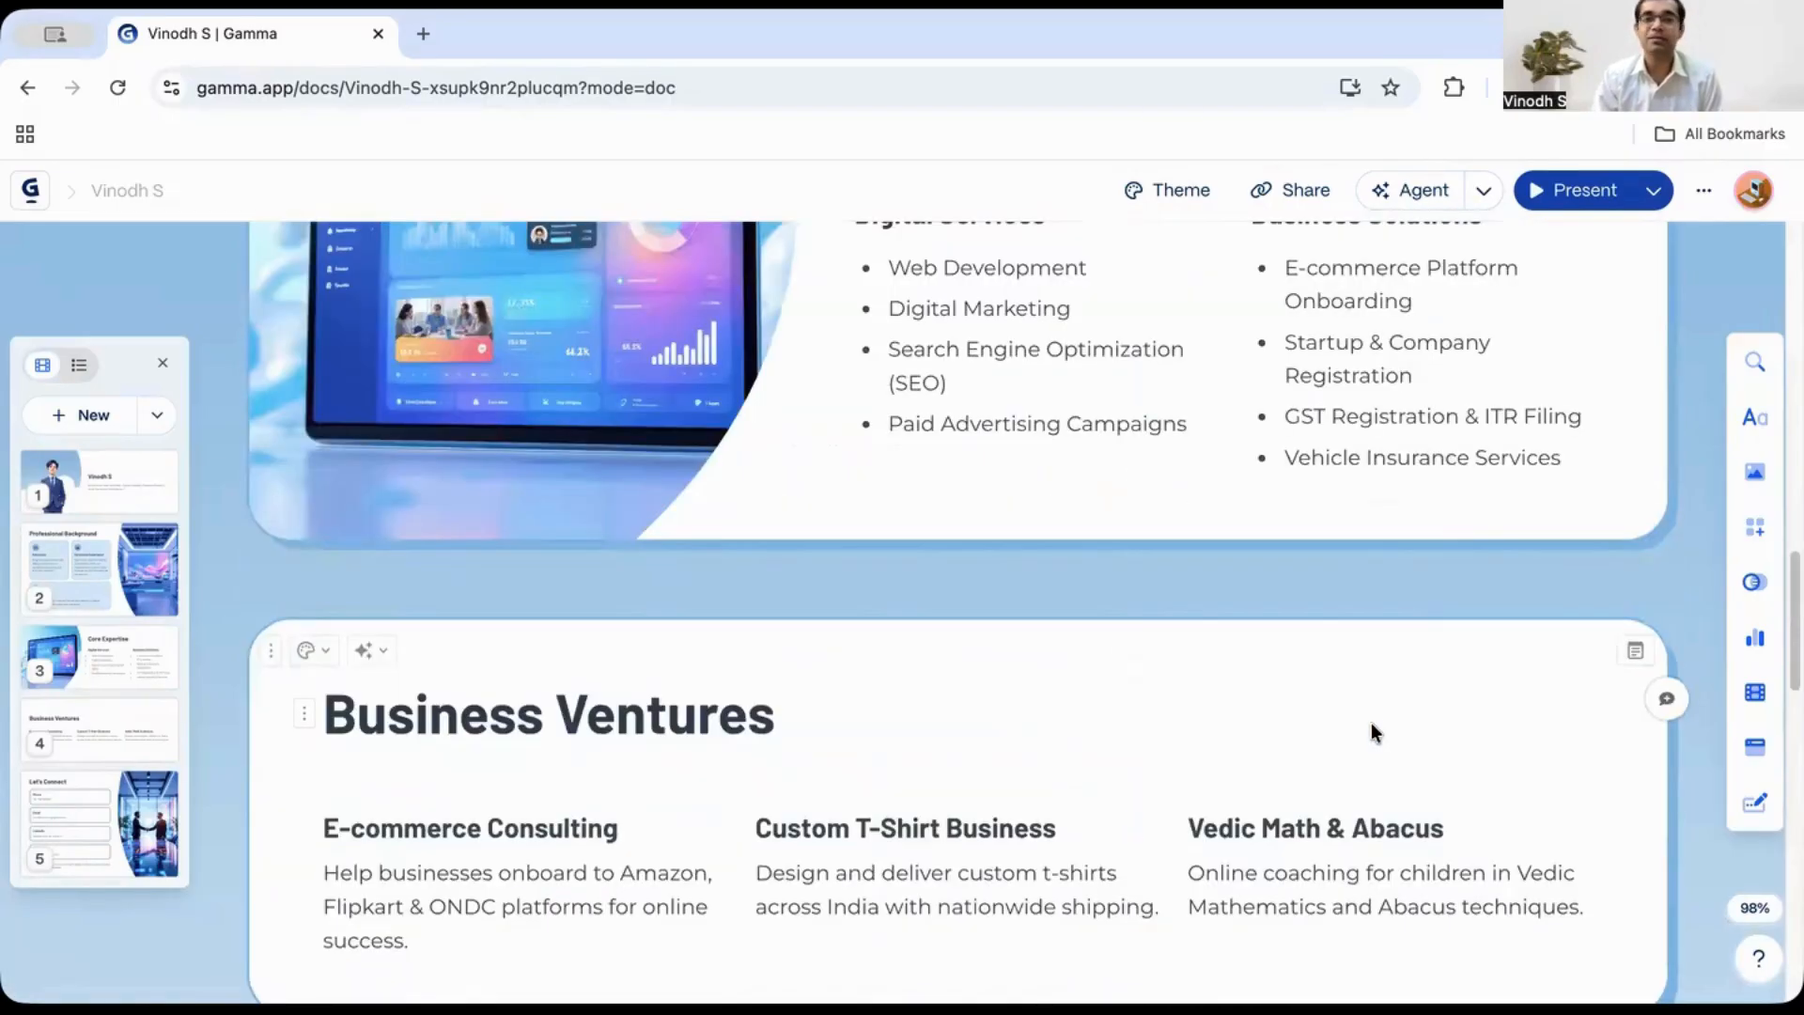
scroll(1372, 730, up, 15)
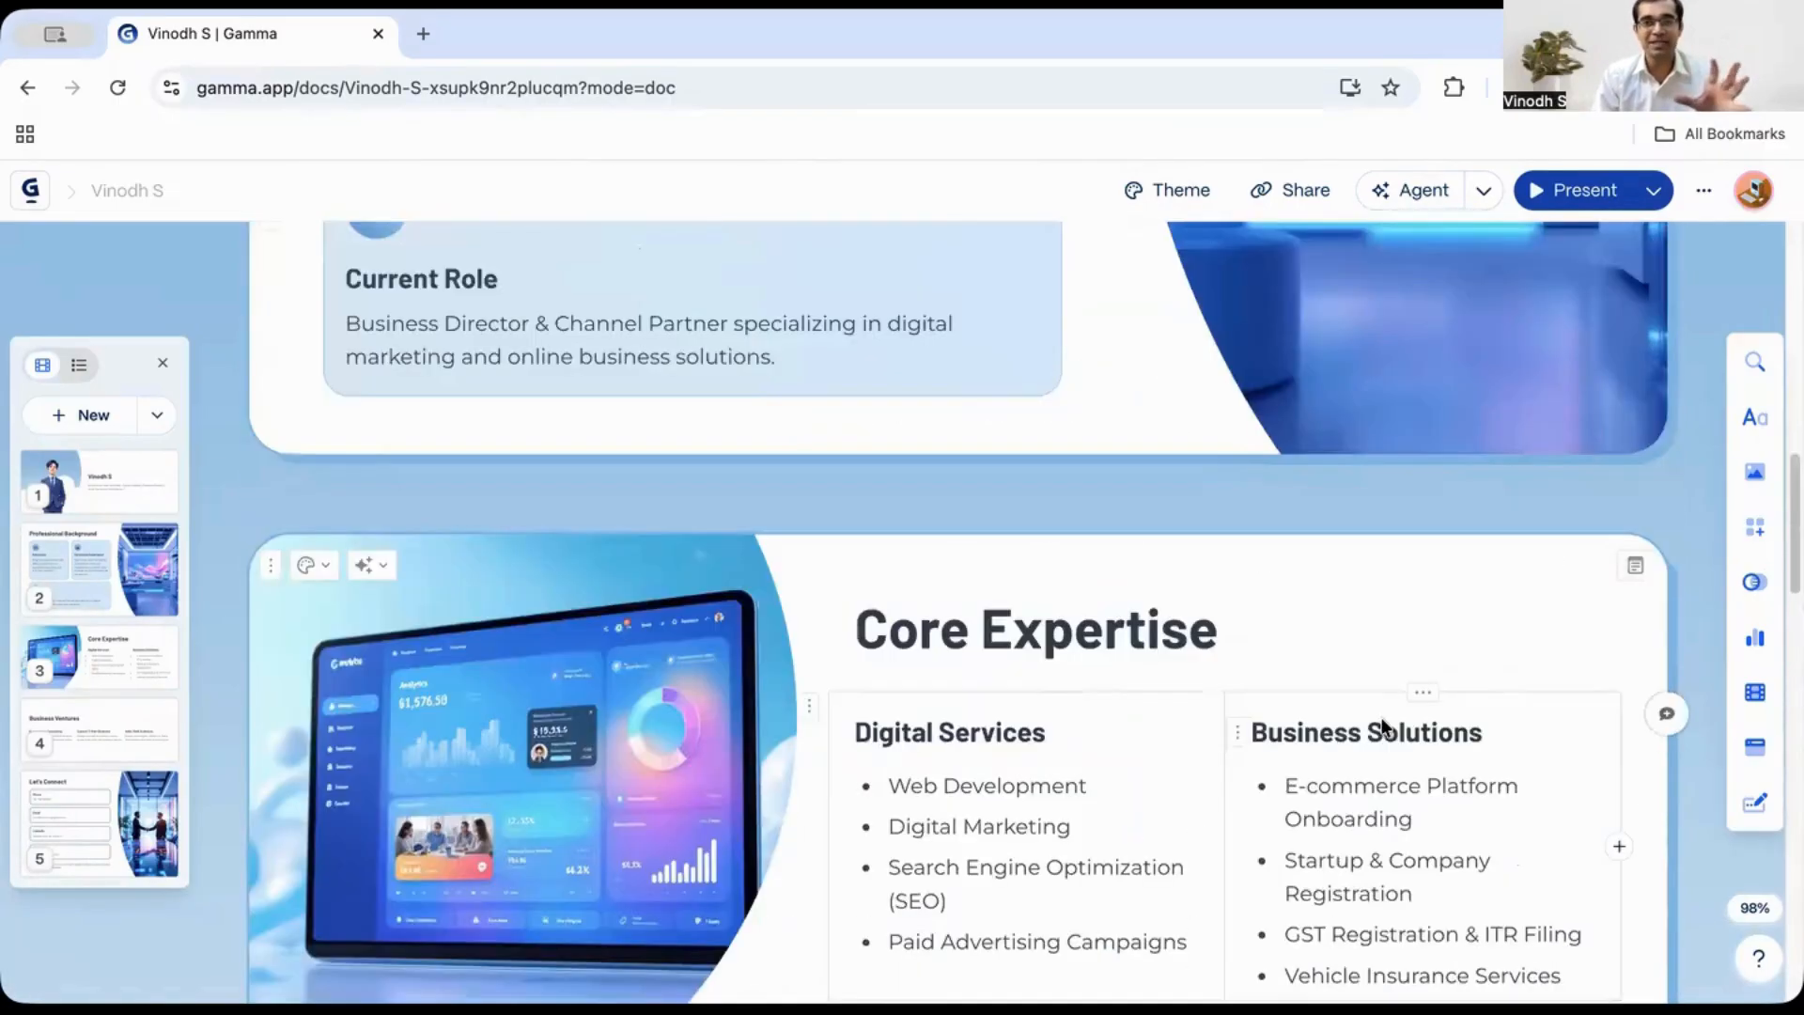
scroll(1395, 735, up, 5)
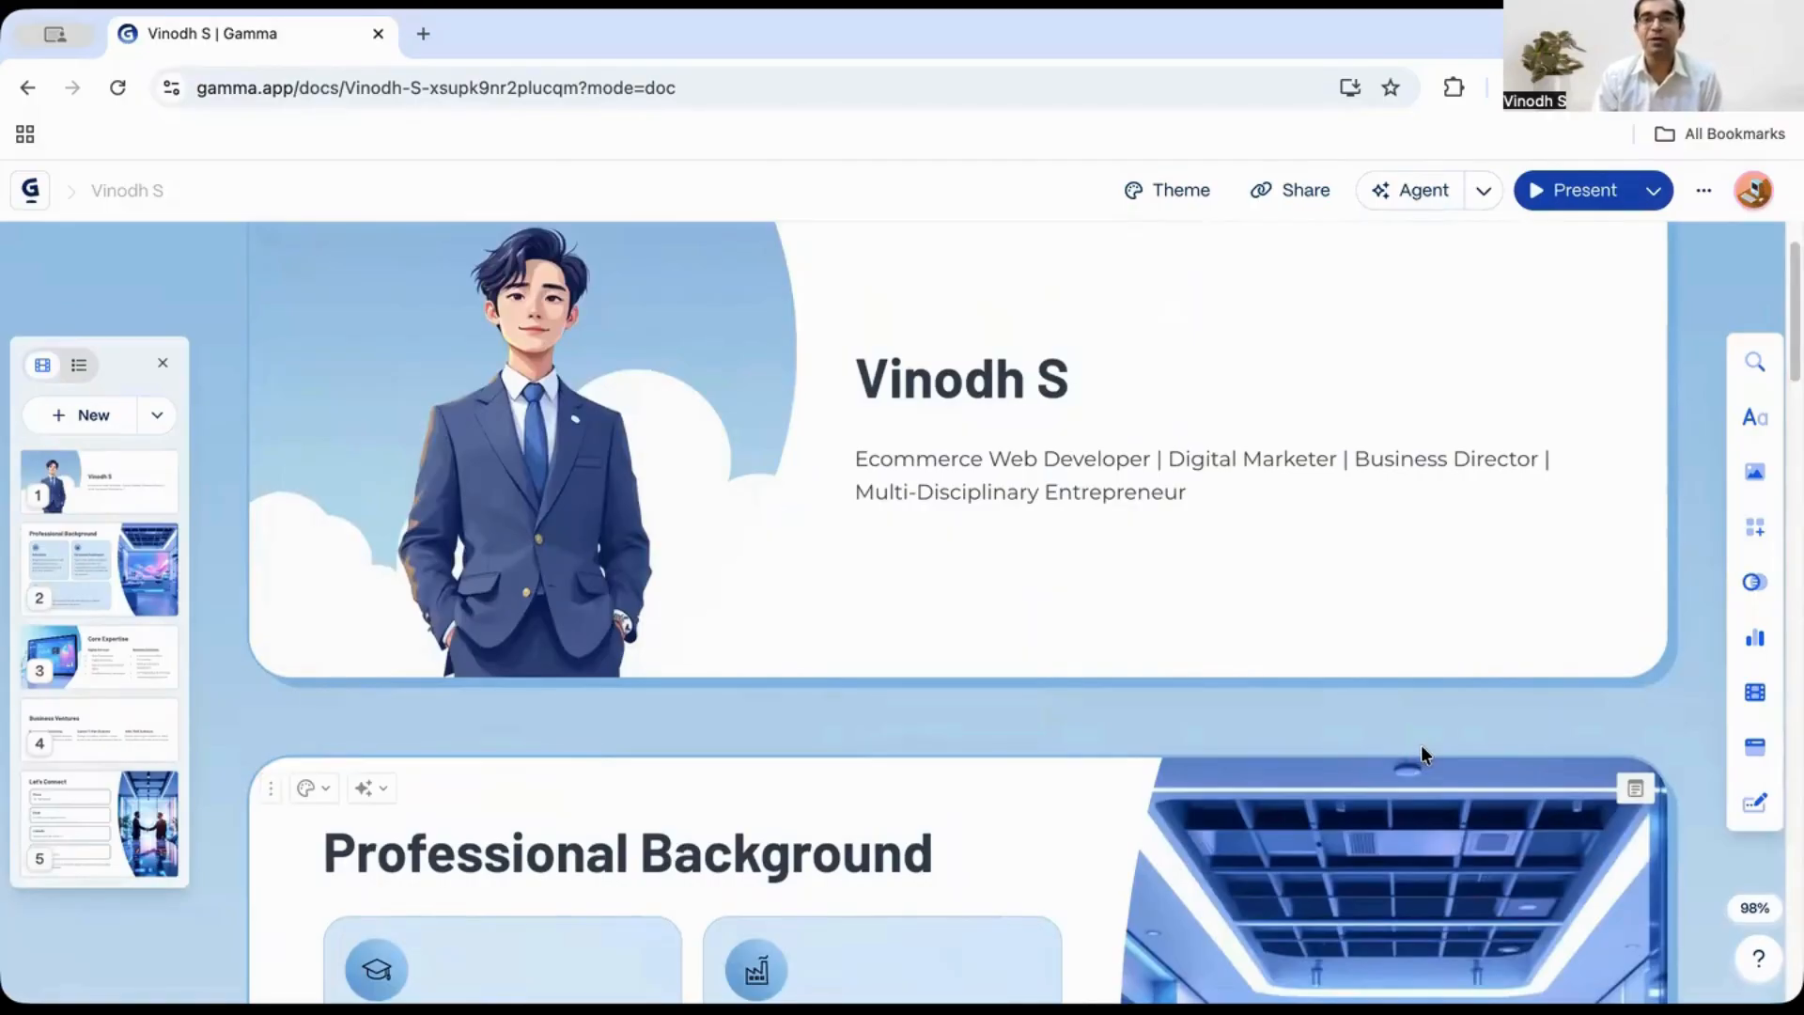
scroll(1420, 744, up, 2)
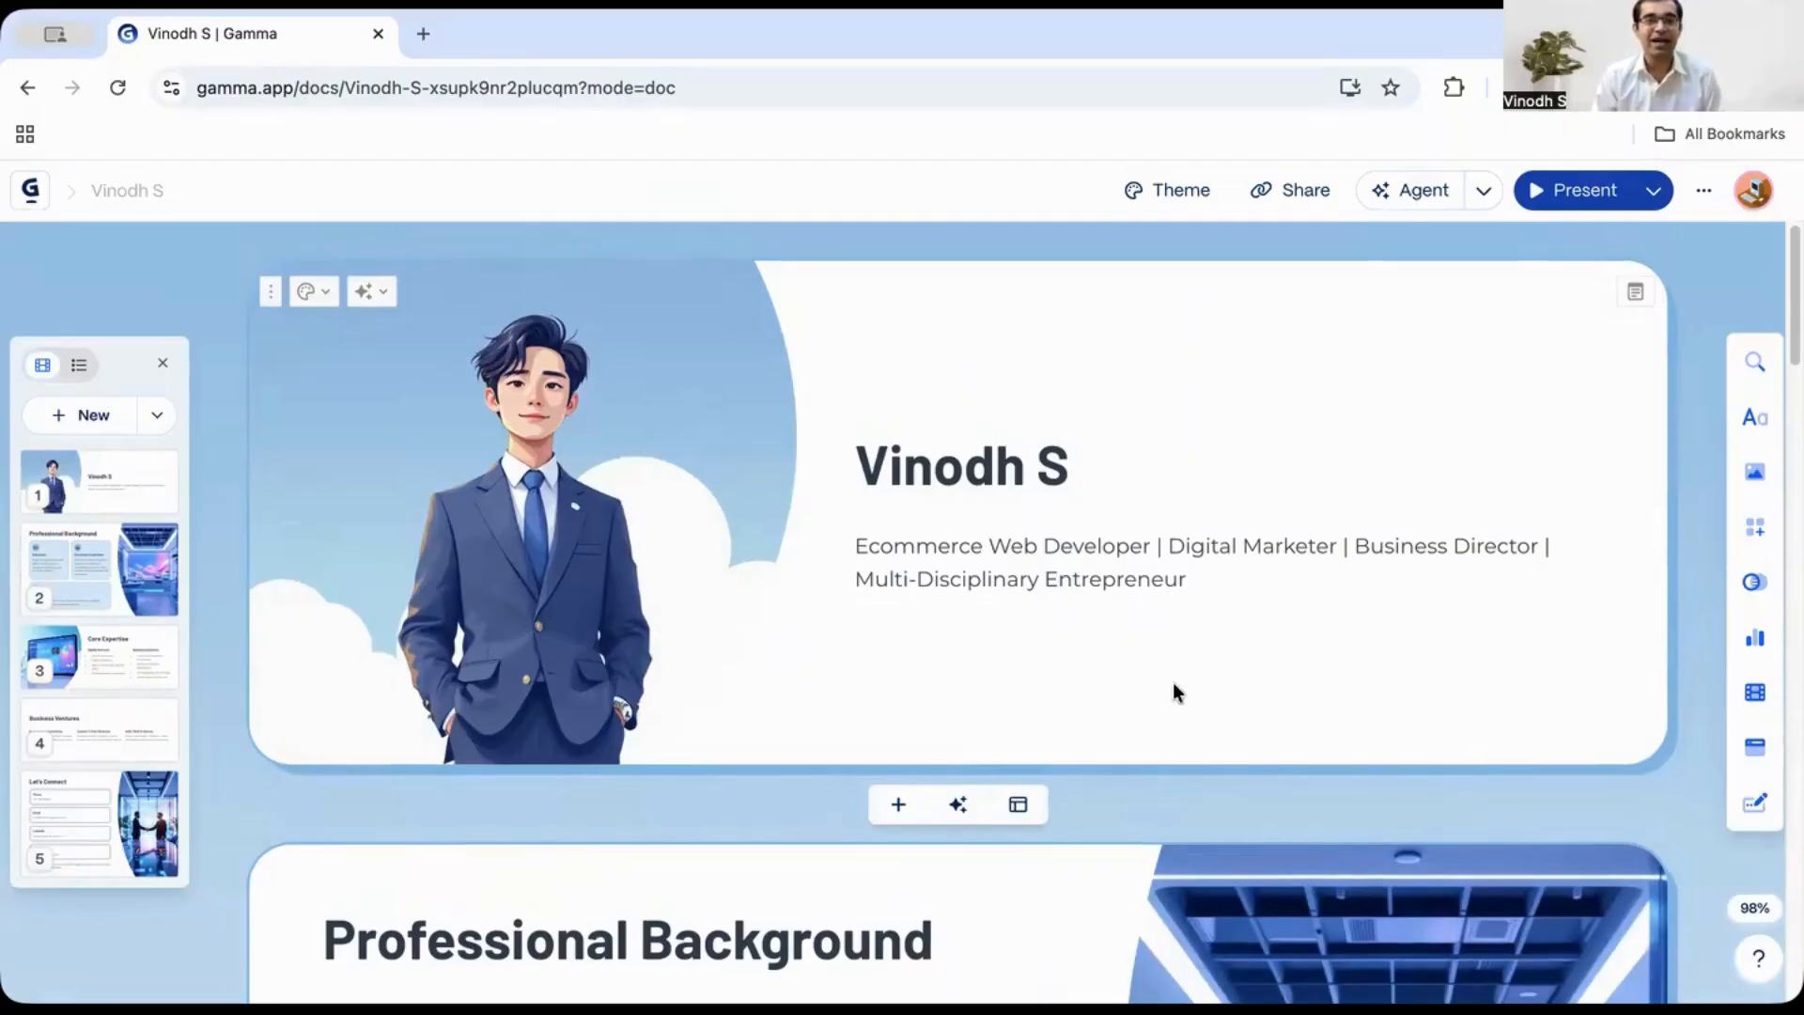
scroll(1171, 692, down, 20)
scroll(1150, 712, down, 5)
scroll(1152, 731, up, 20)
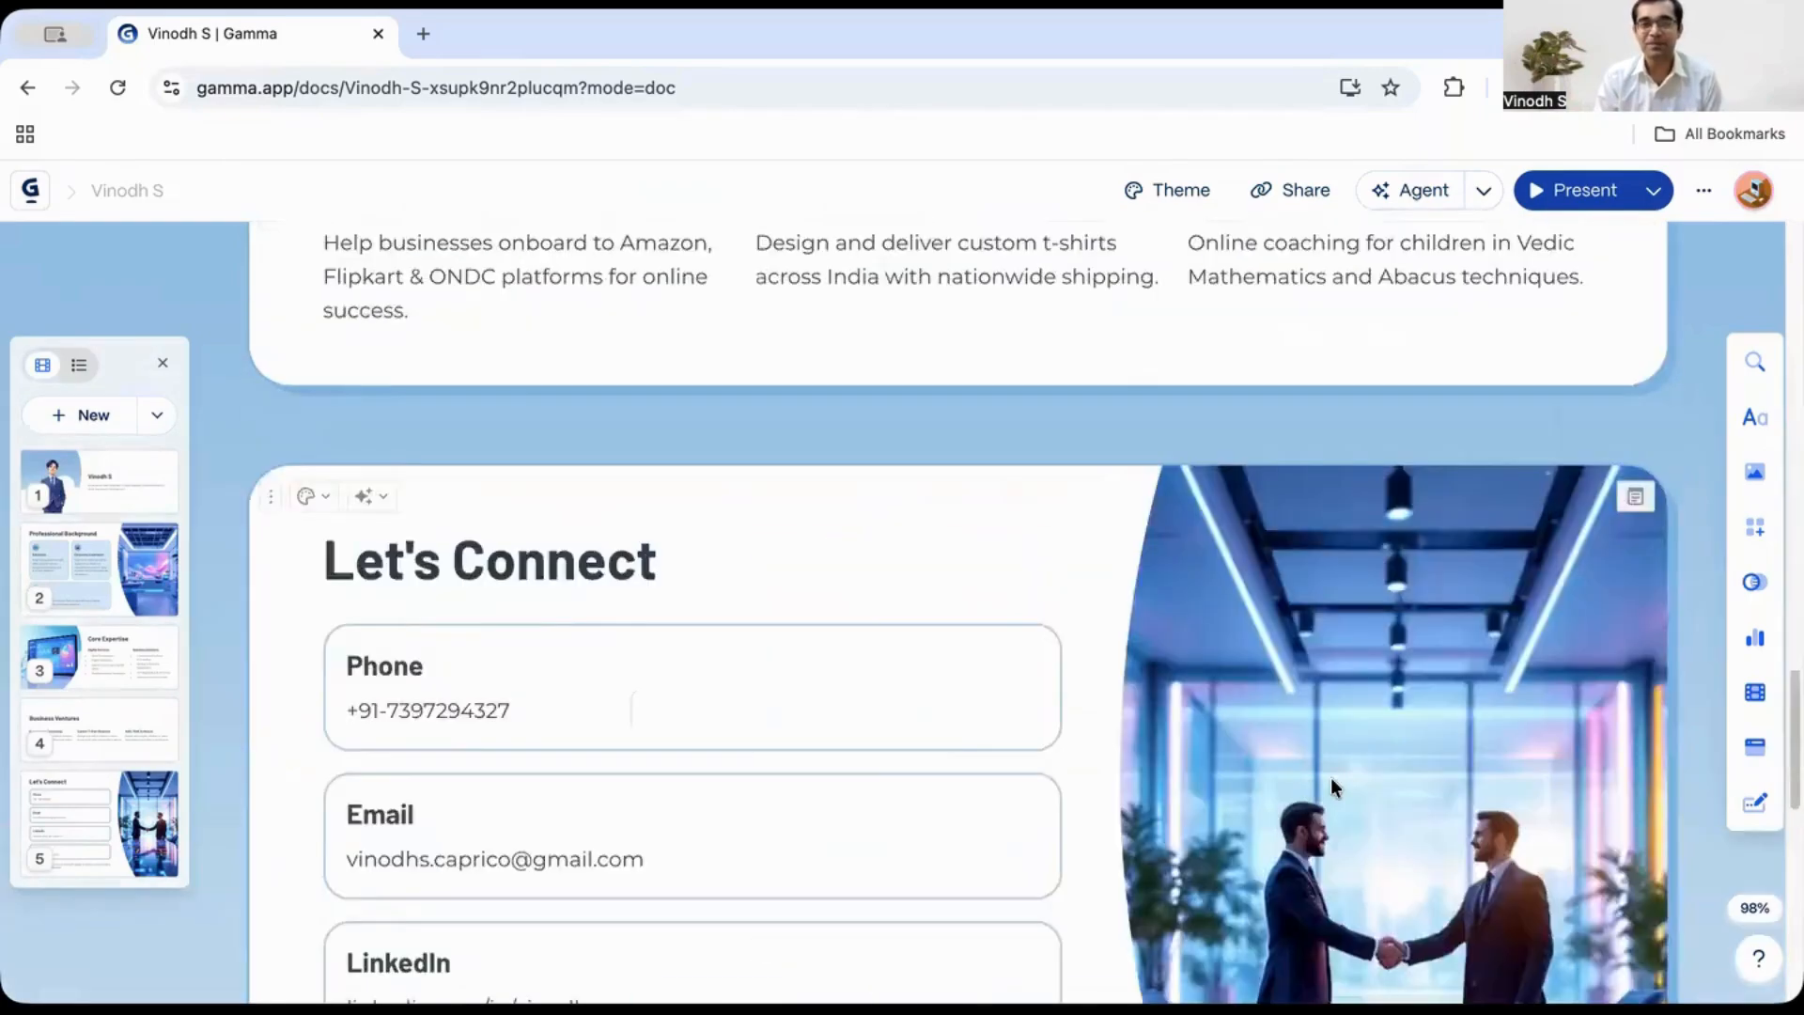